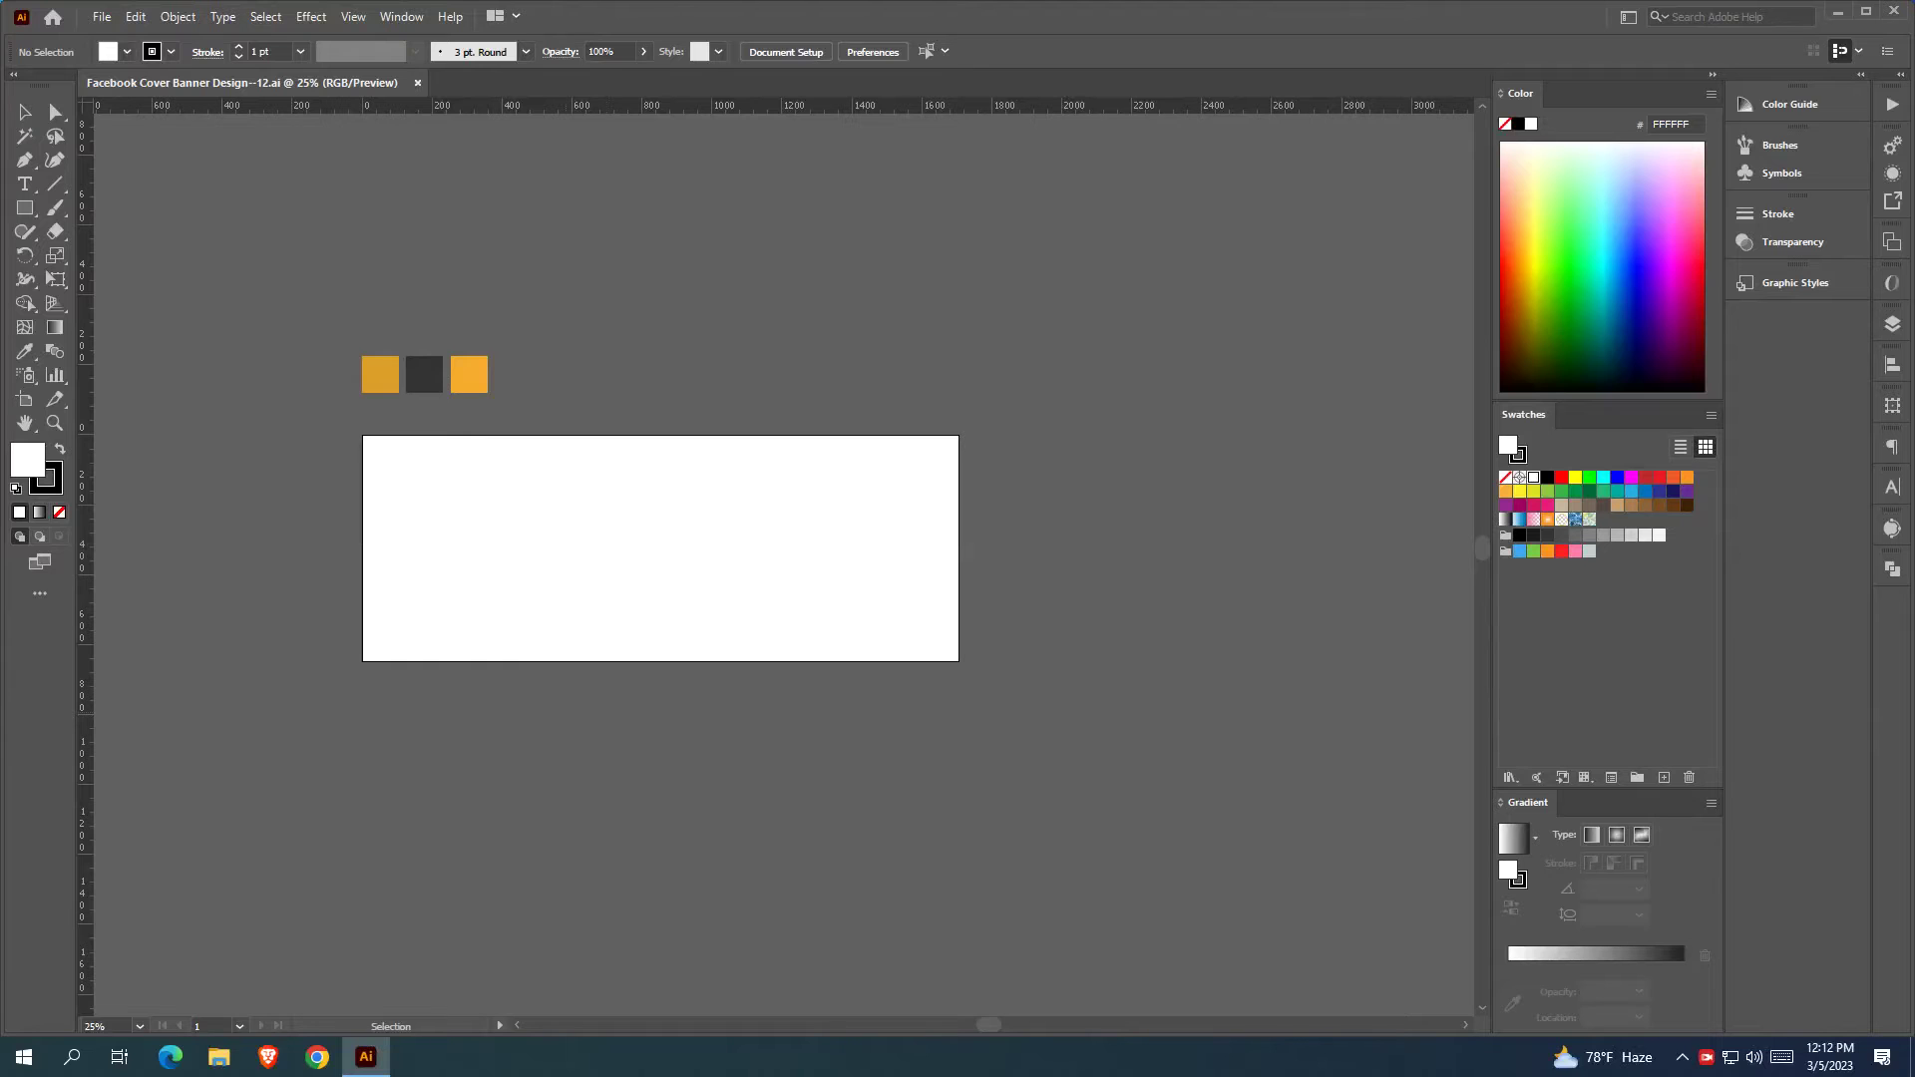
Review the new-document width, height, units and color mode settings, and close the dialog without creating a document
left_click(101, 17)
left_click(150, 40)
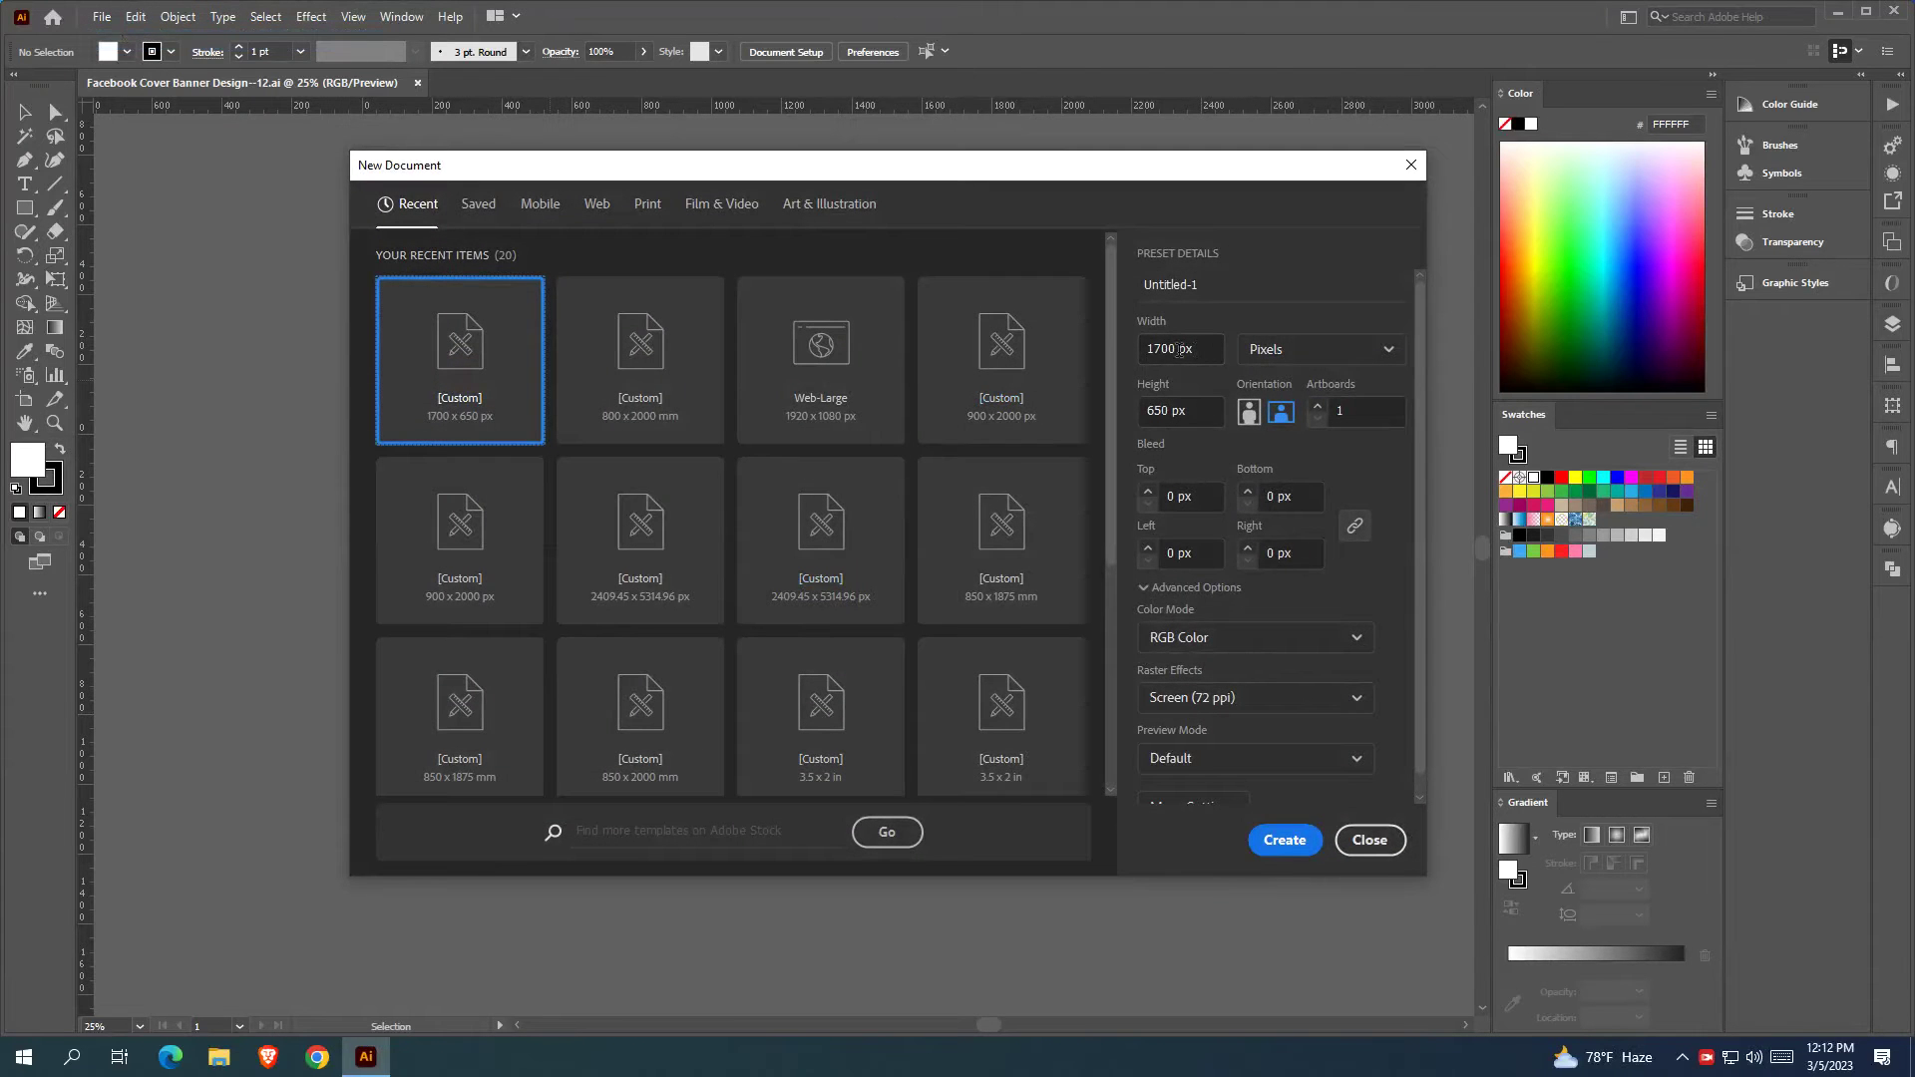
double_click(1203, 349)
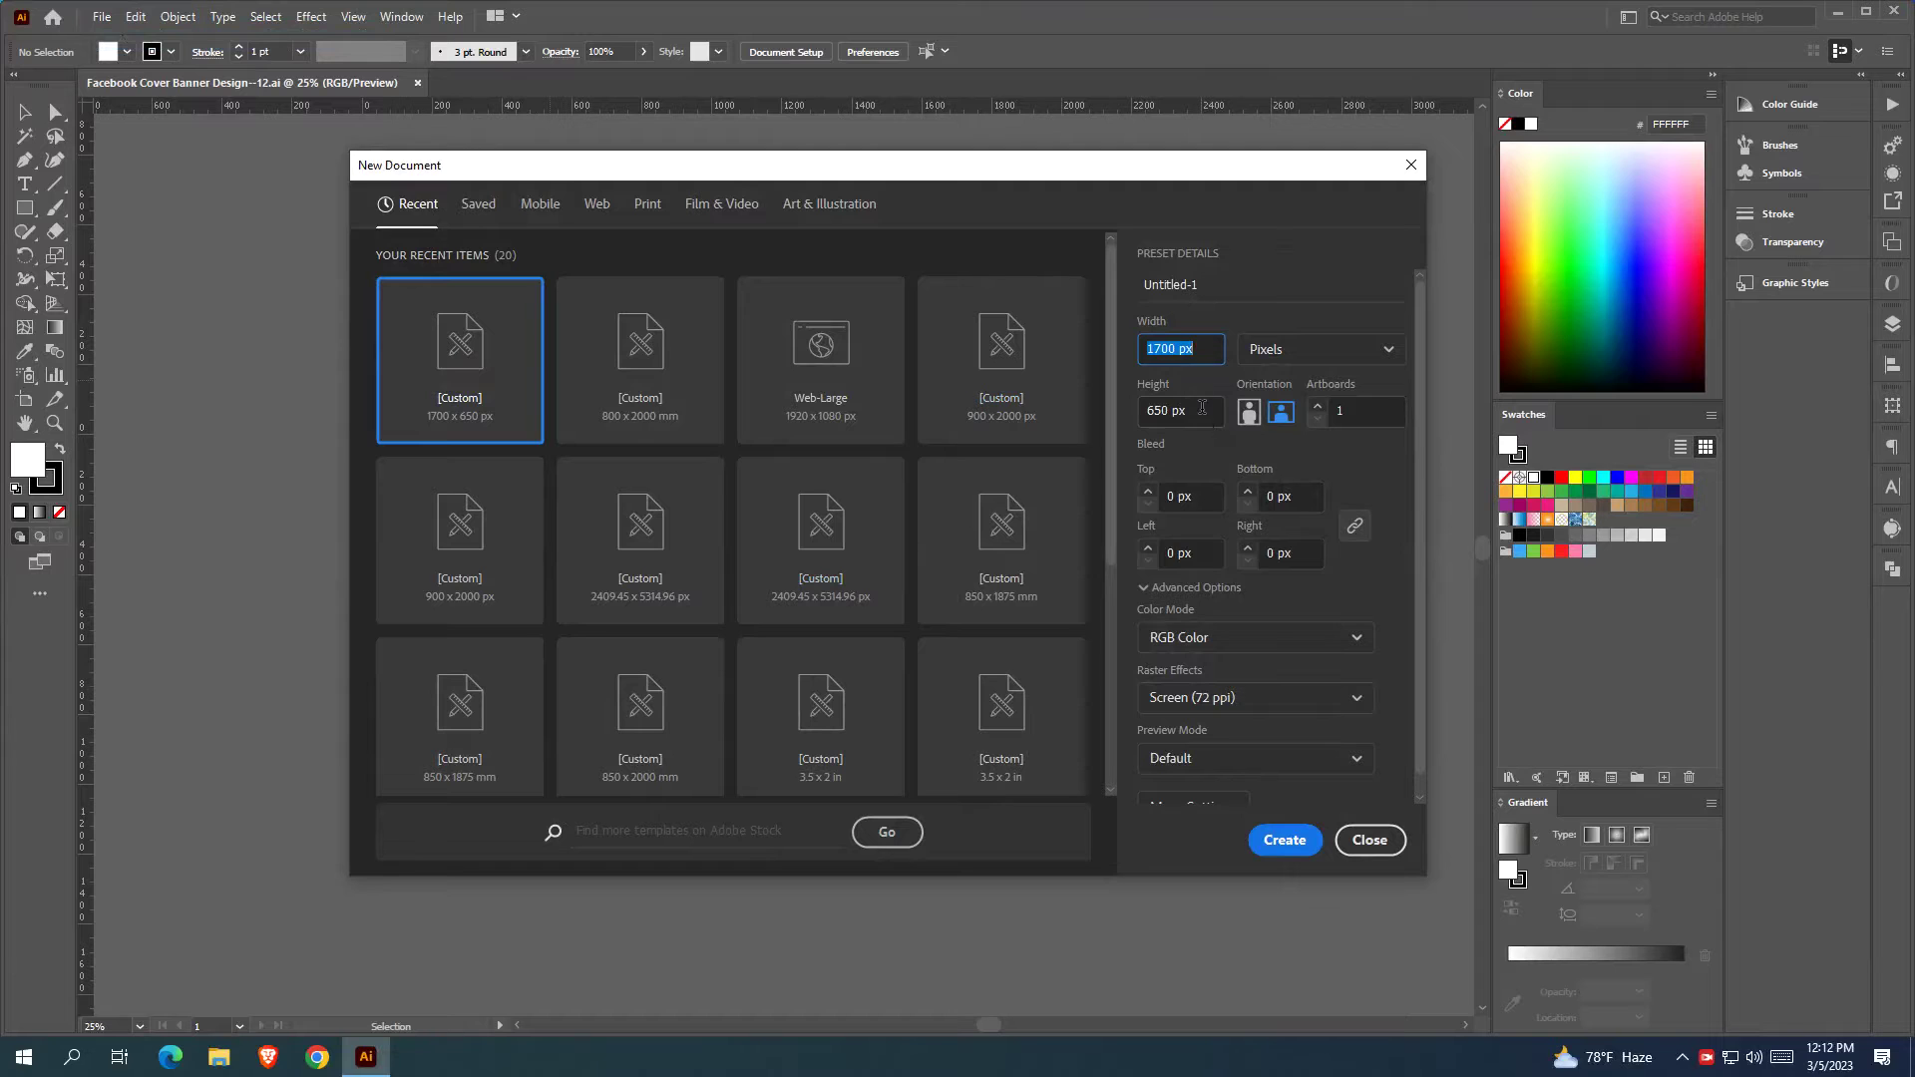
key("Tab")
left_click(1317, 349)
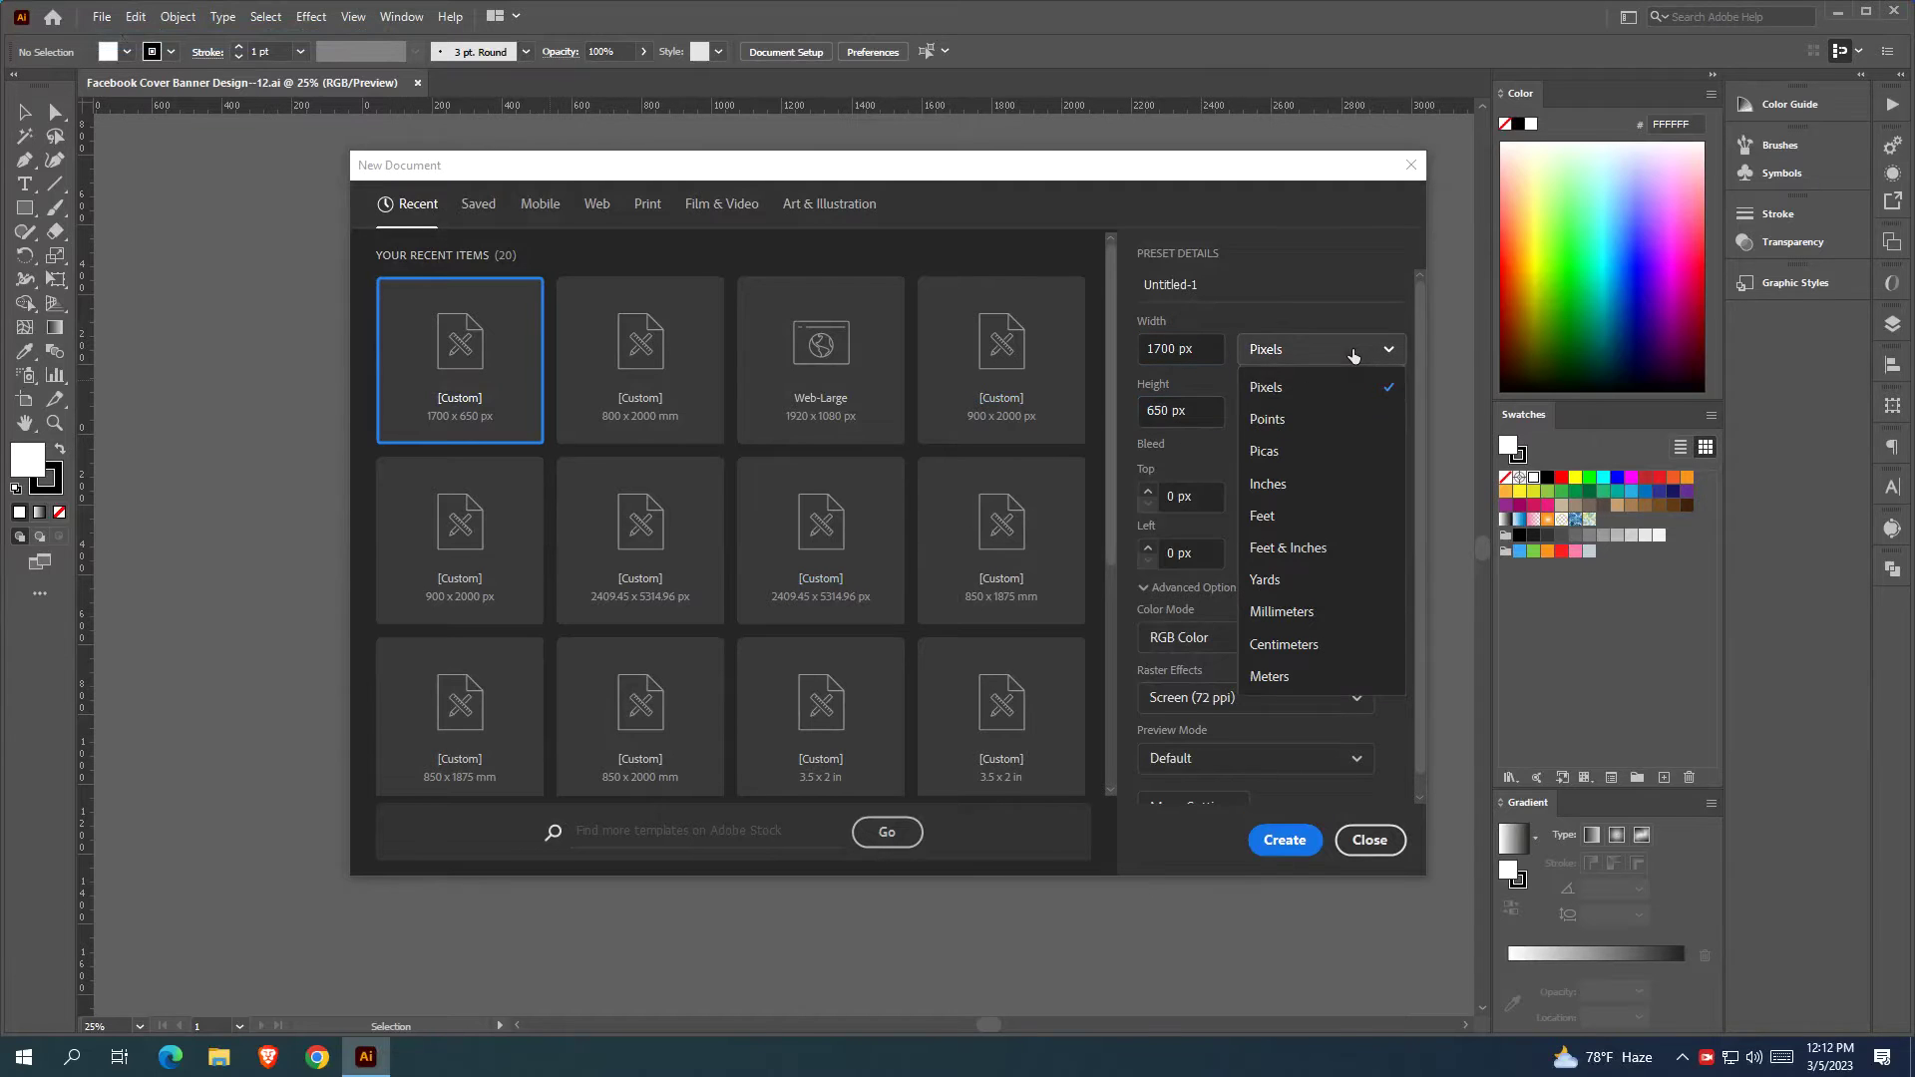
left_click(1313, 384)
left_click(1244, 630)
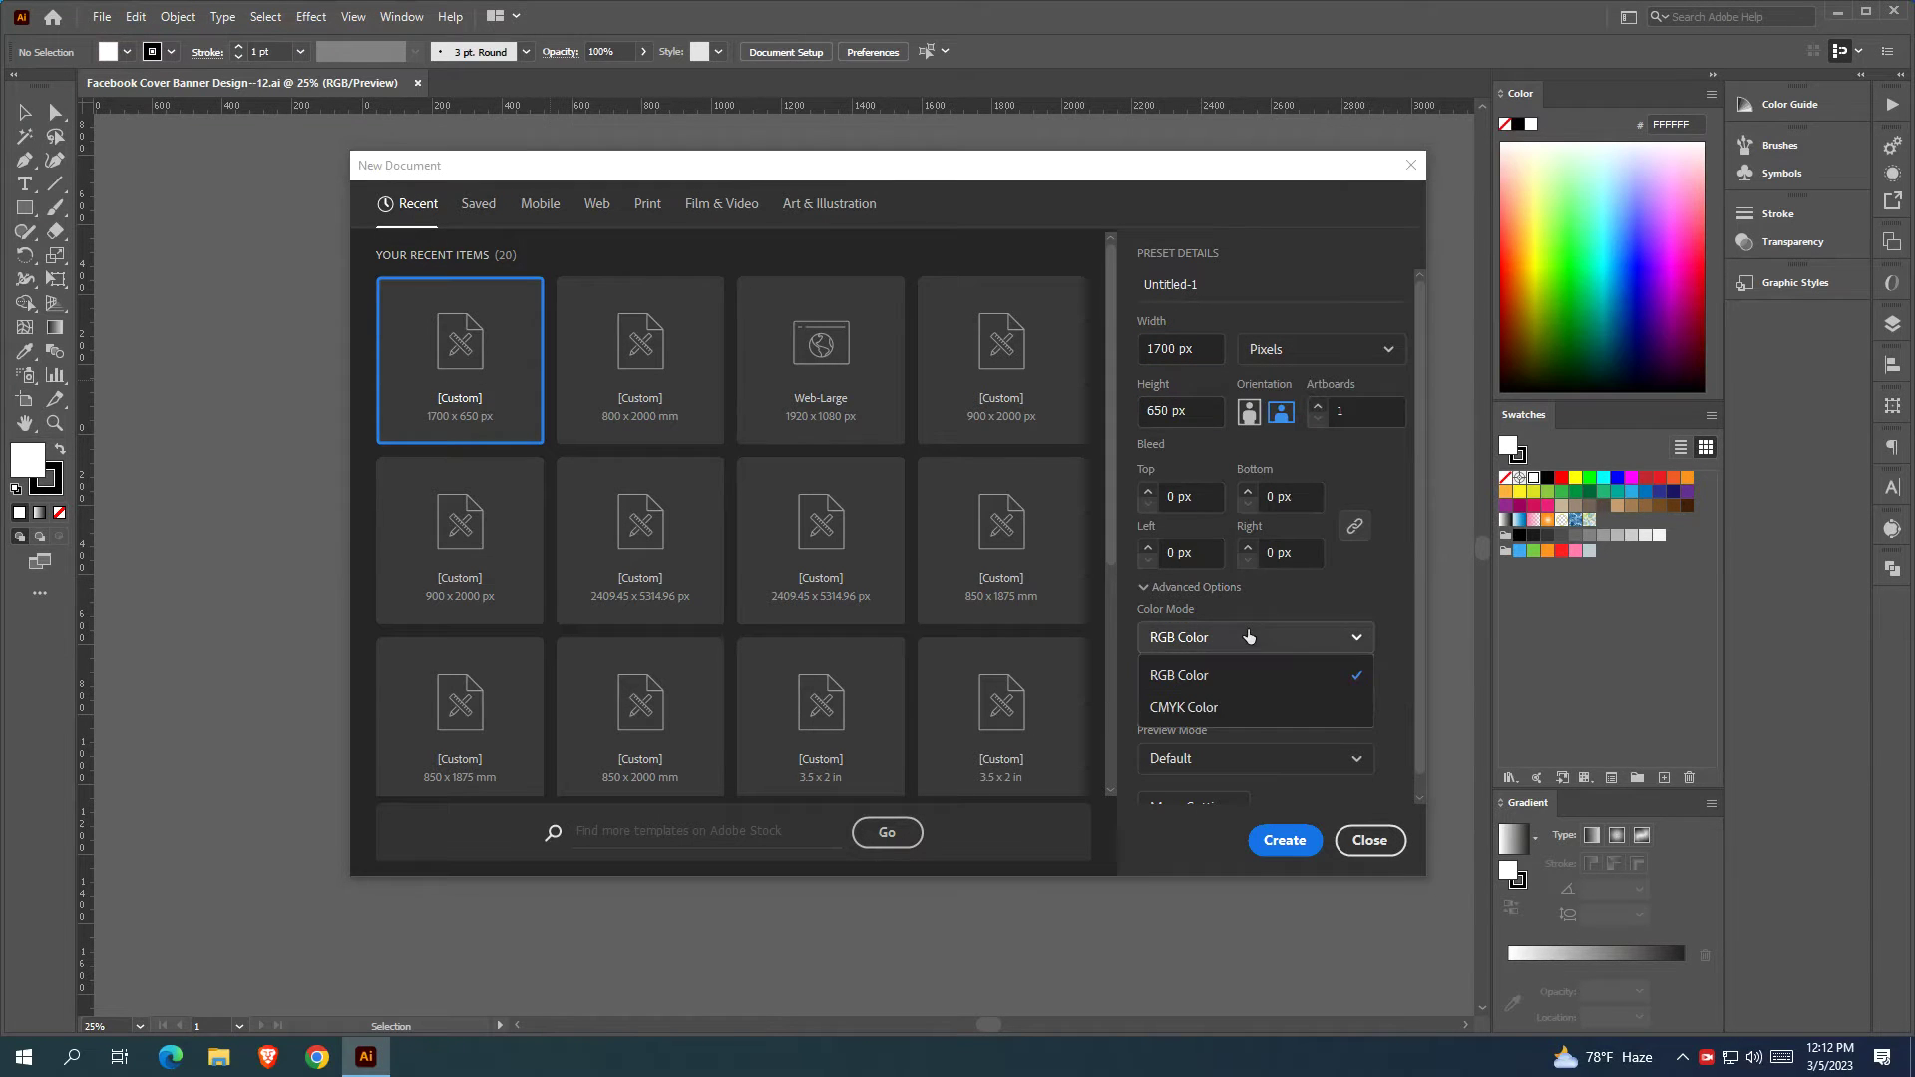
left_click(1237, 684)
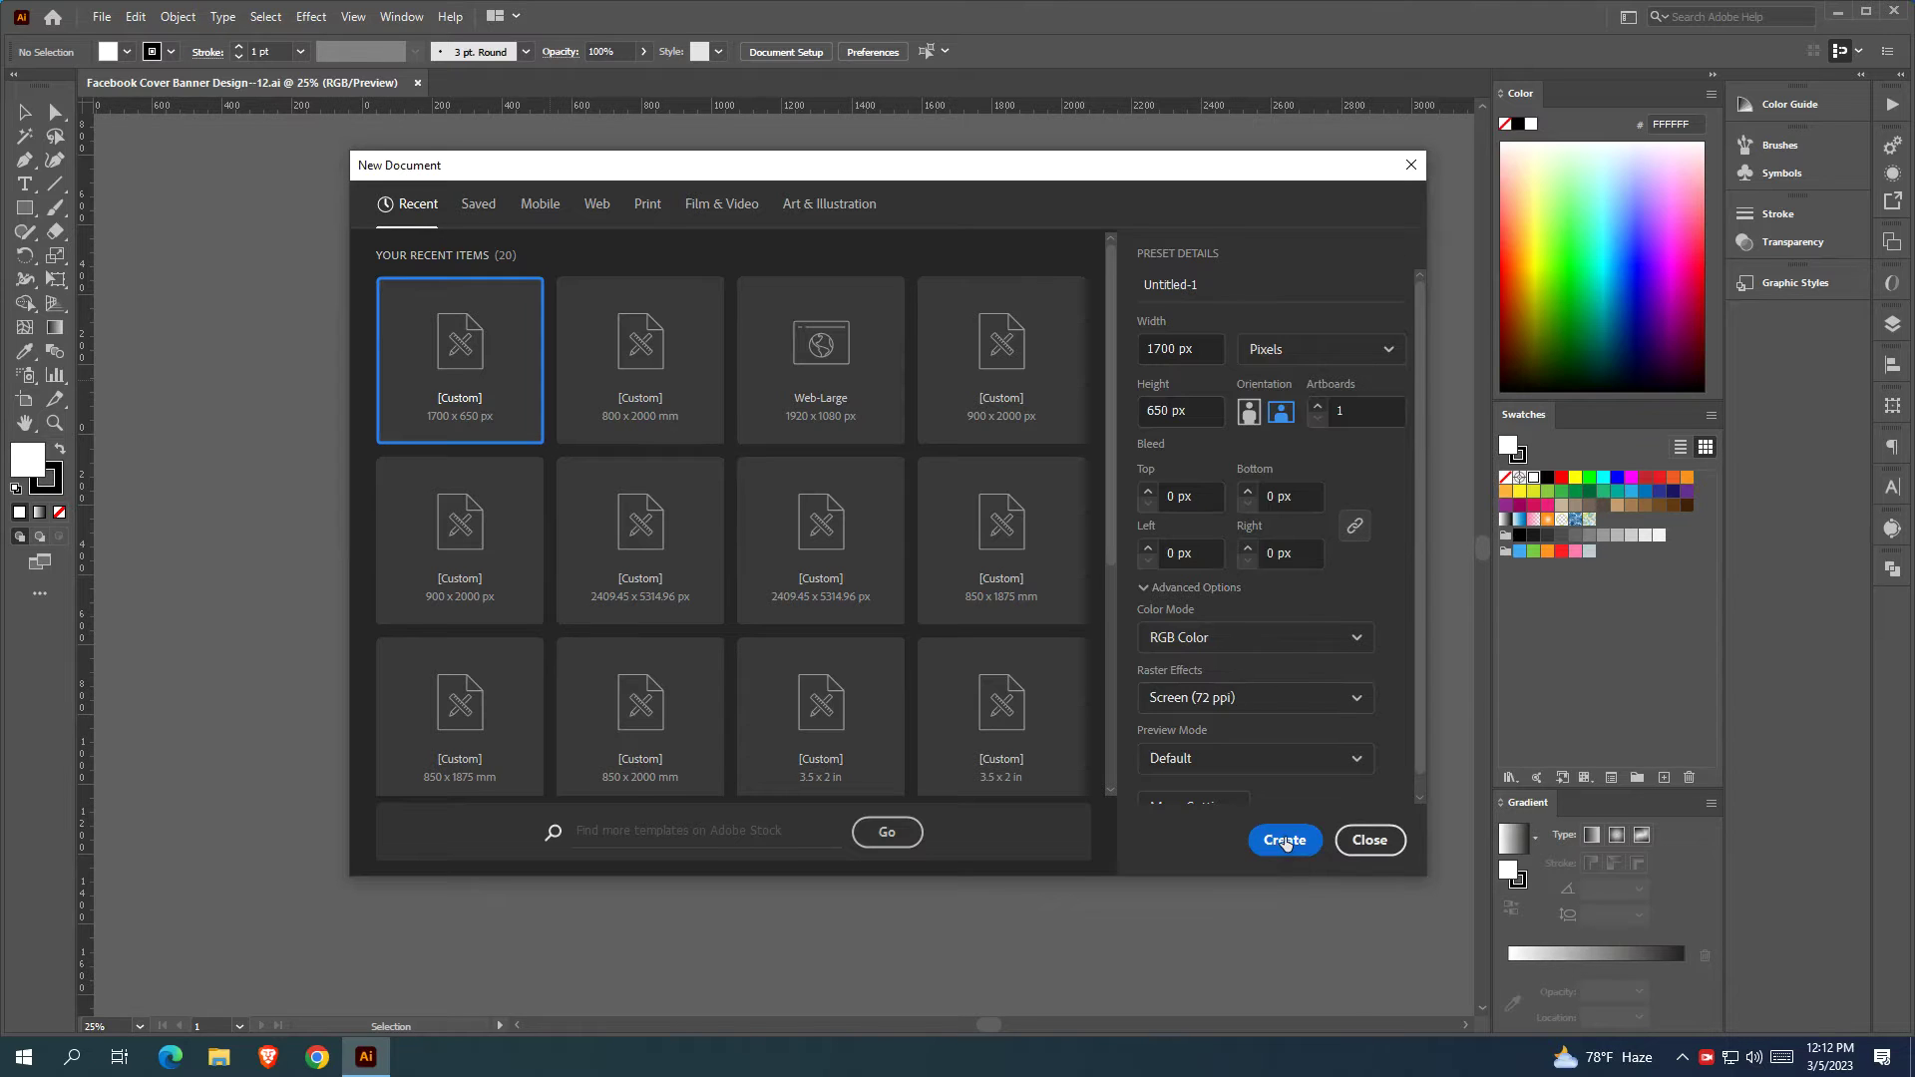
left_click(1288, 644)
left_click(1274, 680)
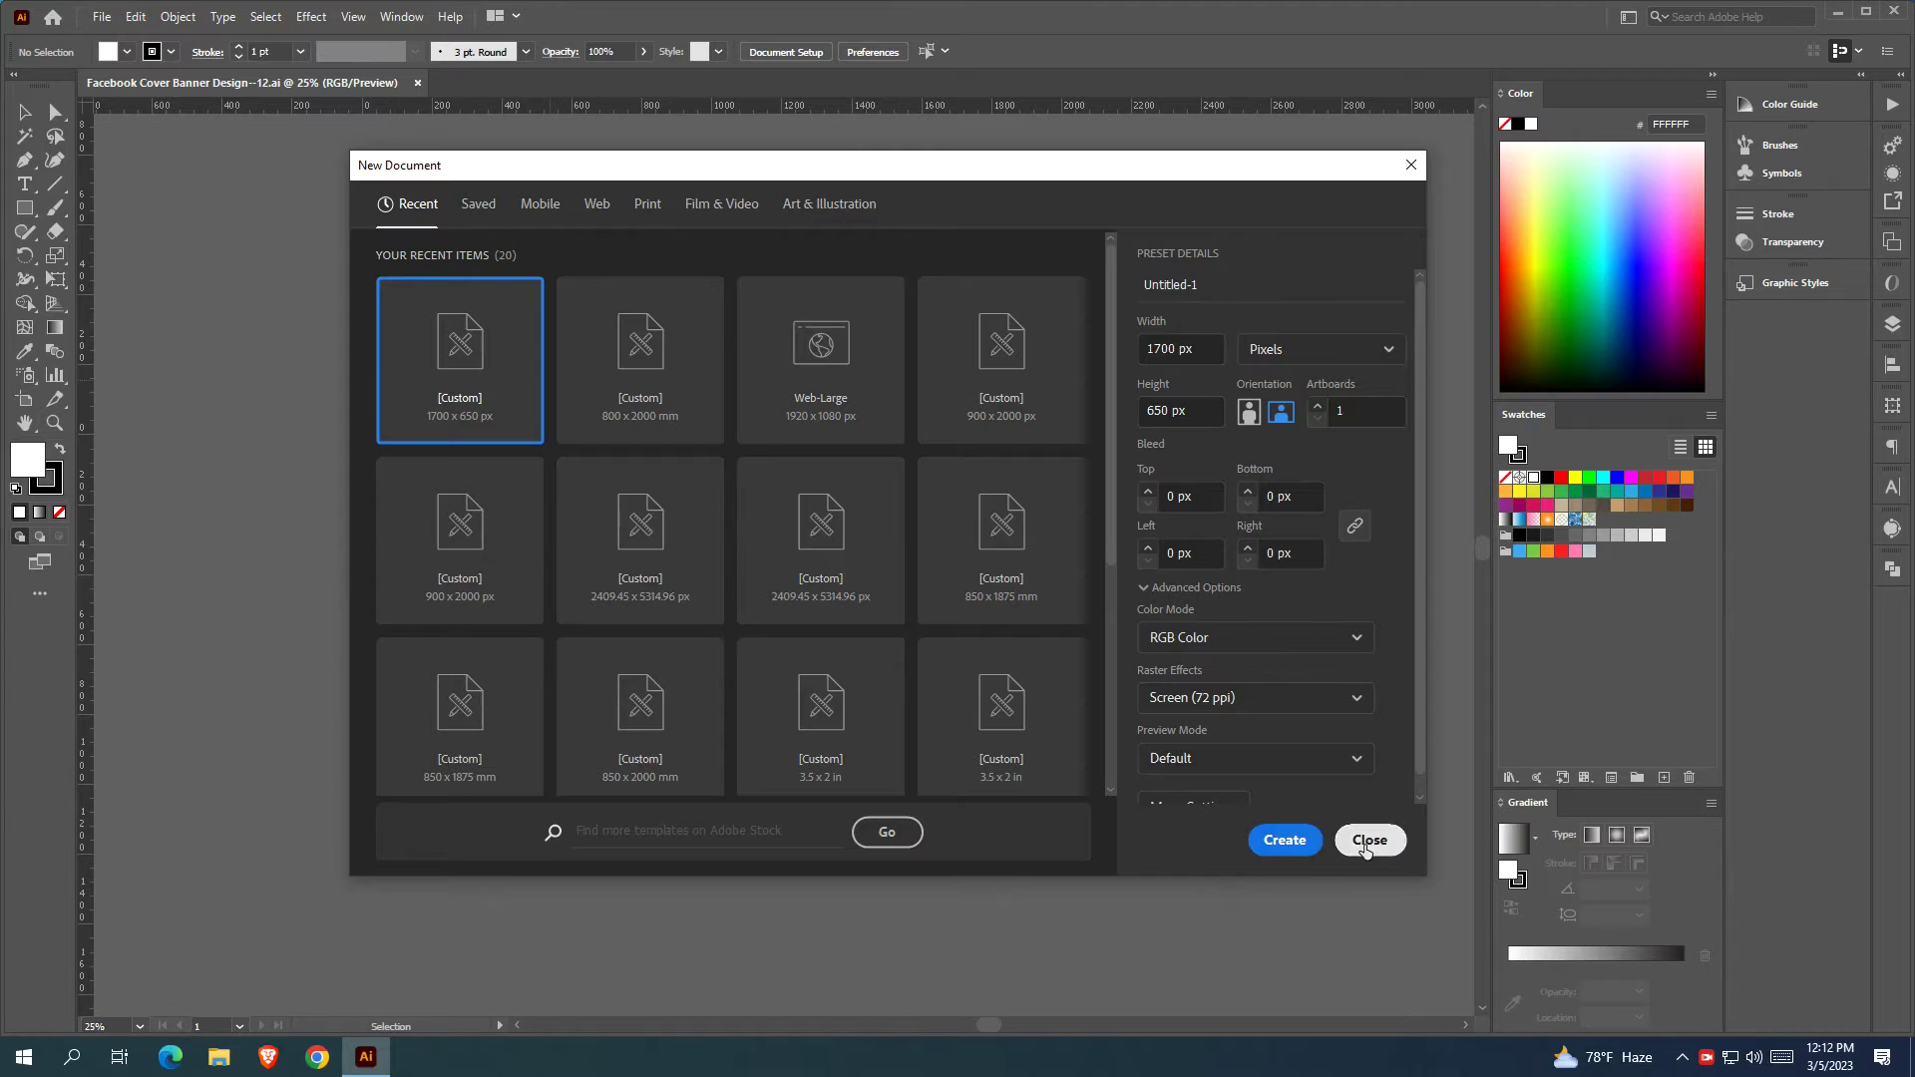
left_click(1369, 840)
Draw a white rectangle about 1706 by 646 px covering the artboard and remove its stroke
scroll(555, 505, "left", 3)
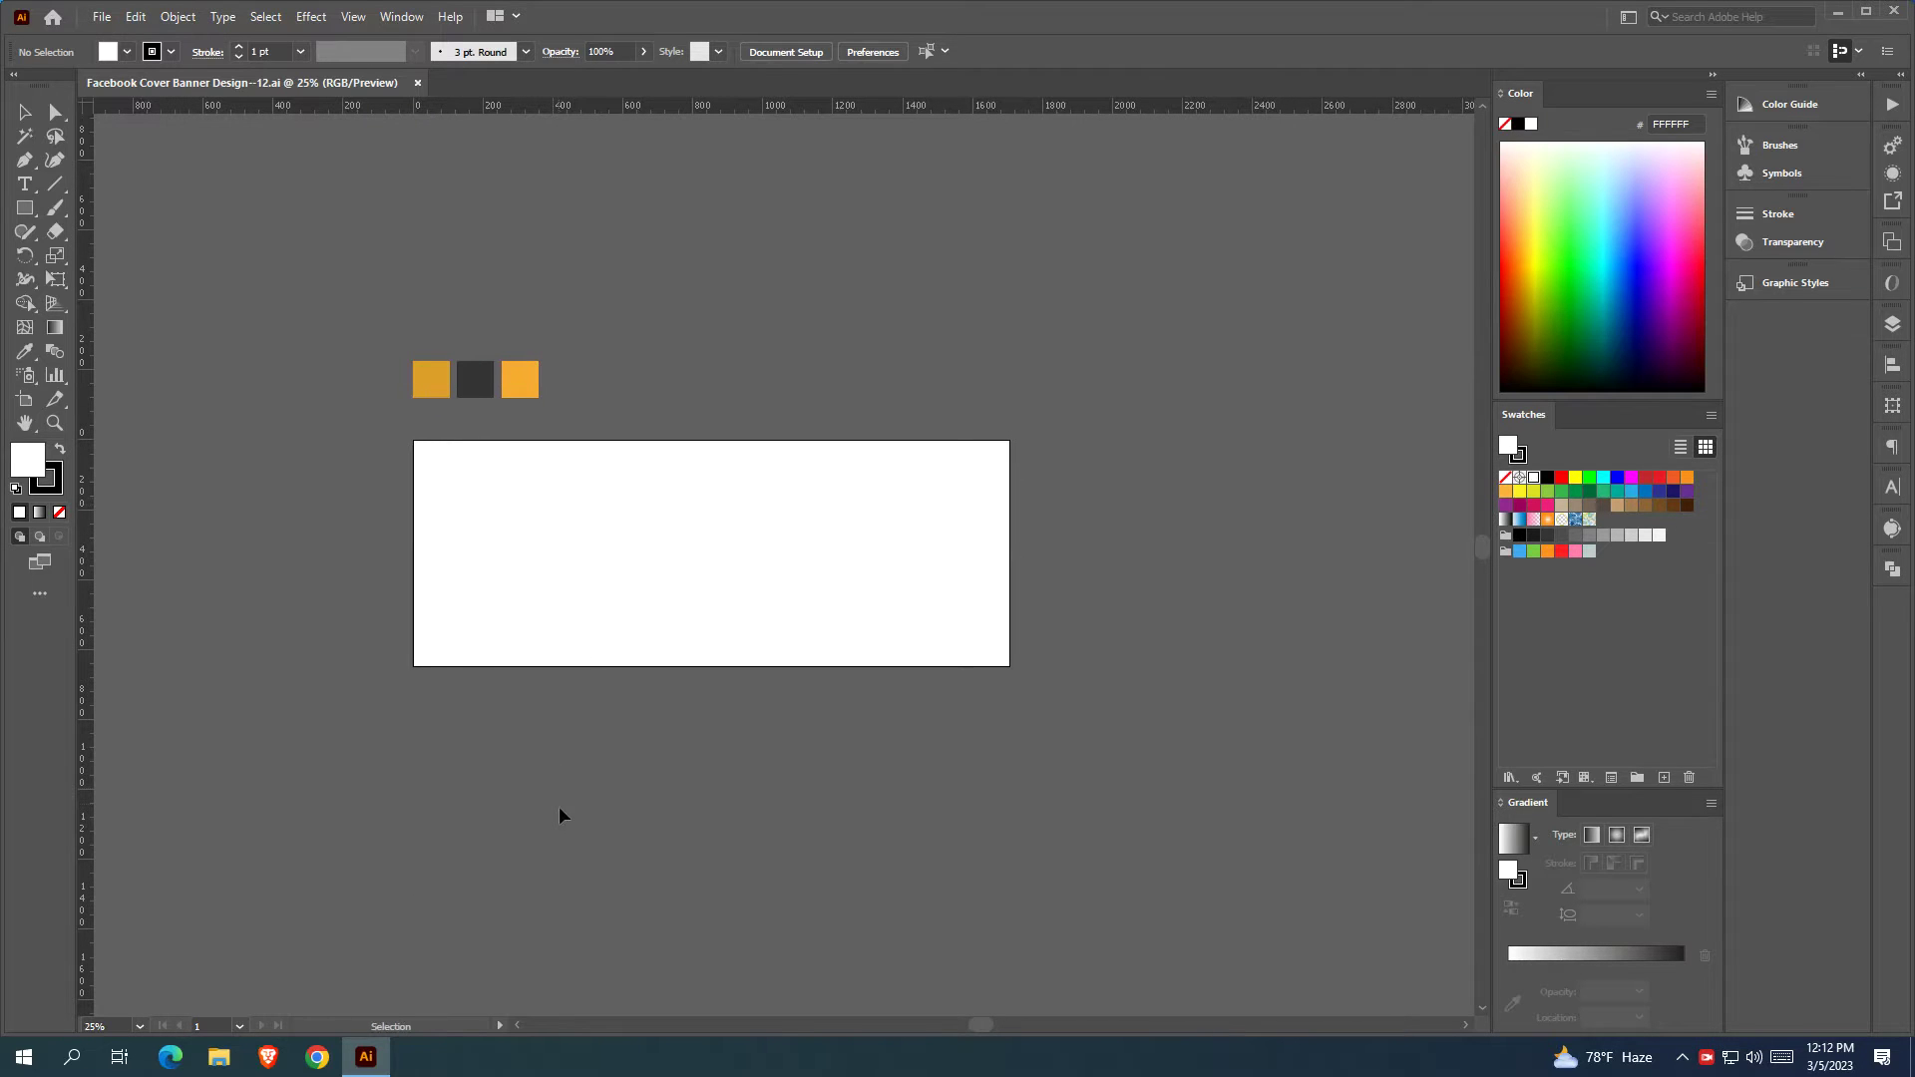
left_click(25, 208)
left_click_drag(414, 438, 1009, 666)
key("v")
left_click(320, 226)
mouse_move(350, 216)
left_mouse_down()
mouse_move(397, 221)
mouse_move(369, 208)
left_mouse_up()
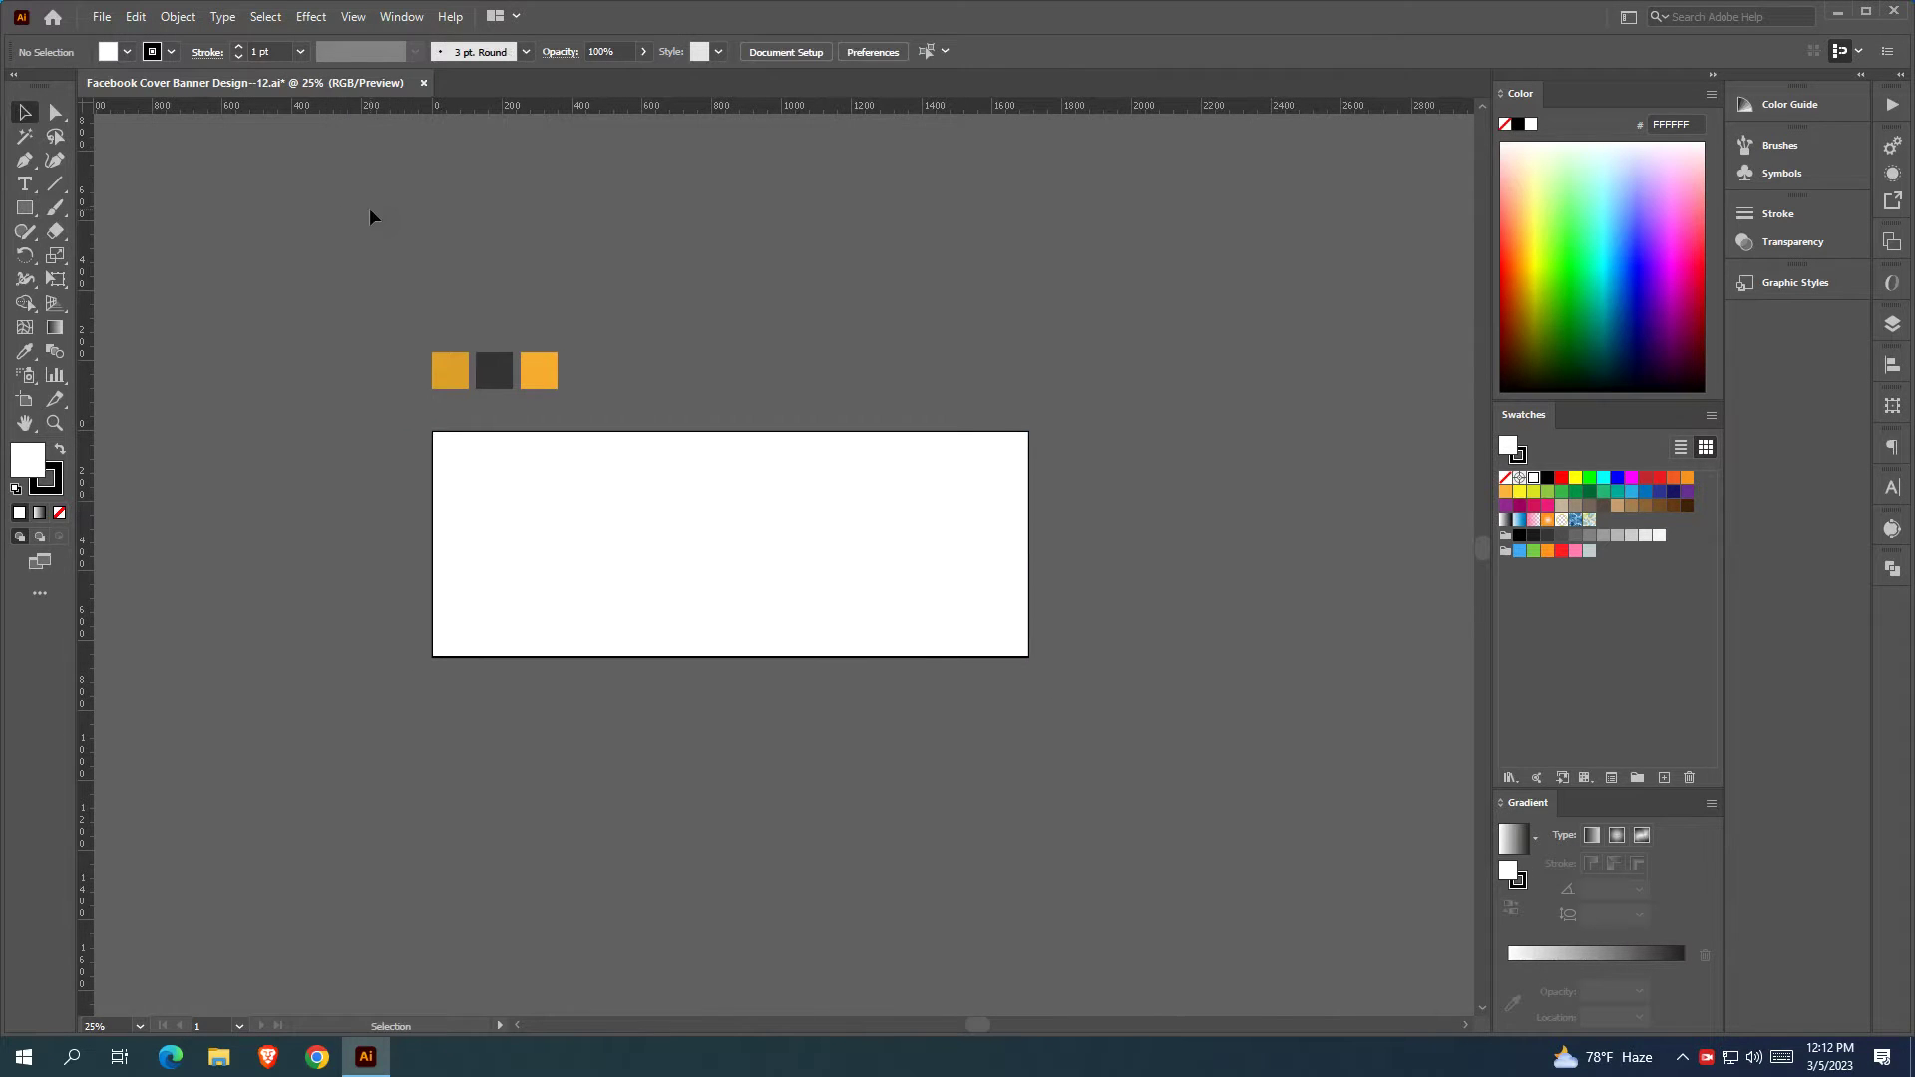
left_click(544, 492)
scroll(566, 492, "up", 1)
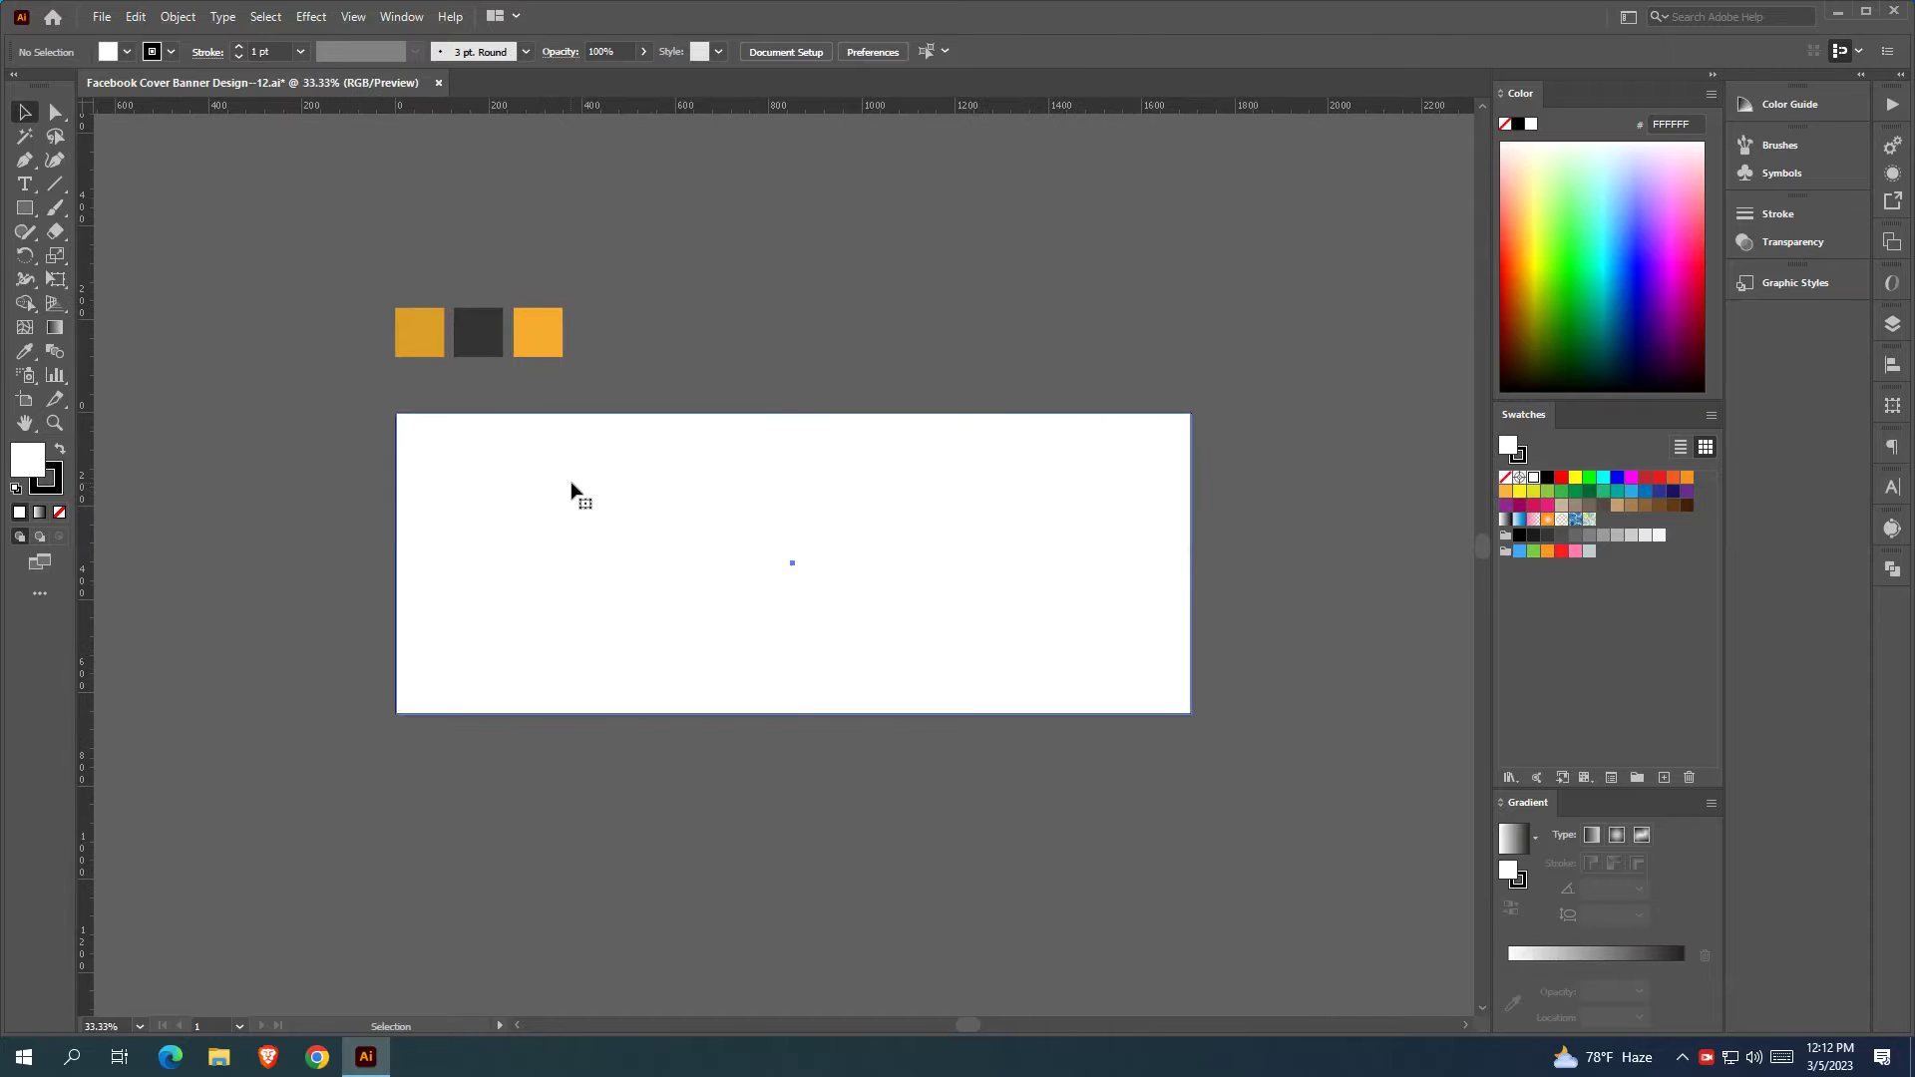
left_click(59, 512)
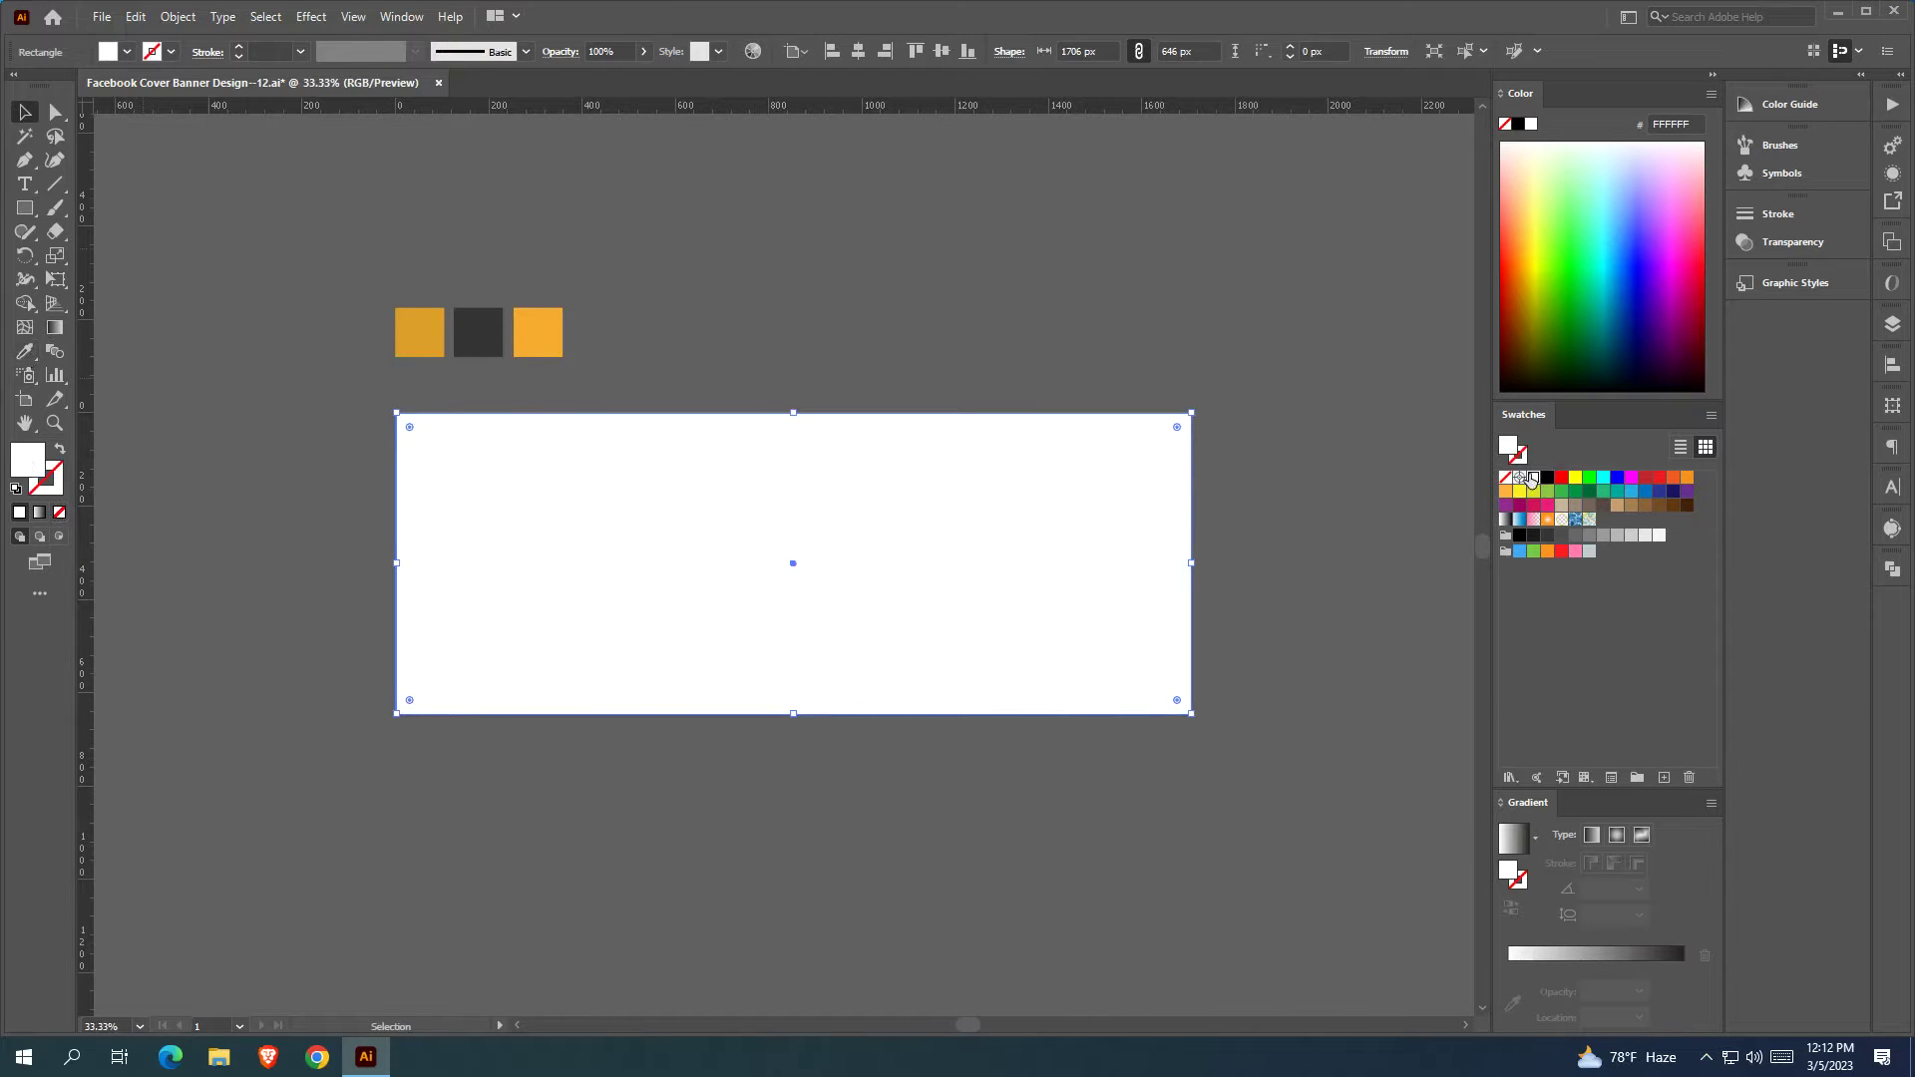
left_click(590, 290)
Draw a square about 864 px wide over the artboard's right half and rotate it 45° into a diamond
left_click_drag(590, 289, 629, 317)
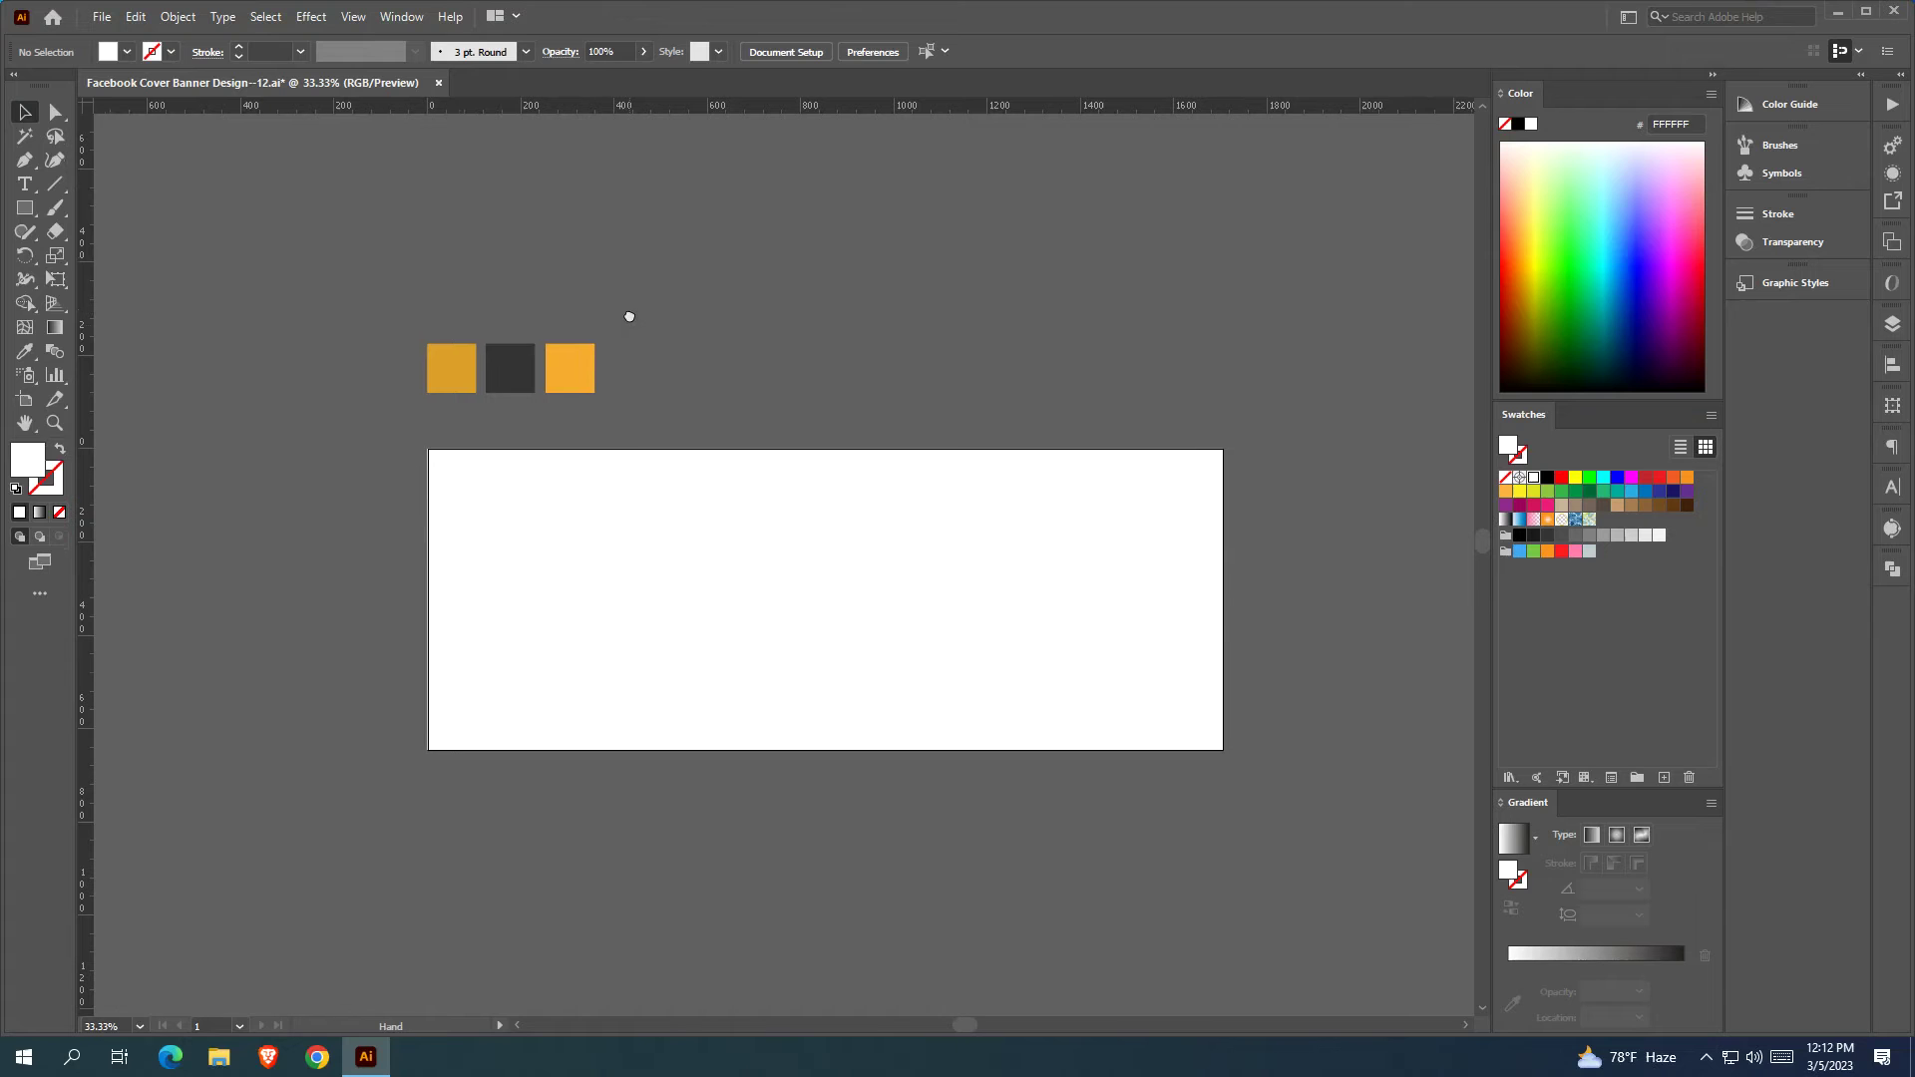
left_click(25, 207)
left_click_drag(1034, 598, 1236, 796)
key("v")
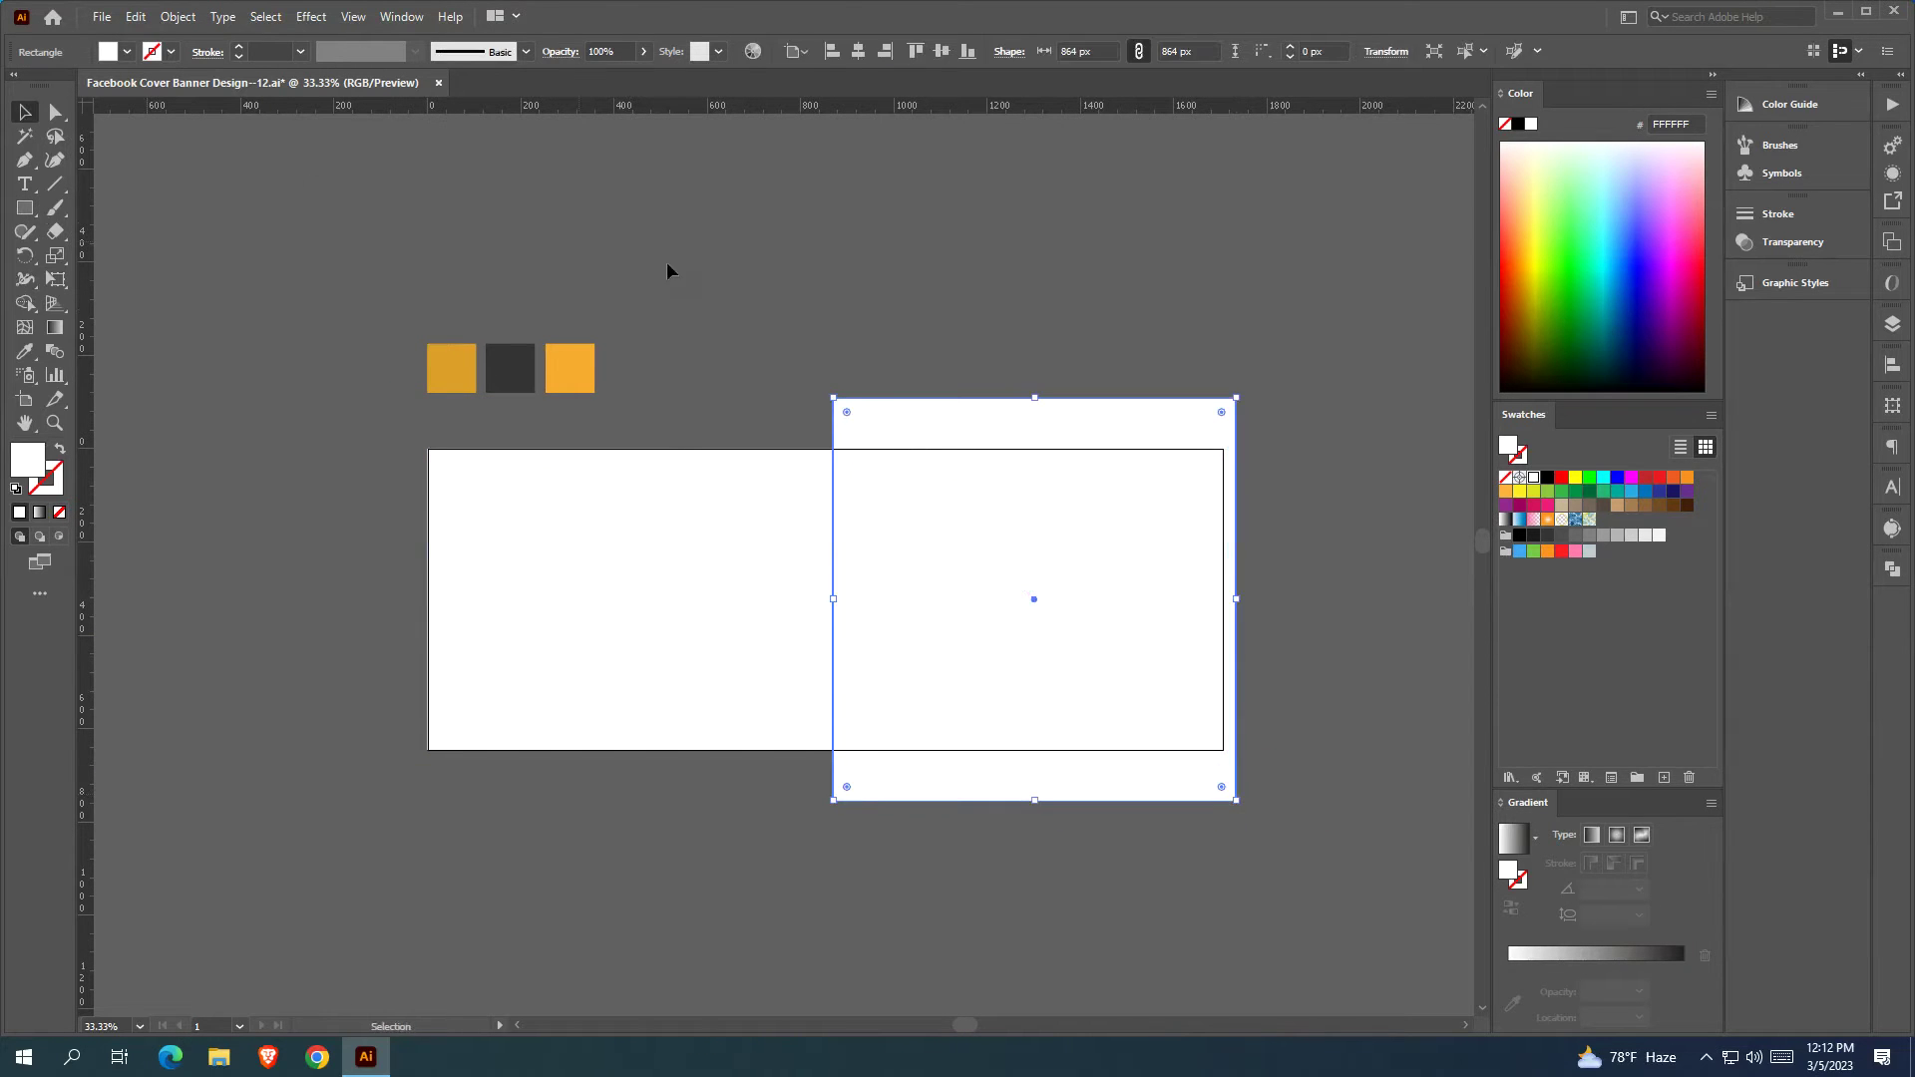
scroll(646, 235, "right", 3)
scroll(646, 236, "down", 1)
left_click_drag(1033, 348, 1040, 510)
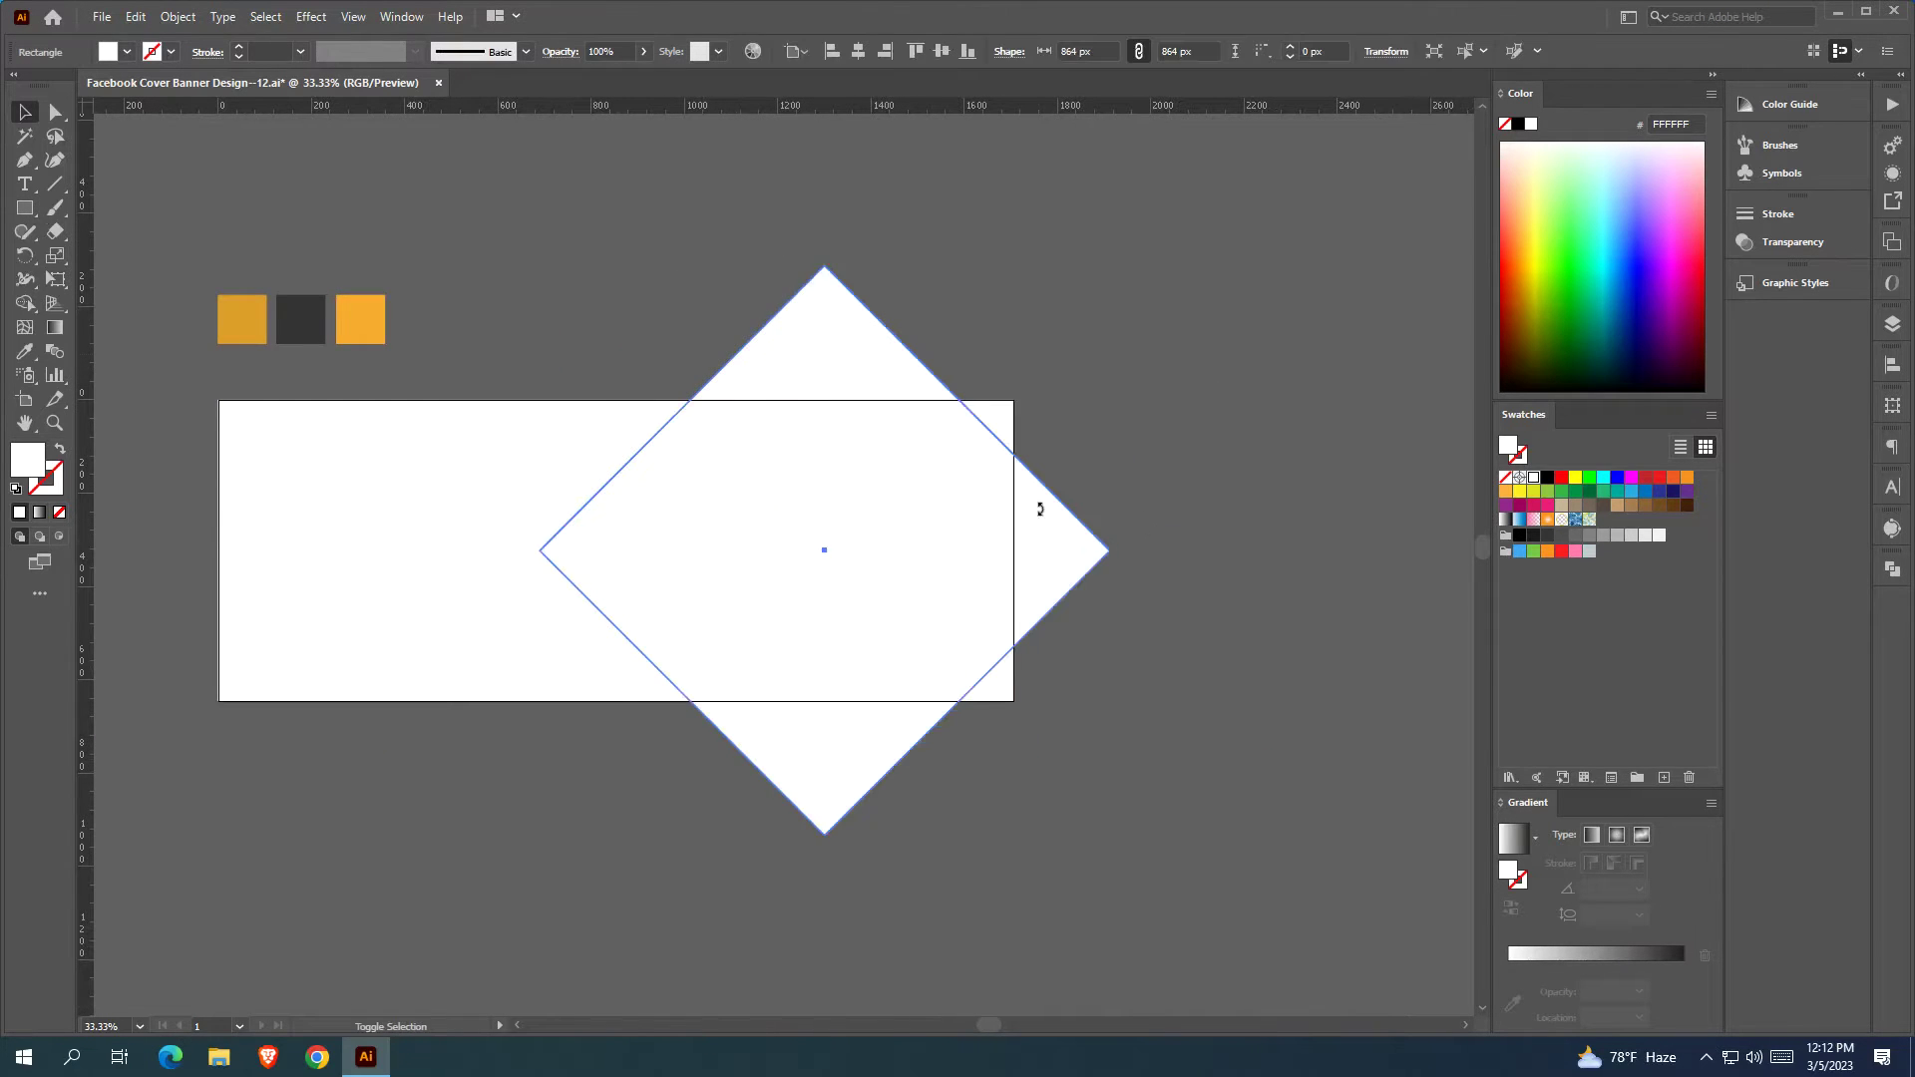
Fill the large diamond with the dark grey sample color and move it right to overlap the artboard's right end
left_click(25, 351)
left_click(284, 320)
key("v")
left_click_drag(804, 483, 921, 494)
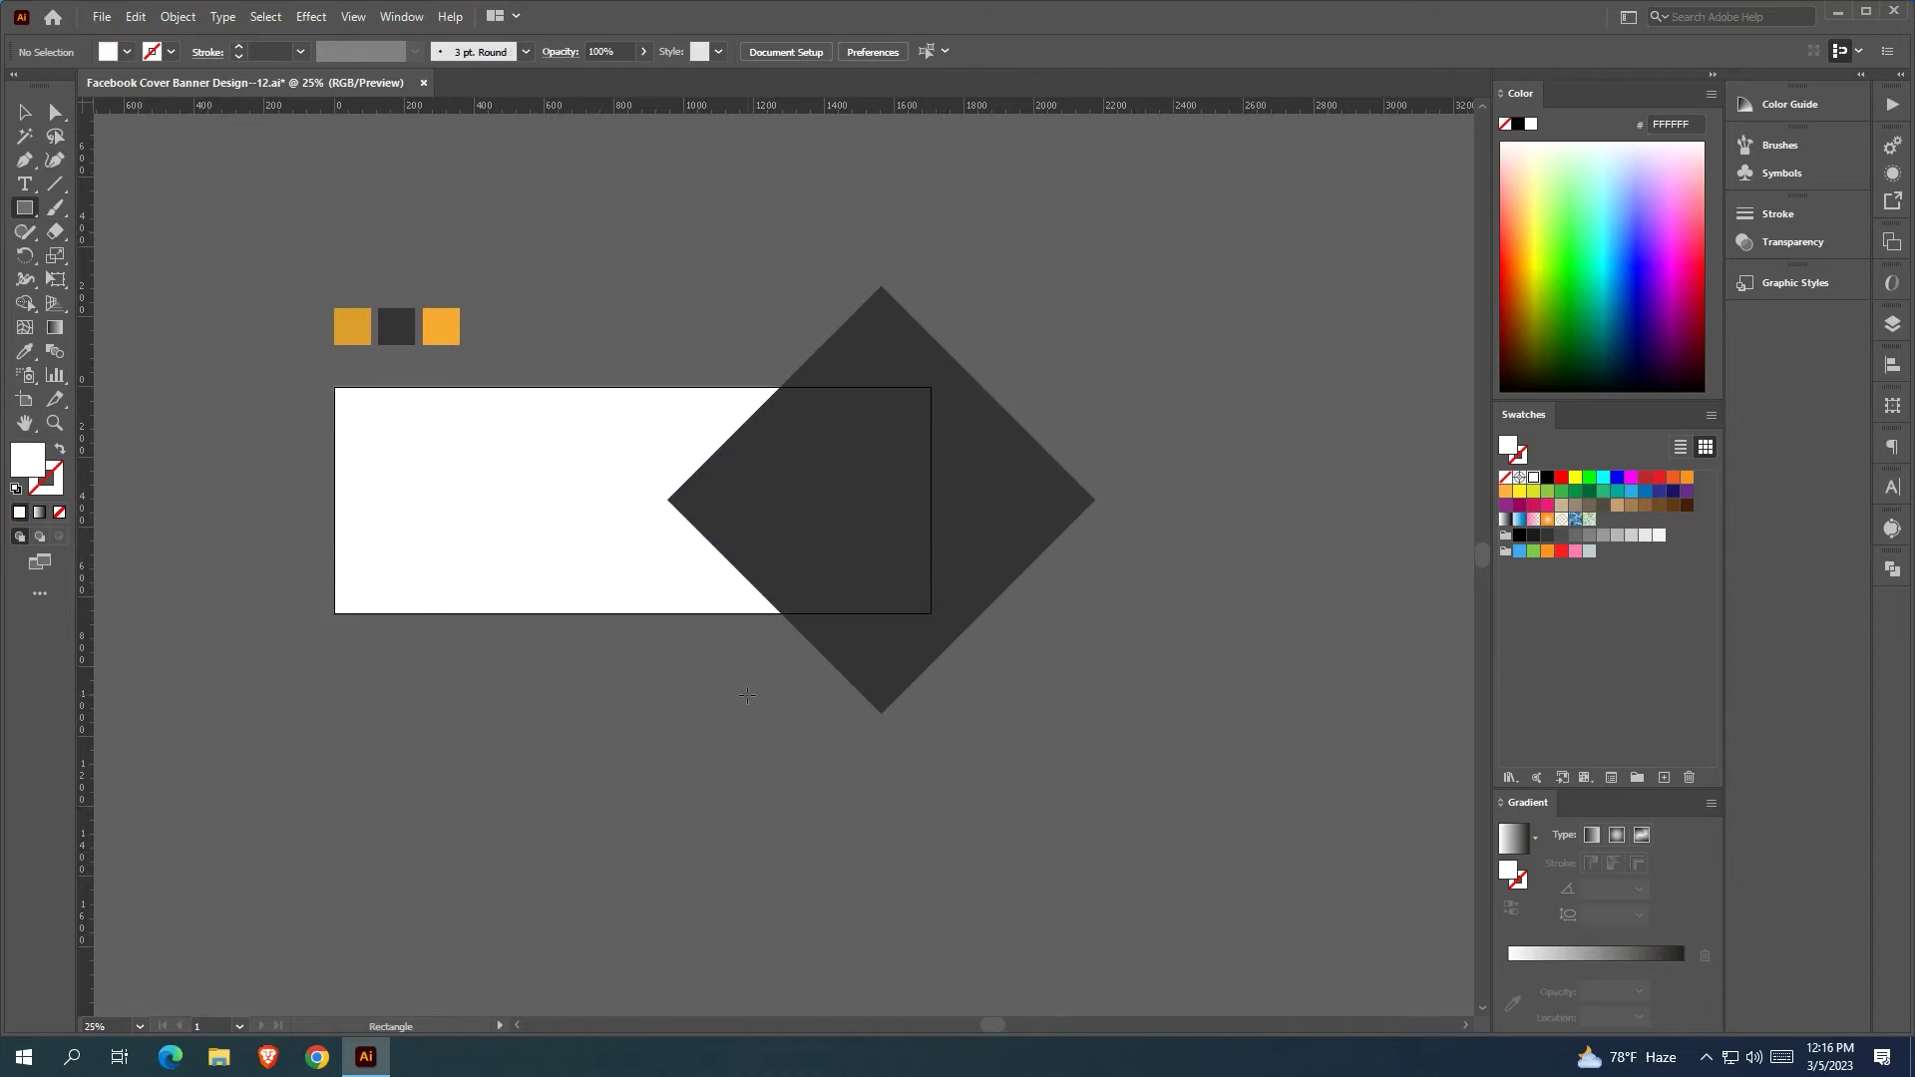
Draw a square about 252 px wide, rotate it 45° and place it over the dark diamond's left corner
scroll(765, 593, "up", 1)
left_click_drag(636, 468, 695, 526)
key("v")
left_click_drag(703, 403, 736, 476)
left_click(645, 761)
left_click_drag(646, 761, 698, 829)
left_click(684, 544)
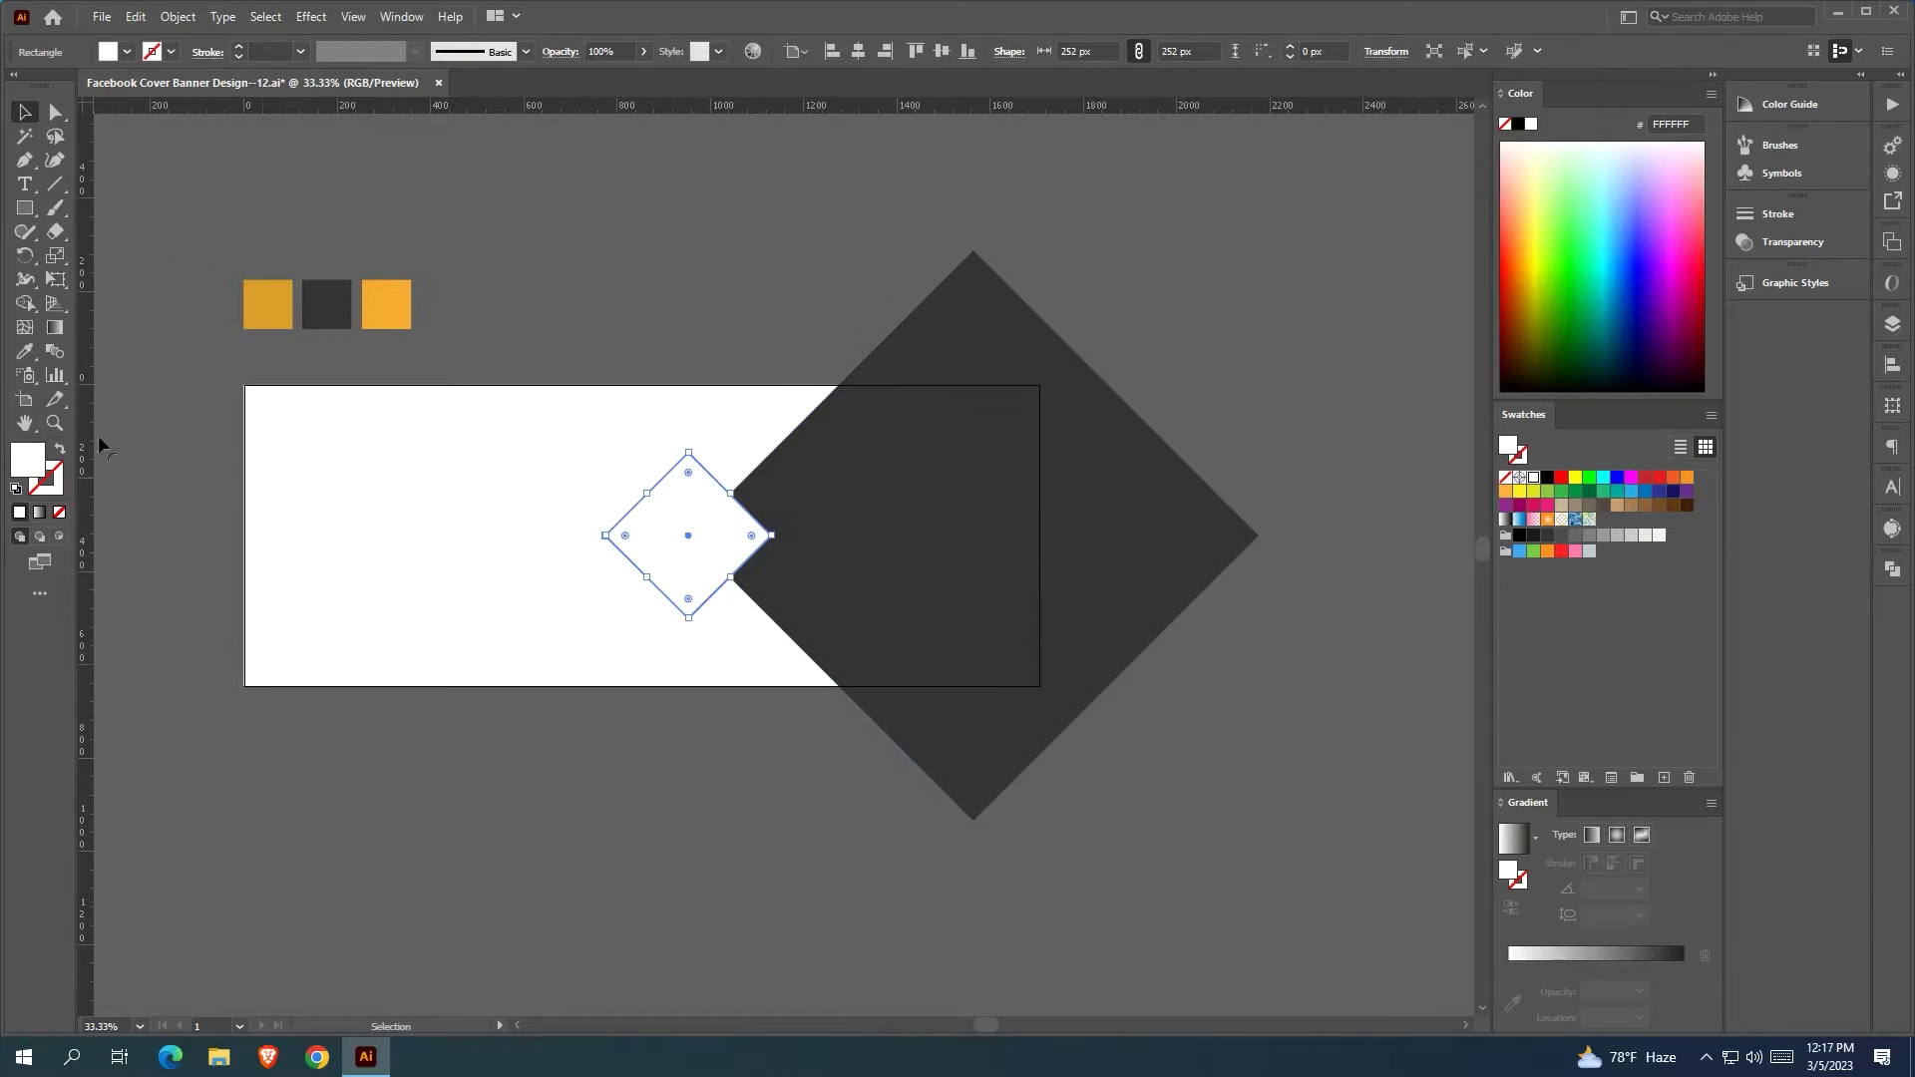
Fill the small diamond with the brighter orange of the third color sample above the artboard
left_click(27, 351)
left_click(368, 306)
key("v")
left_click(673, 329)
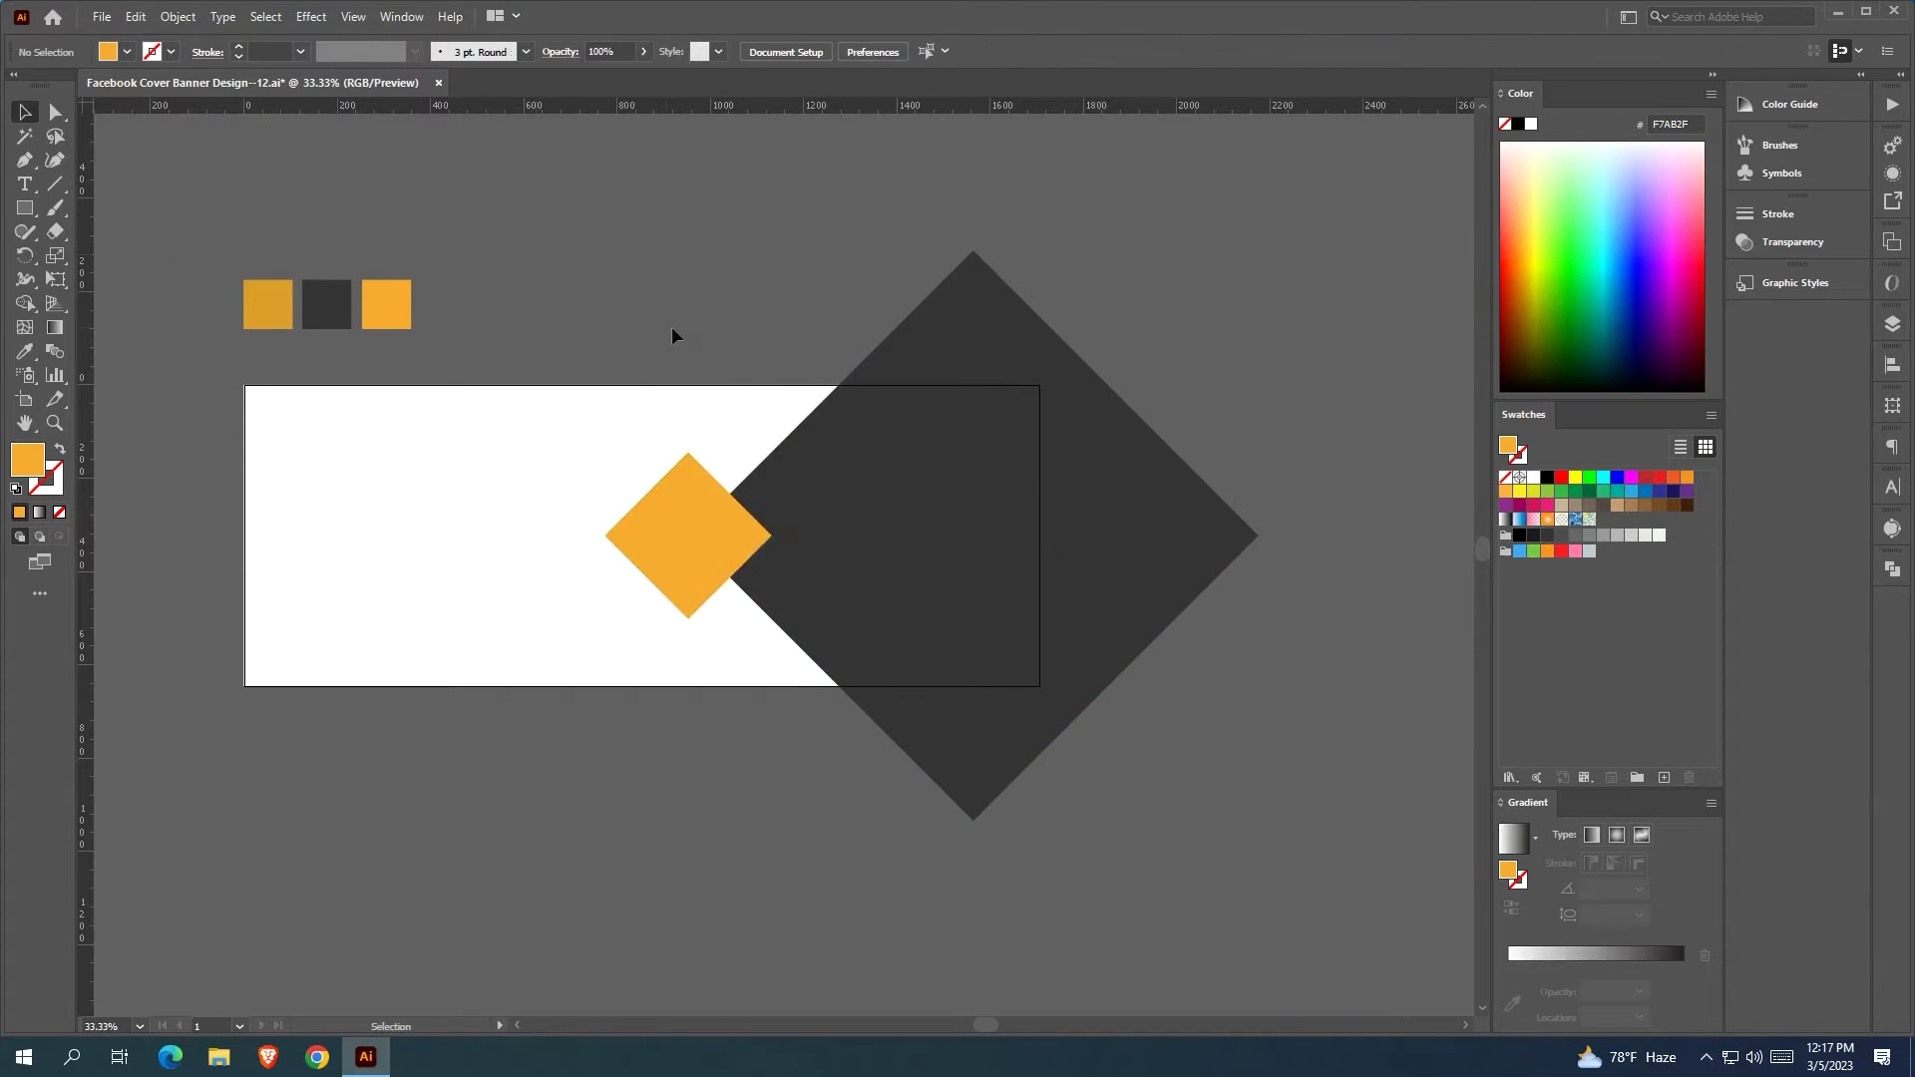
Create three rotated copies of the orange diamond at 90° steps around a point just beyond its right corner
left_click_drag(672, 329, 533, 322)
left_click(560, 568)
left_click(22, 257)
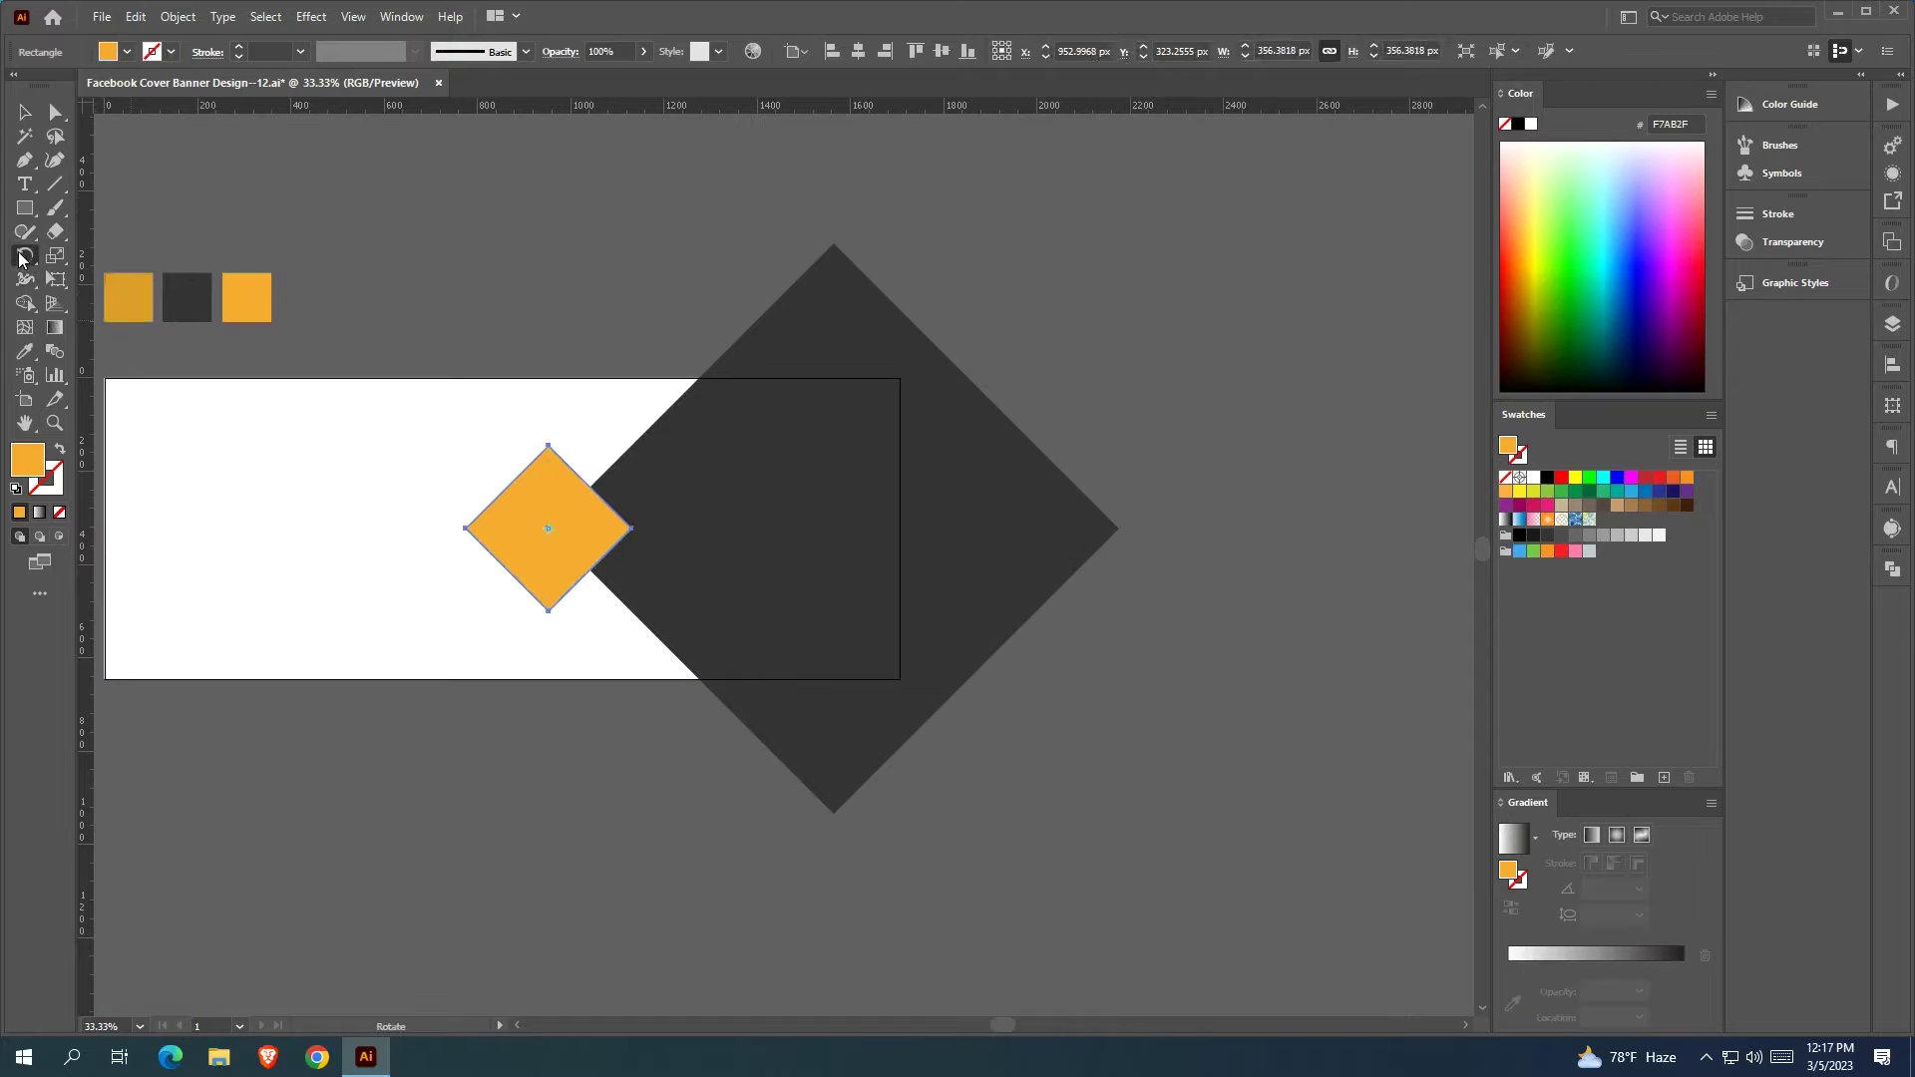
left_click_drag(639, 530, 675, 404)
key("ctrl+d")
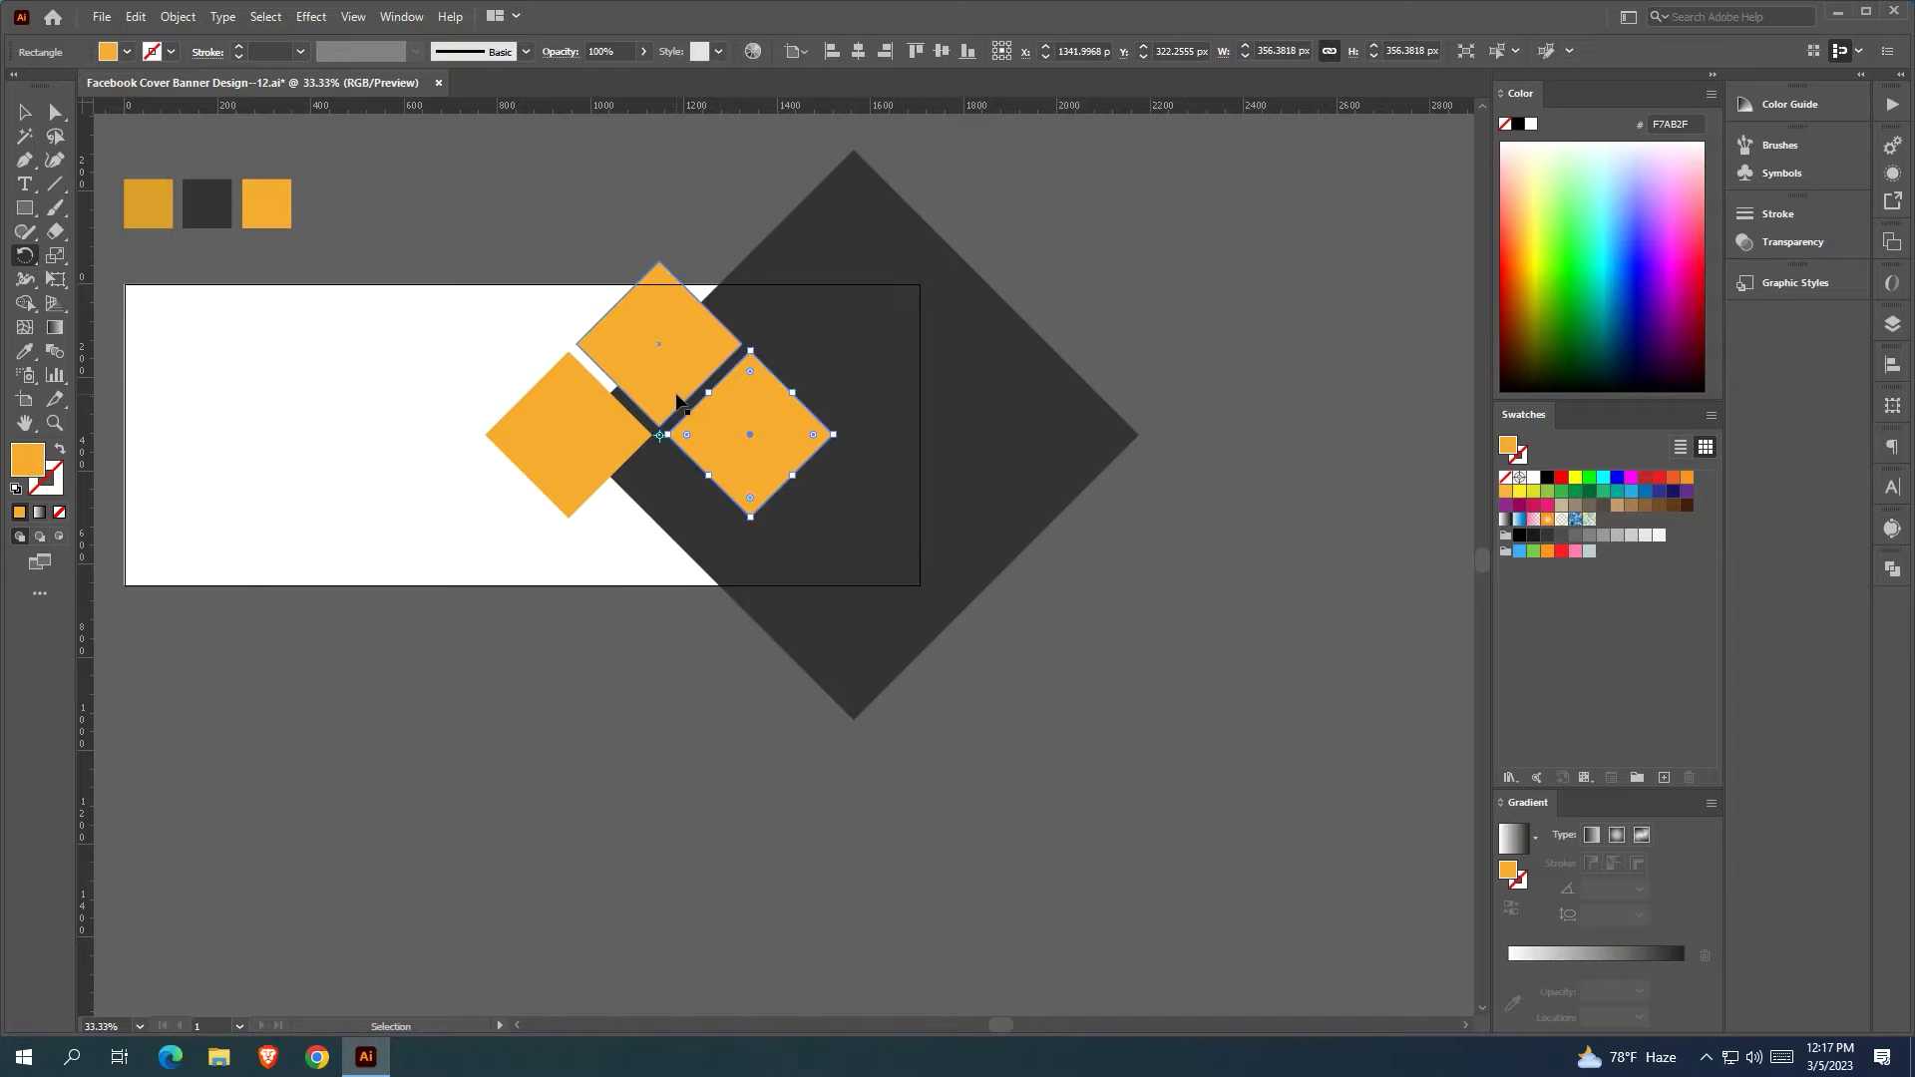
key("ctrl+d")
Delete the rightmost of the four orange diamonds
key("v")
left_click(483, 192)
left_click_drag(489, 194, 401, 225)
left_click(664, 462)
key("Delete")
Scale the three orange diamonds down together to about 211 px per side so they fit within the artboard's height
left_click_drag(570, 717, 648, 923)
scroll(631, 735, "up", 2)
scroll(644, 851, "down", 1)
left_click_drag(643, 850, 613, 868)
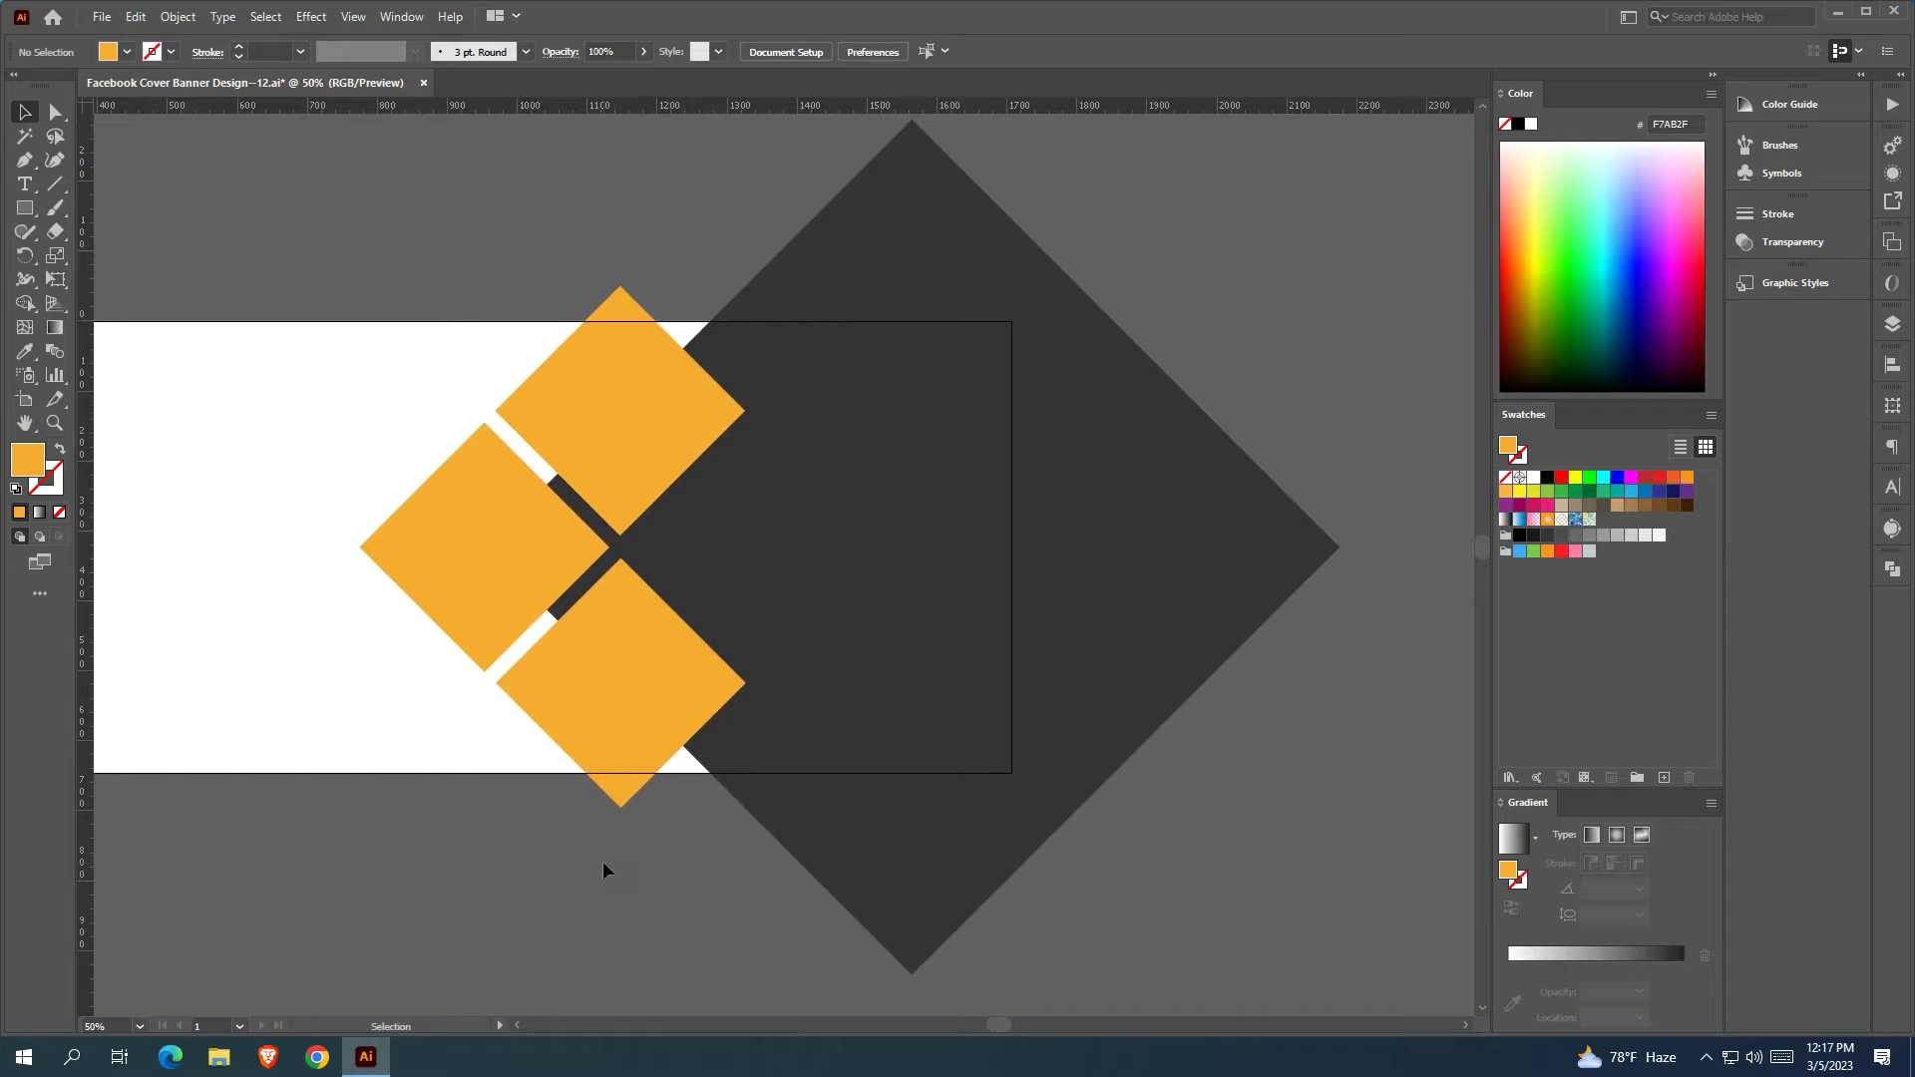
left_click(646, 710)
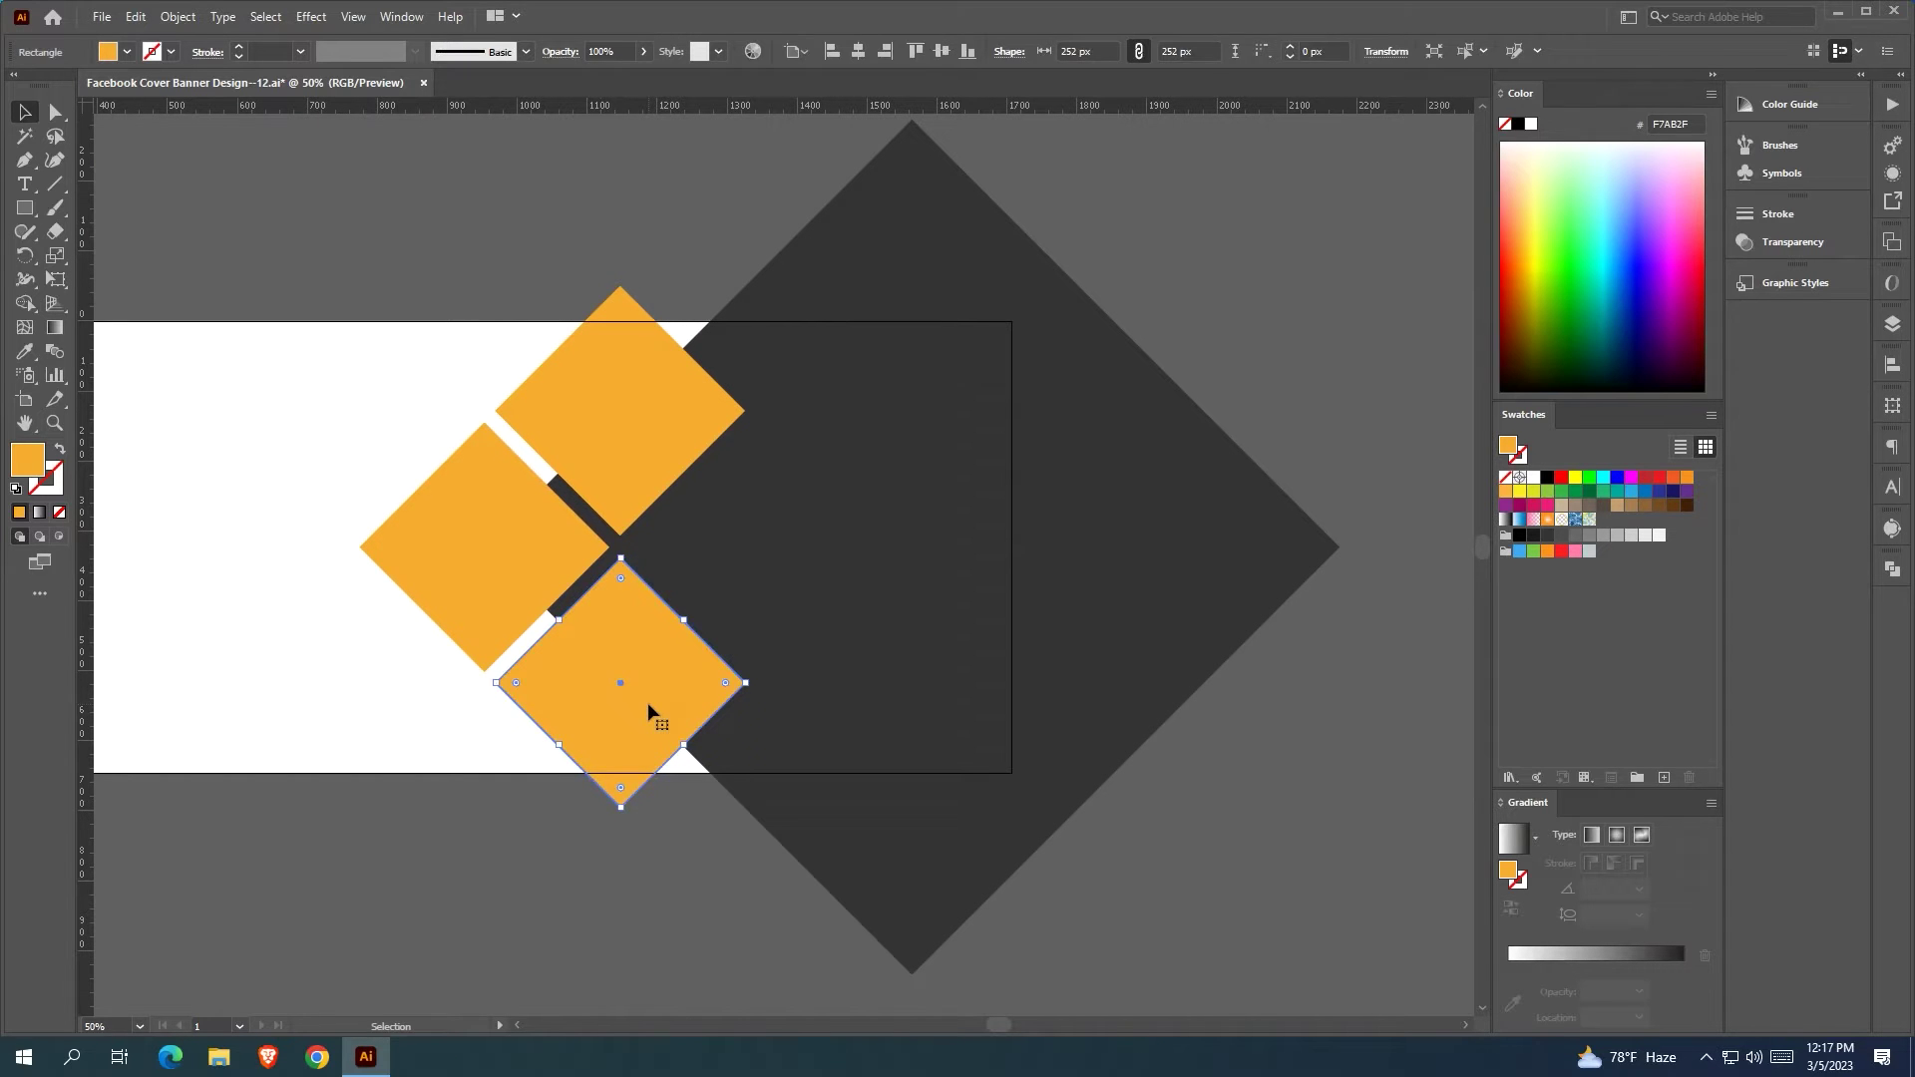
left_click(469, 511, "shift")
left_click(630, 429, "shift")
left_click_drag(552, 286, 553, 329)
Offset the paths of the three orange diamonds by 19 px with miter joins
left_click(178, 17)
mouse_move(329, 491)
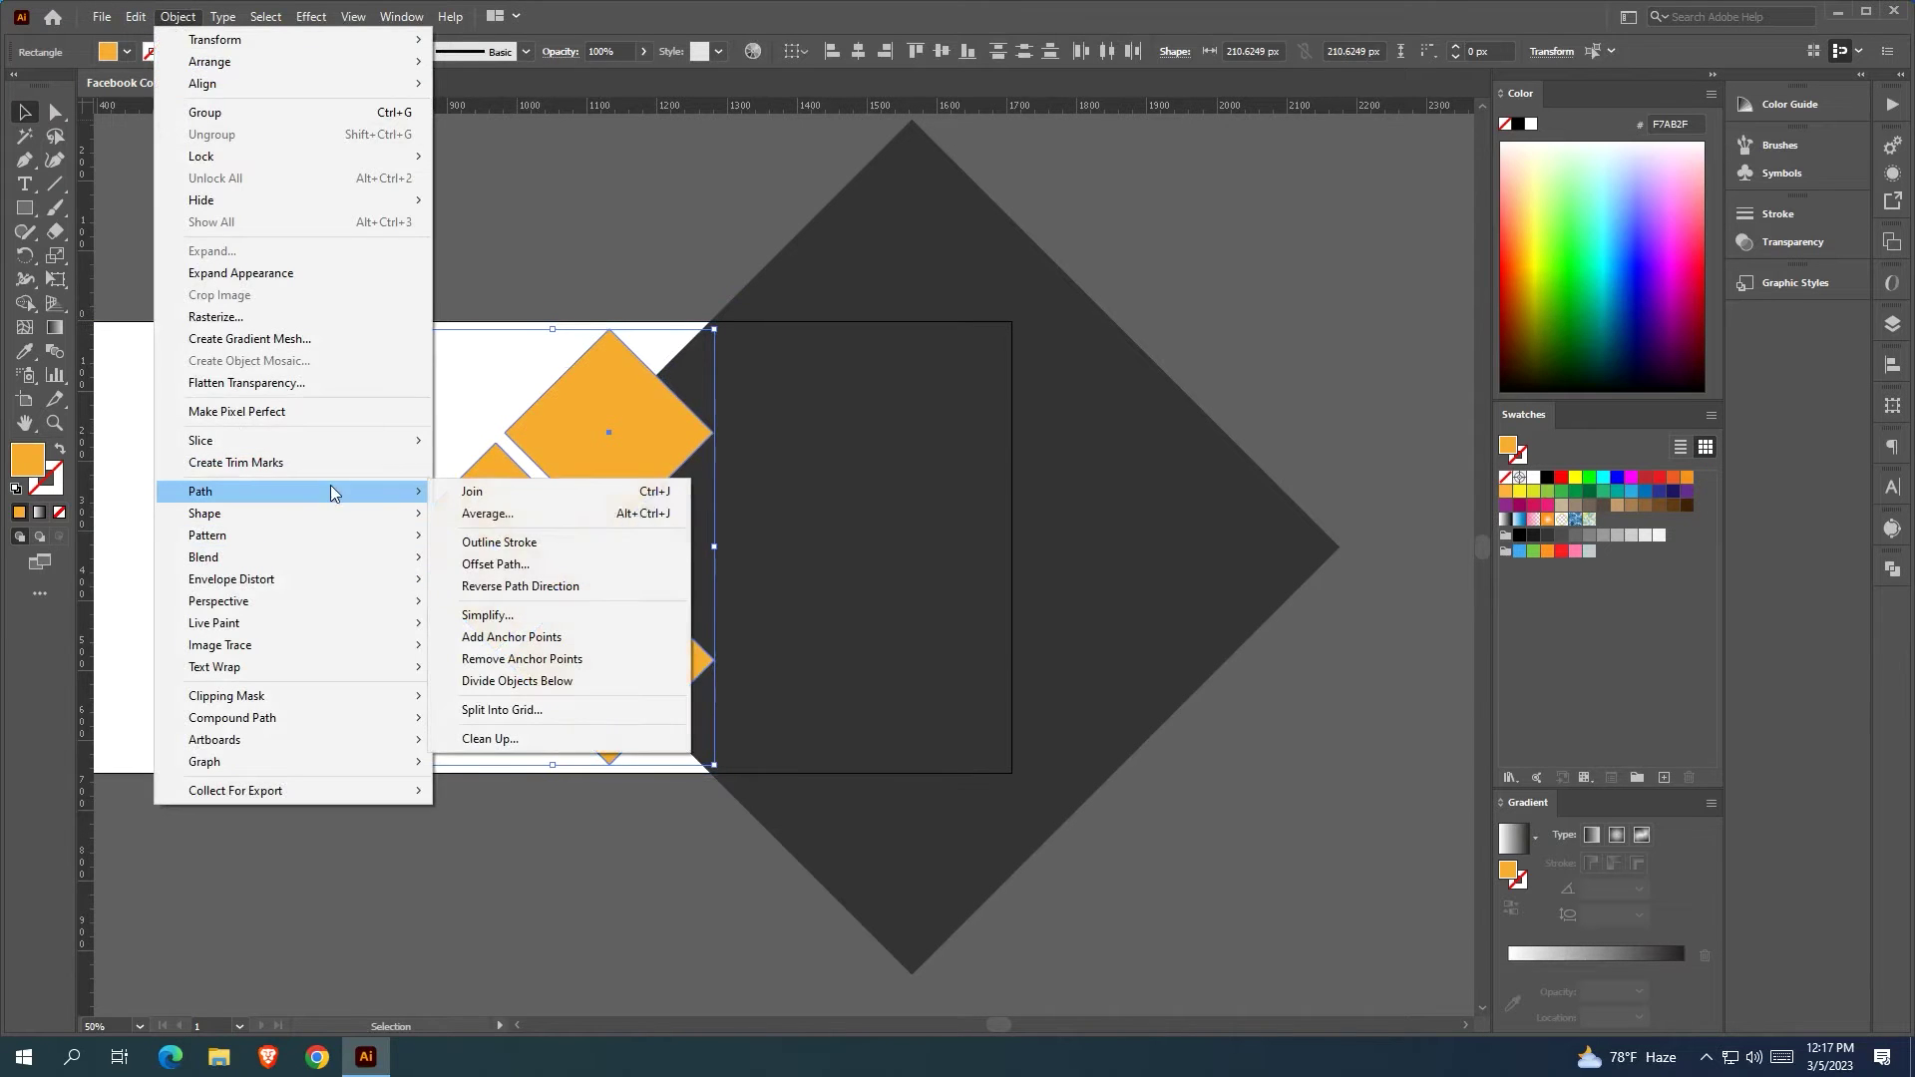
left_click(529, 568)
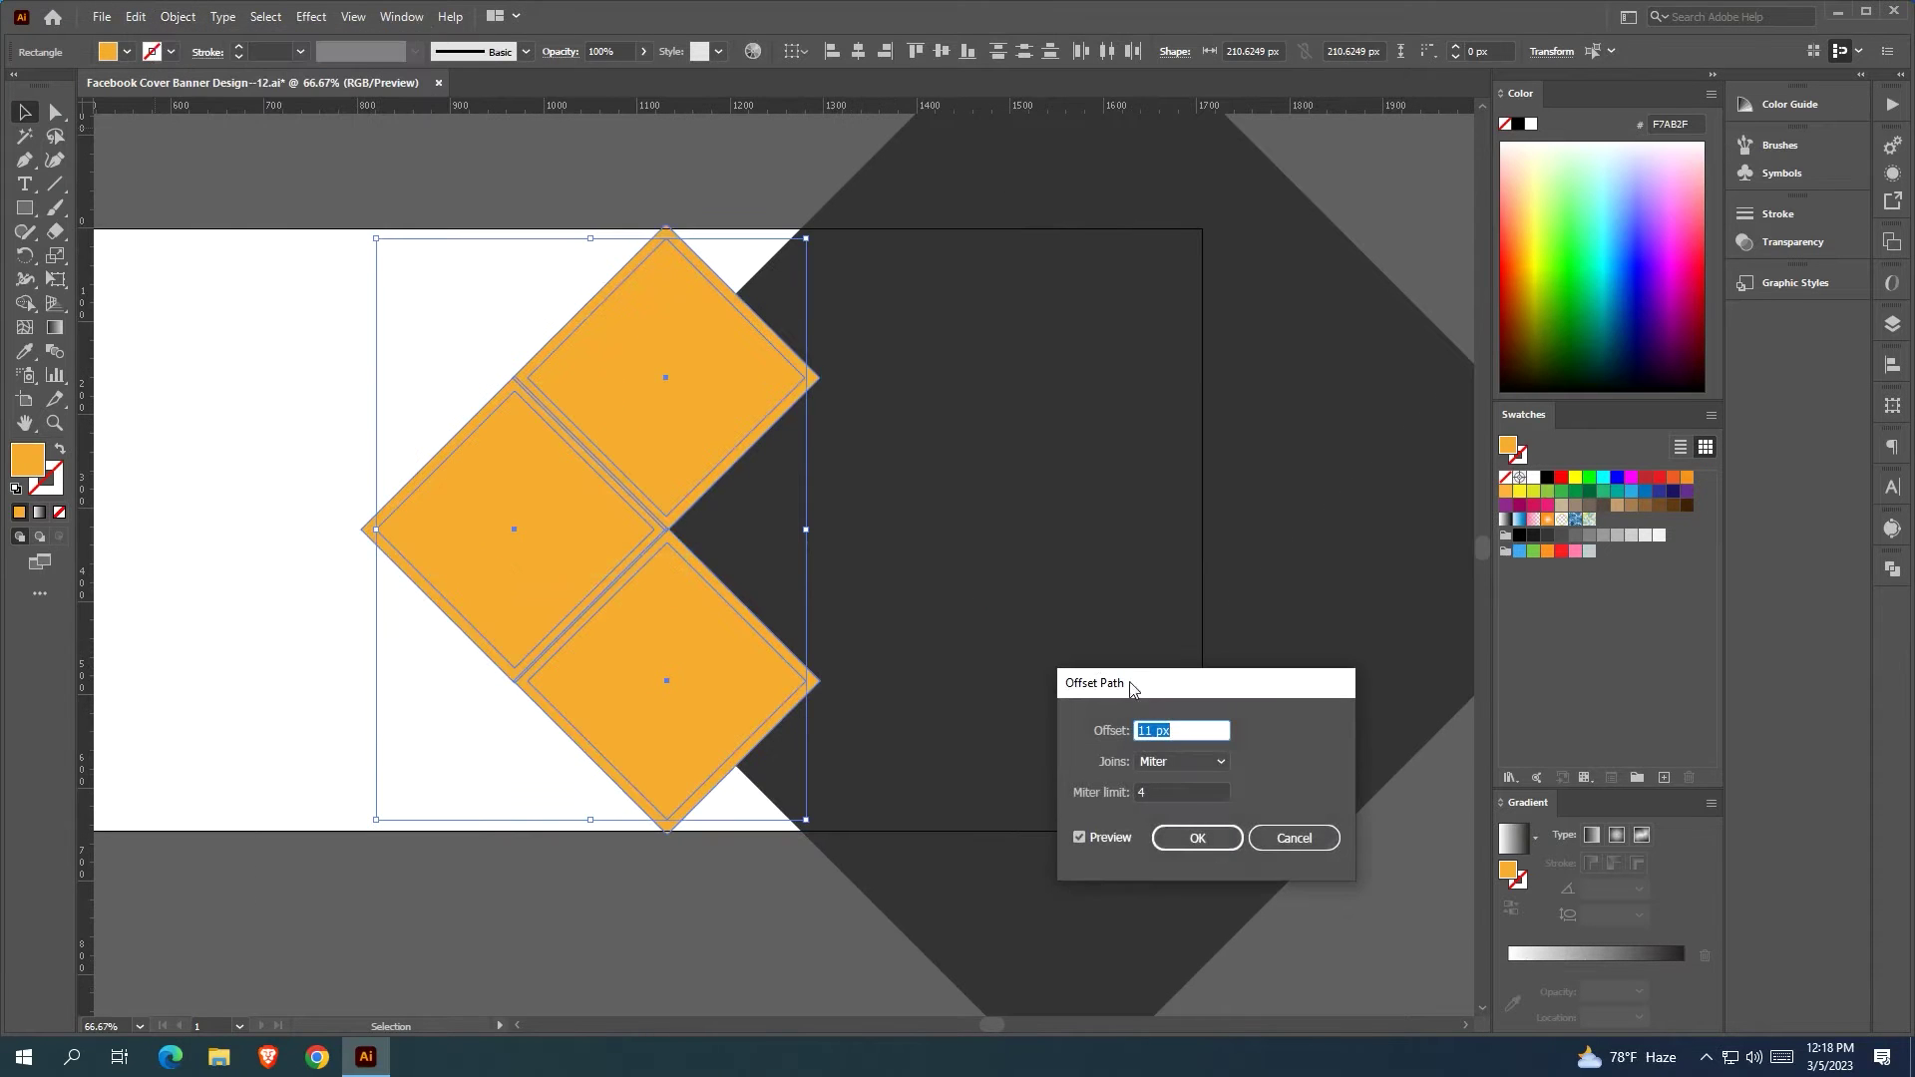
key("Up")
key("Up")
key("Up")
key("Up")
key("Up")
key("Up")
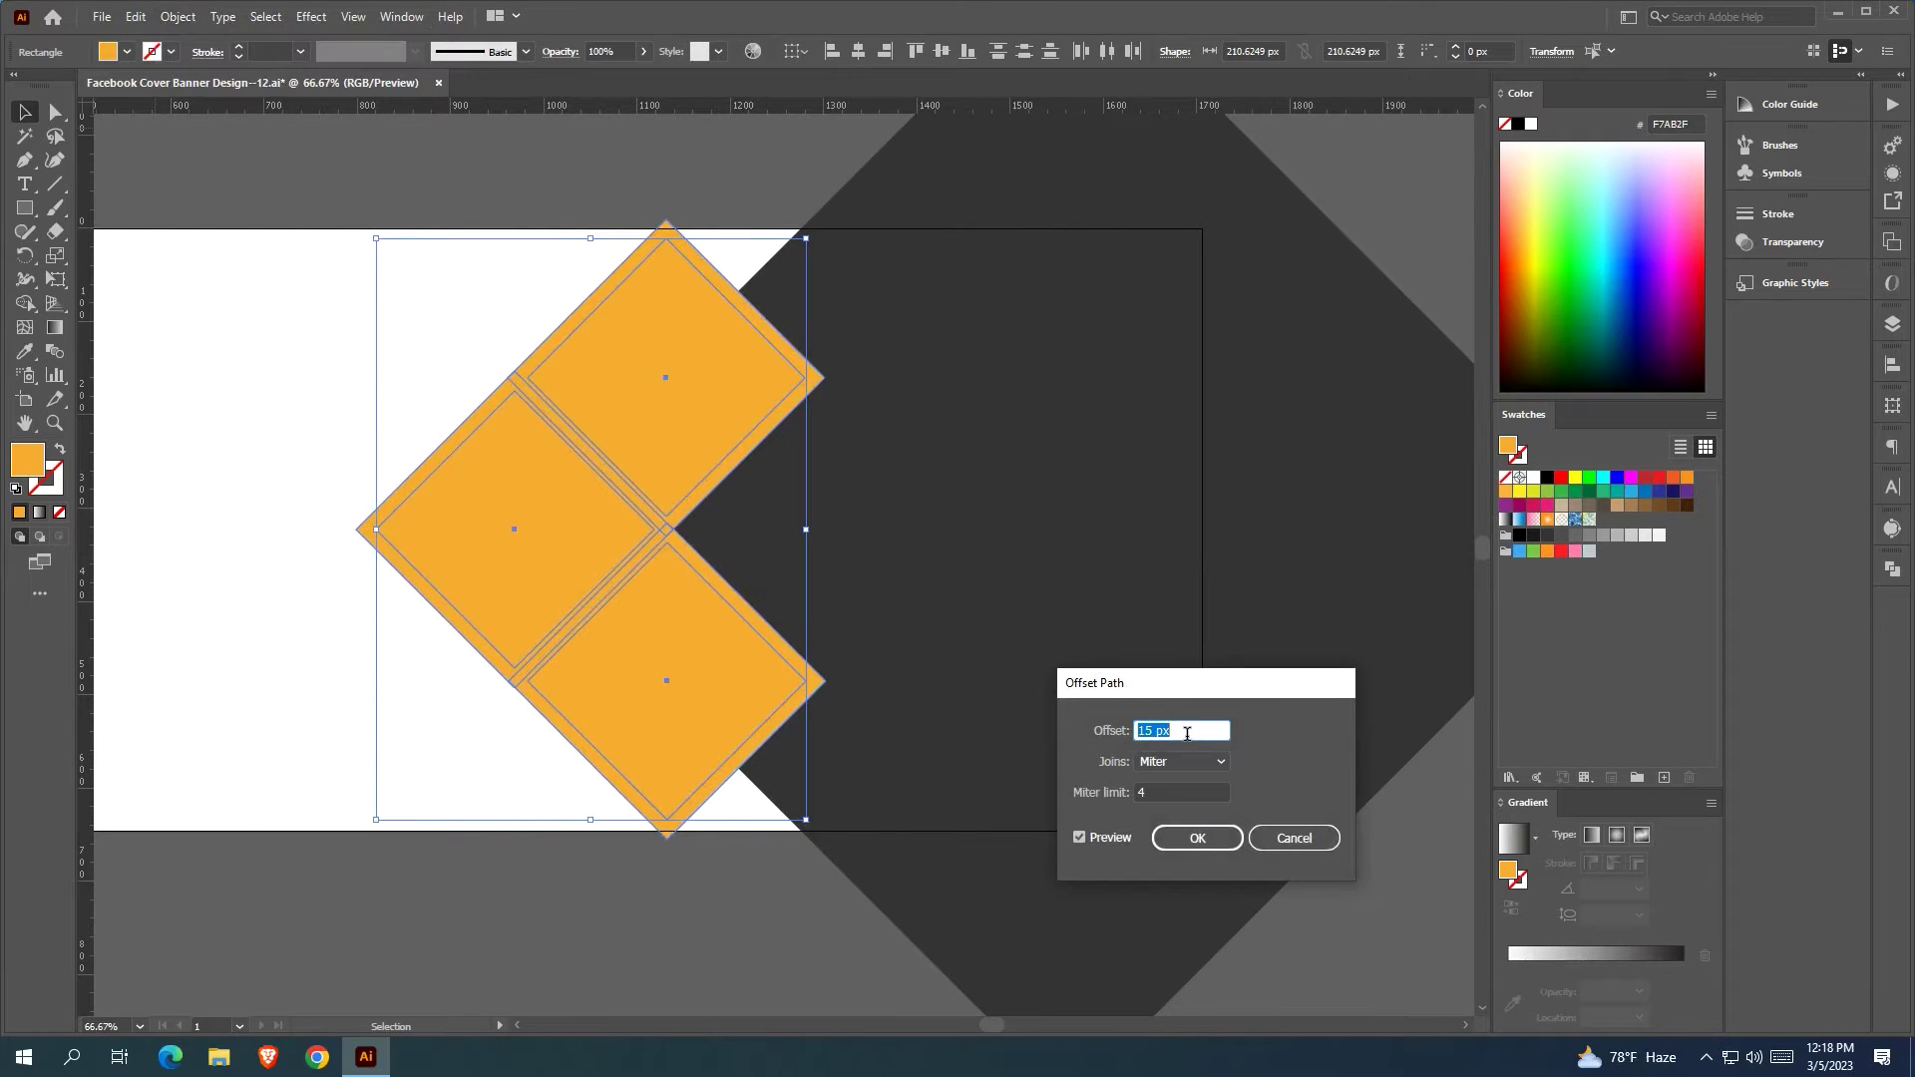
key("Up")
key("Up")
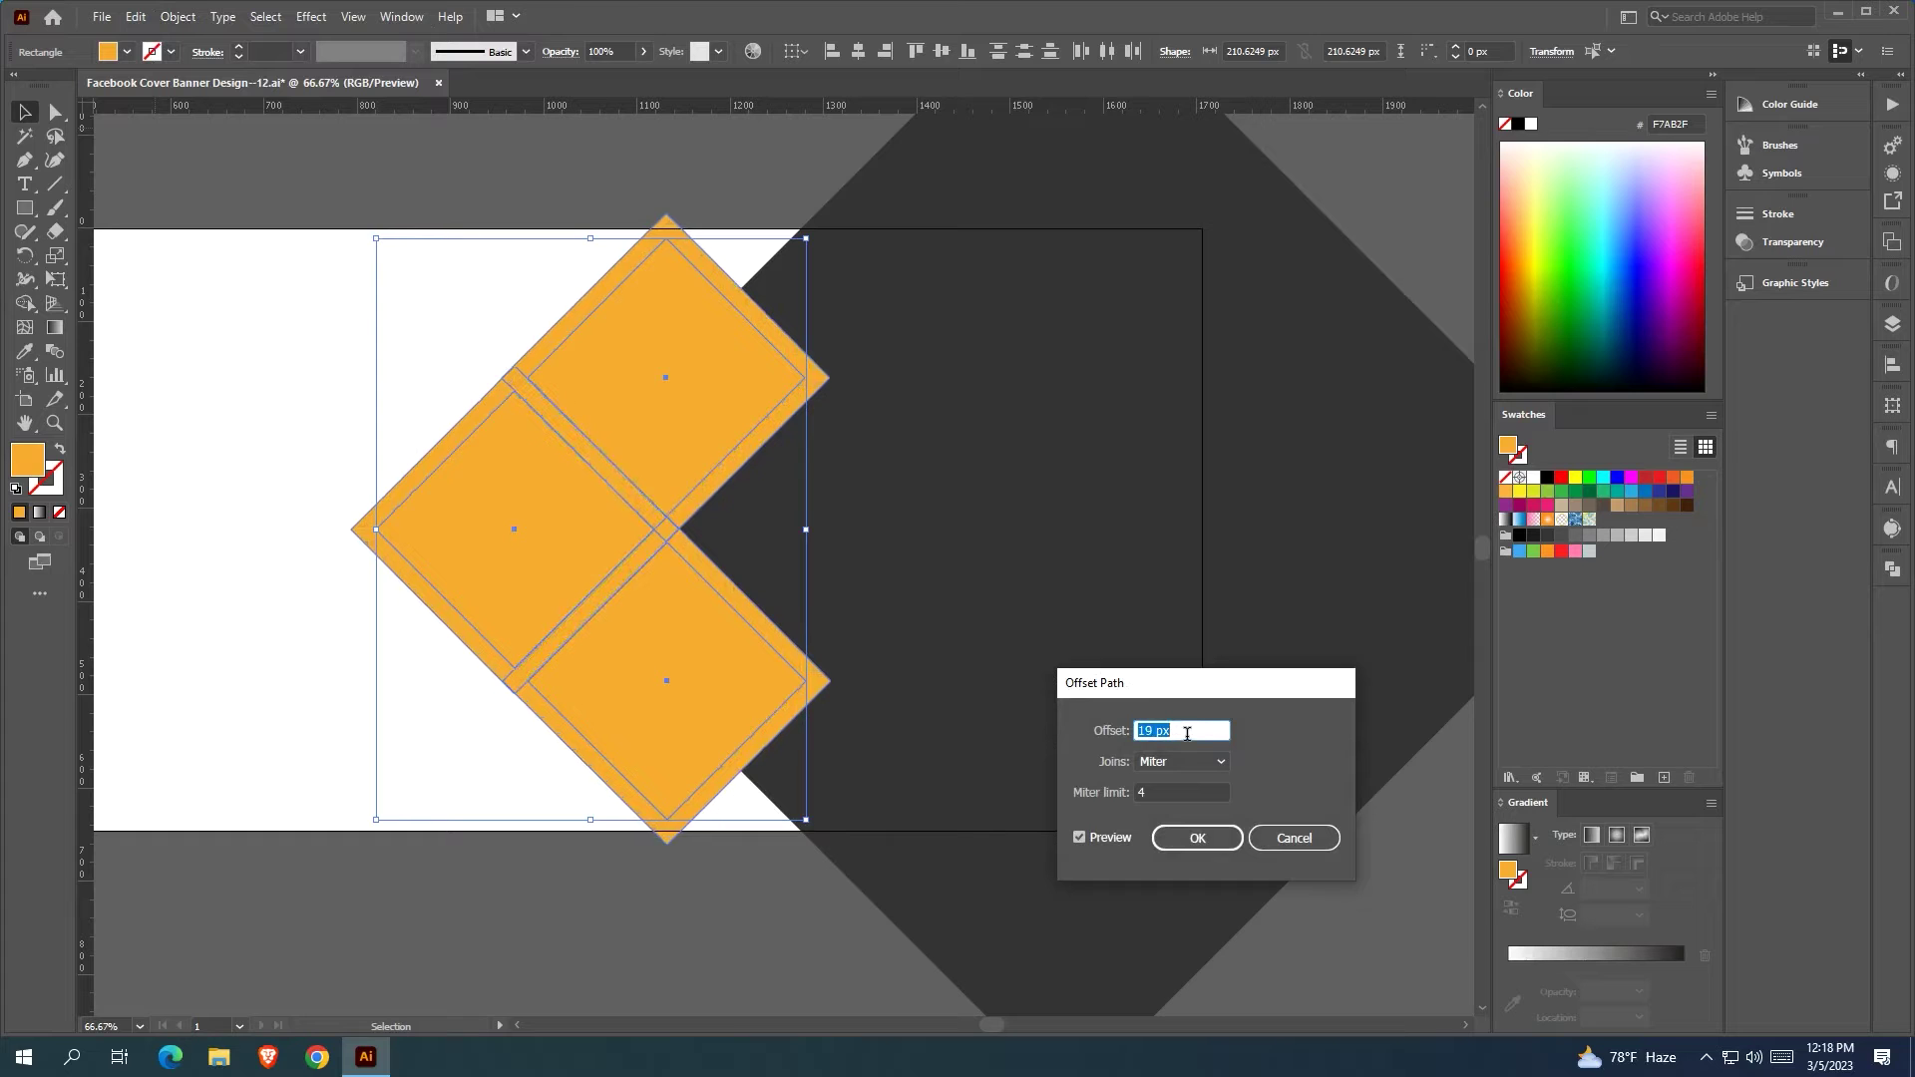
left_click(1197, 838)
Merge the three enlarged offset diamonds into one orange arrow-like shape with the Shape Builder
left_click(577, 962)
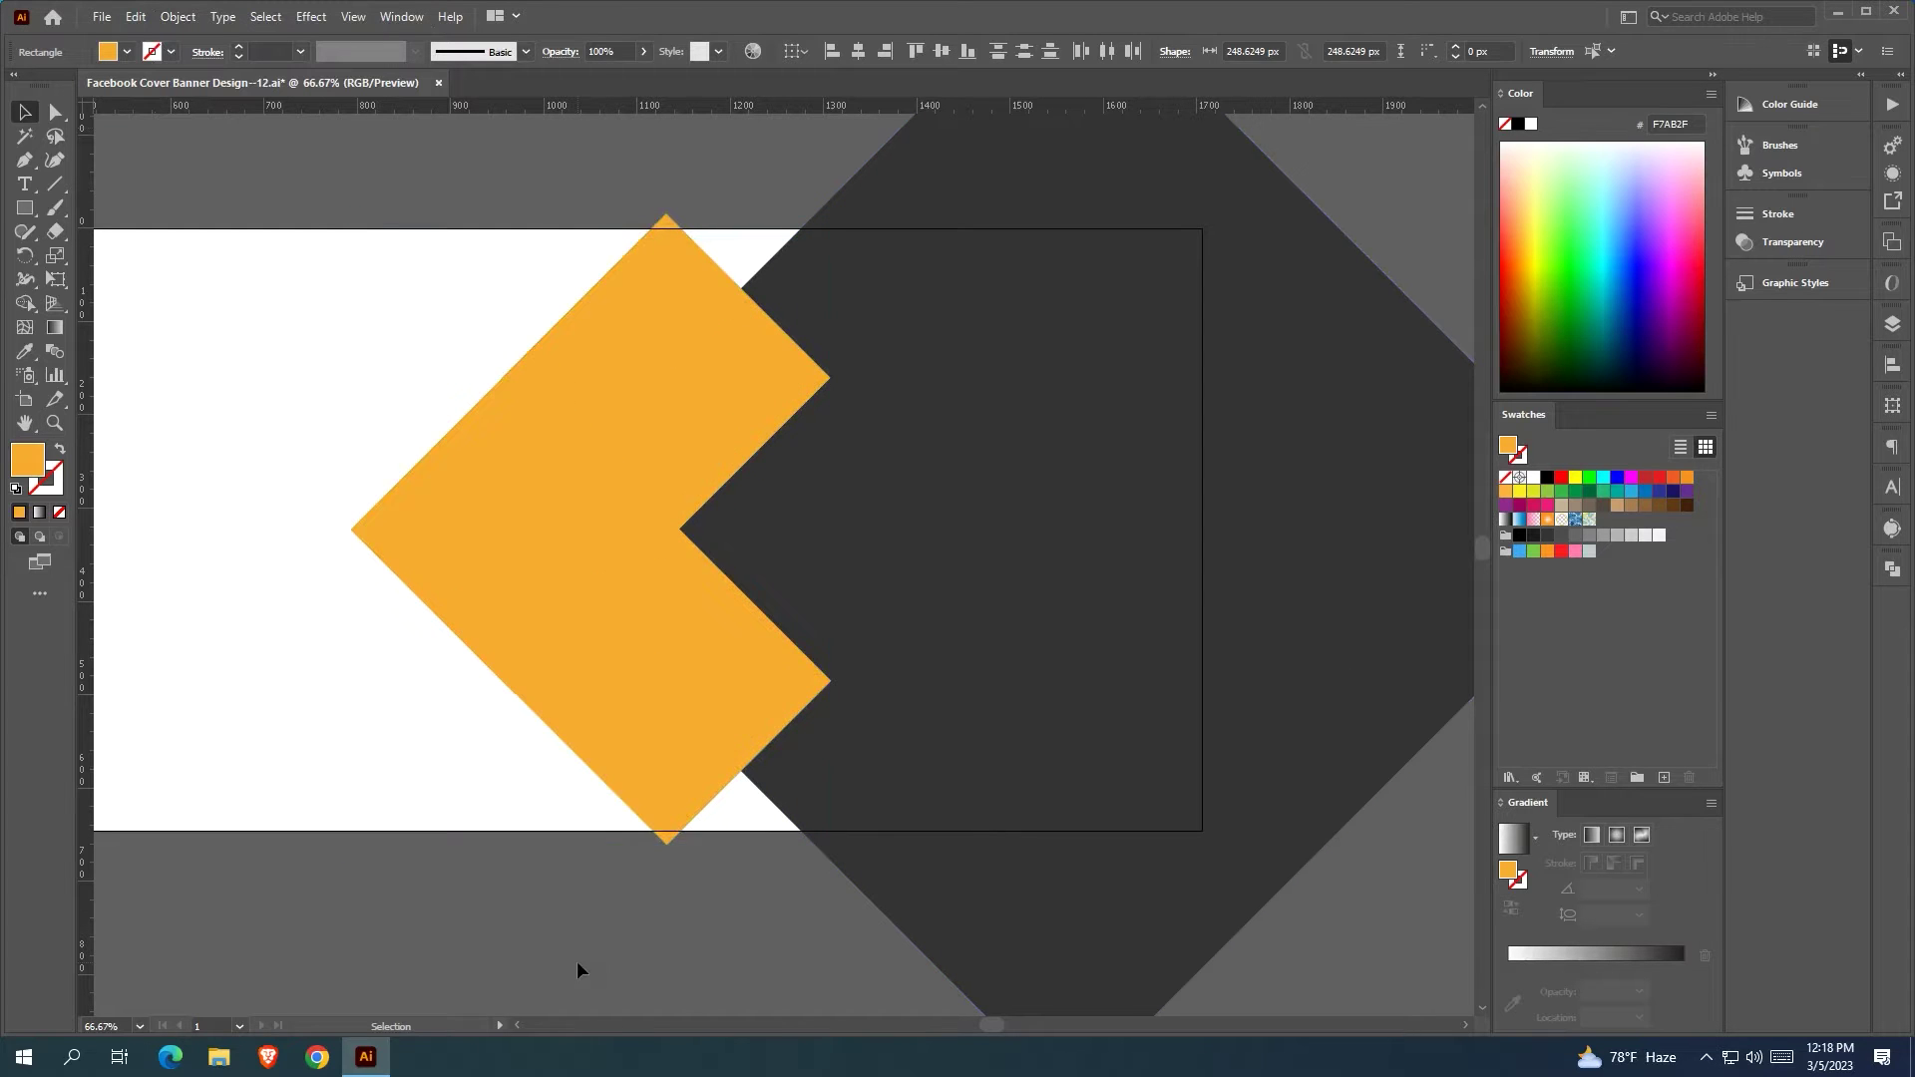
left_click(595, 299)
left_click(483, 406, "shift")
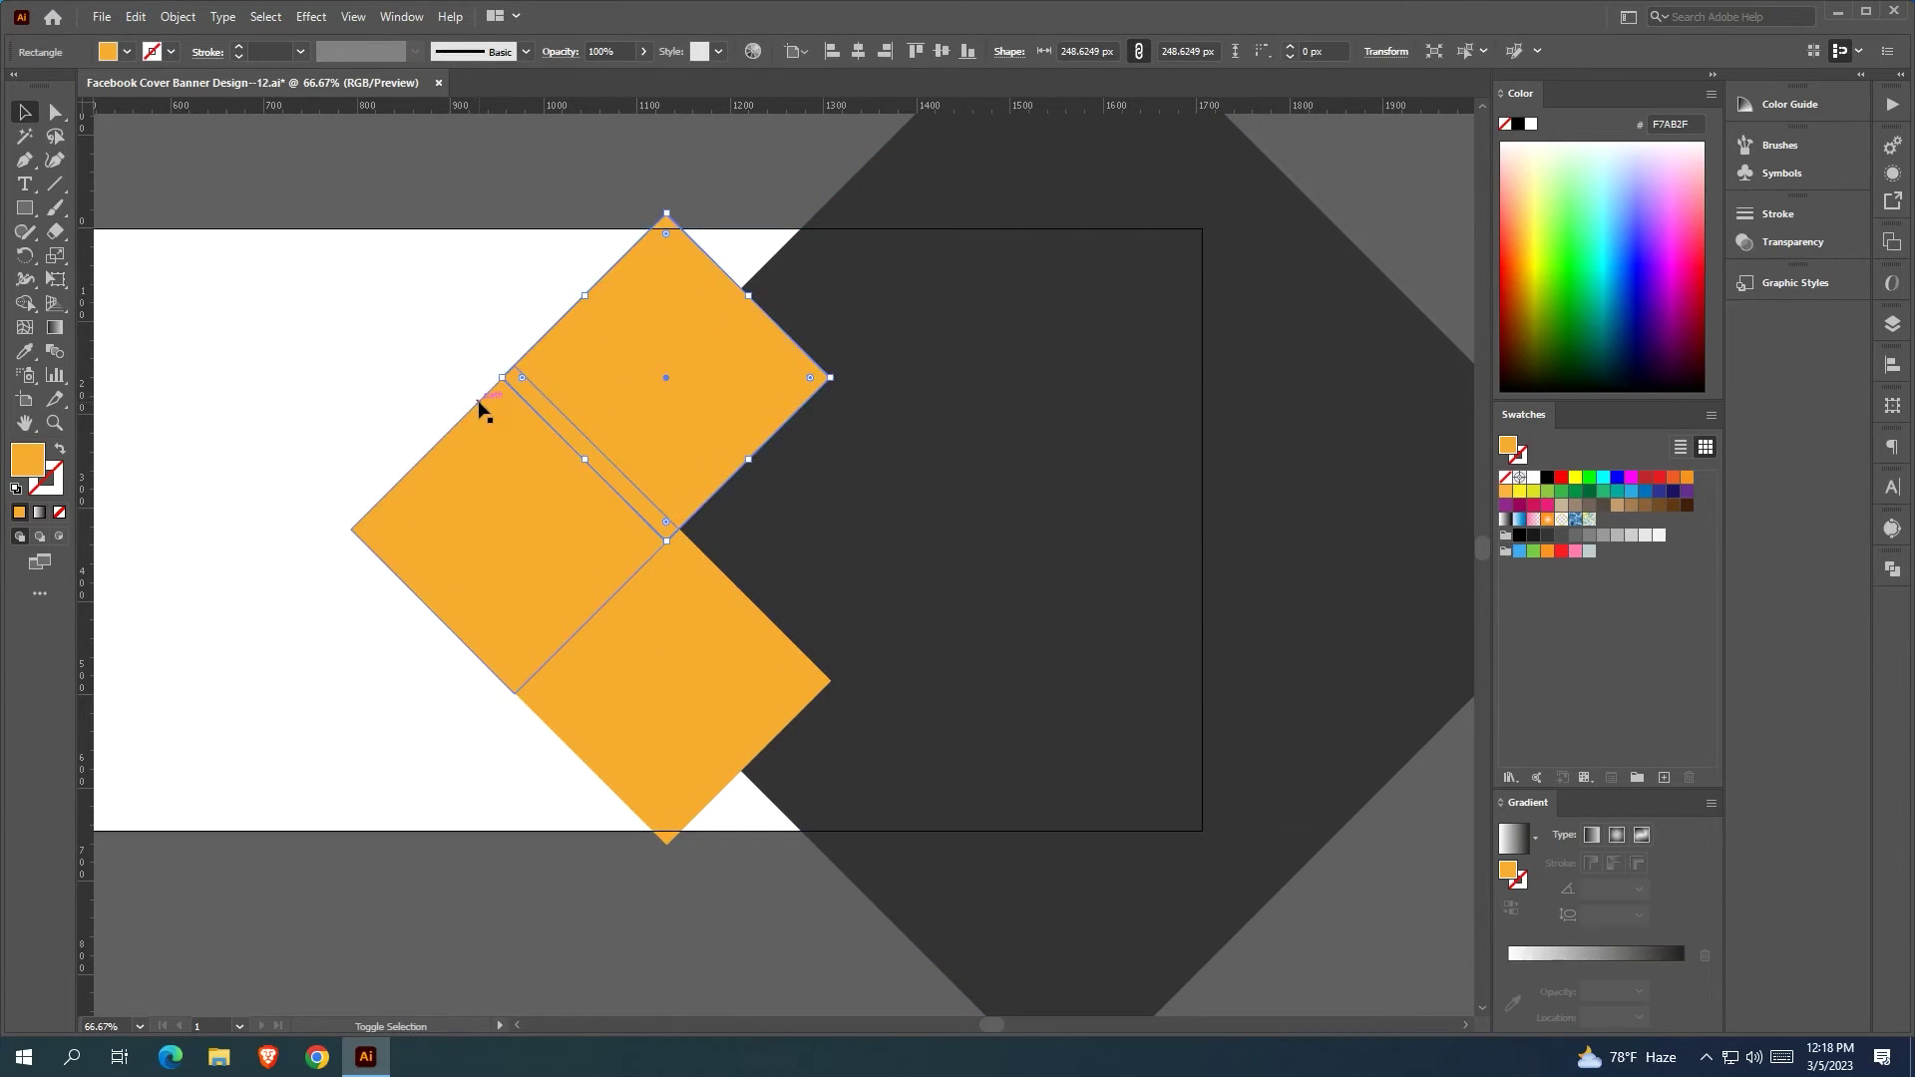
left_click(714, 576, "shift")
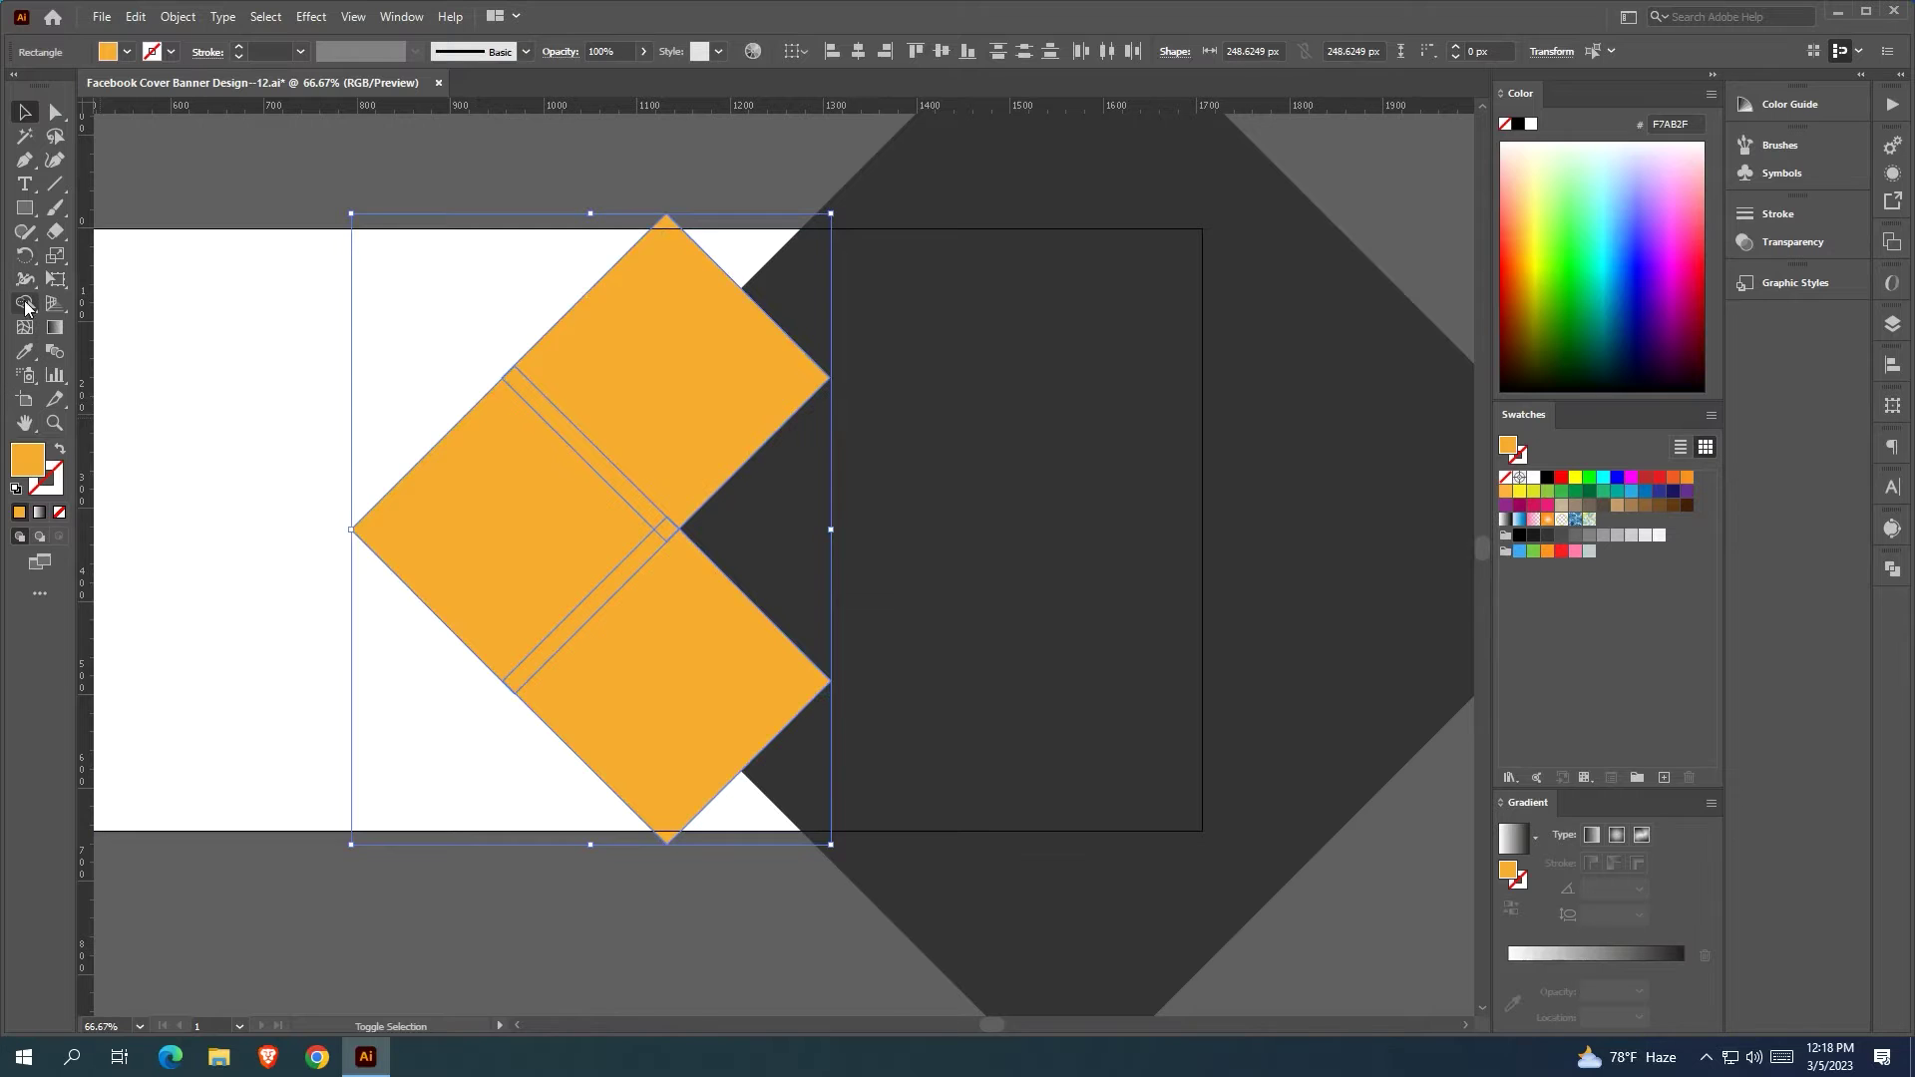
left_click(25, 304)
mouse_move(624, 444)
left_mouse_down()
mouse_move(578, 546)
mouse_move(683, 522)
mouse_move(661, 565)
mouse_move(559, 602)
left_mouse_up()
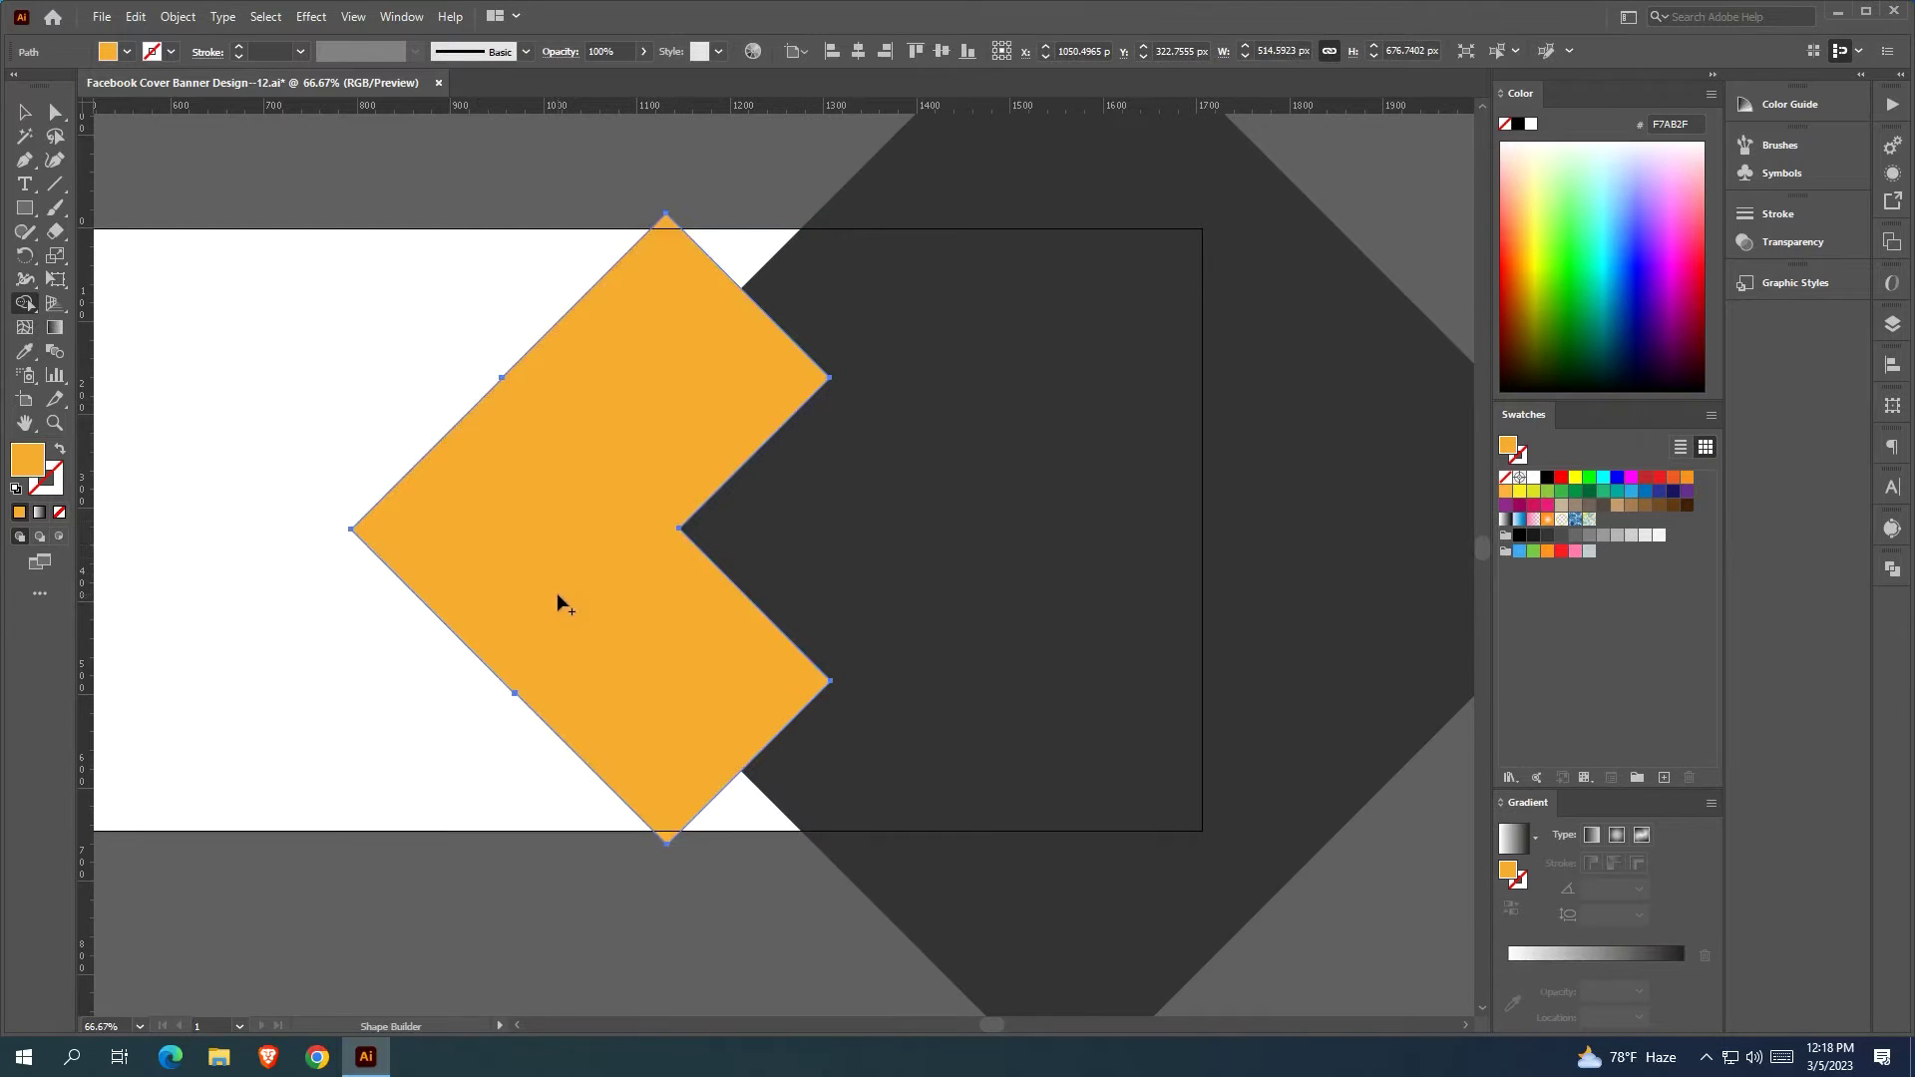
Scale the merged orange shape and its inner diamonds from the center to about 485 by 638 px
key("v")
key("ctrl+a")
left_click_drag(828, 151, 889, 284)
left_click_drag(831, 530, 819, 532)
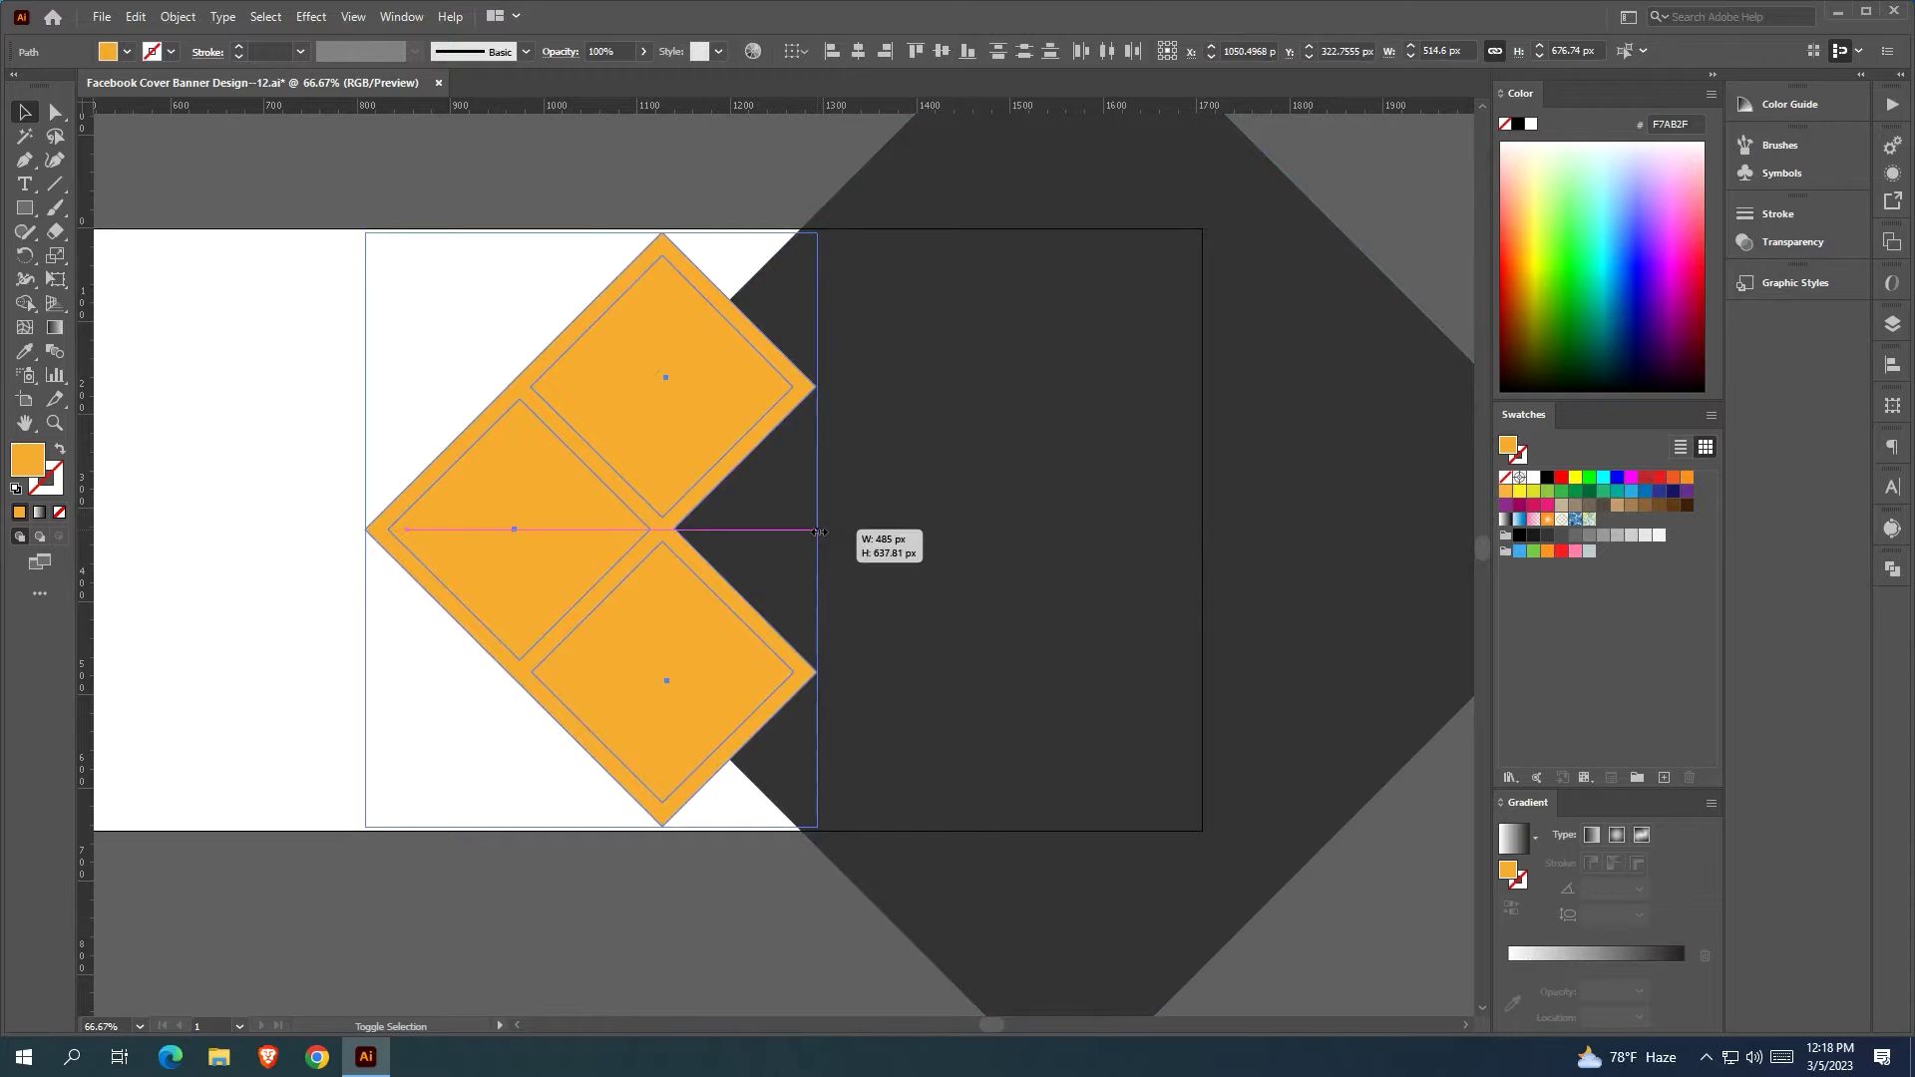
Fill the upper and lower inner diamonds of the orange shape with white
left_click(672, 914)
left_click_drag(673, 914, 639, 893)
left_click(621, 636)
left_click(627, 509, "shift")
left_click(634, 365, "shift")
left_click(367, 160)
key("ctrl+z")
key("ctrl+shift+z")
left_click_drag(368, 162, 733, 730)
left_click(277, 331, "shift")
left_click(739, 304, "shift")
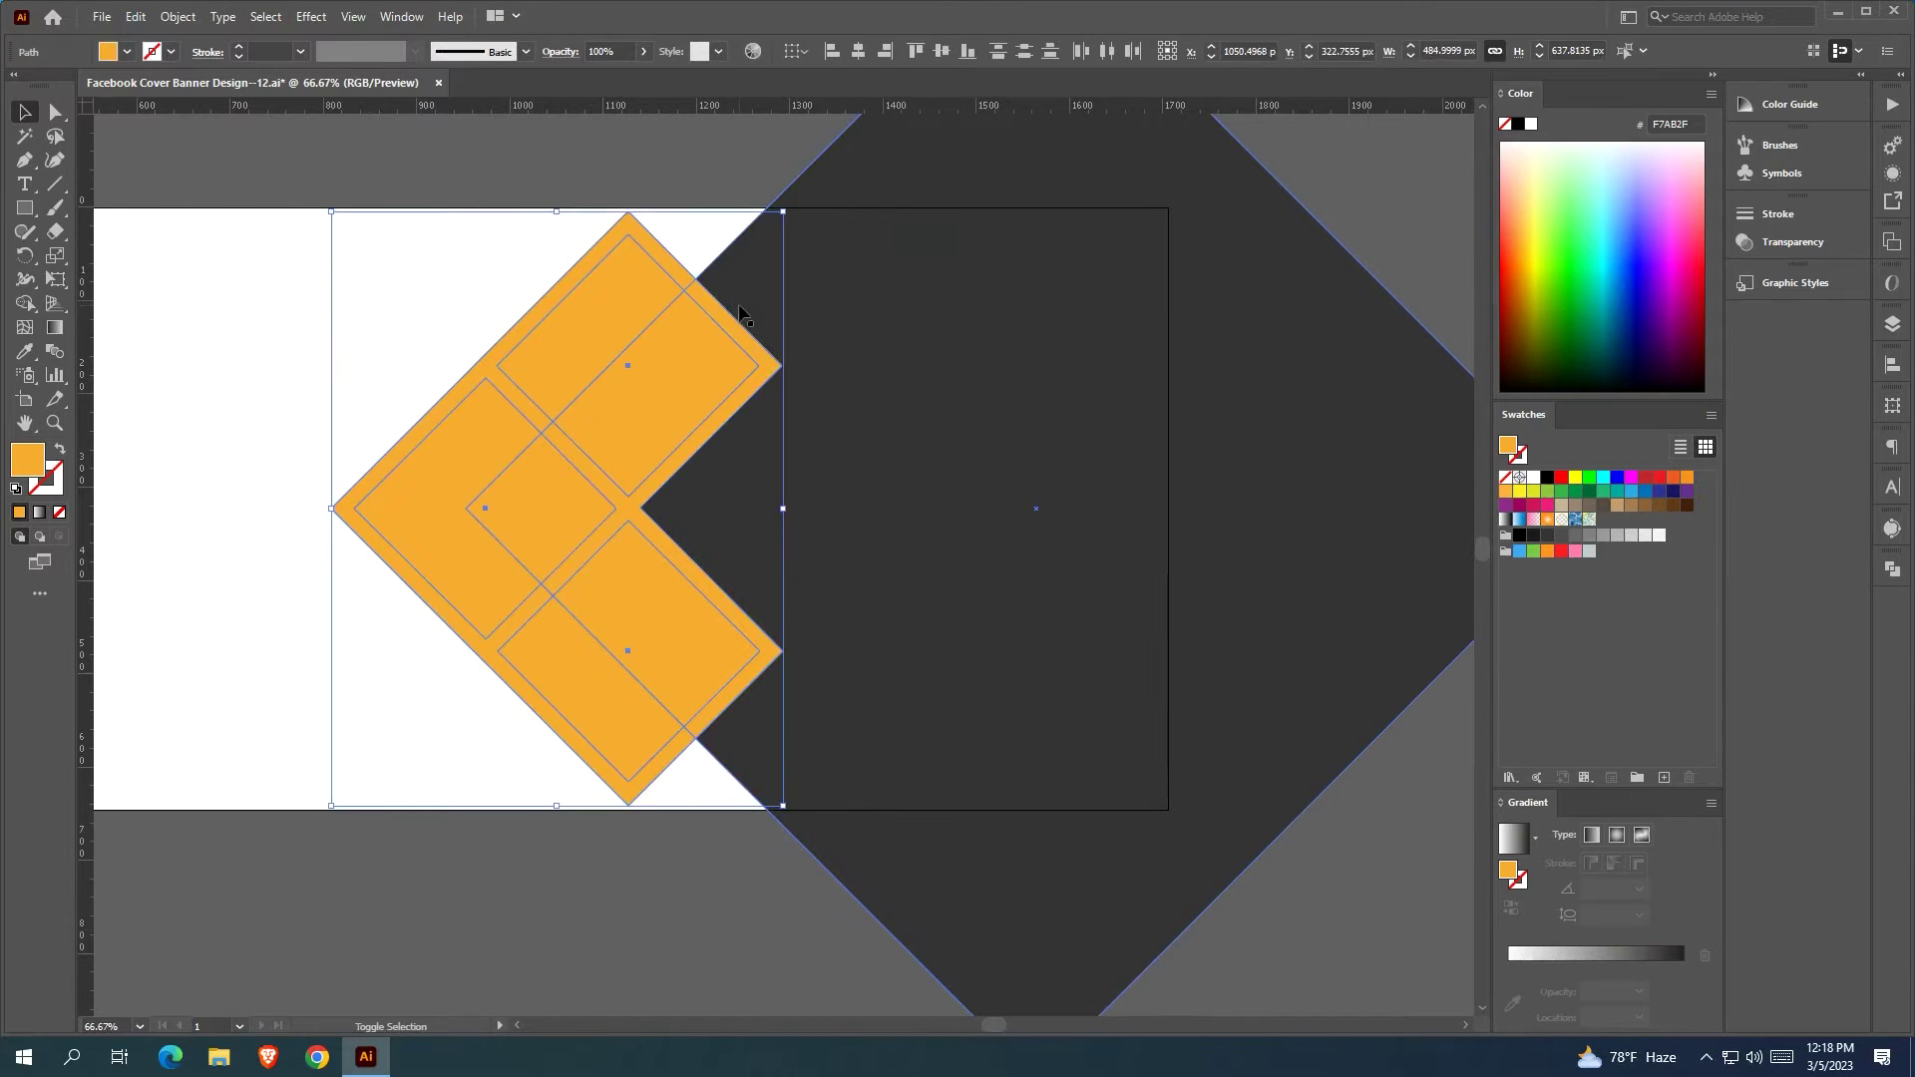
left_click(708, 293, "shift")
left_click(640, 513, "shift")
left_click(637, 506, "shift")
left_click(1535, 479)
left_click(582, 201)
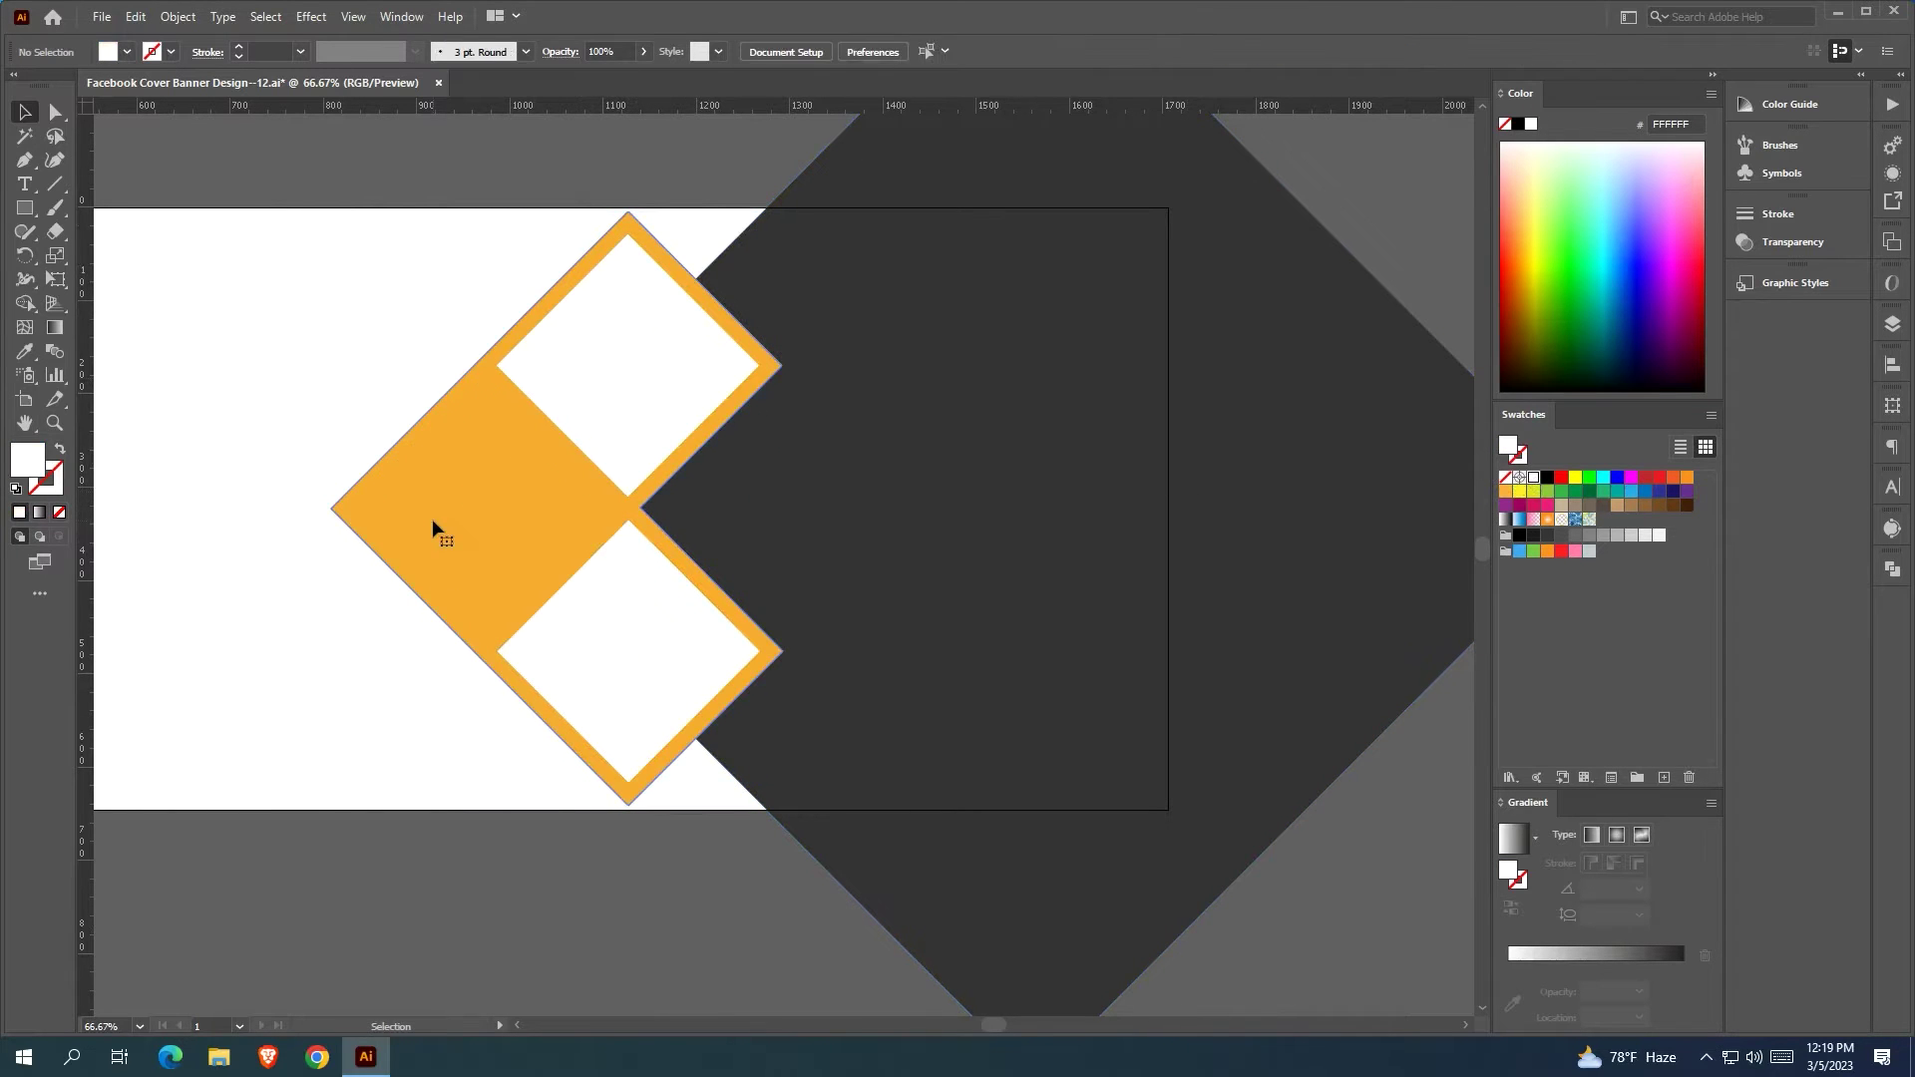
Fill the left inner diamond with white and bring it in front of the orange shape
left_click(433, 518)
left_click_drag(393, 805, 390, 431)
key("ctrl+z")
left_click(469, 880)
left_click_drag(469, 880, 697, 886)
left_click_drag(571, 868, 585, 399)
left_click(567, 373, "shift")
left_click(654, 526)
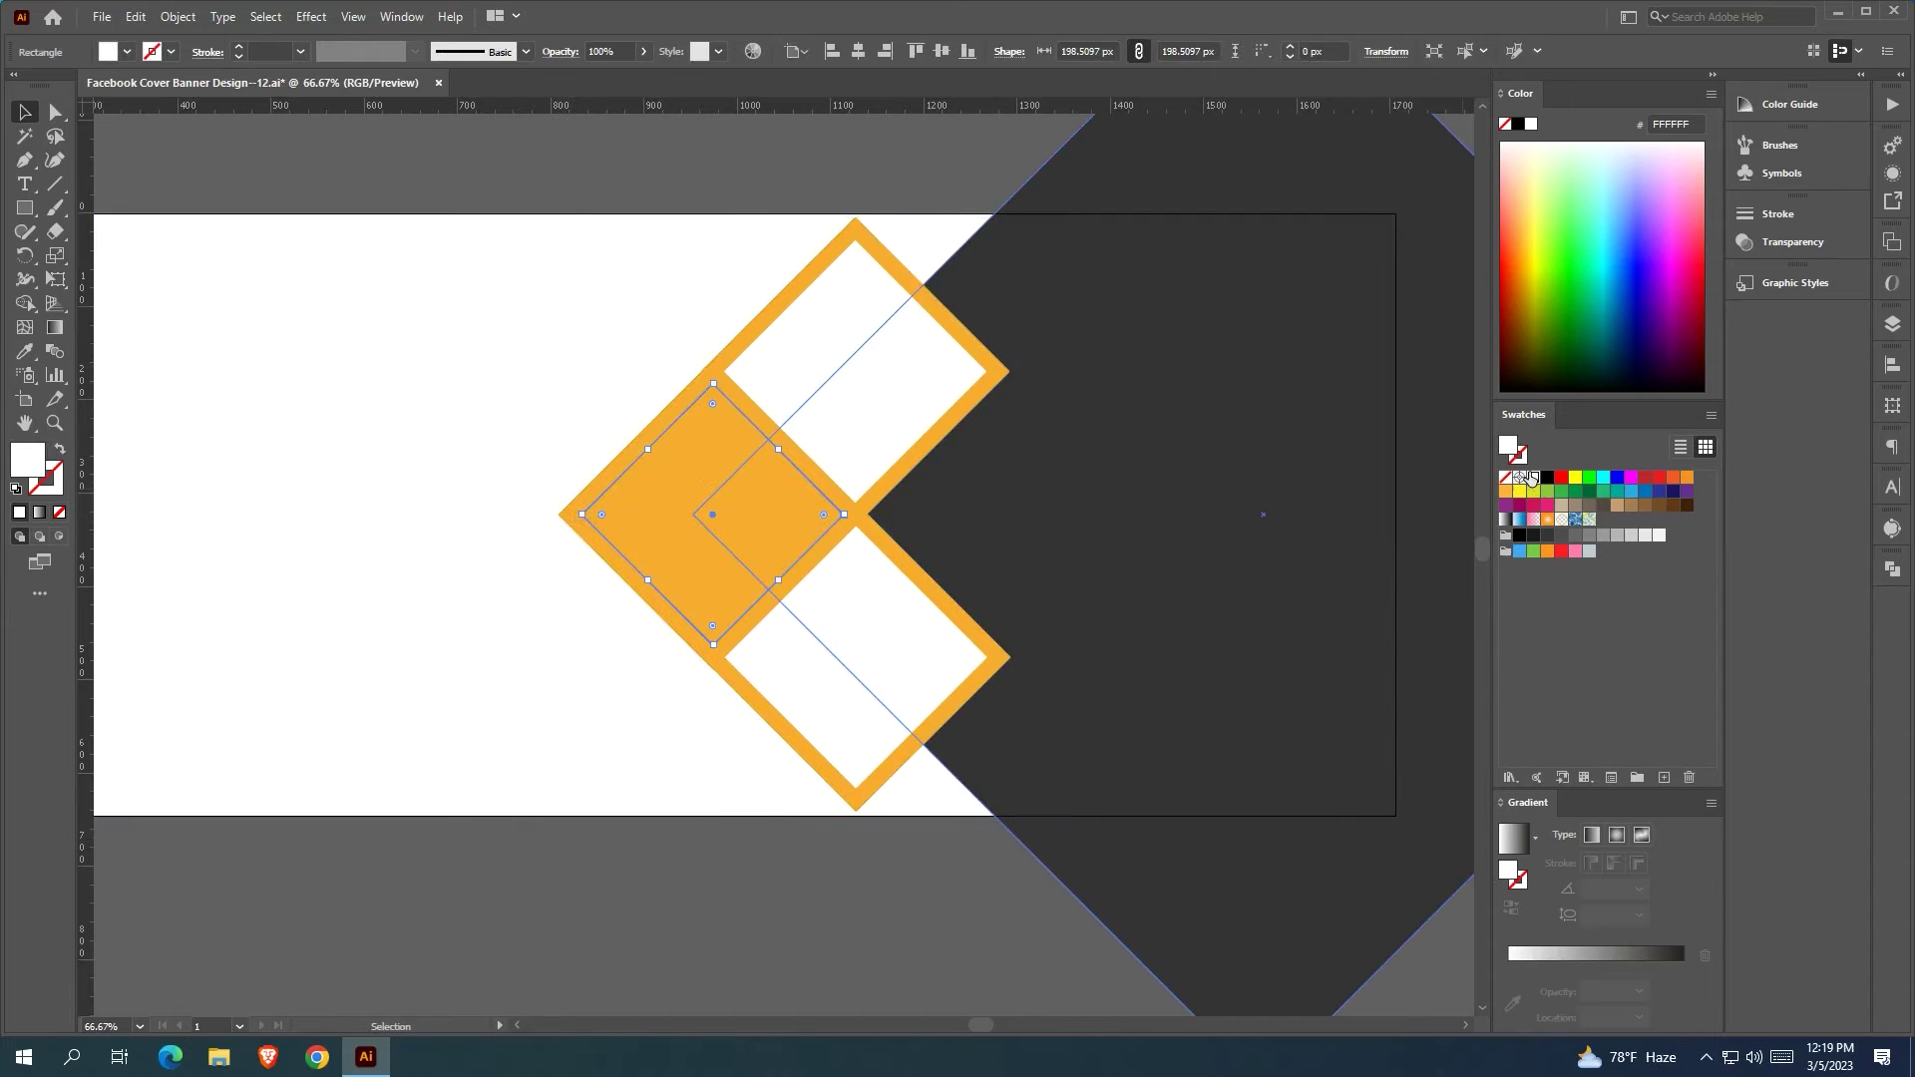
right_click(673, 587)
mouse_move(808, 901)
left_click(926, 899)
left_click(905, 904)
Round the corners of all three white diamonds to a radius of about 14.45 px
left_click_drag(906, 904, 804, 848)
scroll(774, 890, "down", 2)
scroll(775, 890, "up", 1)
scroll(834, 810, "up", 1)
left_click(750, 531)
left_click(726, 662, "shift")
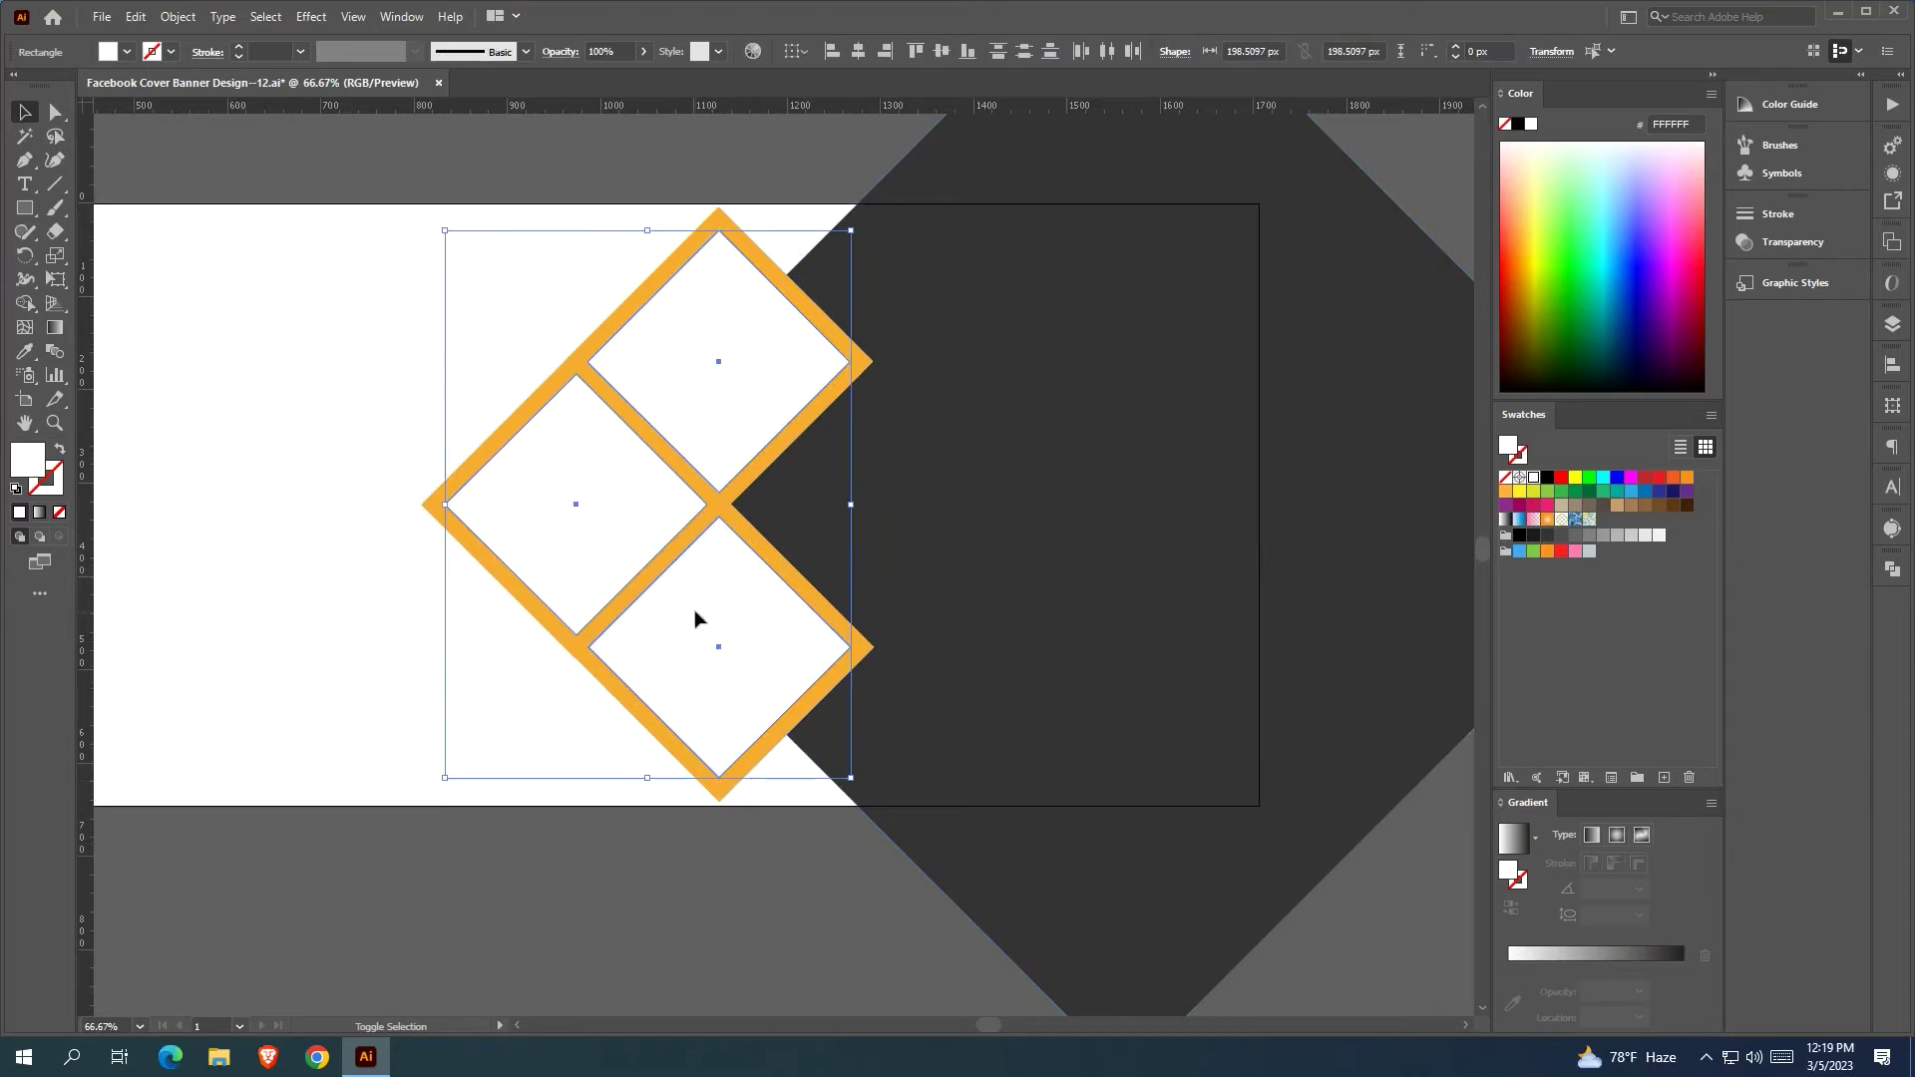
key("a")
scroll(716, 469, "up", 2)
left_click_drag(719, 515, 726, 495)
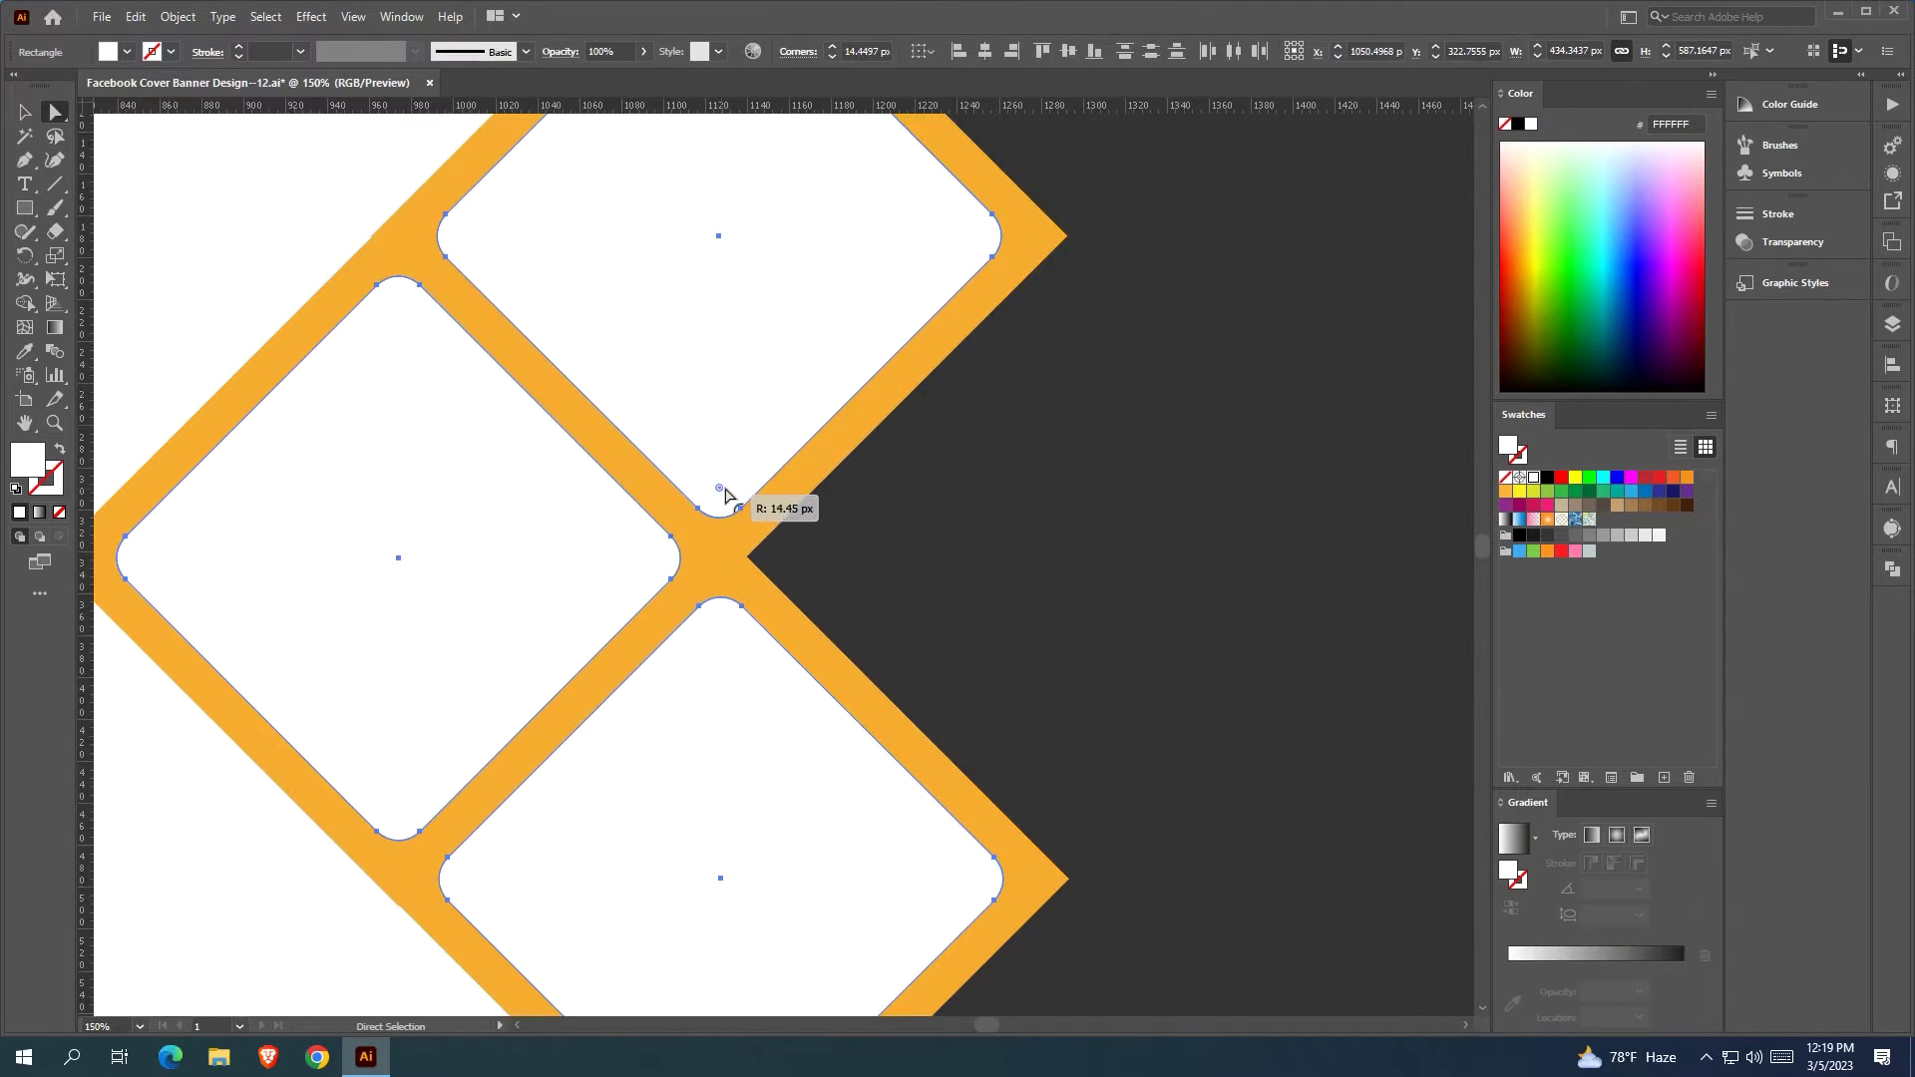
Round the inward notch corner of the orange frame between the upper and lower diamonds
left_click(749, 558)
mouse_move(767, 558)
left_mouse_down()
mouse_move(790, 558)
mouse_move(780, 544)
left_mouse_up()
key("ctrl+minus")
key("ctrl+minus")
key("ctrl+minus")
key("ctrl+minus")
left_click(24, 115)
left_click(509, 312)
scroll(826, 544, "up", 1)
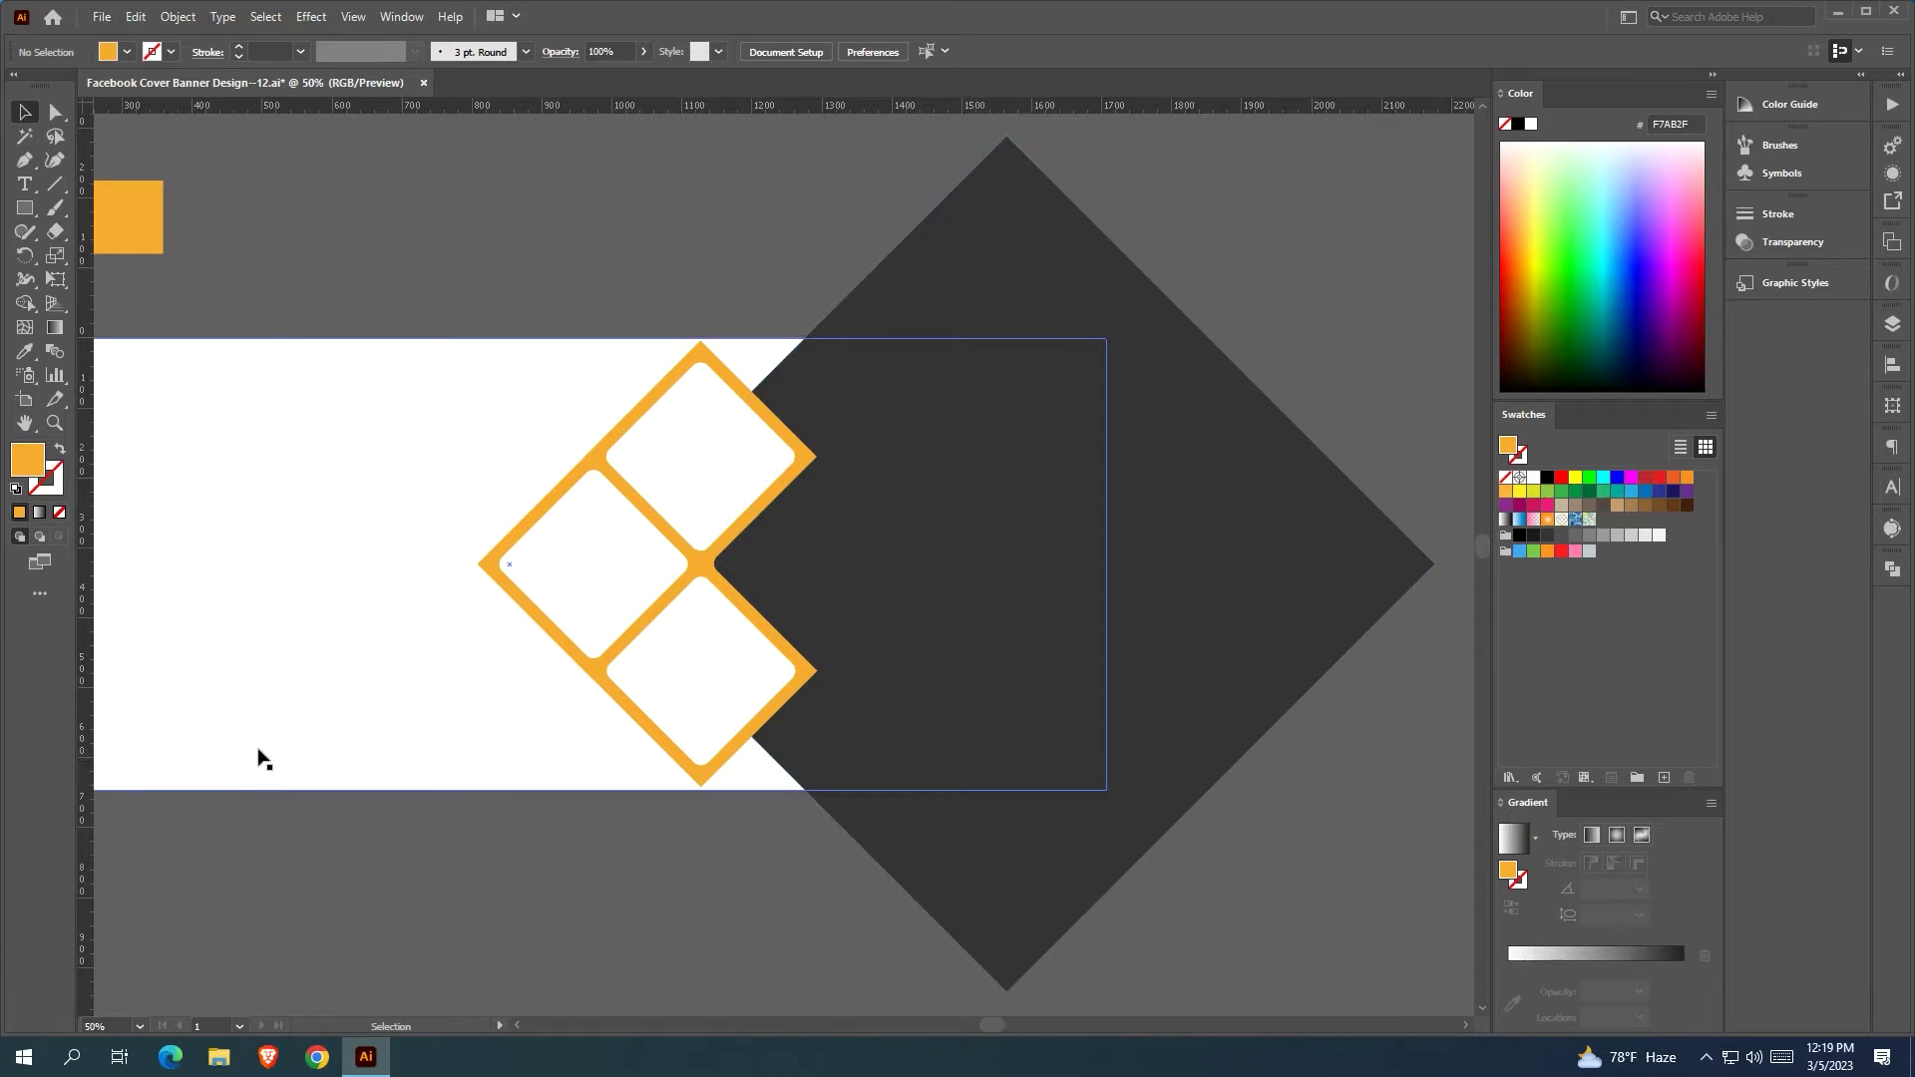
Round the outer corners of the orange frame
scroll(814, 461, "up", 1)
left_click(814, 462)
left_click(58, 115)
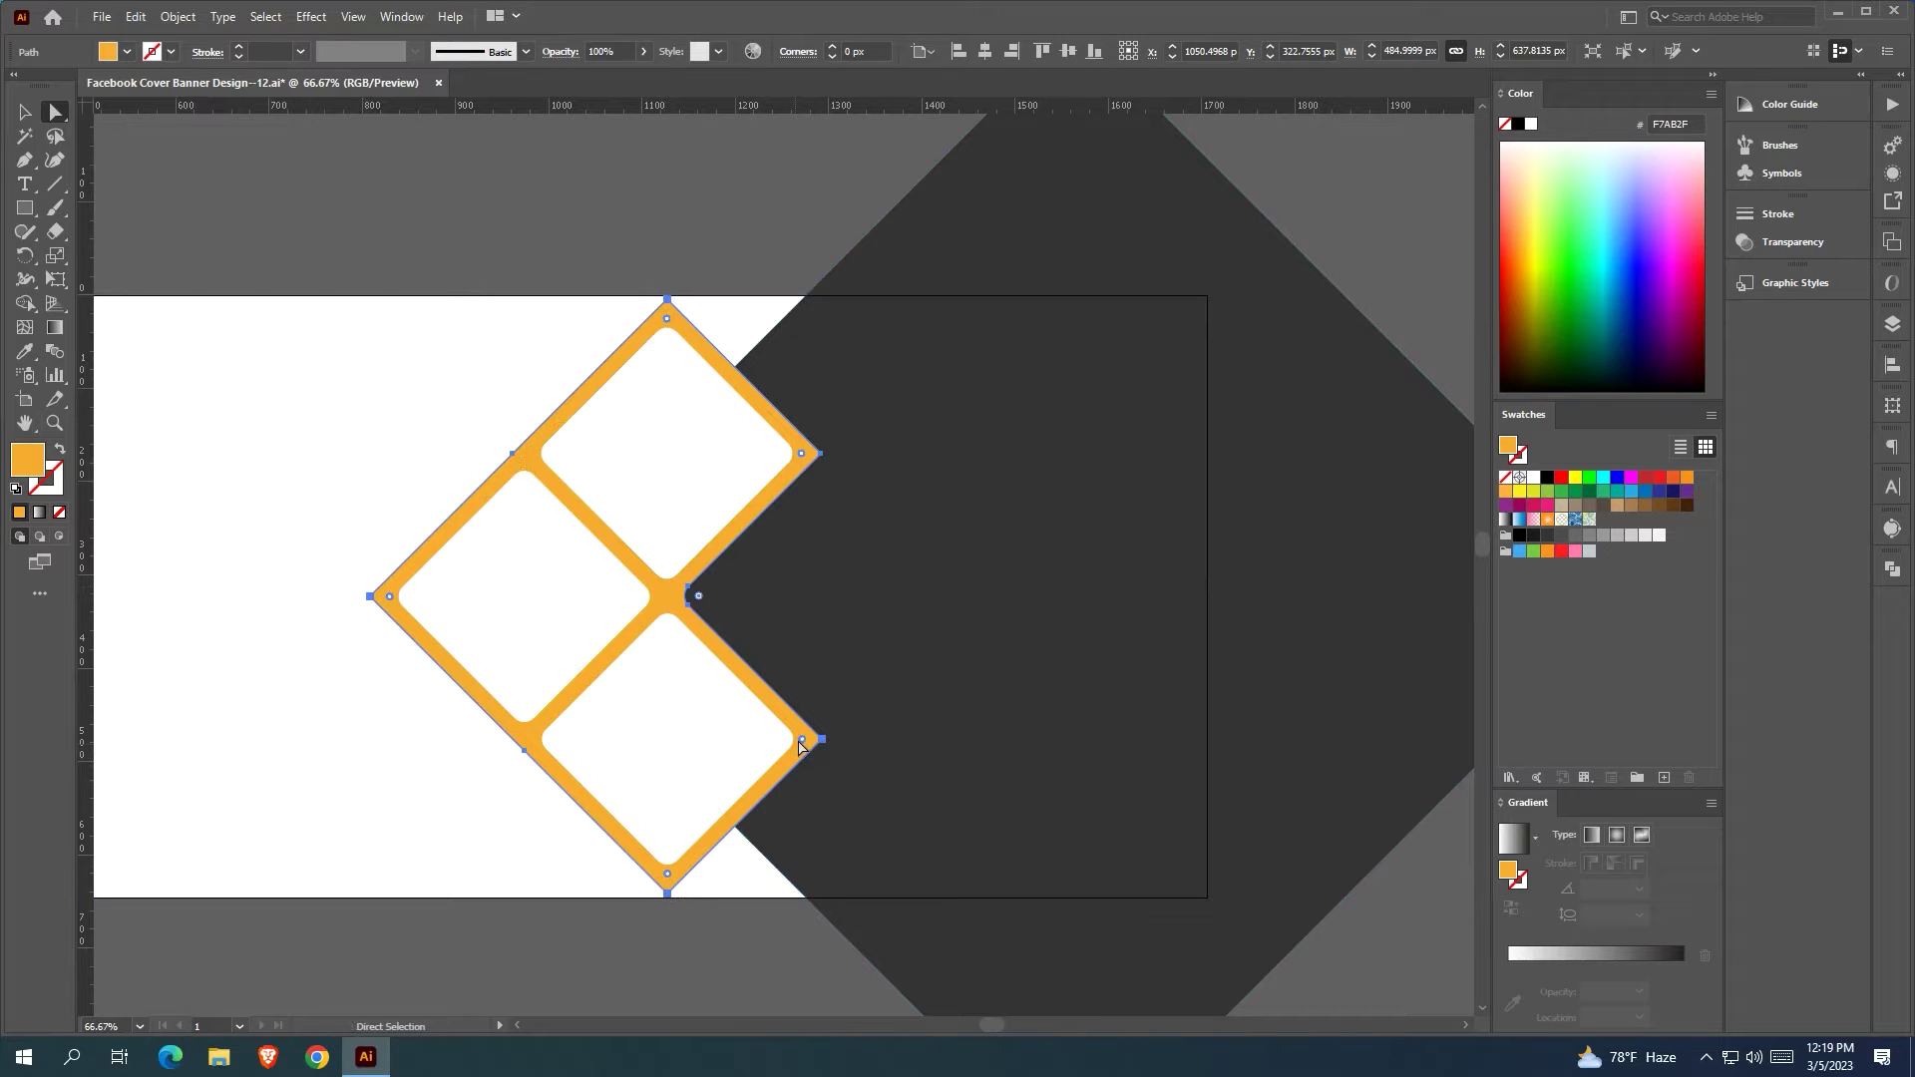
left_click_drag(800, 457, 801, 455)
left_click(25, 113)
left_click(439, 224)
Copy the large dark grey diamond and paste the duplicate directly in front of it
scroll(447, 219, "down", 1)
left_click_drag(453, 214, 645, 256)
scroll(637, 252, "down", 1)
left_click(963, 291)
left_click(135, 16)
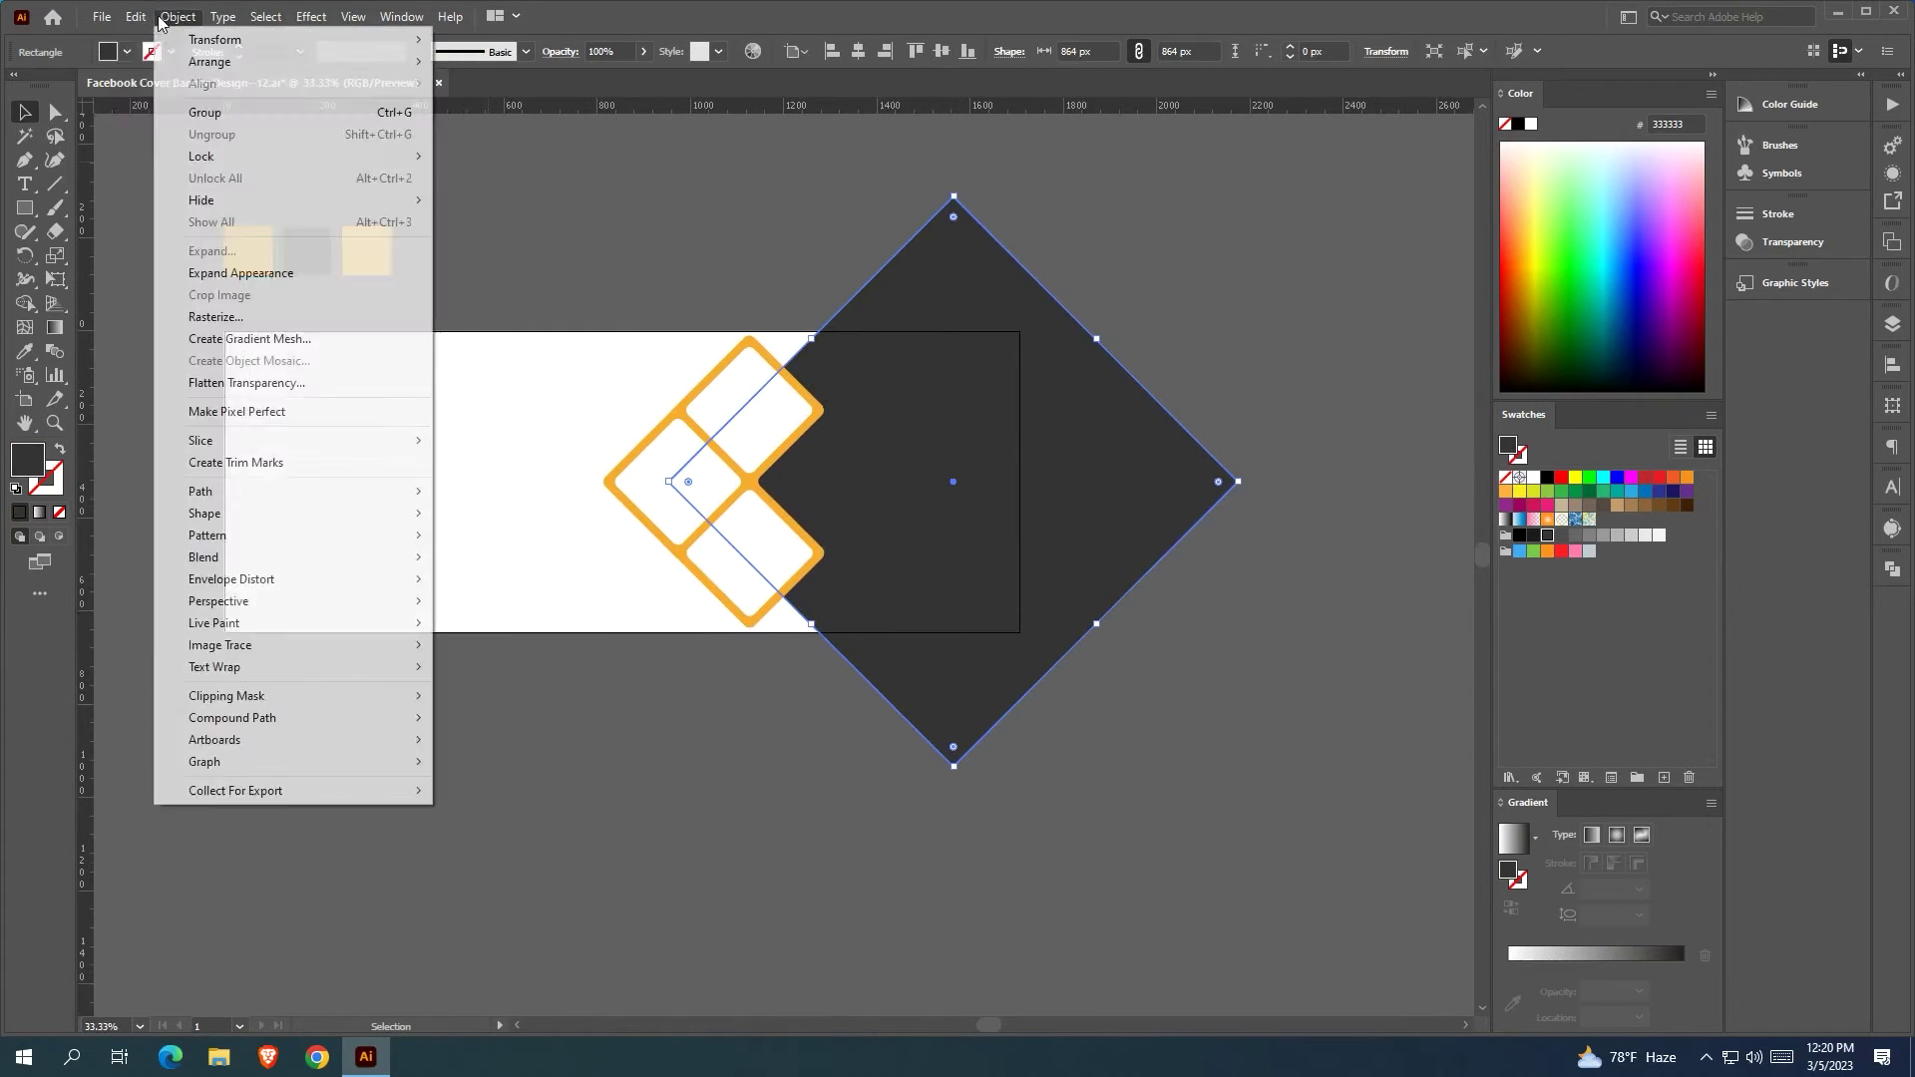
left_click(174, 117)
left_click(135, 16)
left_click(199, 156)
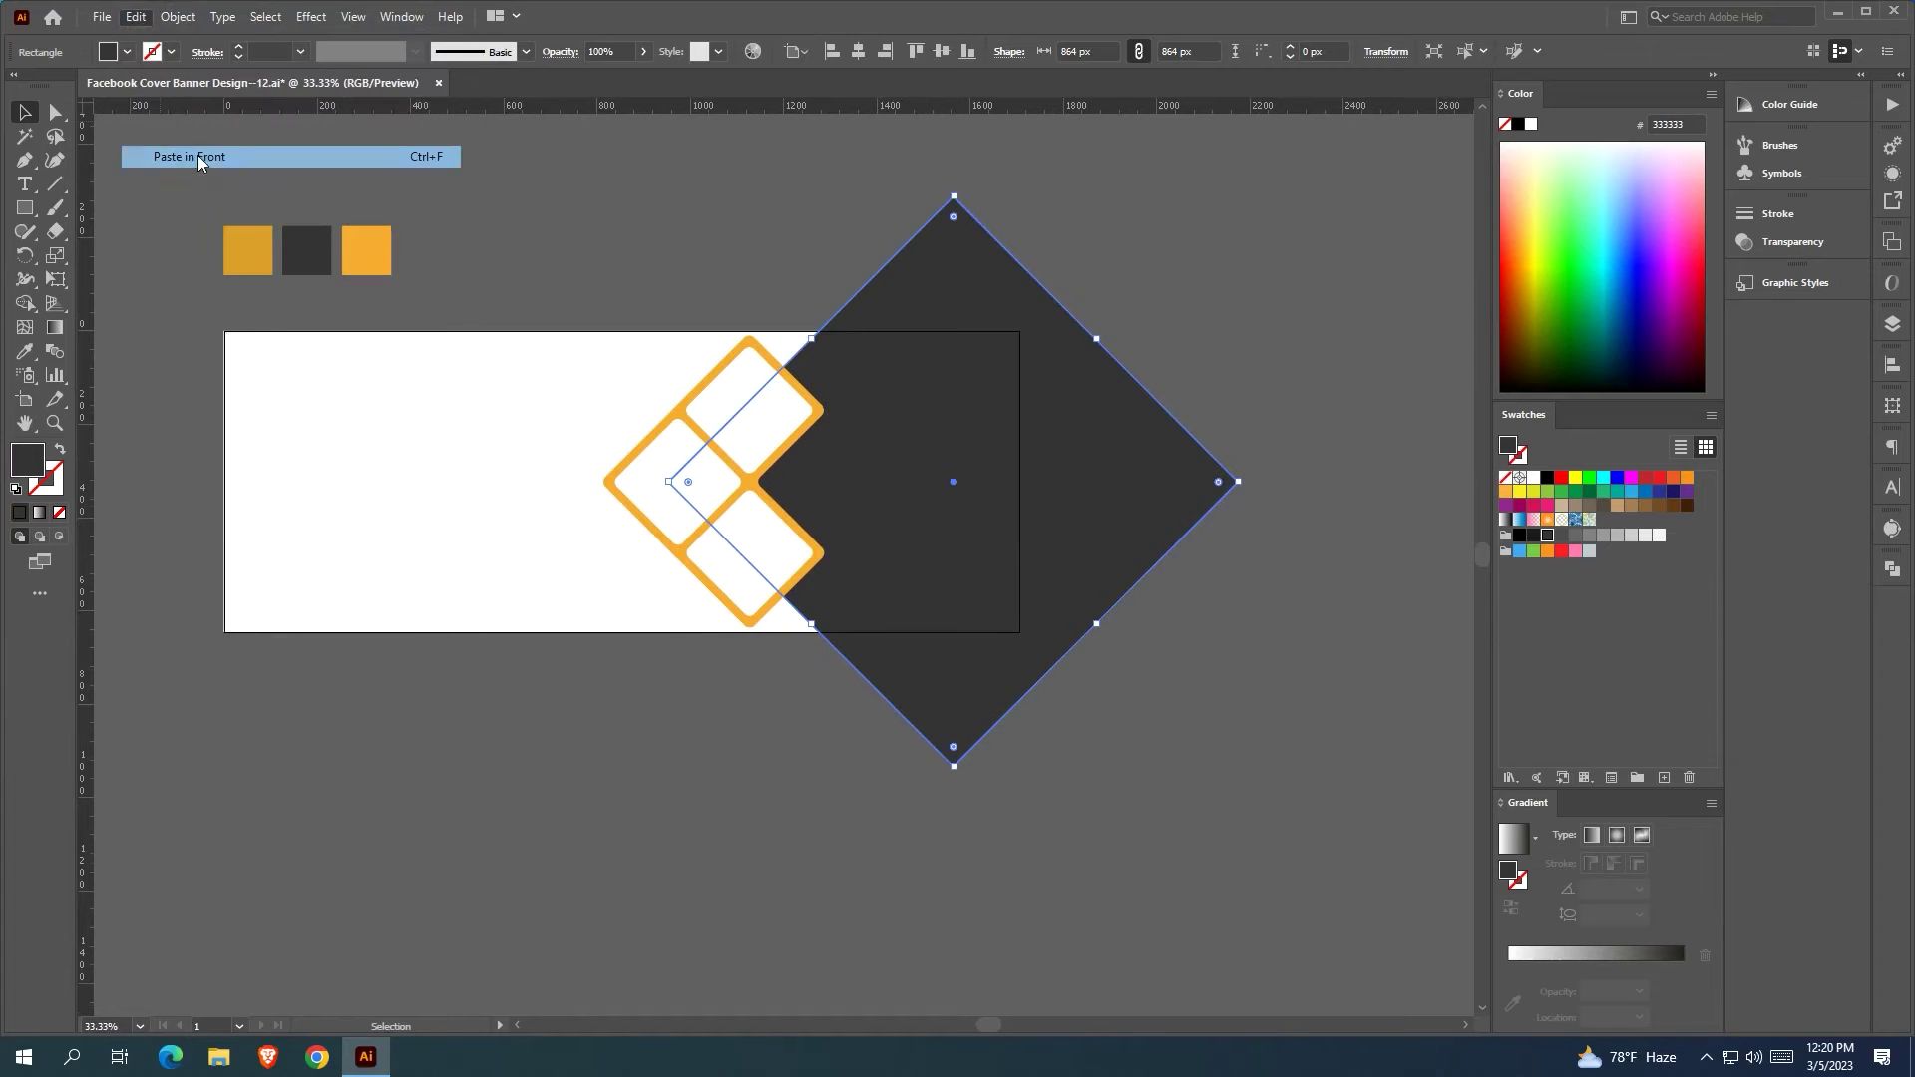
Turn the duplicated diamond into an unfilled outline with a 1 pt orange stroke
left_click(721, 239)
scroll(721, 240, "right", 3)
left_click(770, 325)
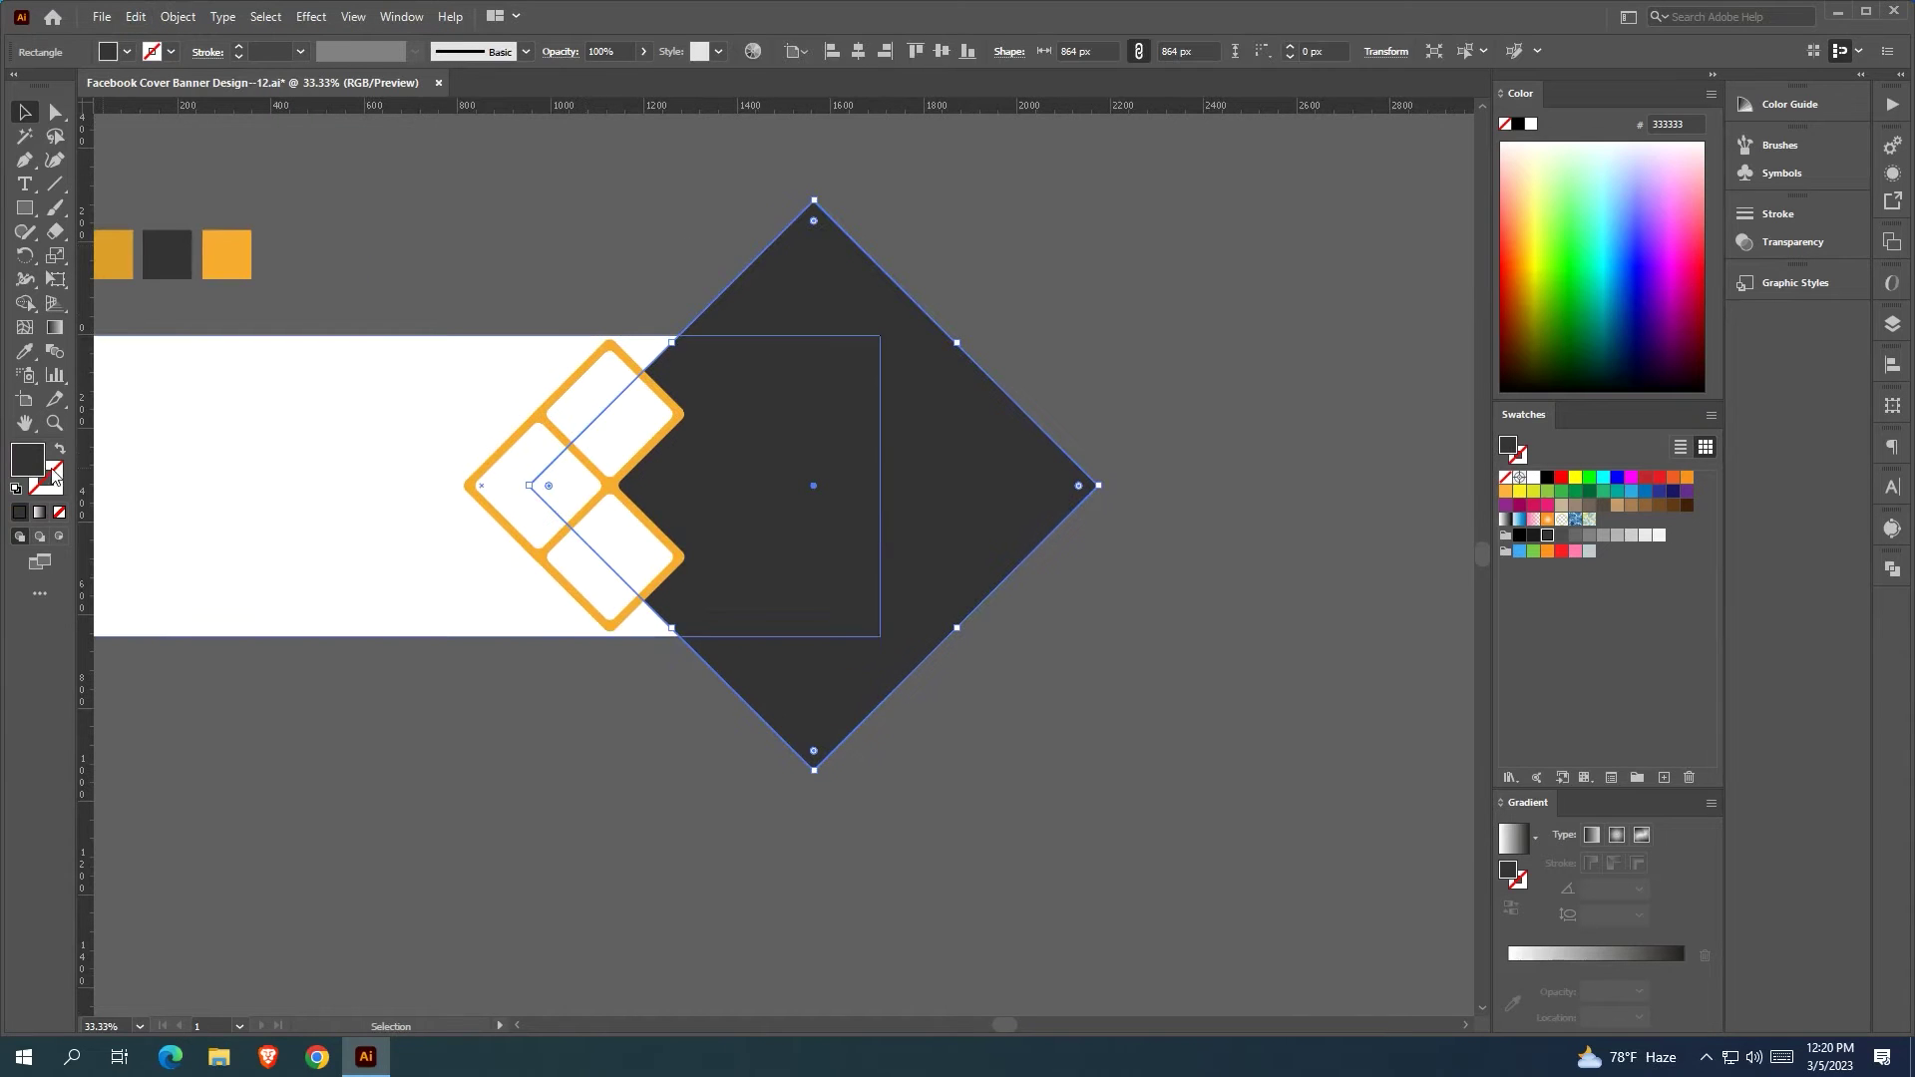
left_click(60, 451)
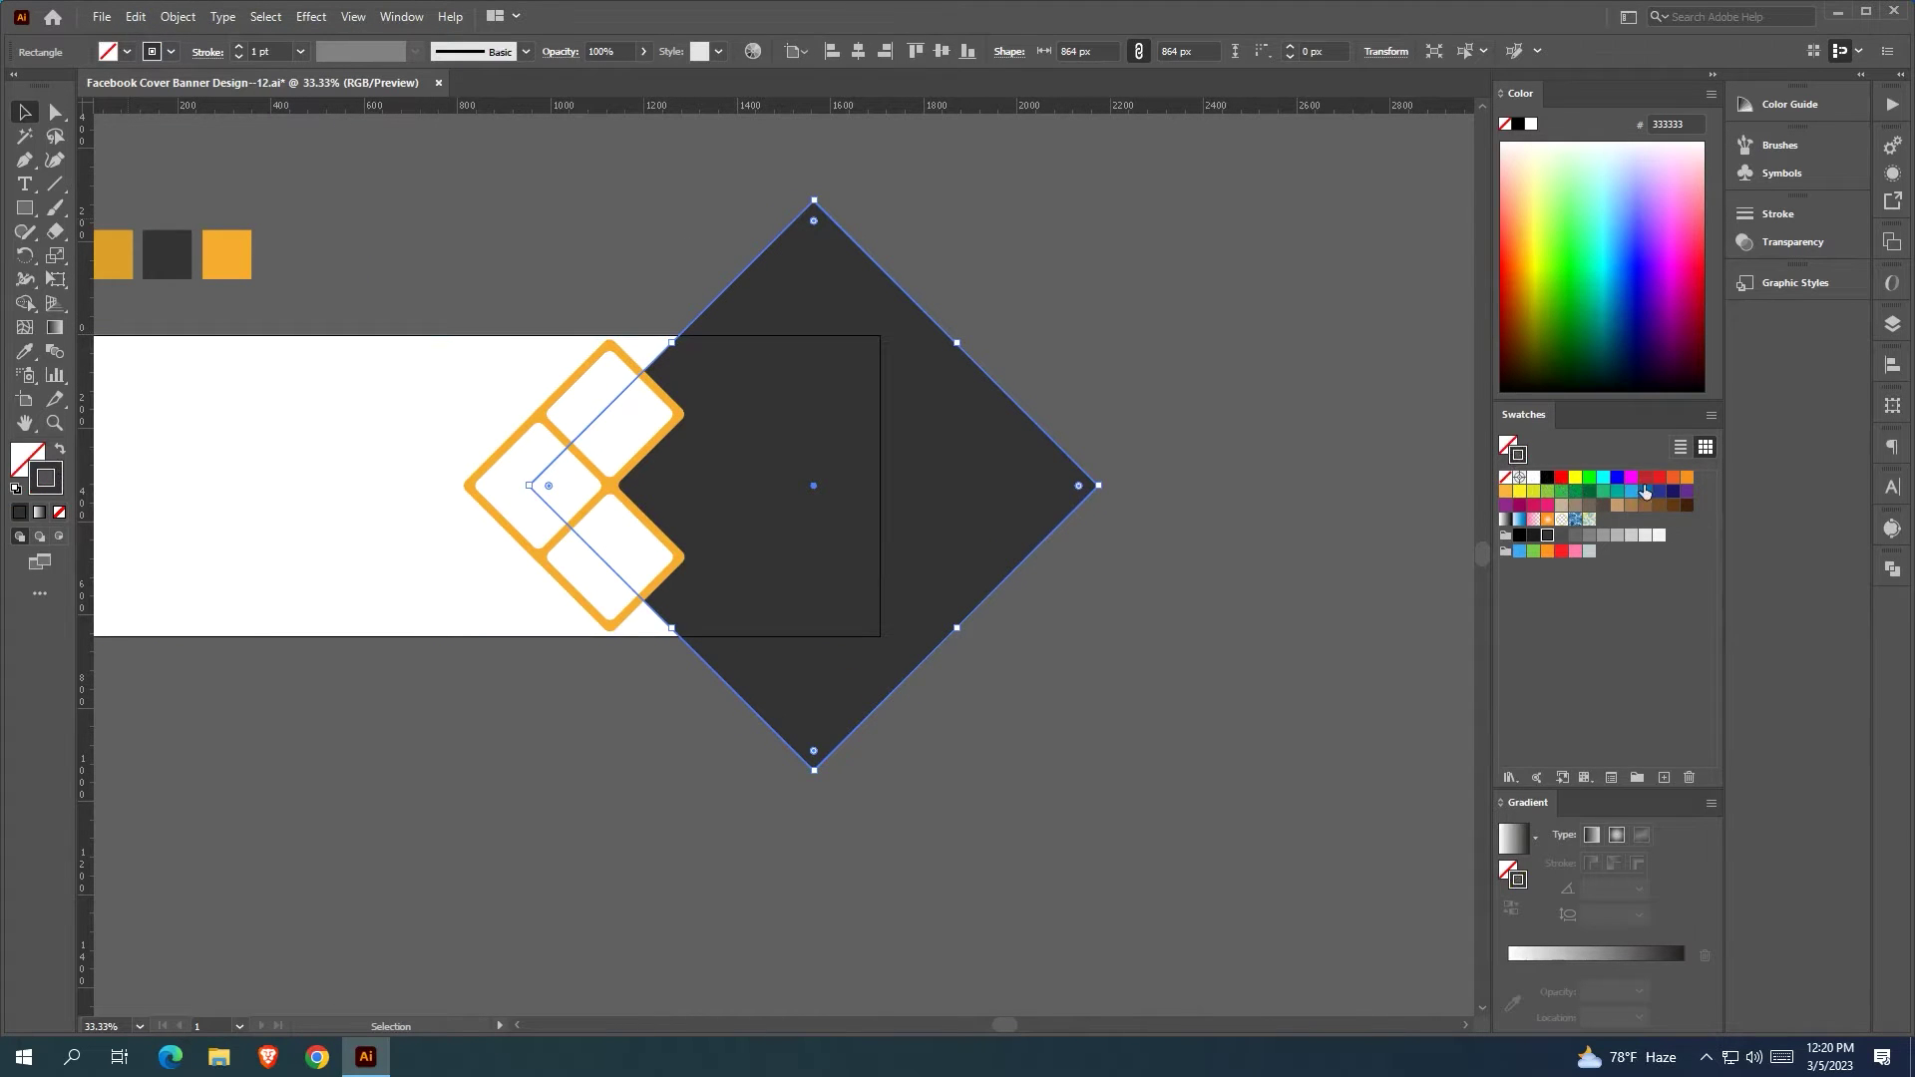
left_click(1504, 492)
left_click(1190, 362)
Move the four hiking photos closer to the banner artboard
left_click_drag(1191, 362, 1121, 362)
scroll(1121, 362, "down", 1)
left_click_drag(1281, 416, 842, 423)
scroll(1233, 413, "down", 2)
scroll(898, 429, "down", 1)
left_click_drag(1094, 483, 883, 516)
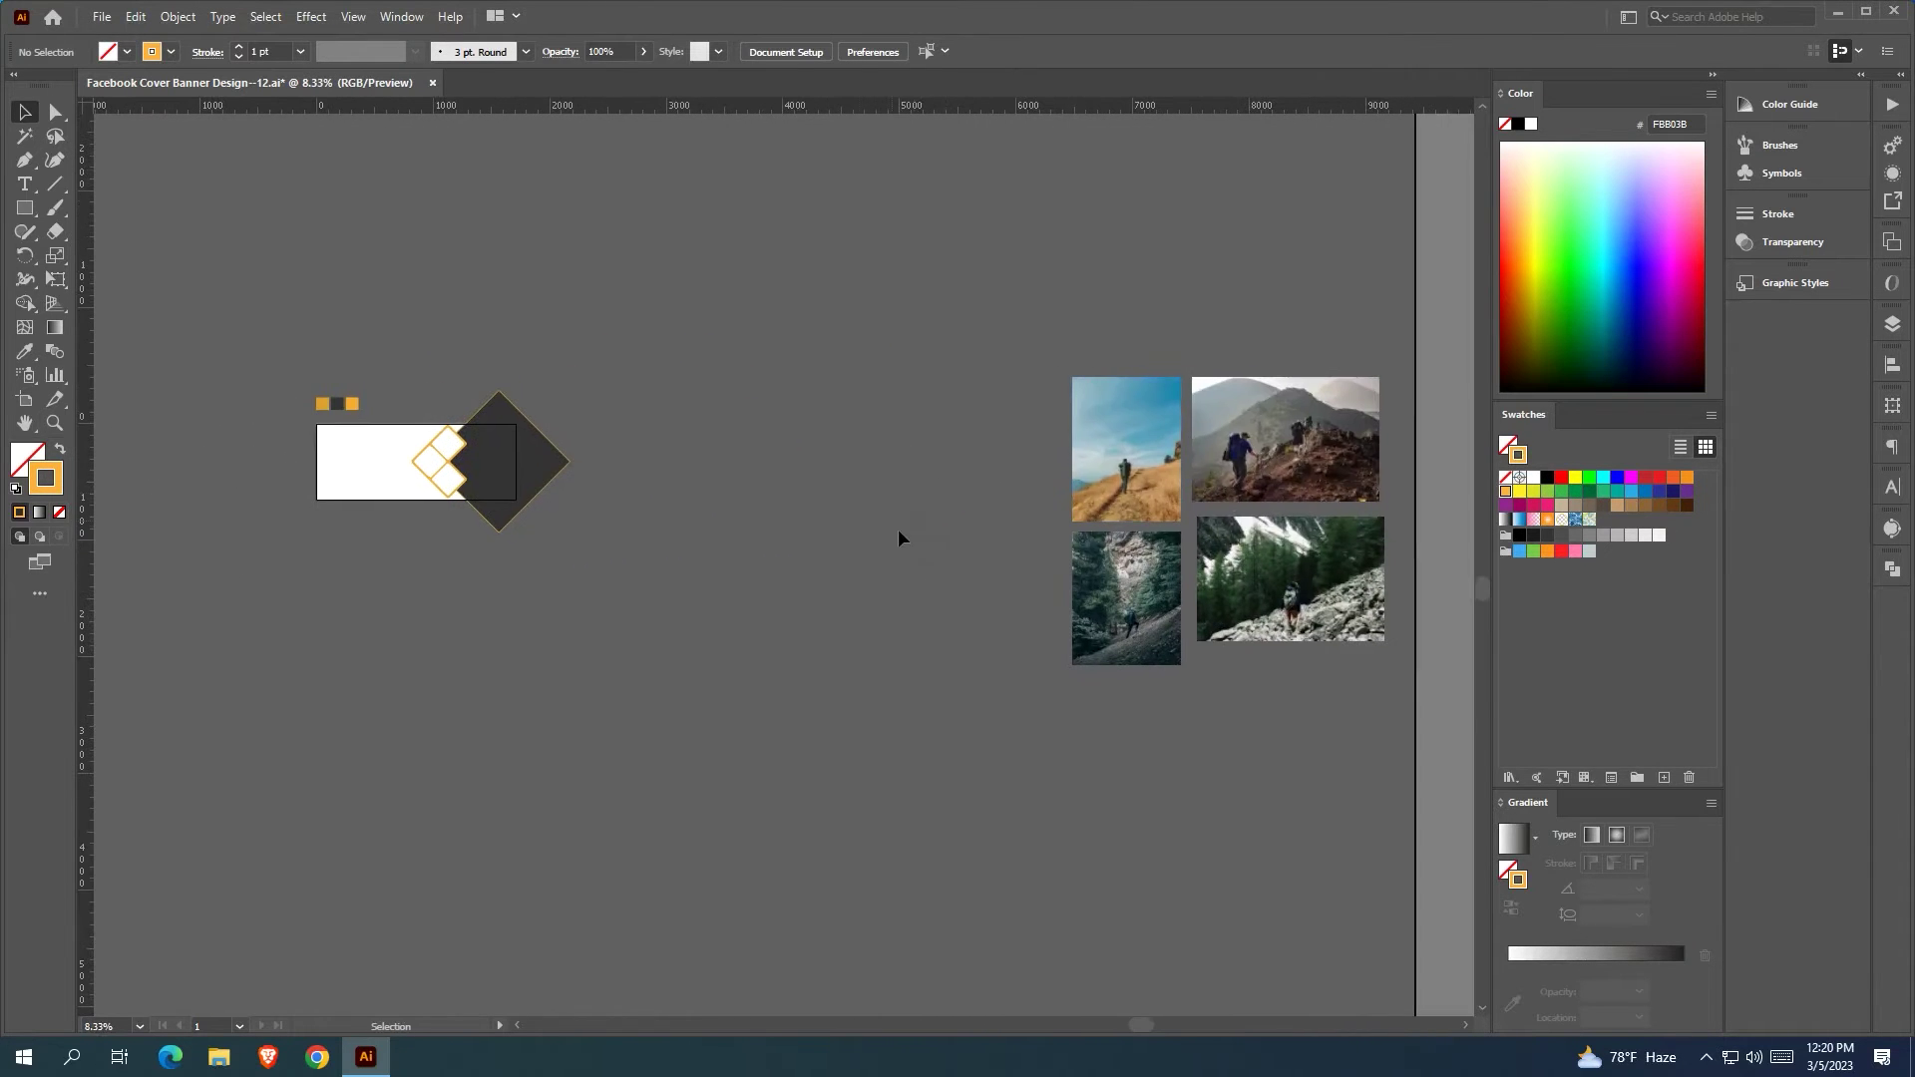
left_click_drag(1232, 555, 1287, 584)
left_click_drag(1368, 546, 910, 511)
Try to cut away the diamond areas outside the banner with the Shape Builder, and undo the cut
scroll(513, 456, "up", 3)
left_click(650, 290)
left_click_drag(650, 291, 1051, 394)
left_click_drag(849, 488, 851, 491)
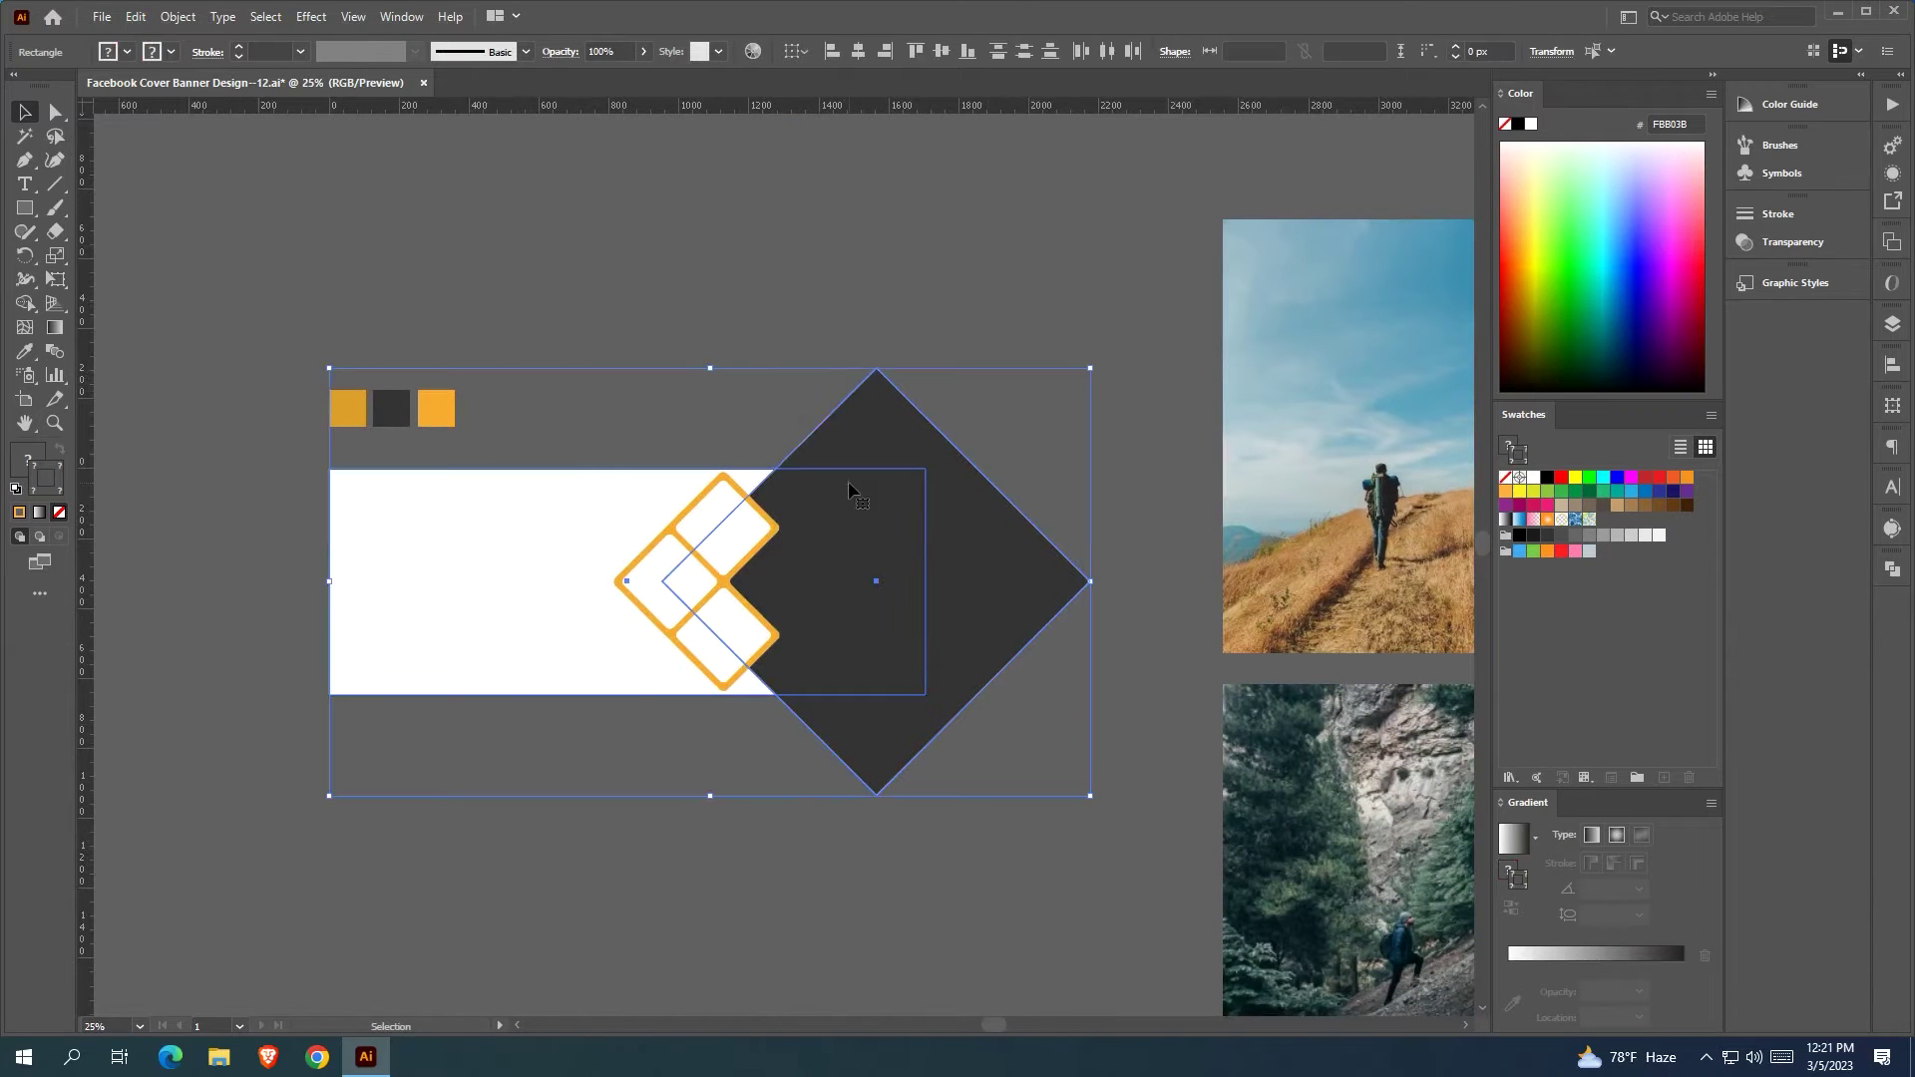
key("shift+m")
left_click(997, 584, "alt")
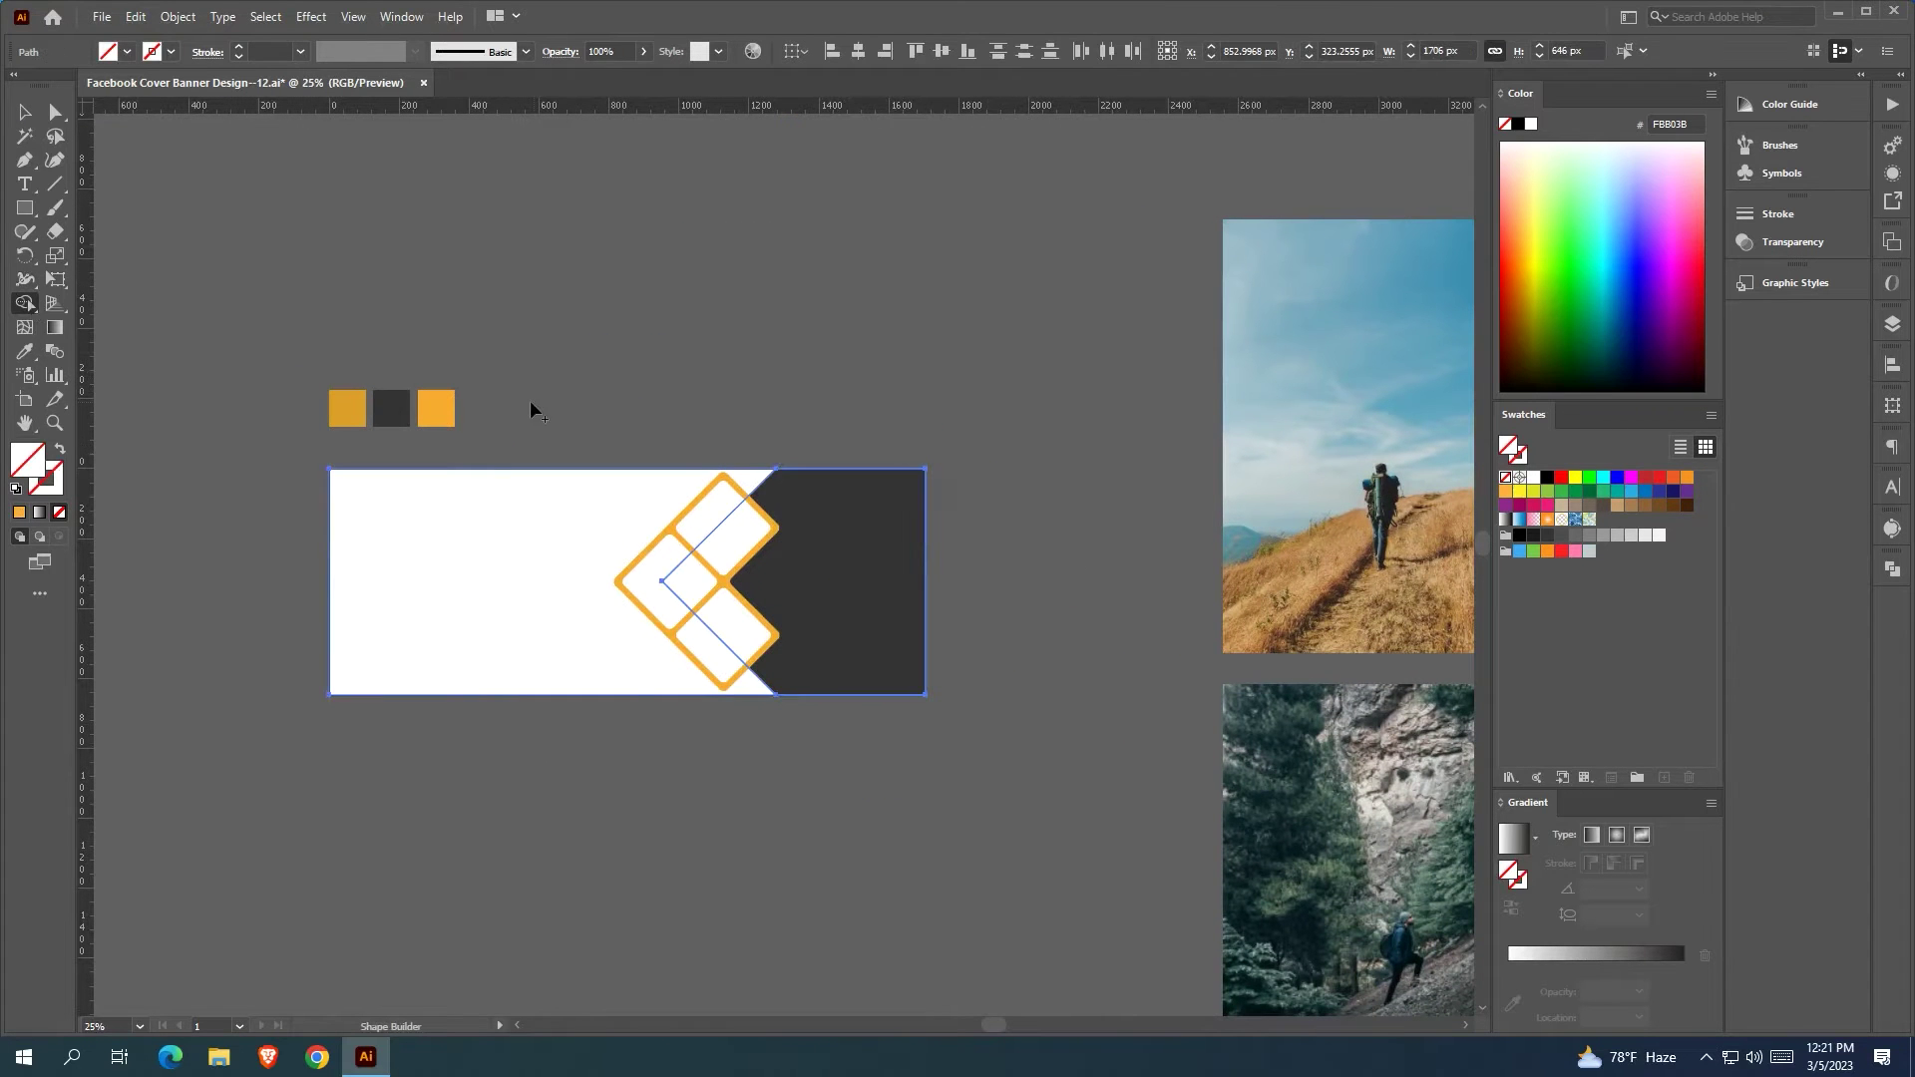
key("ctrl+z")
Trim the dark grey diamond to the banner's edges with the Shape Builder, keeping the orange diamond outline whole
left_click(25, 111)
left_click(619, 309)
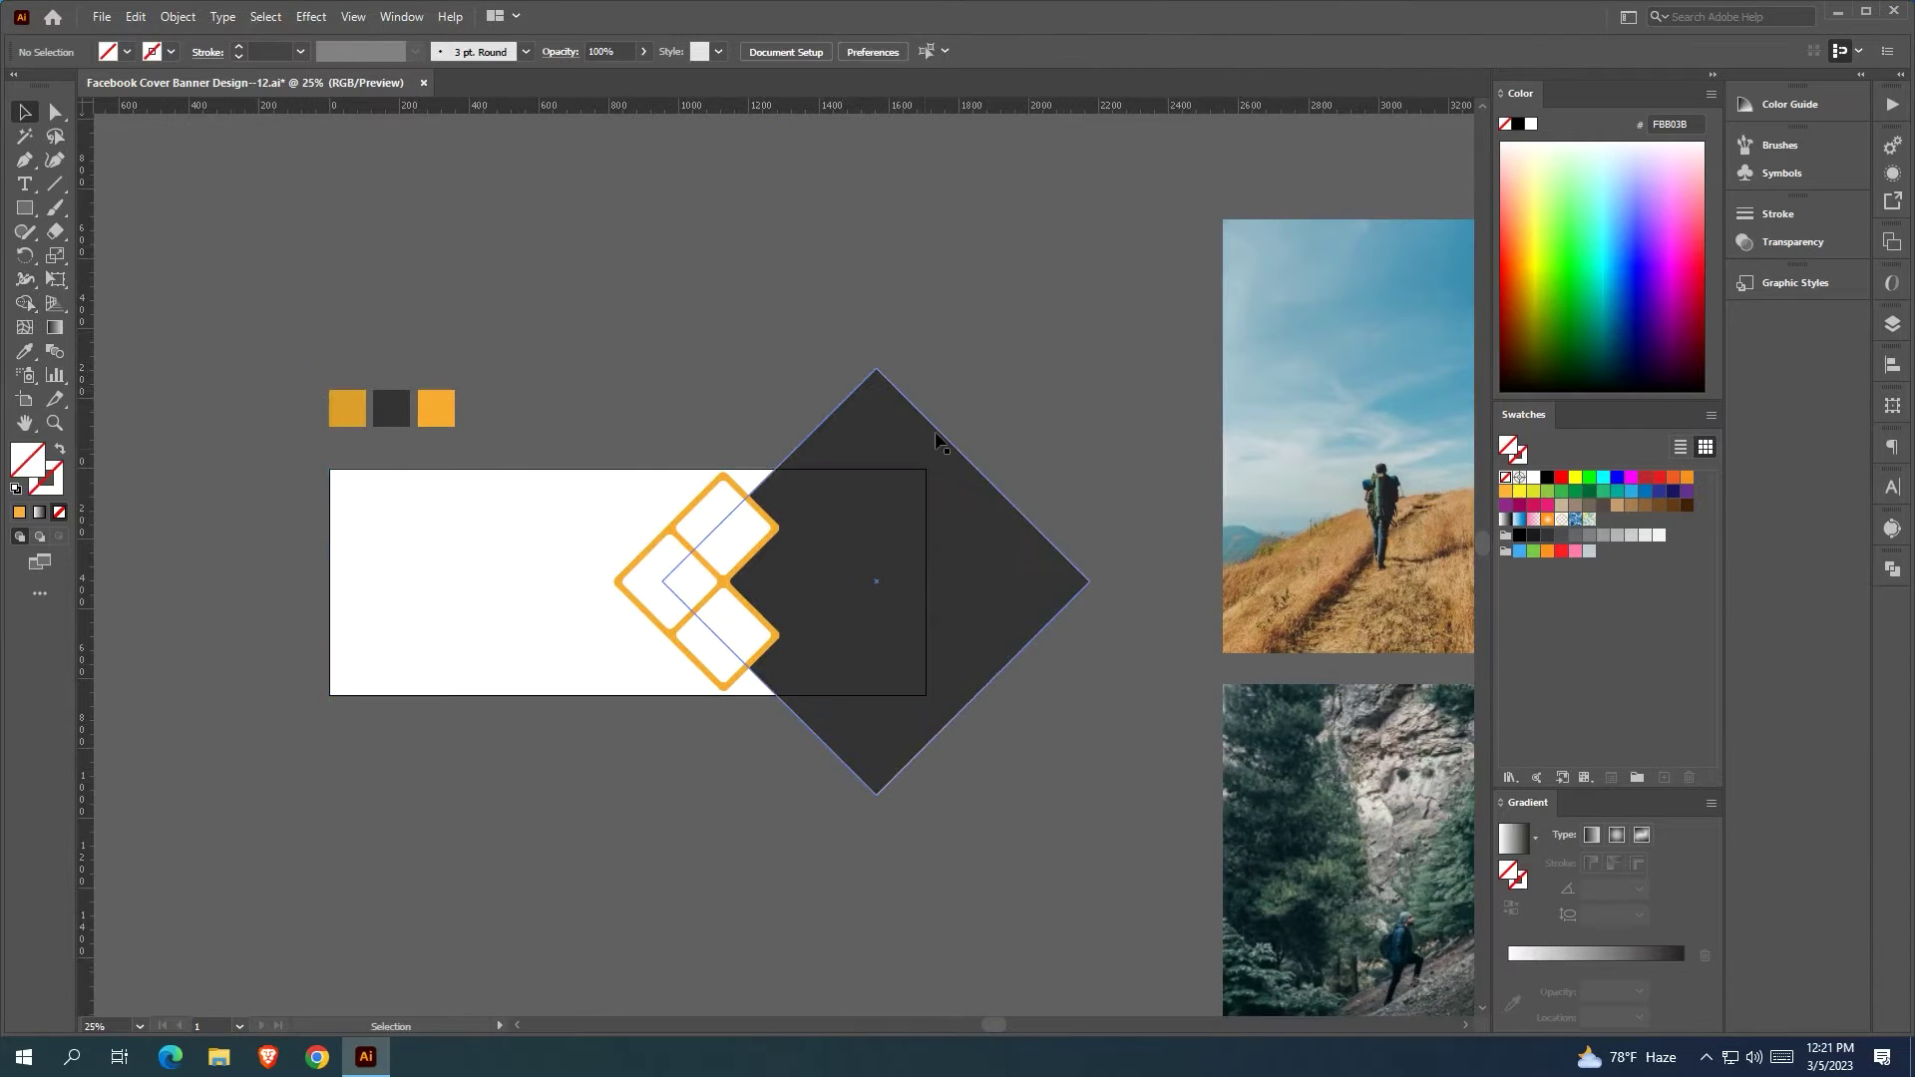
left_click_drag(940, 429, 964, 426)
key("Delete")
left_click(894, 440)
left_click(604, 470, "shift")
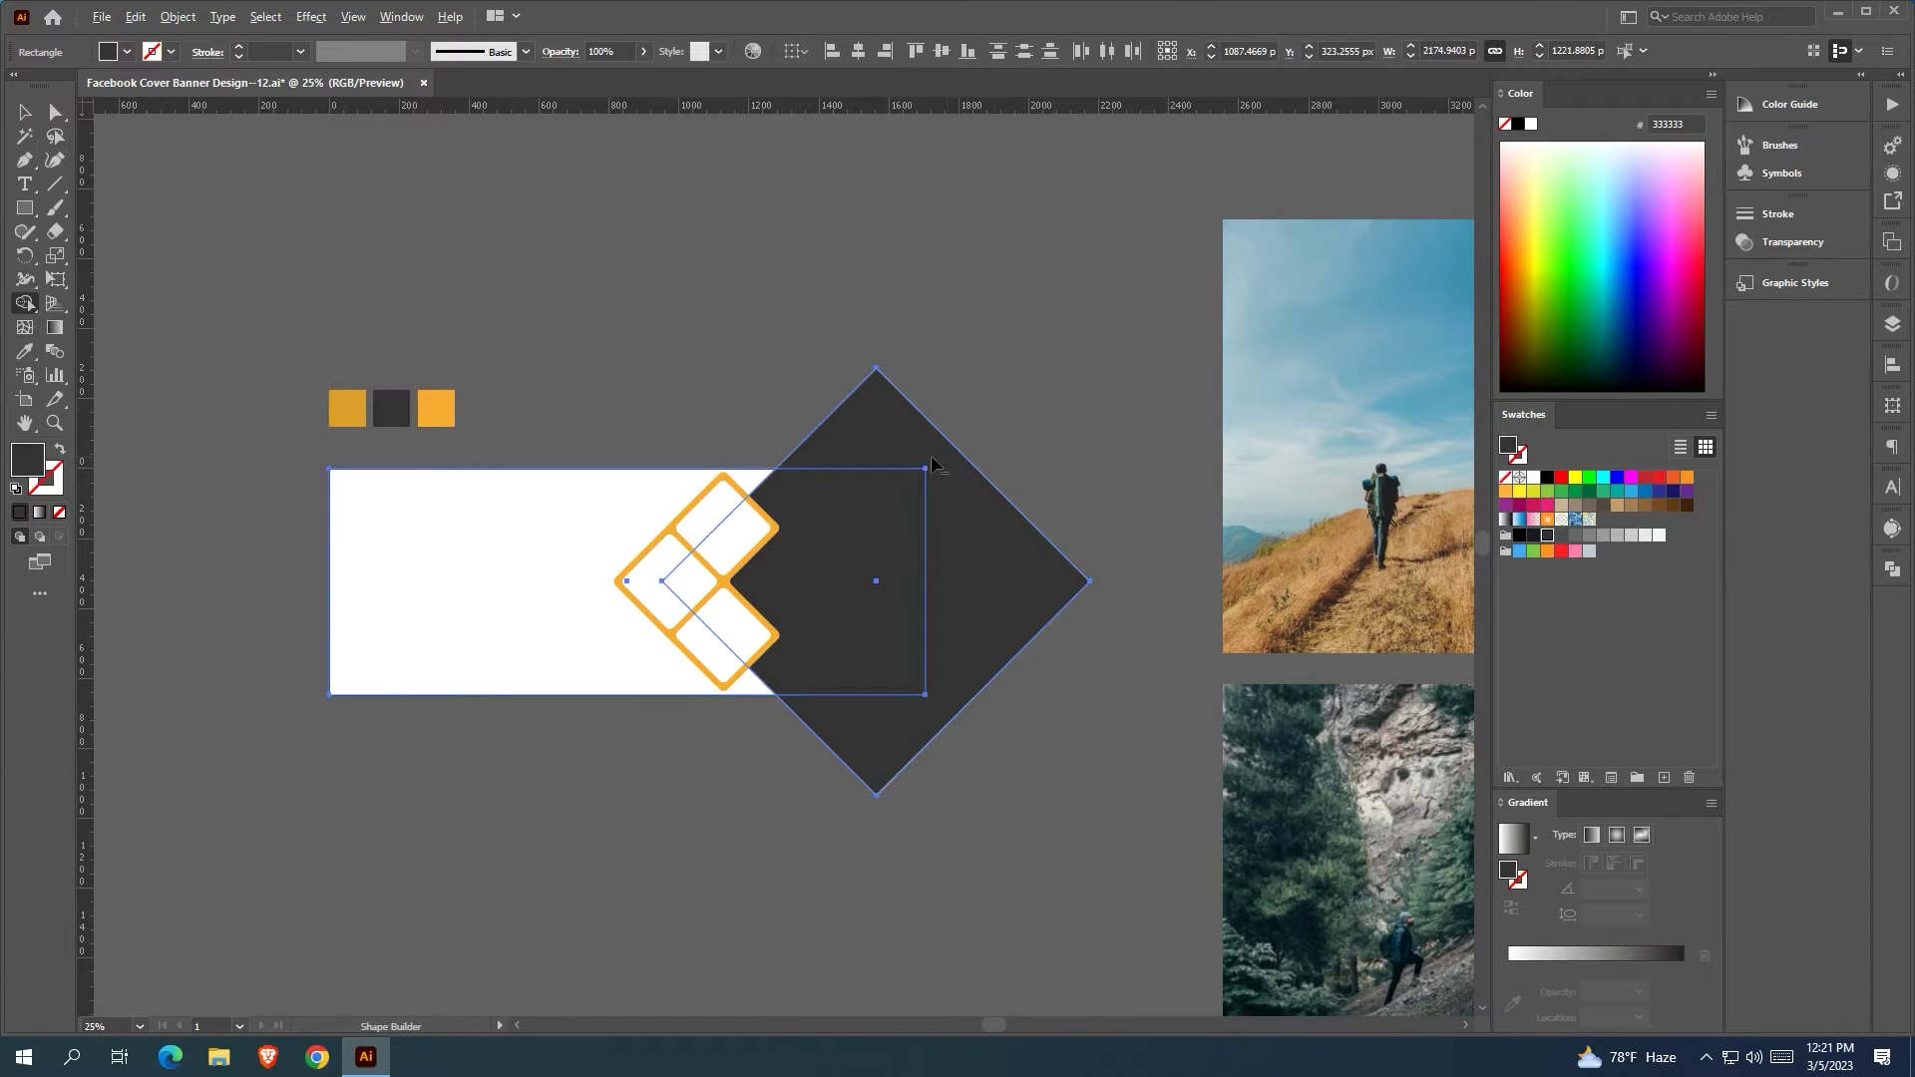
key("ctrl+7")
scroll(766, 265, "right", 5)
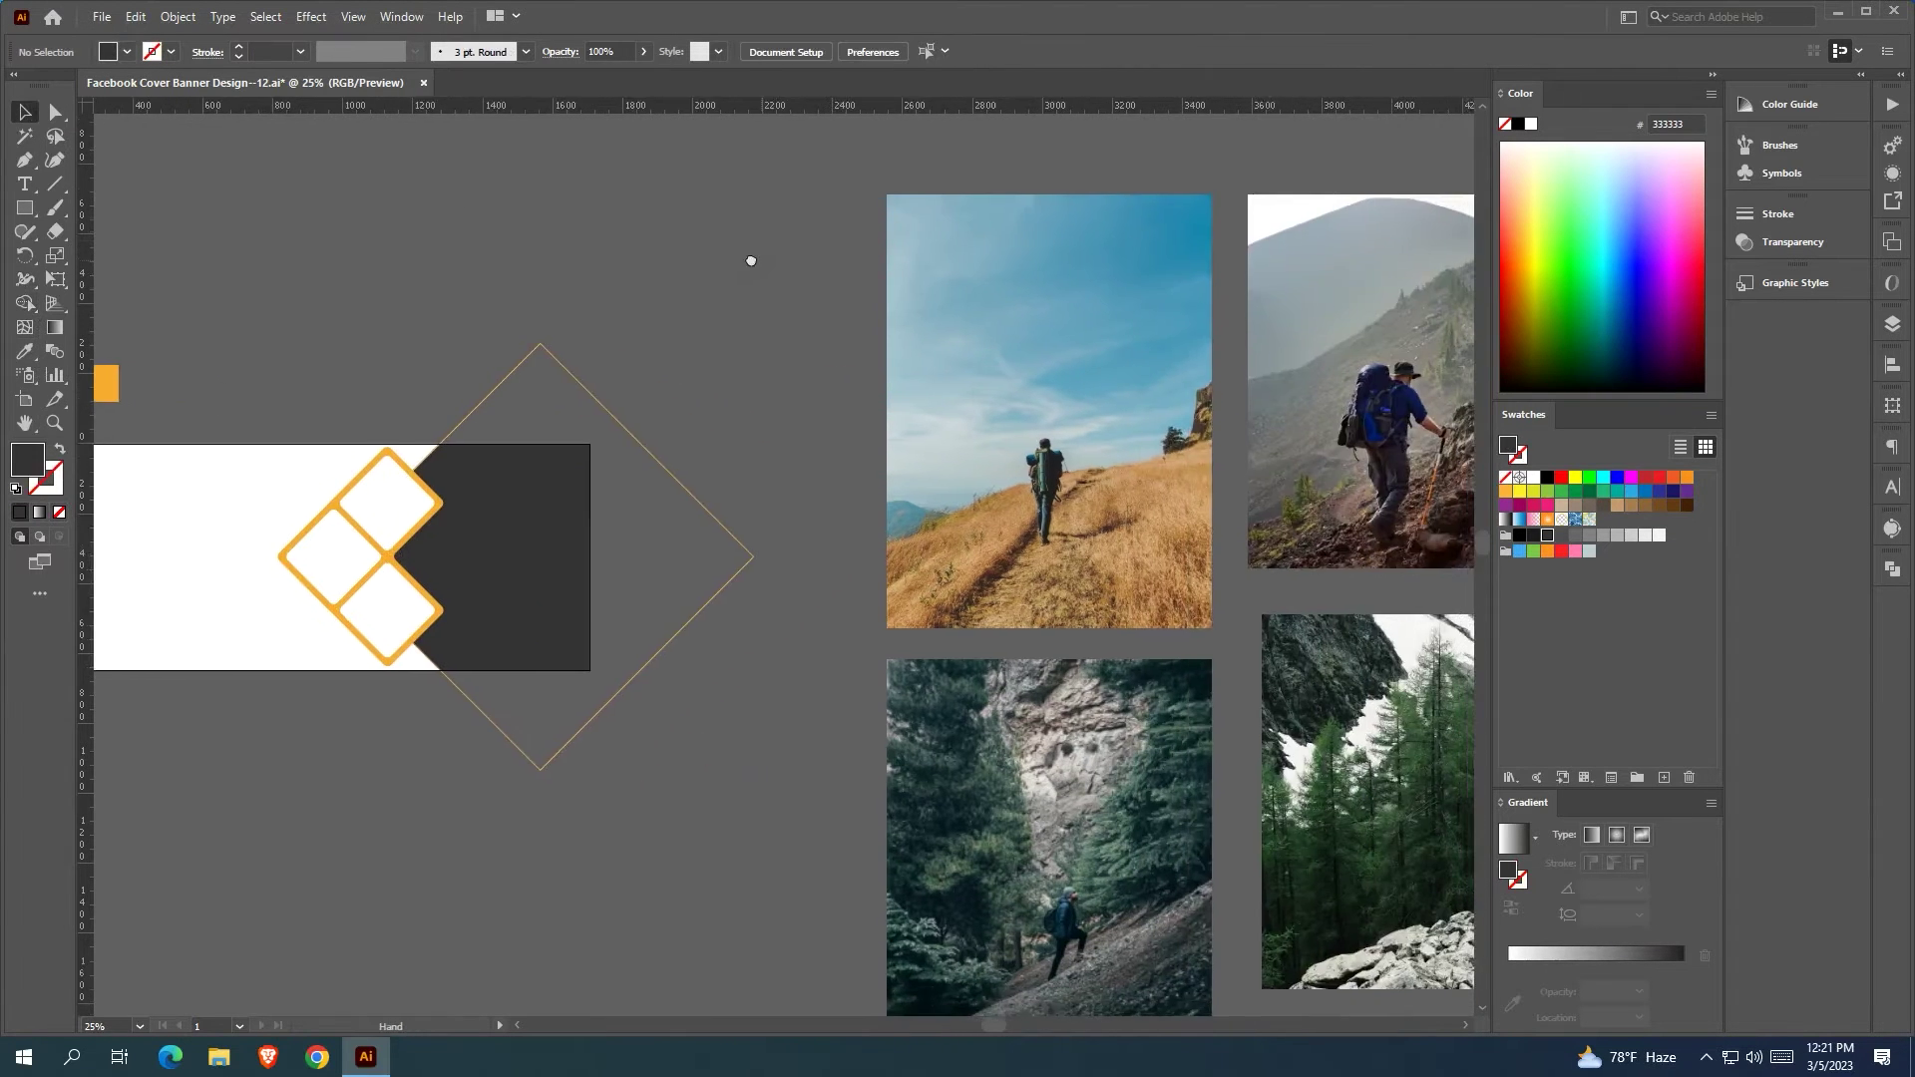
Place the rocky mountain hikers photo over the trimmed dark grey shape and clip it to that shape
left_click_drag(1408, 367, 467, 521)
left_click(466, 520, "shift")
right_click(555, 611)
left_click(655, 782)
left_click_drag(655, 782, 984, 751)
scroll(984, 750, "up", 1)
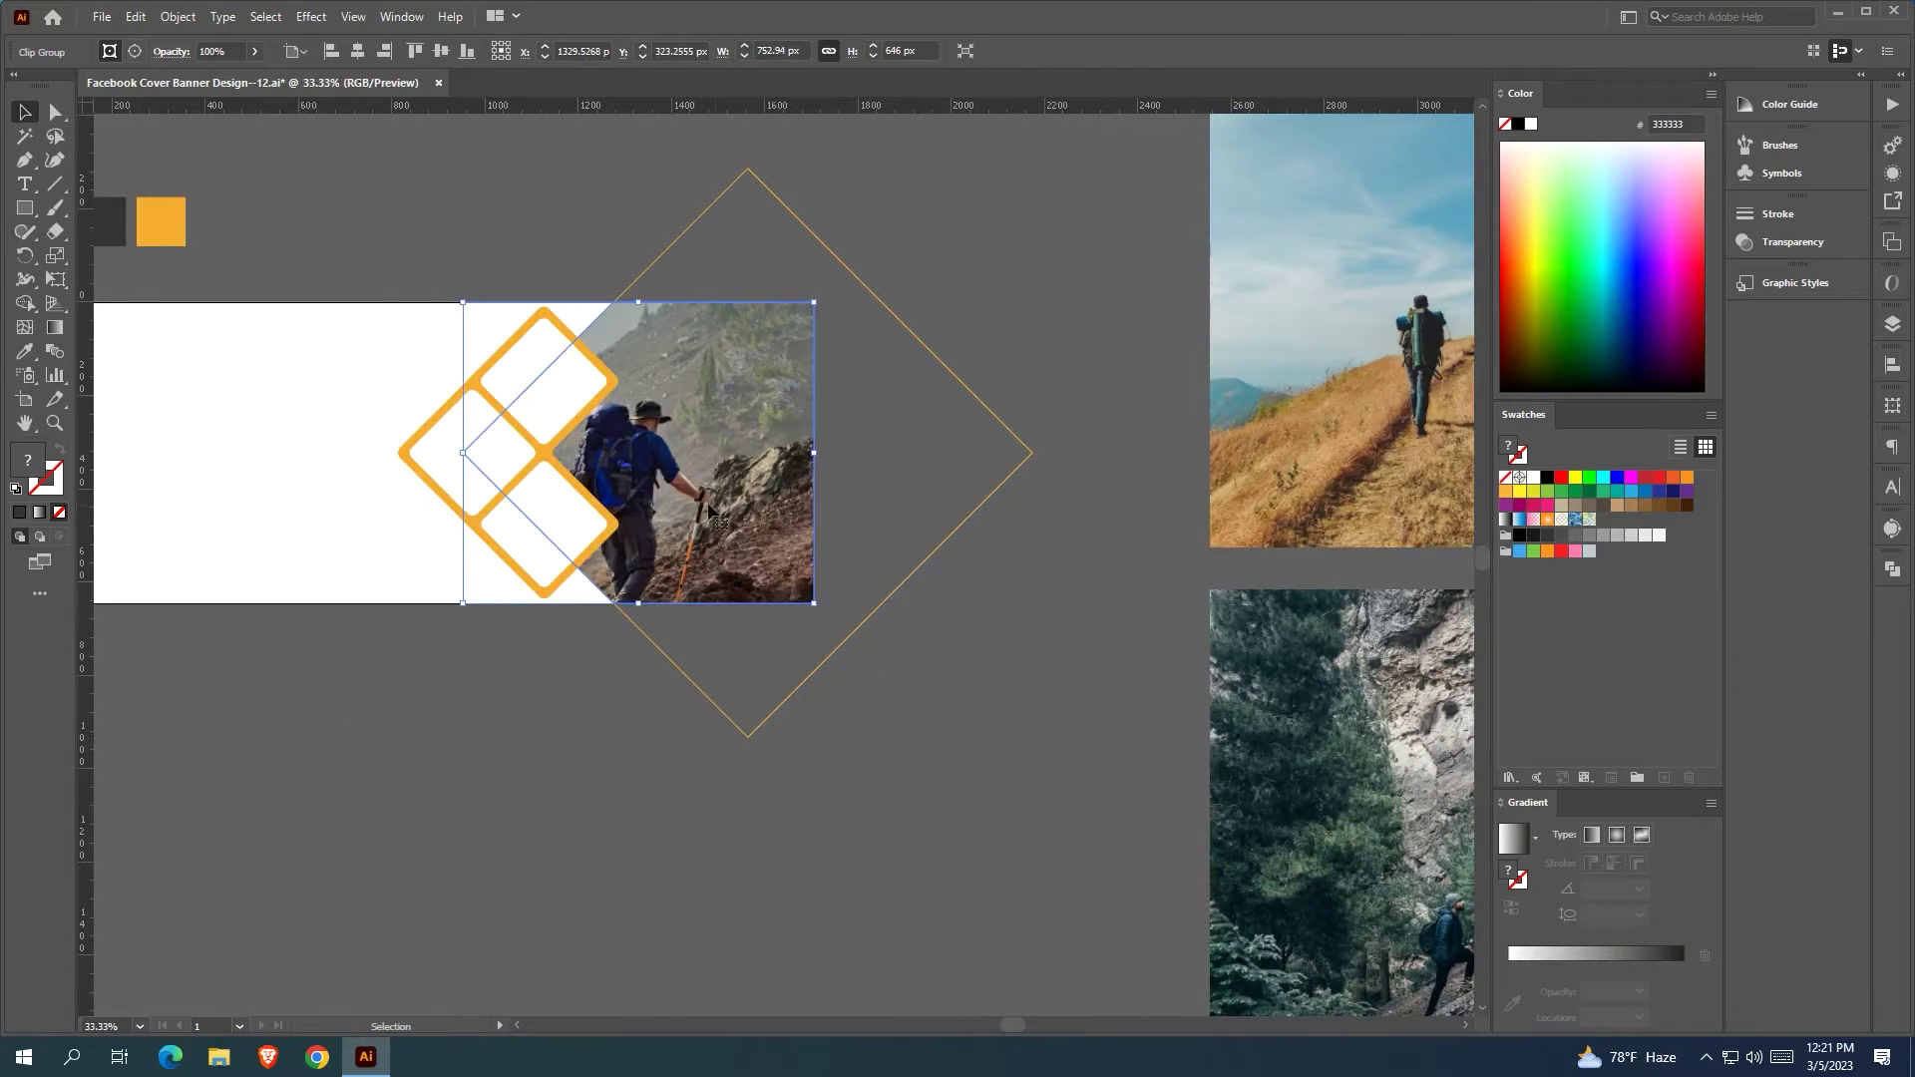
Reposition the photo inside its clipping mask so the group of three hikers shows beside the orange frame
left_click(667, 501)
left_click_drag(610, 526, 457, 564)
left_click(979, 697)
scroll(974, 705, "up", 1)
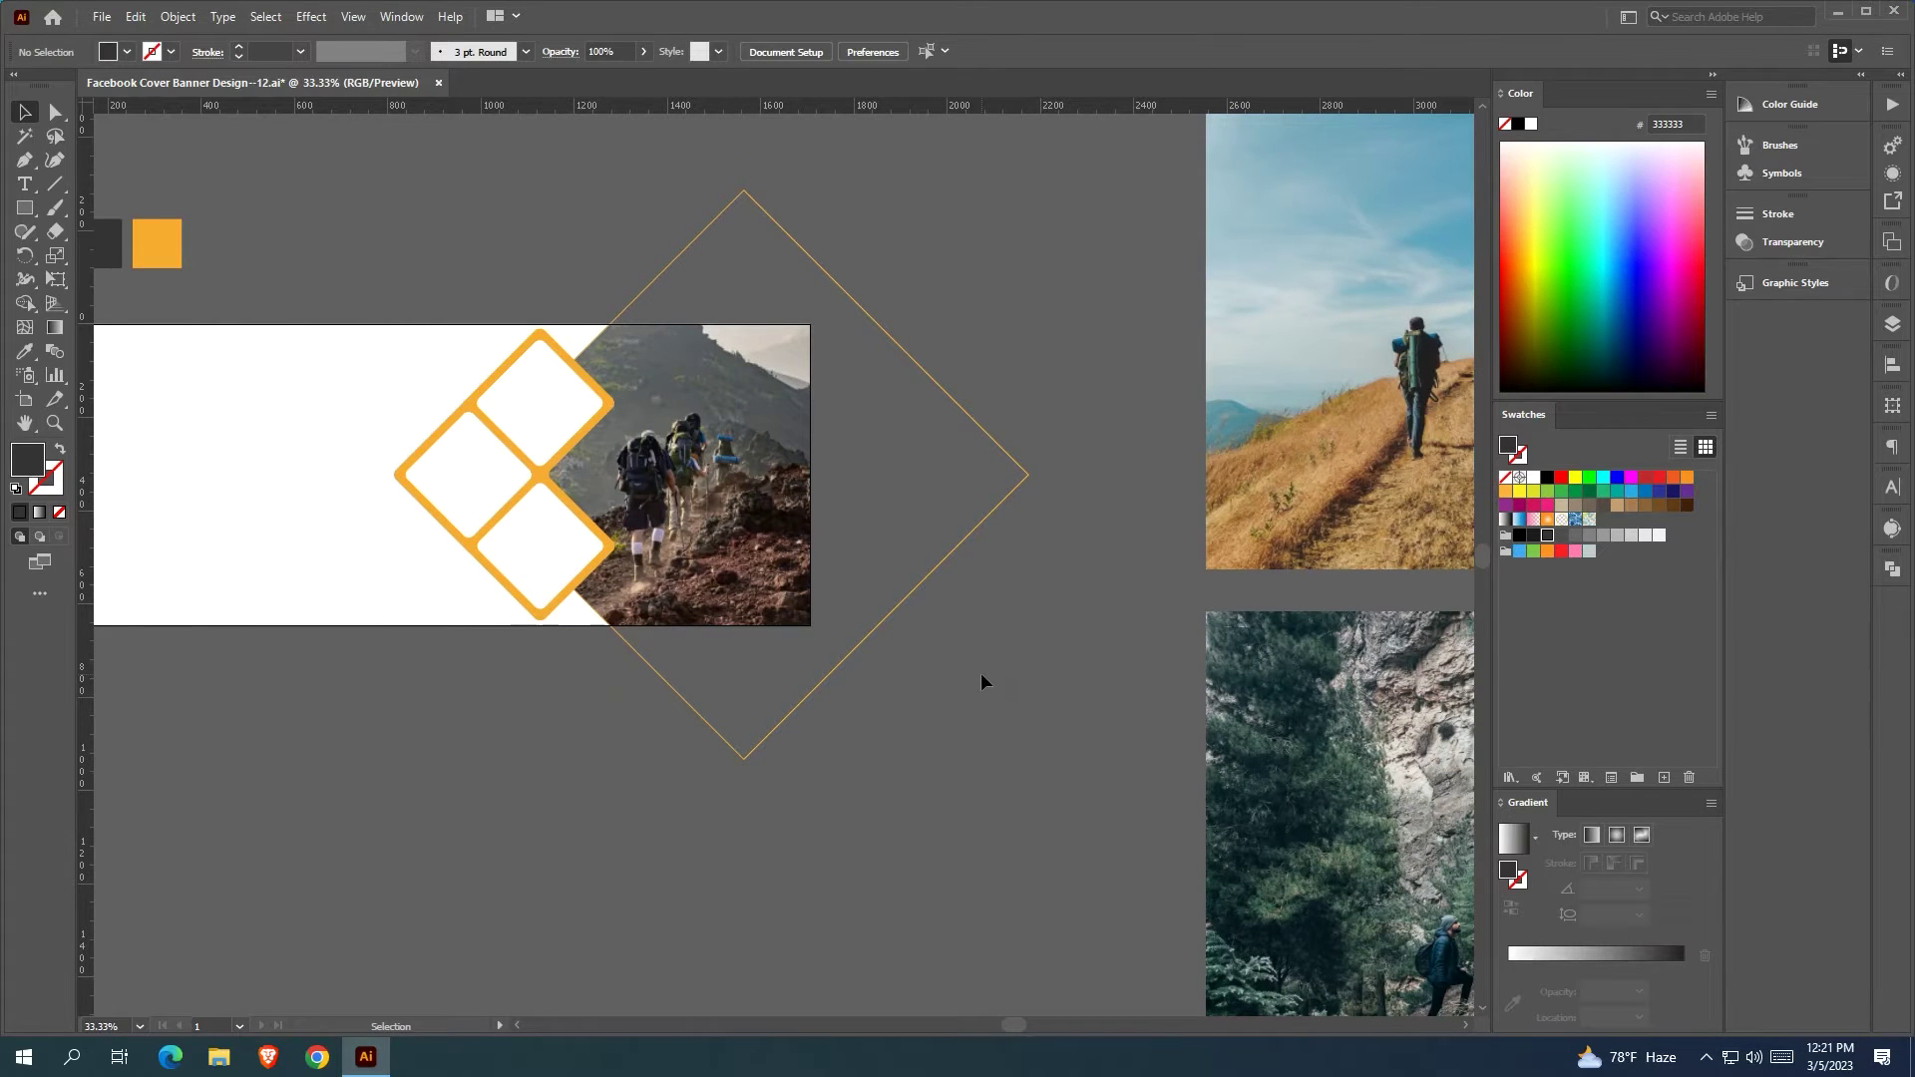
Create smaller copies inside all three white diamonds with Offset Path at -7 px and mitered joins
scroll(981, 678, "up", 1)
left_click(513, 430)
left_click(464, 481, "shift")
left_click(501, 539, "shift")
scroll(502, 537, "up", 2)
left_click_drag(502, 531, 534, 561)
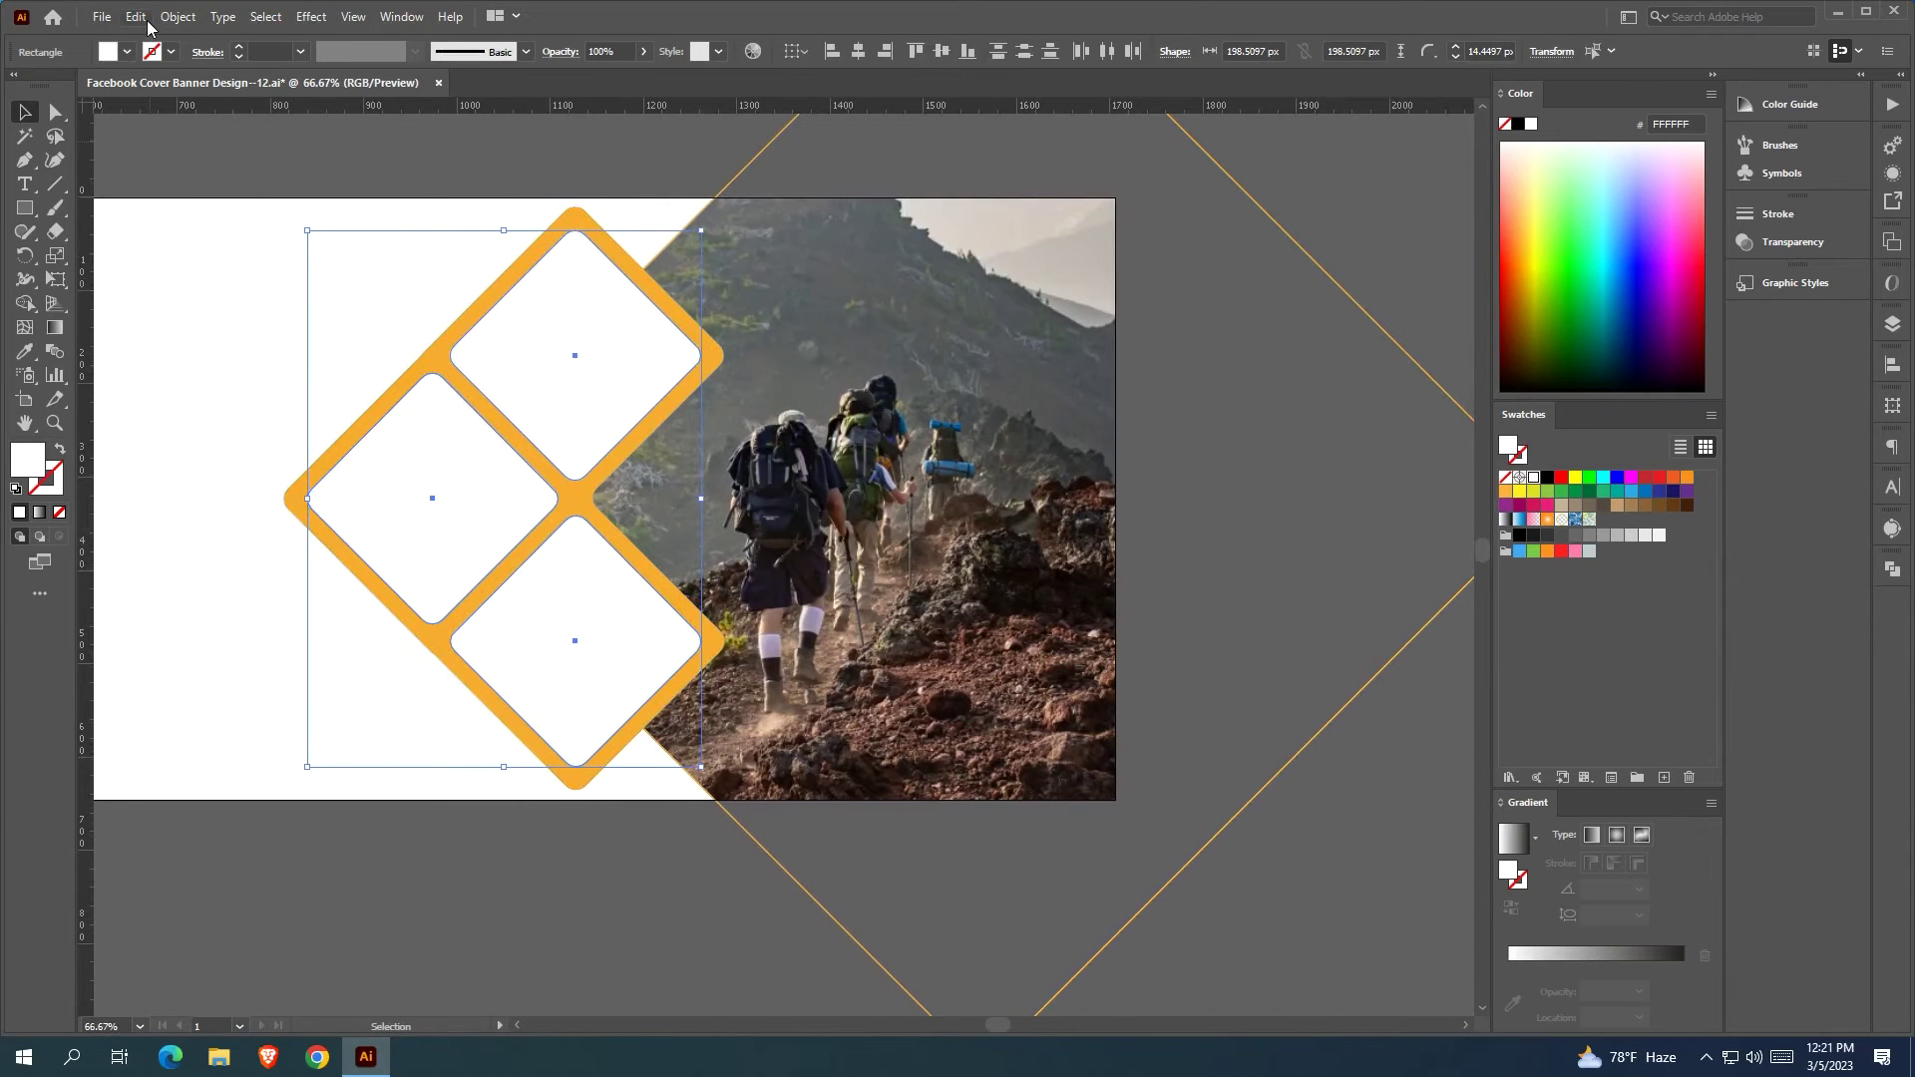
left_click(175, 17)
mouse_move(259, 492)
left_click(484, 564)
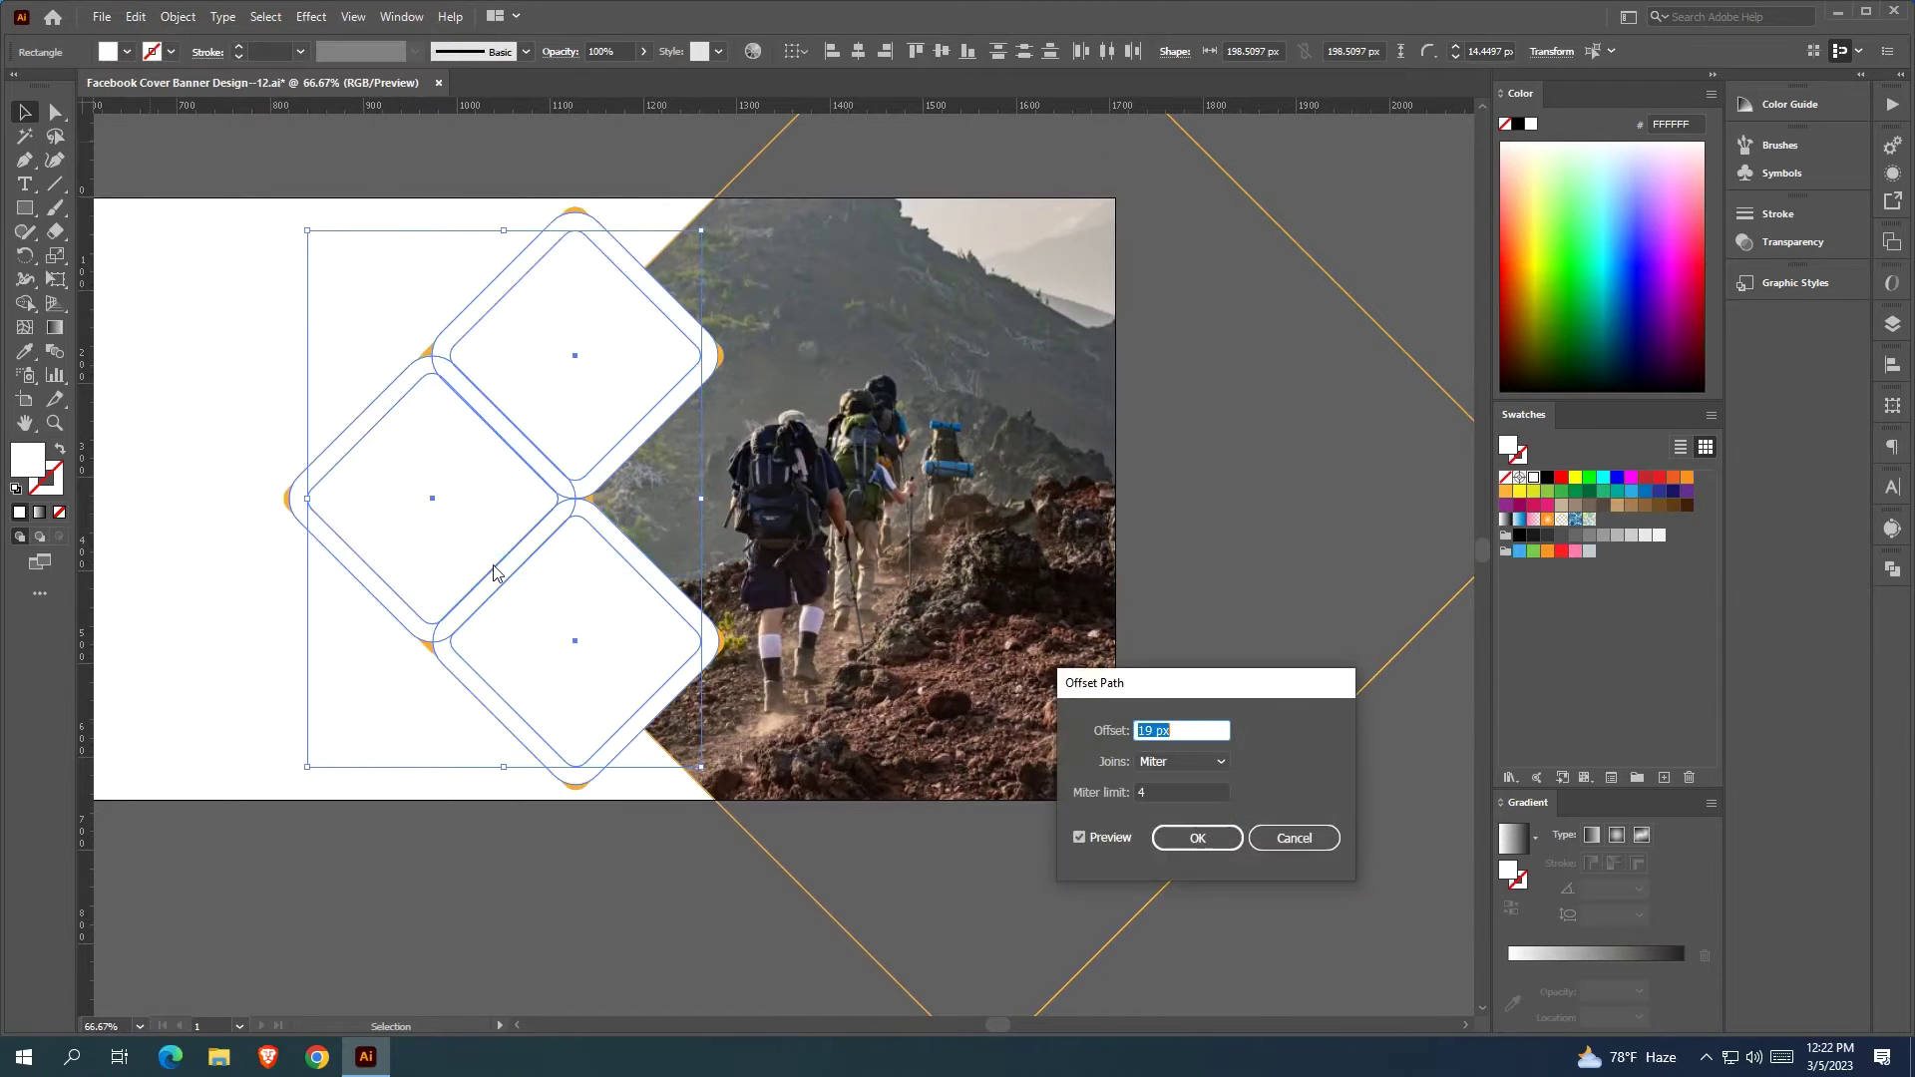
type("-5")
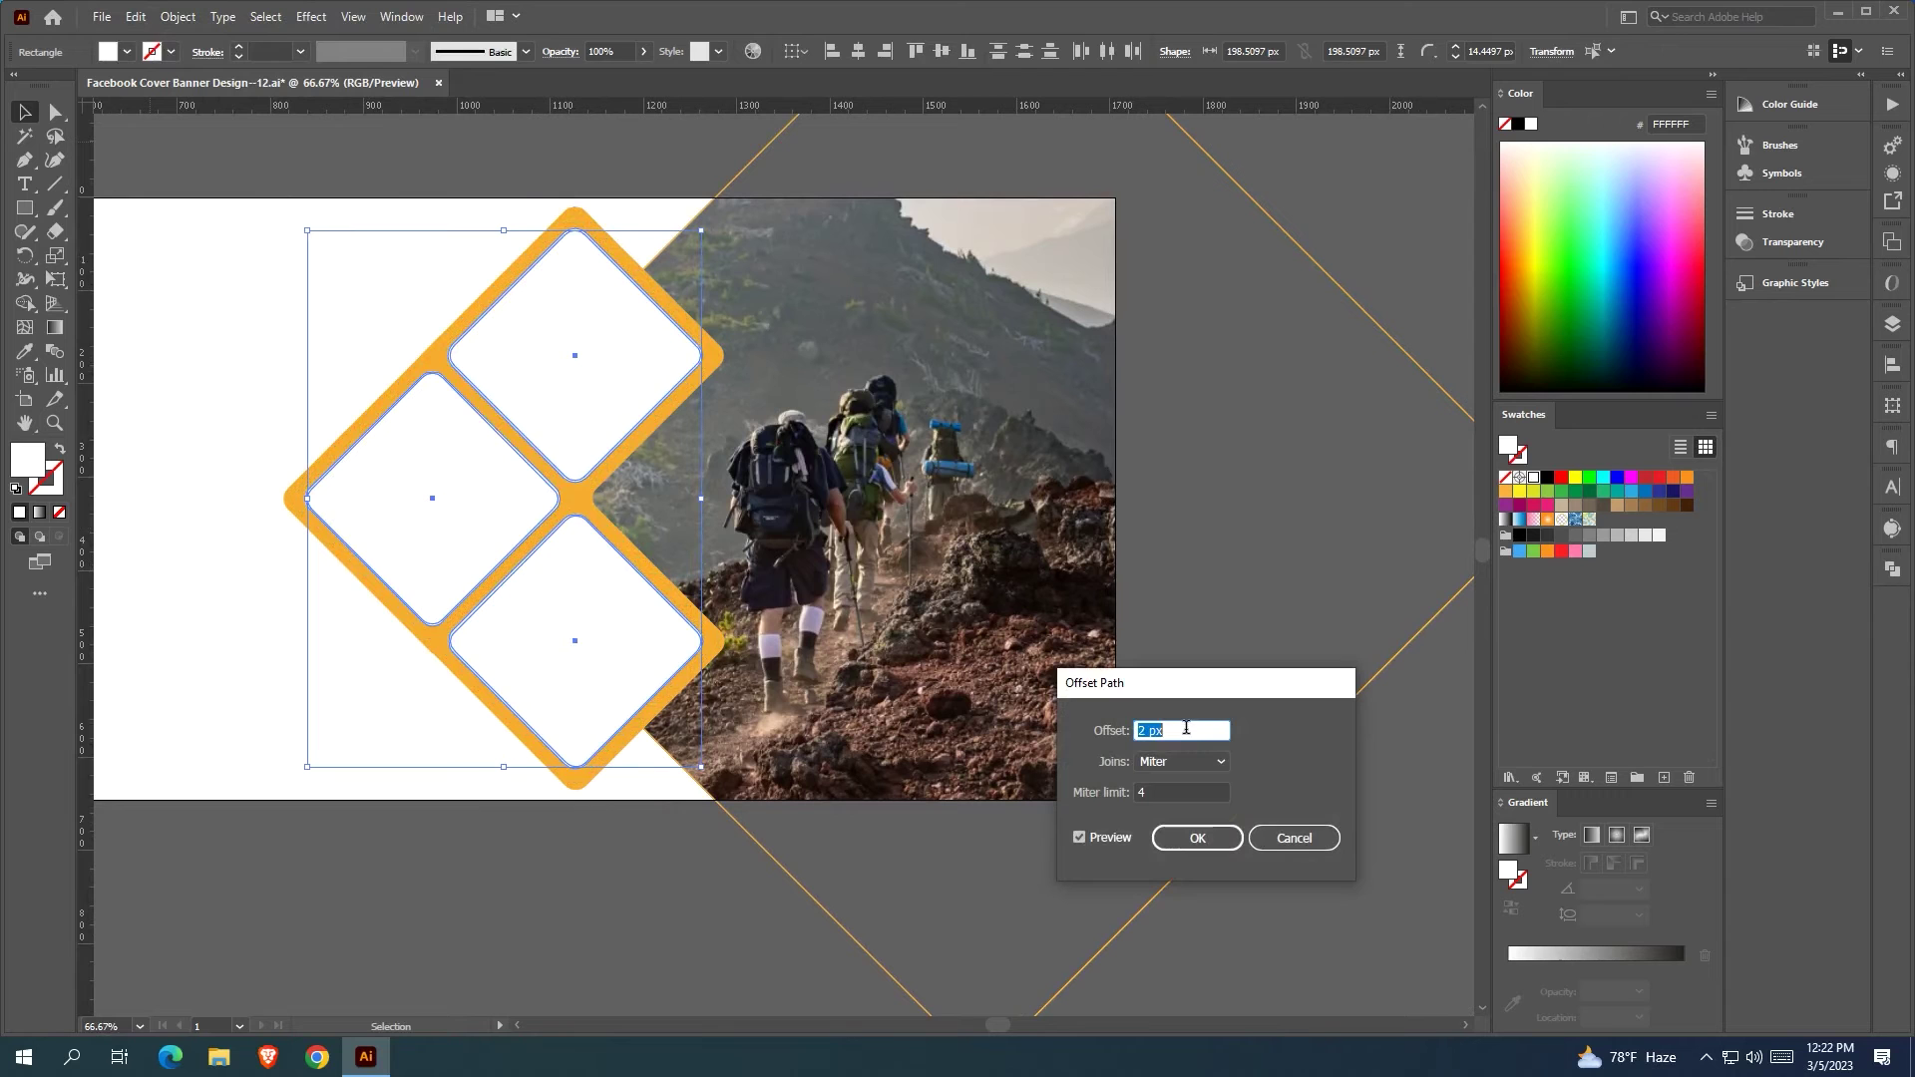
key("Up")
key("Up")
key("Up")
key("Down")
key("Down")
key("Down")
key("Down")
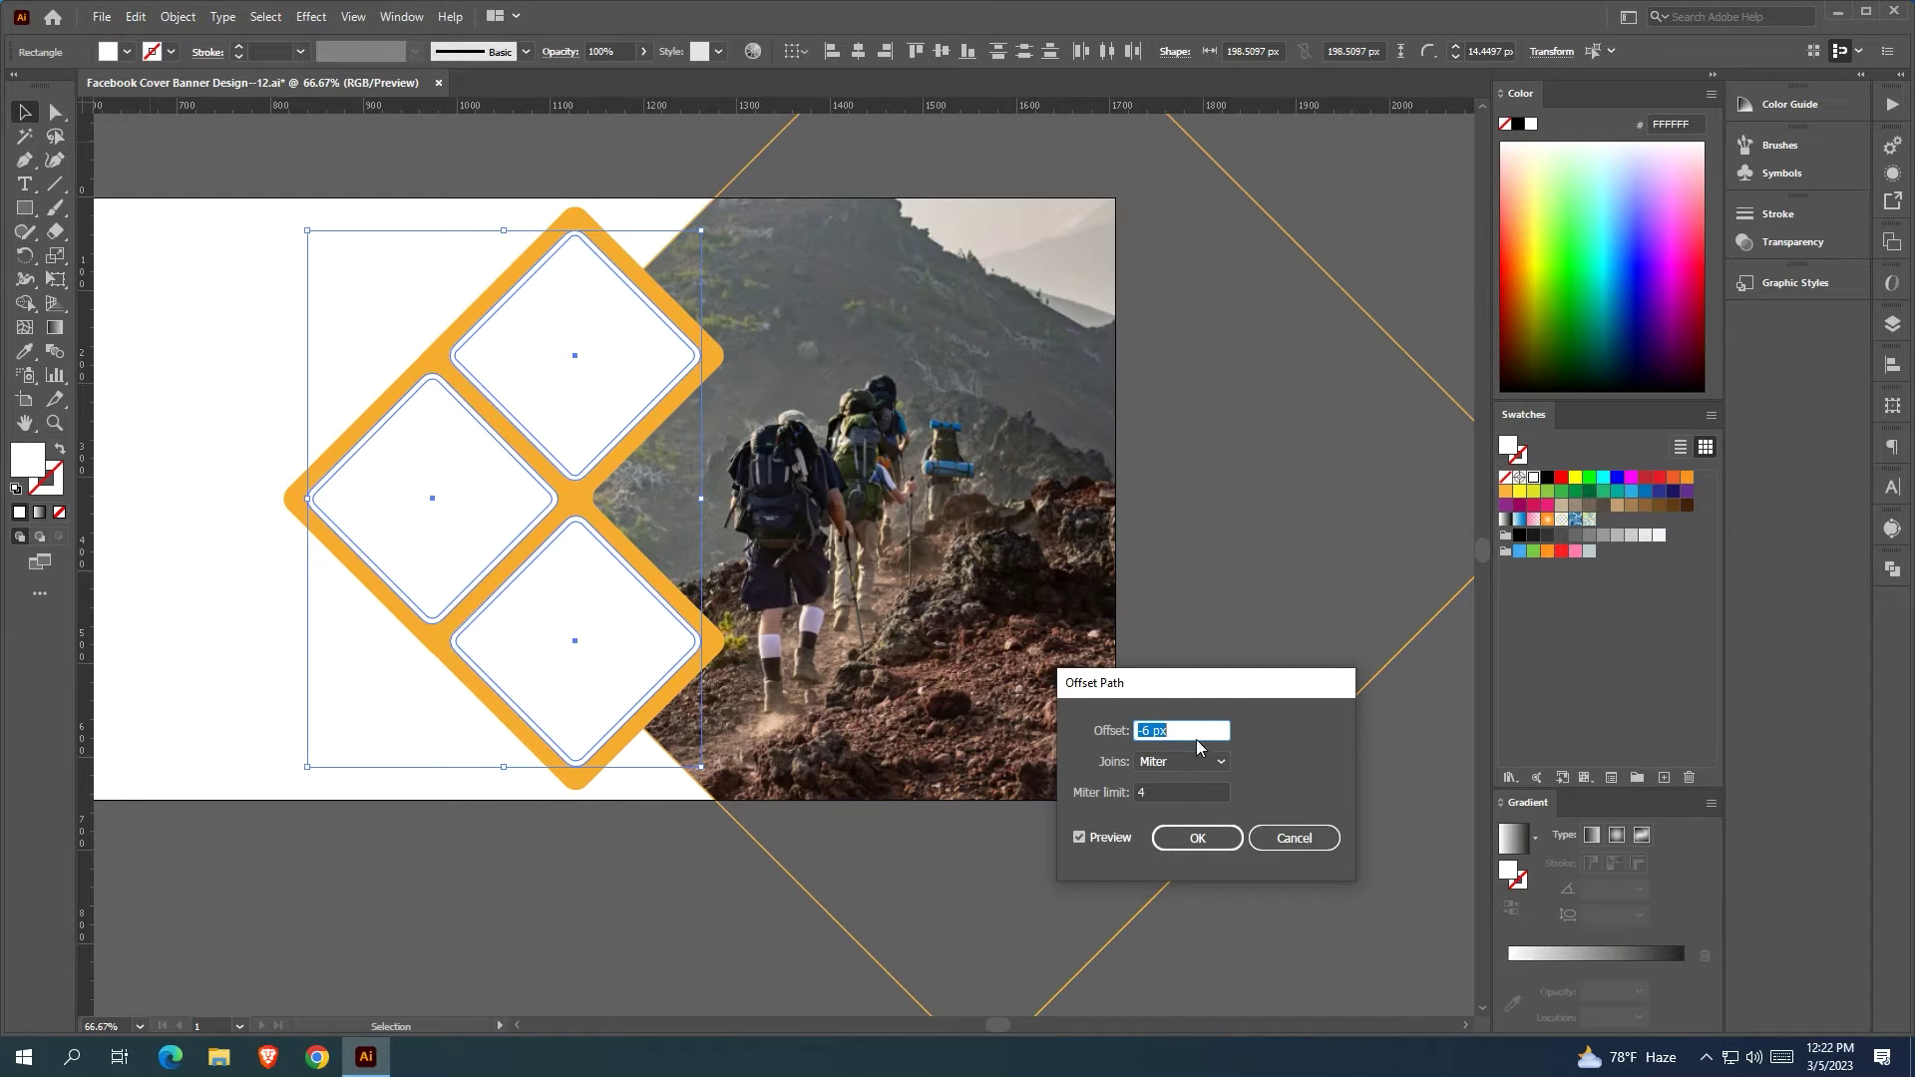
key("Down")
left_click(1193, 840)
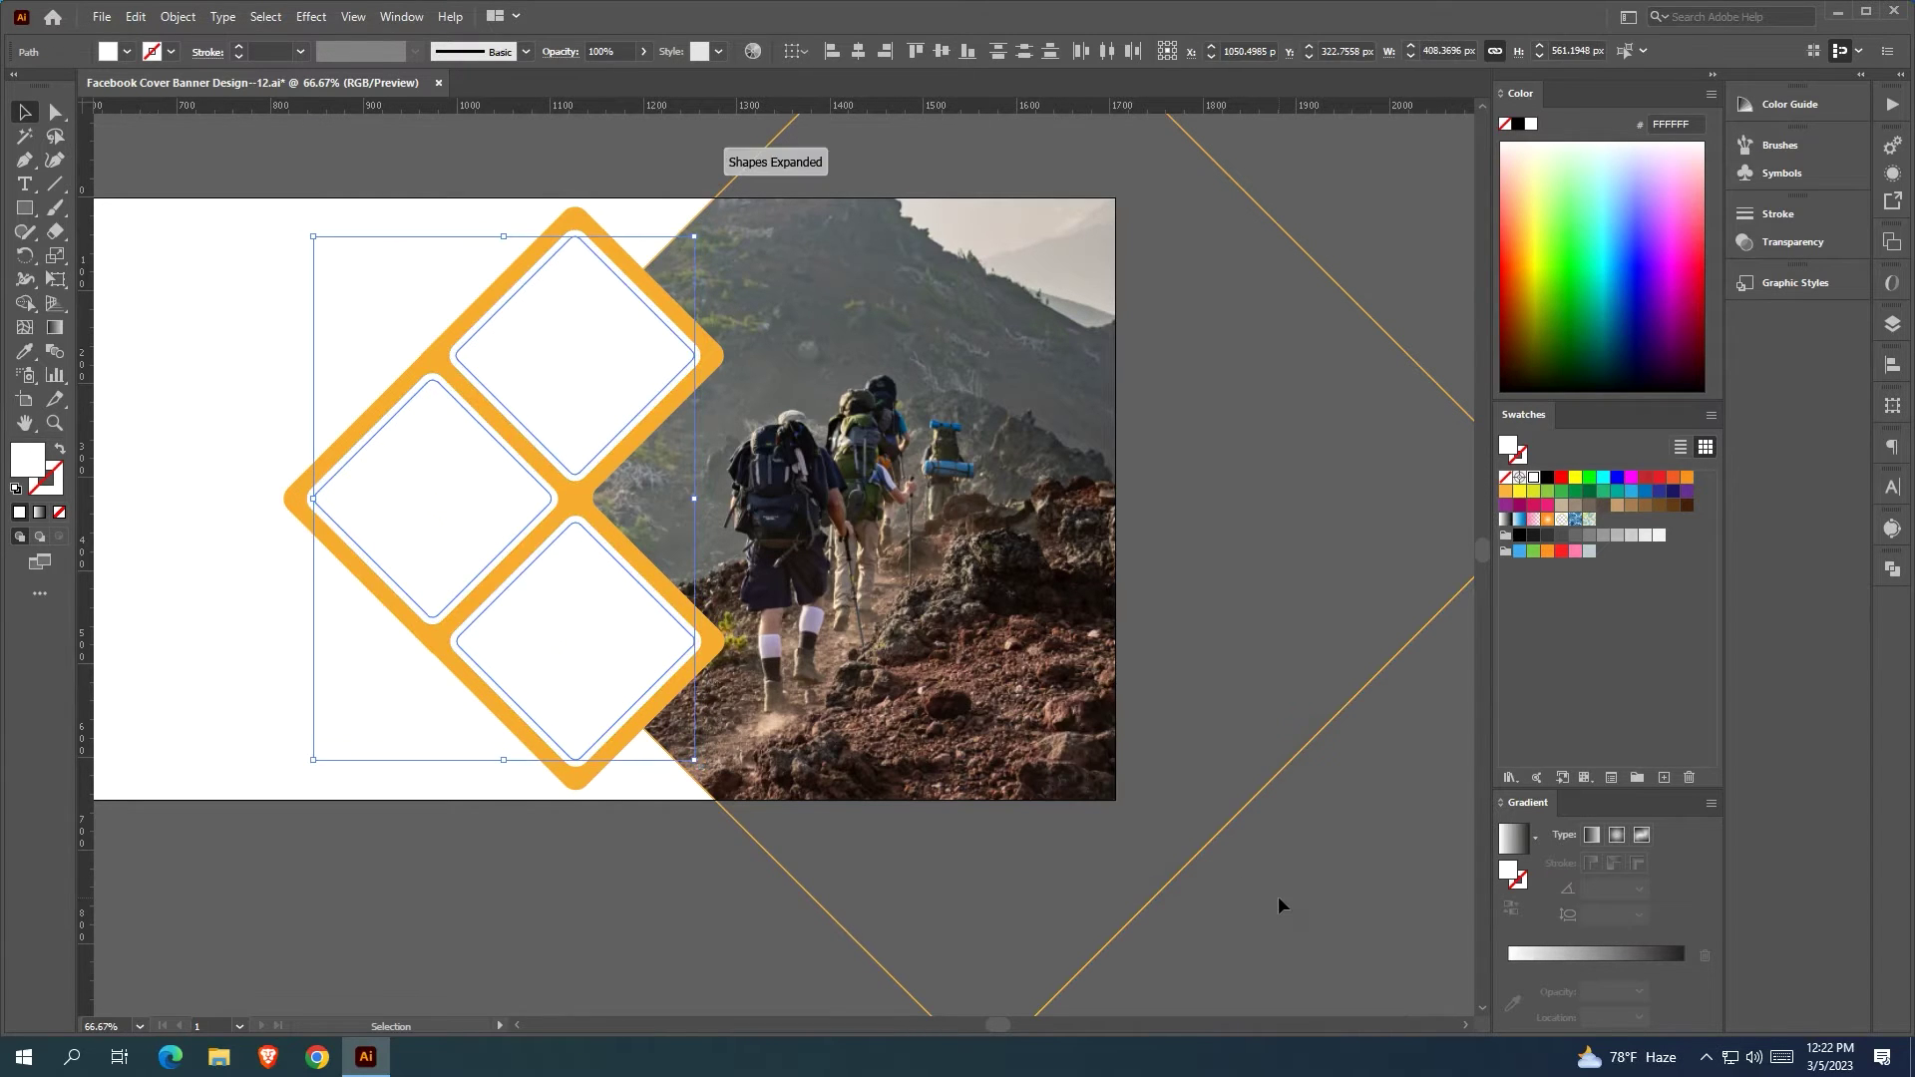
left_click(1279, 898)
Fill the three outer white diamonds with the dark grey sample color so they form borders around the inner diamonds
scroll(714, 662, "up", 8)
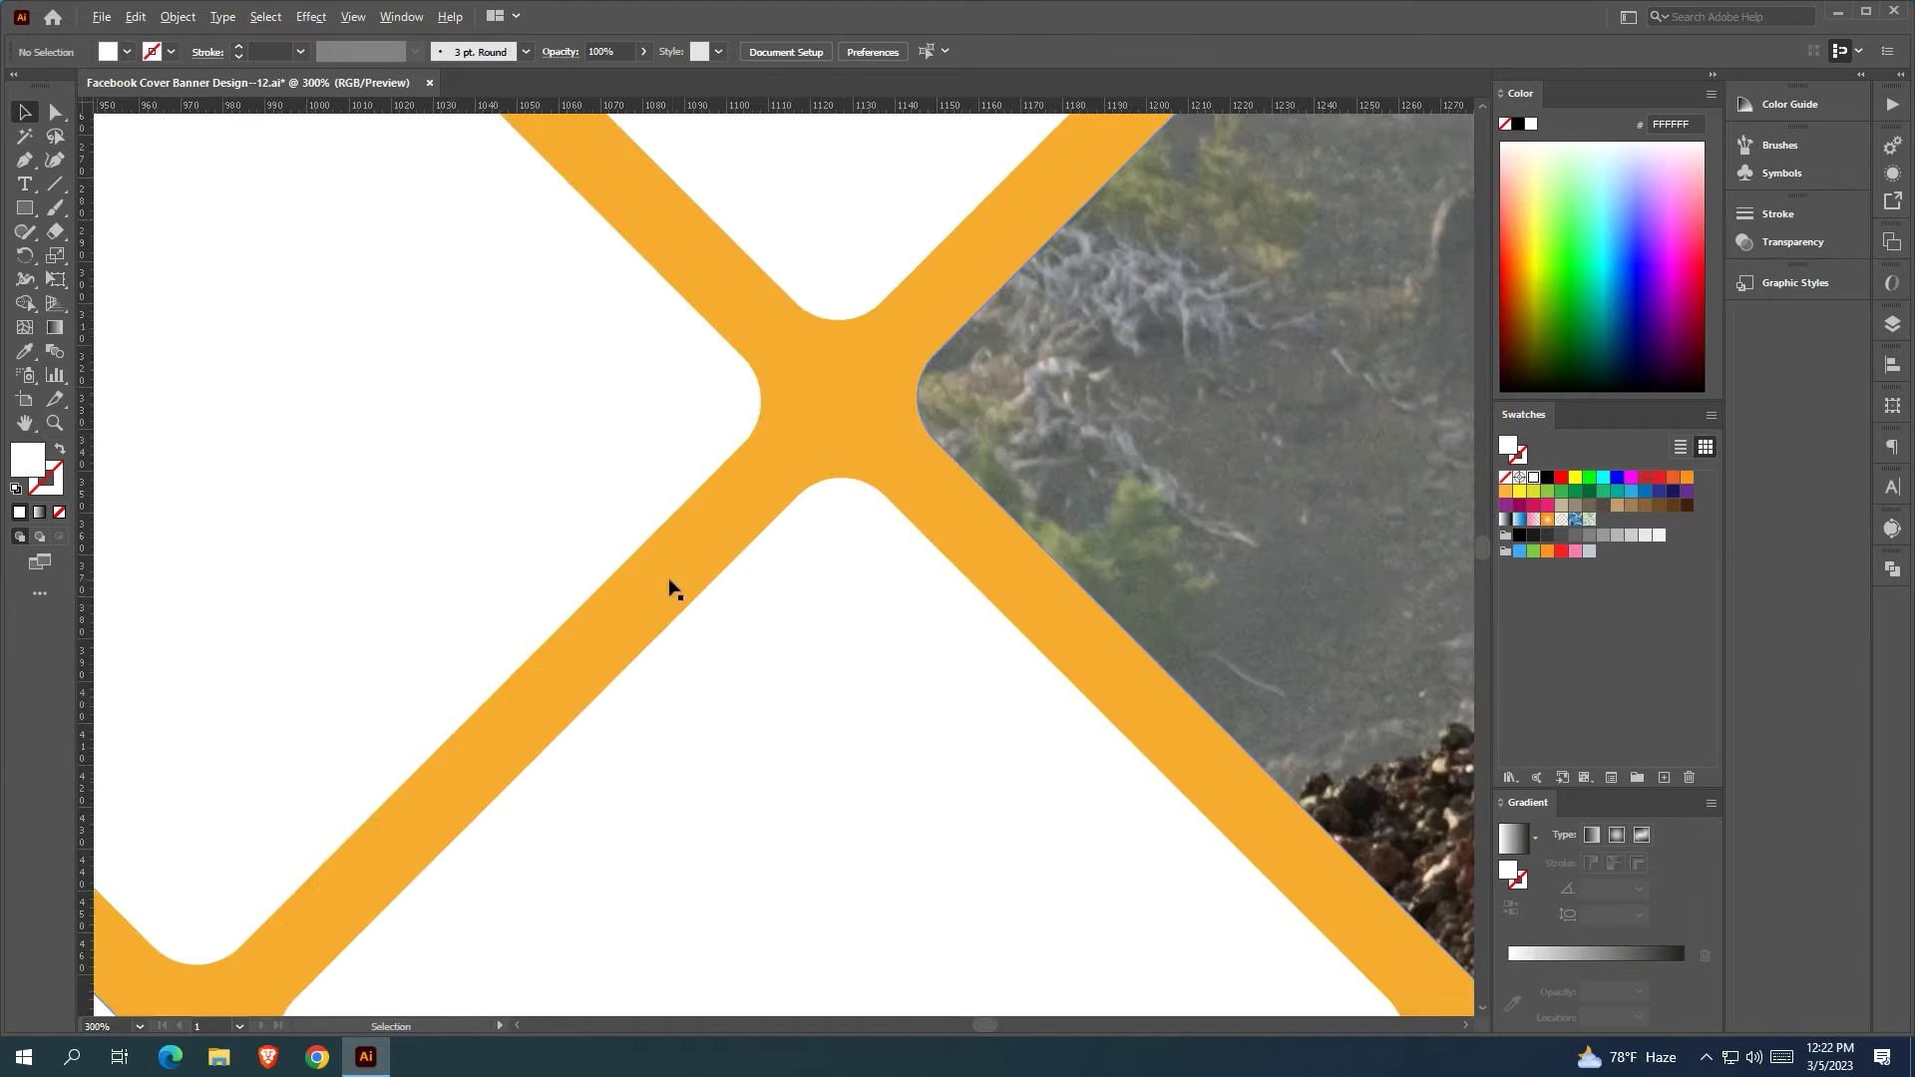
left_click(683, 618)
left_click(659, 504, "shift")
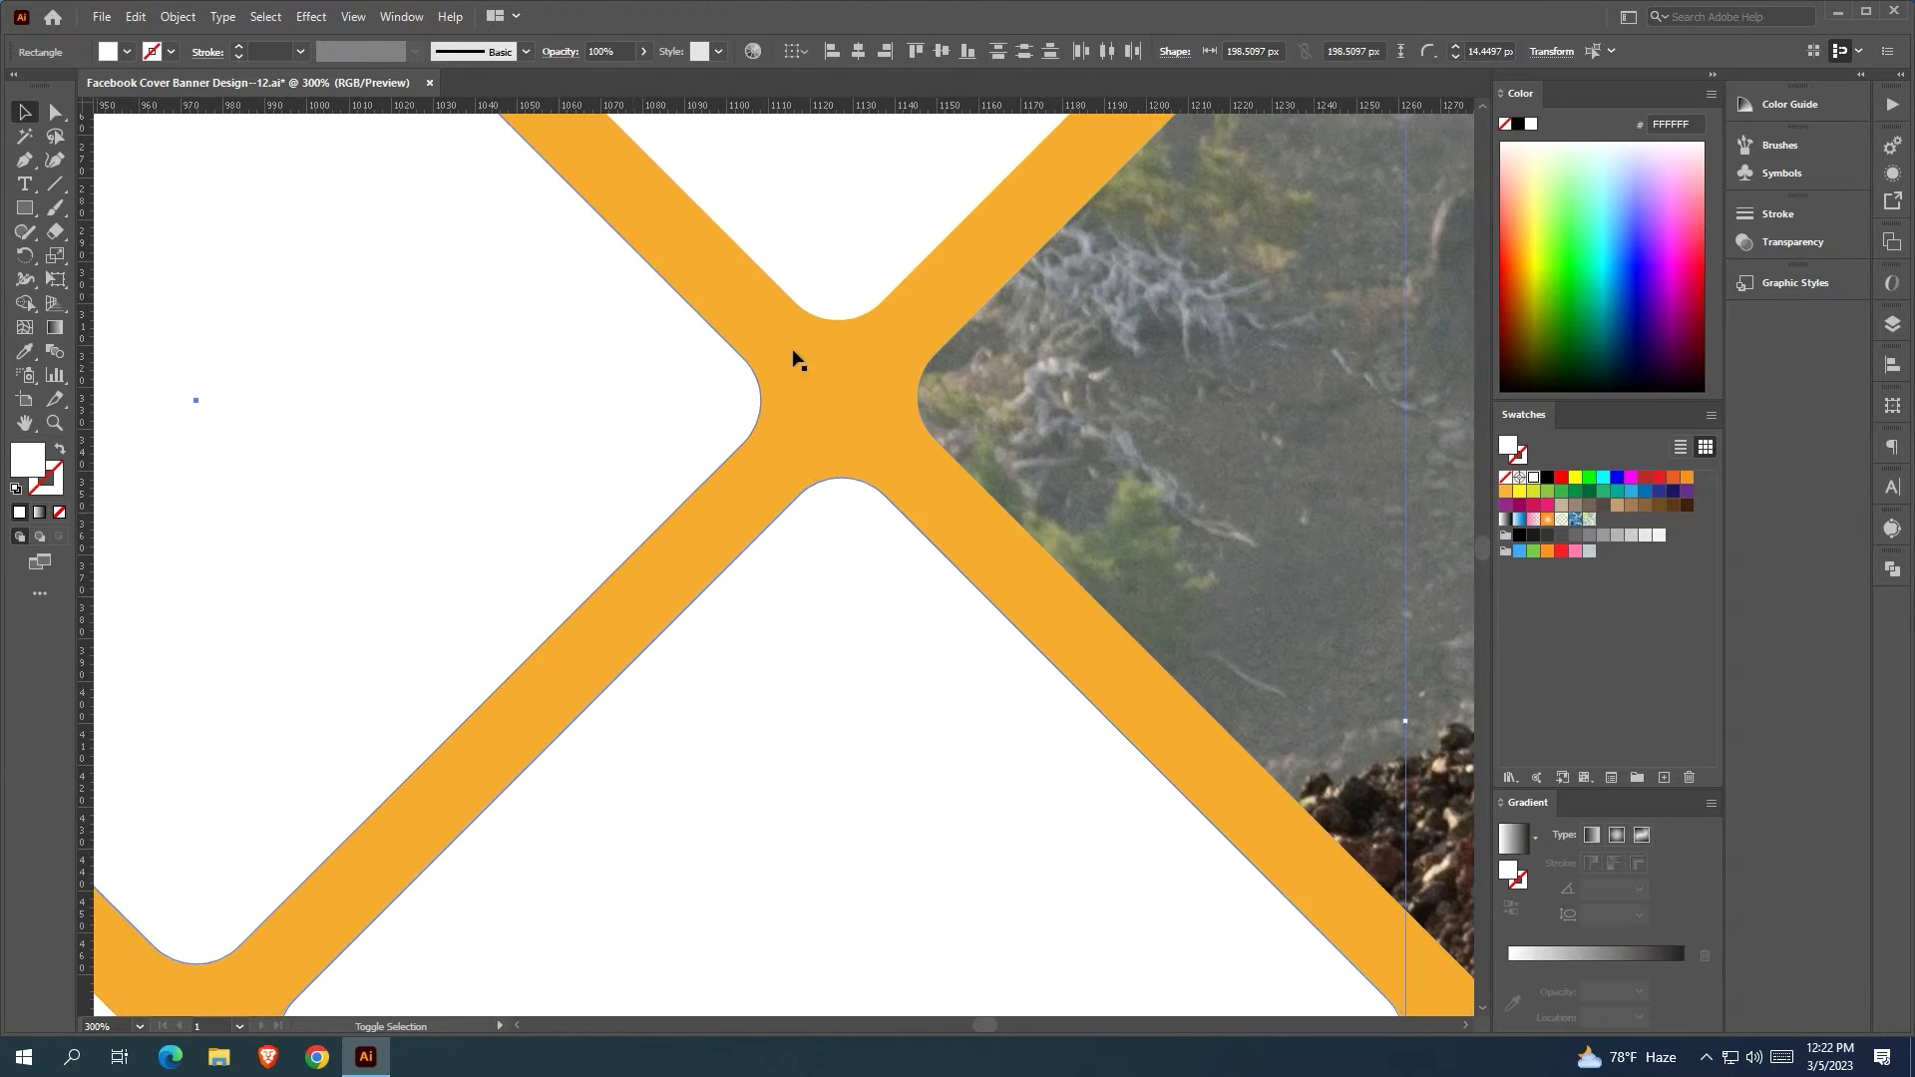
left_click(839, 320, "shift")
scroll(1017, 431, "down", 4)
left_click_drag(1017, 433, 804, 547)
scroll(802, 546, "down", 2)
key("i")
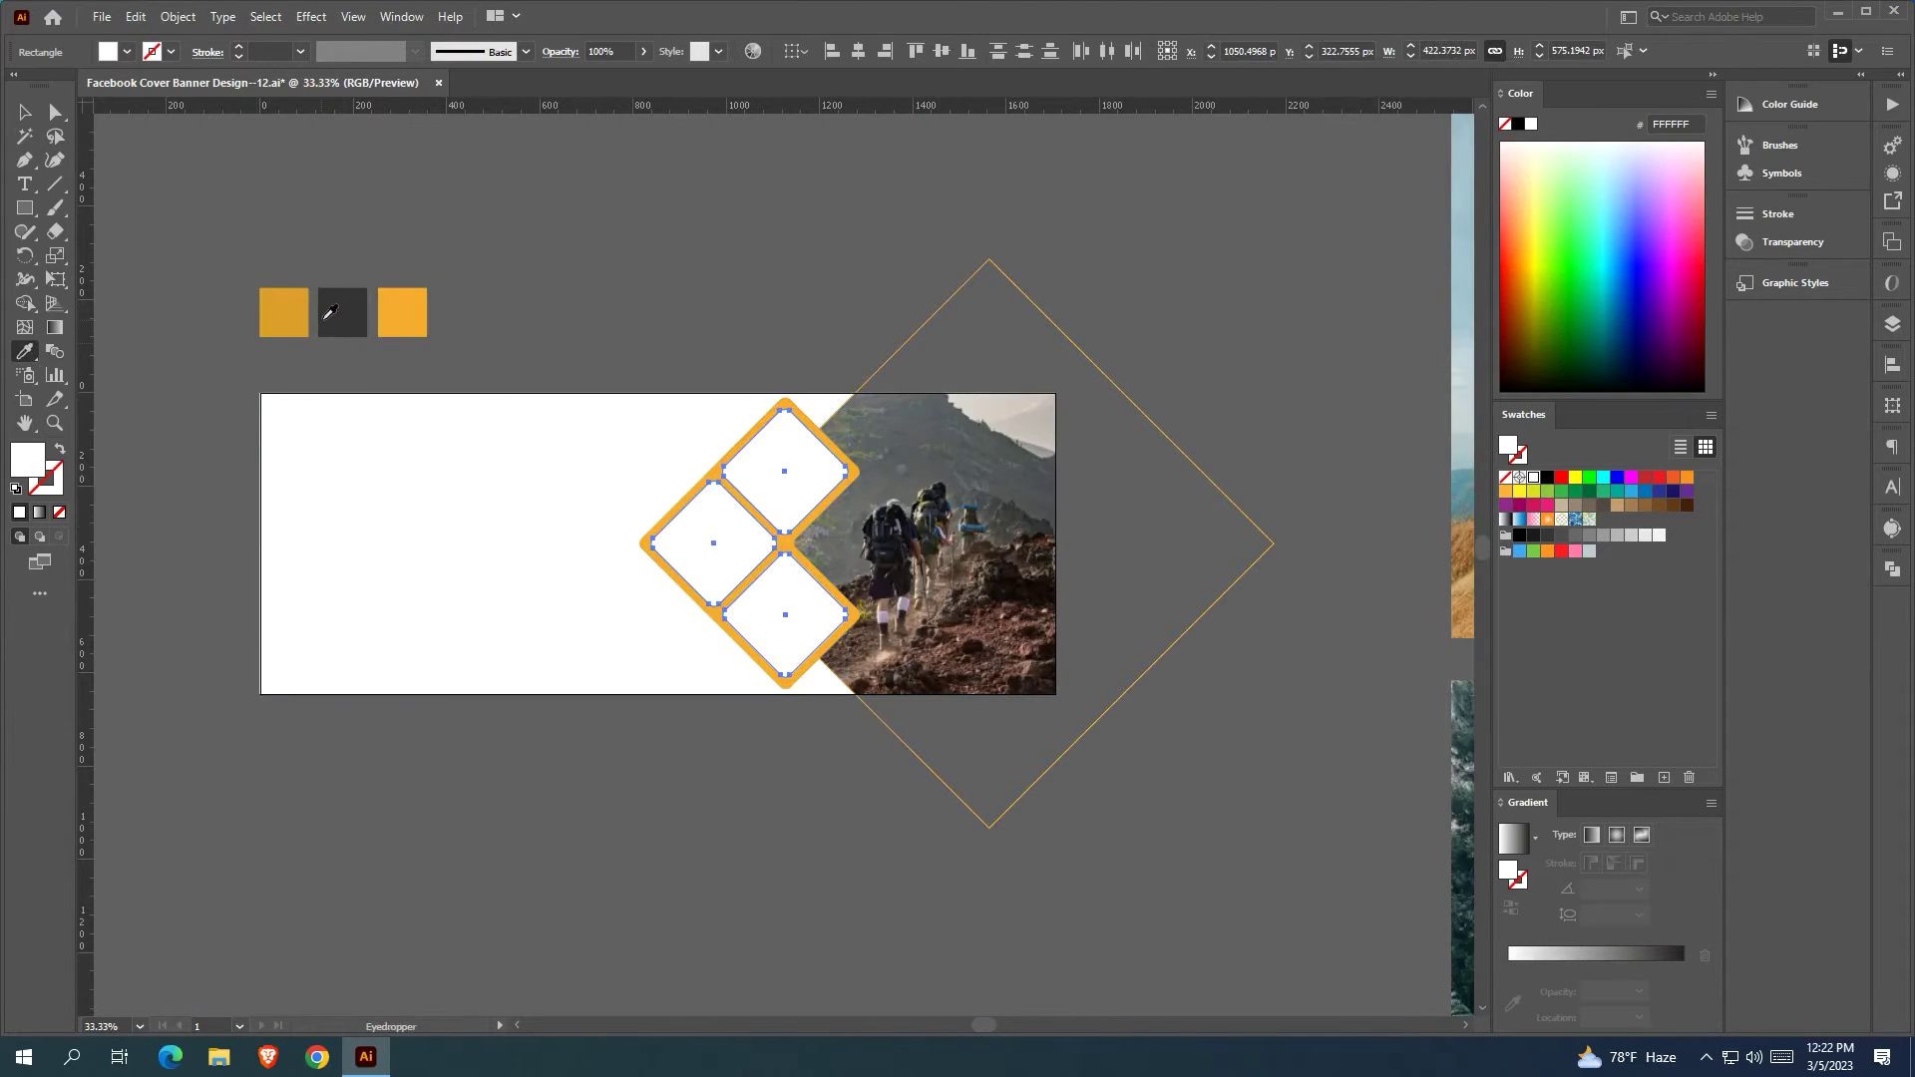
left_click(348, 317)
left_click(25, 113)
left_click(621, 218)
Try to bring the large orange outline to the front together with the photo and white diamonds, and undo it
left_click_drag(621, 217, 483, 199)
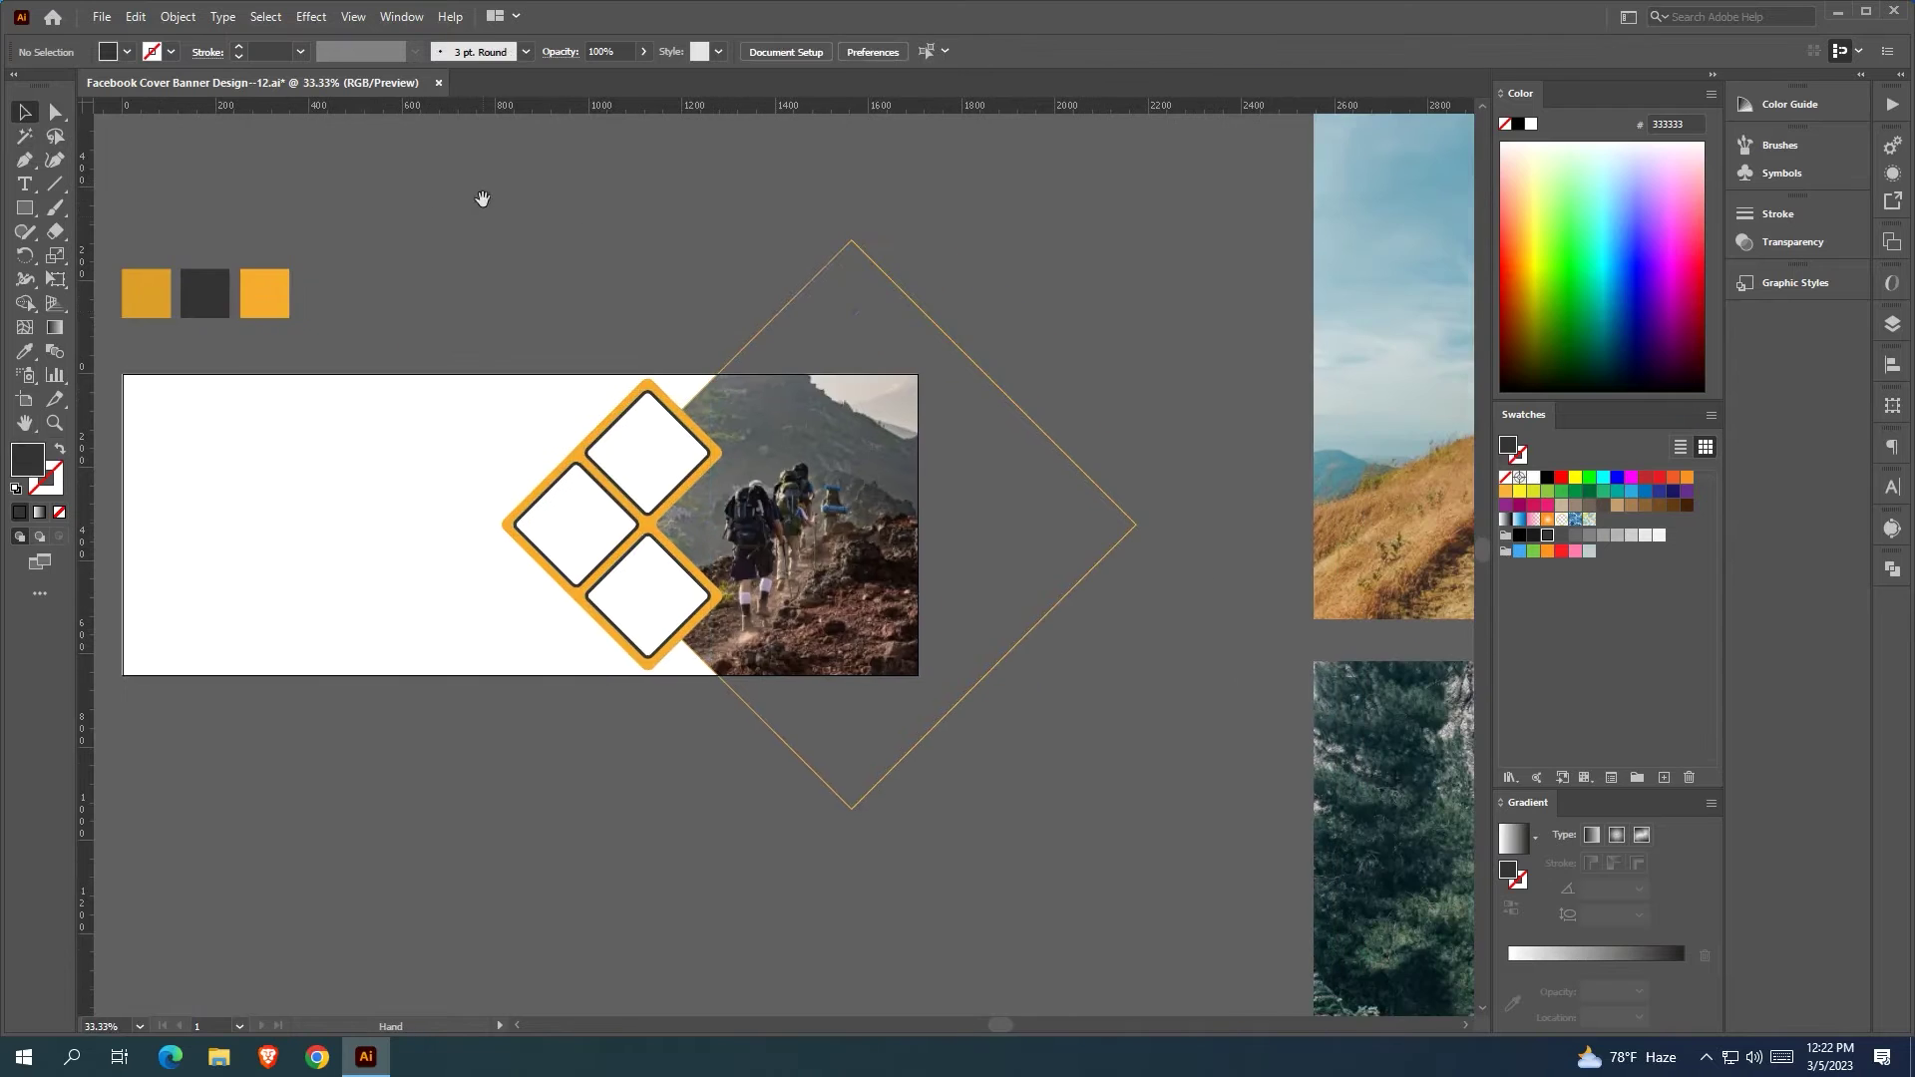
left_click(777, 317)
left_click(665, 426, "shift")
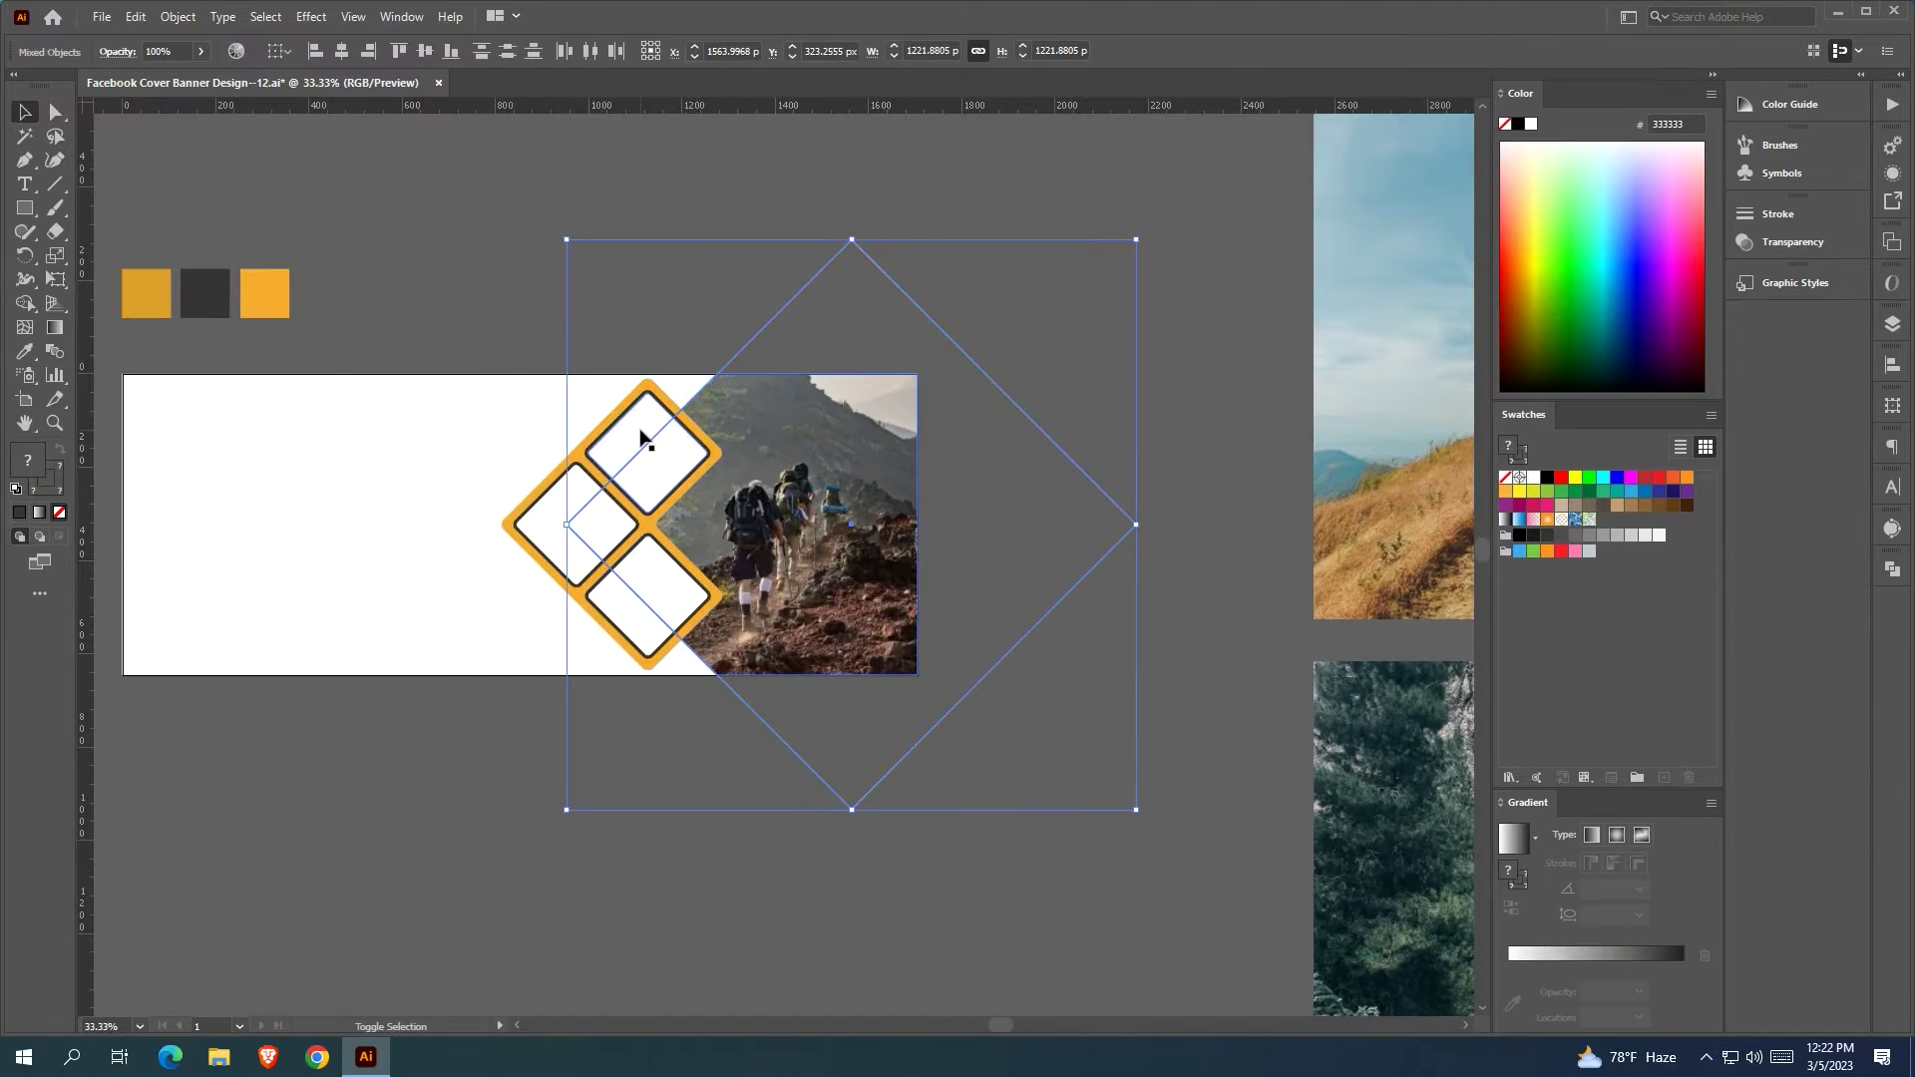
right_click(655, 582)
mouse_move(703, 795)
left_click(880, 798)
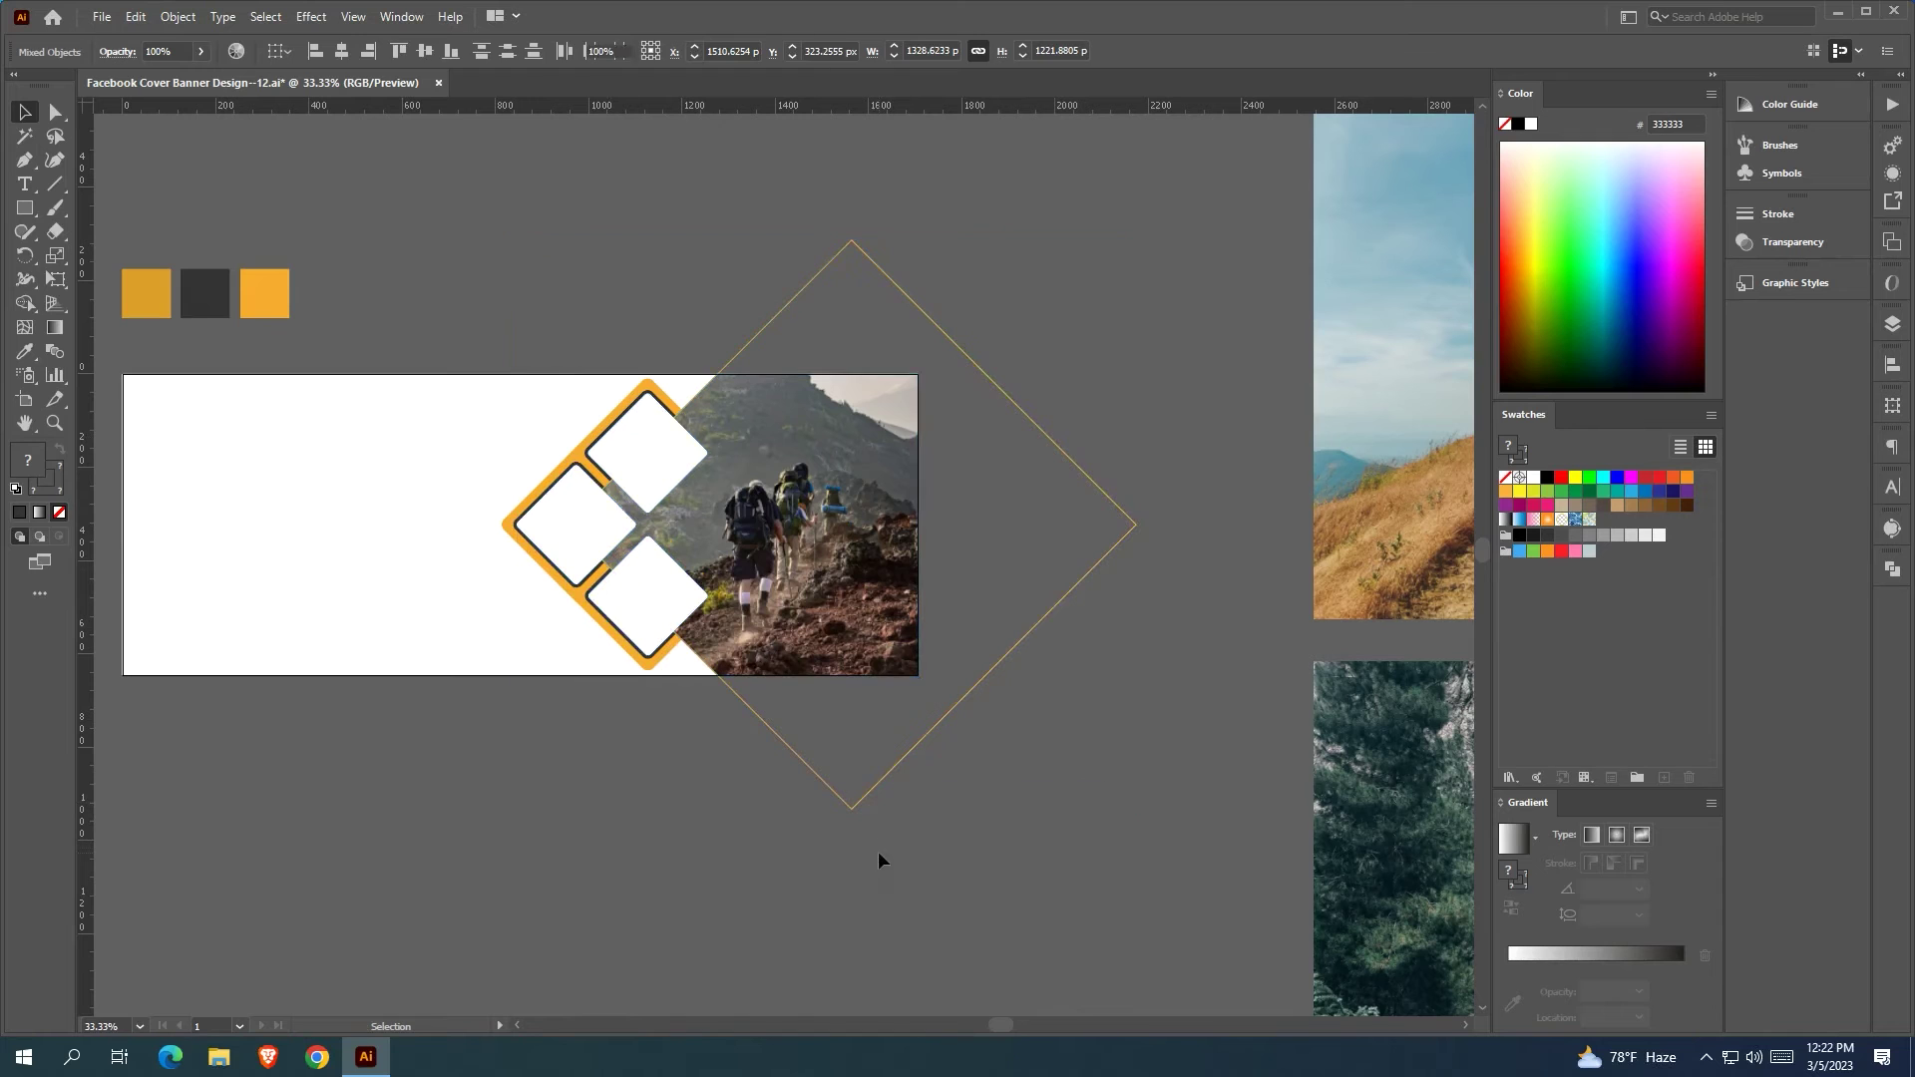
left_click(878, 852)
key("ctrl+z")
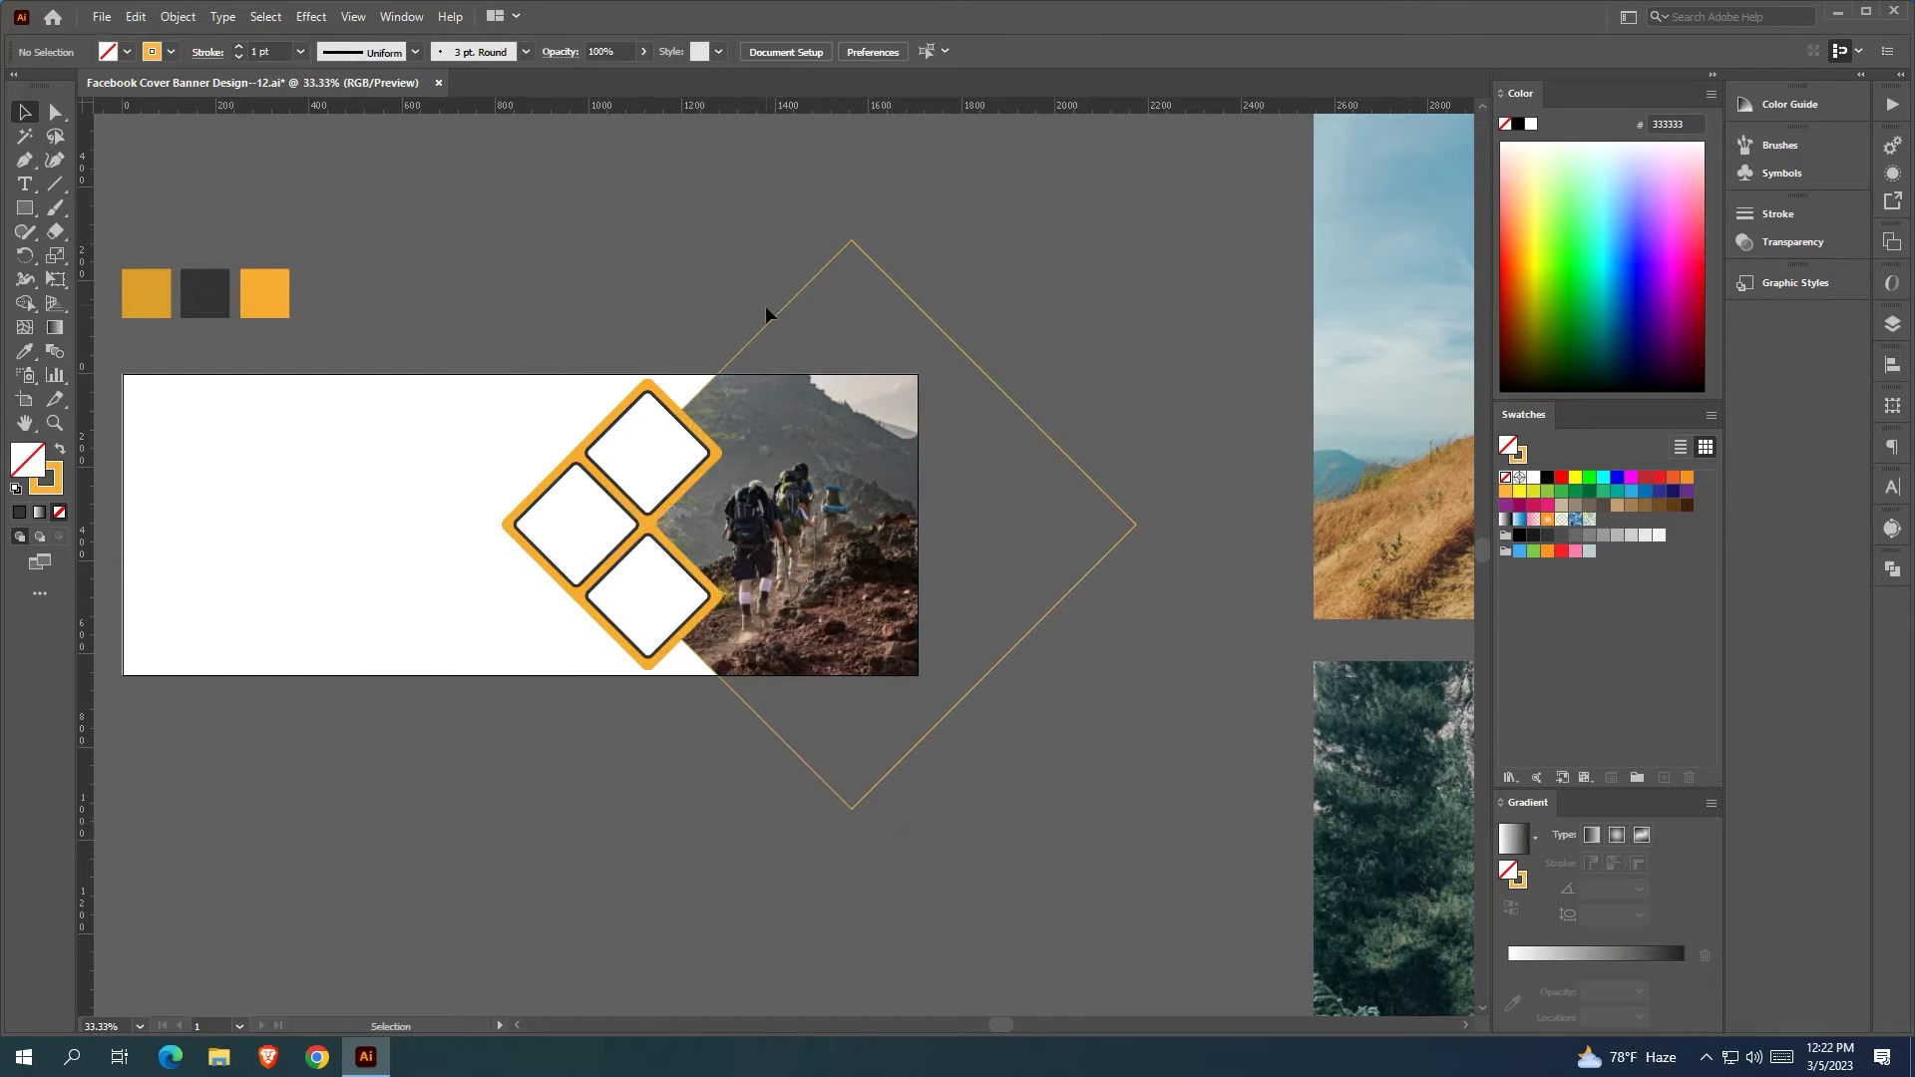
Bring the large orange diamond outline and the three inner white diamonds to the front
left_click(747, 355)
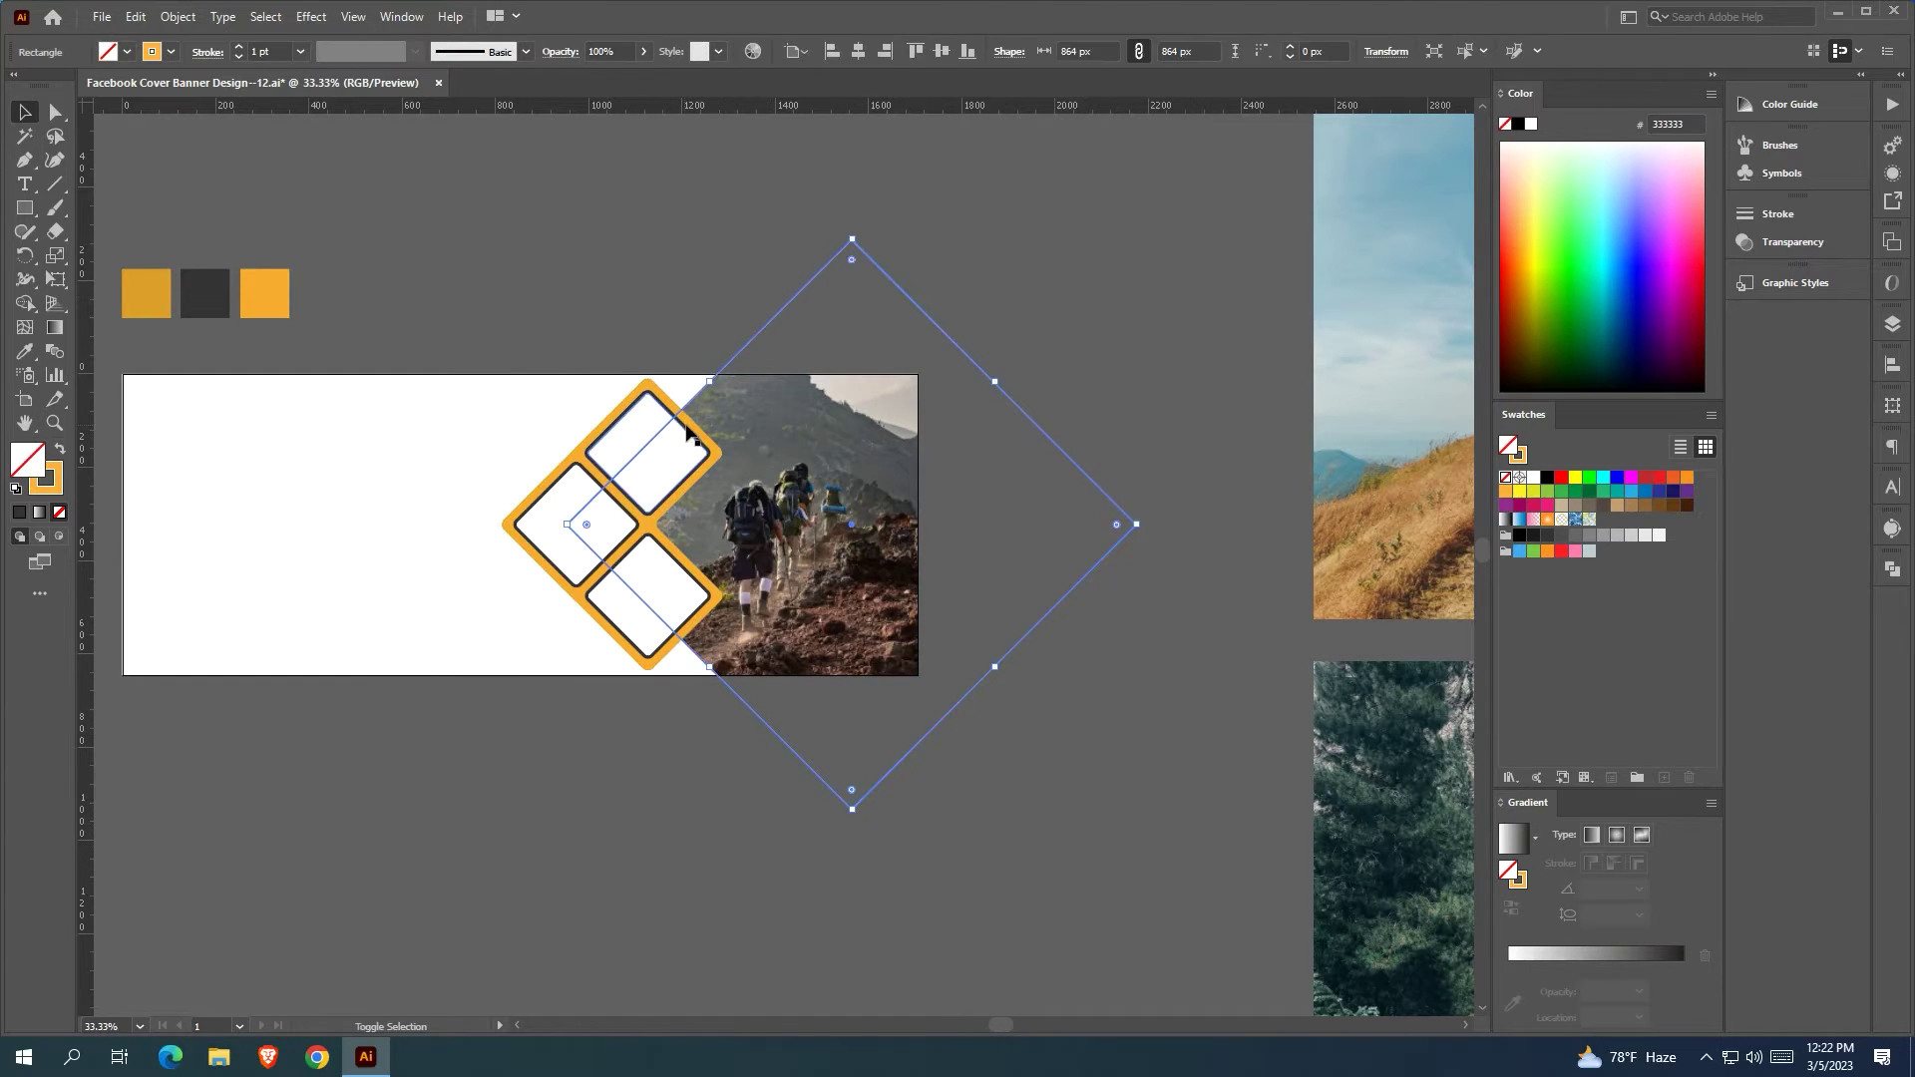
left_click(672, 459, "shift")
left_click(604, 521, "shift")
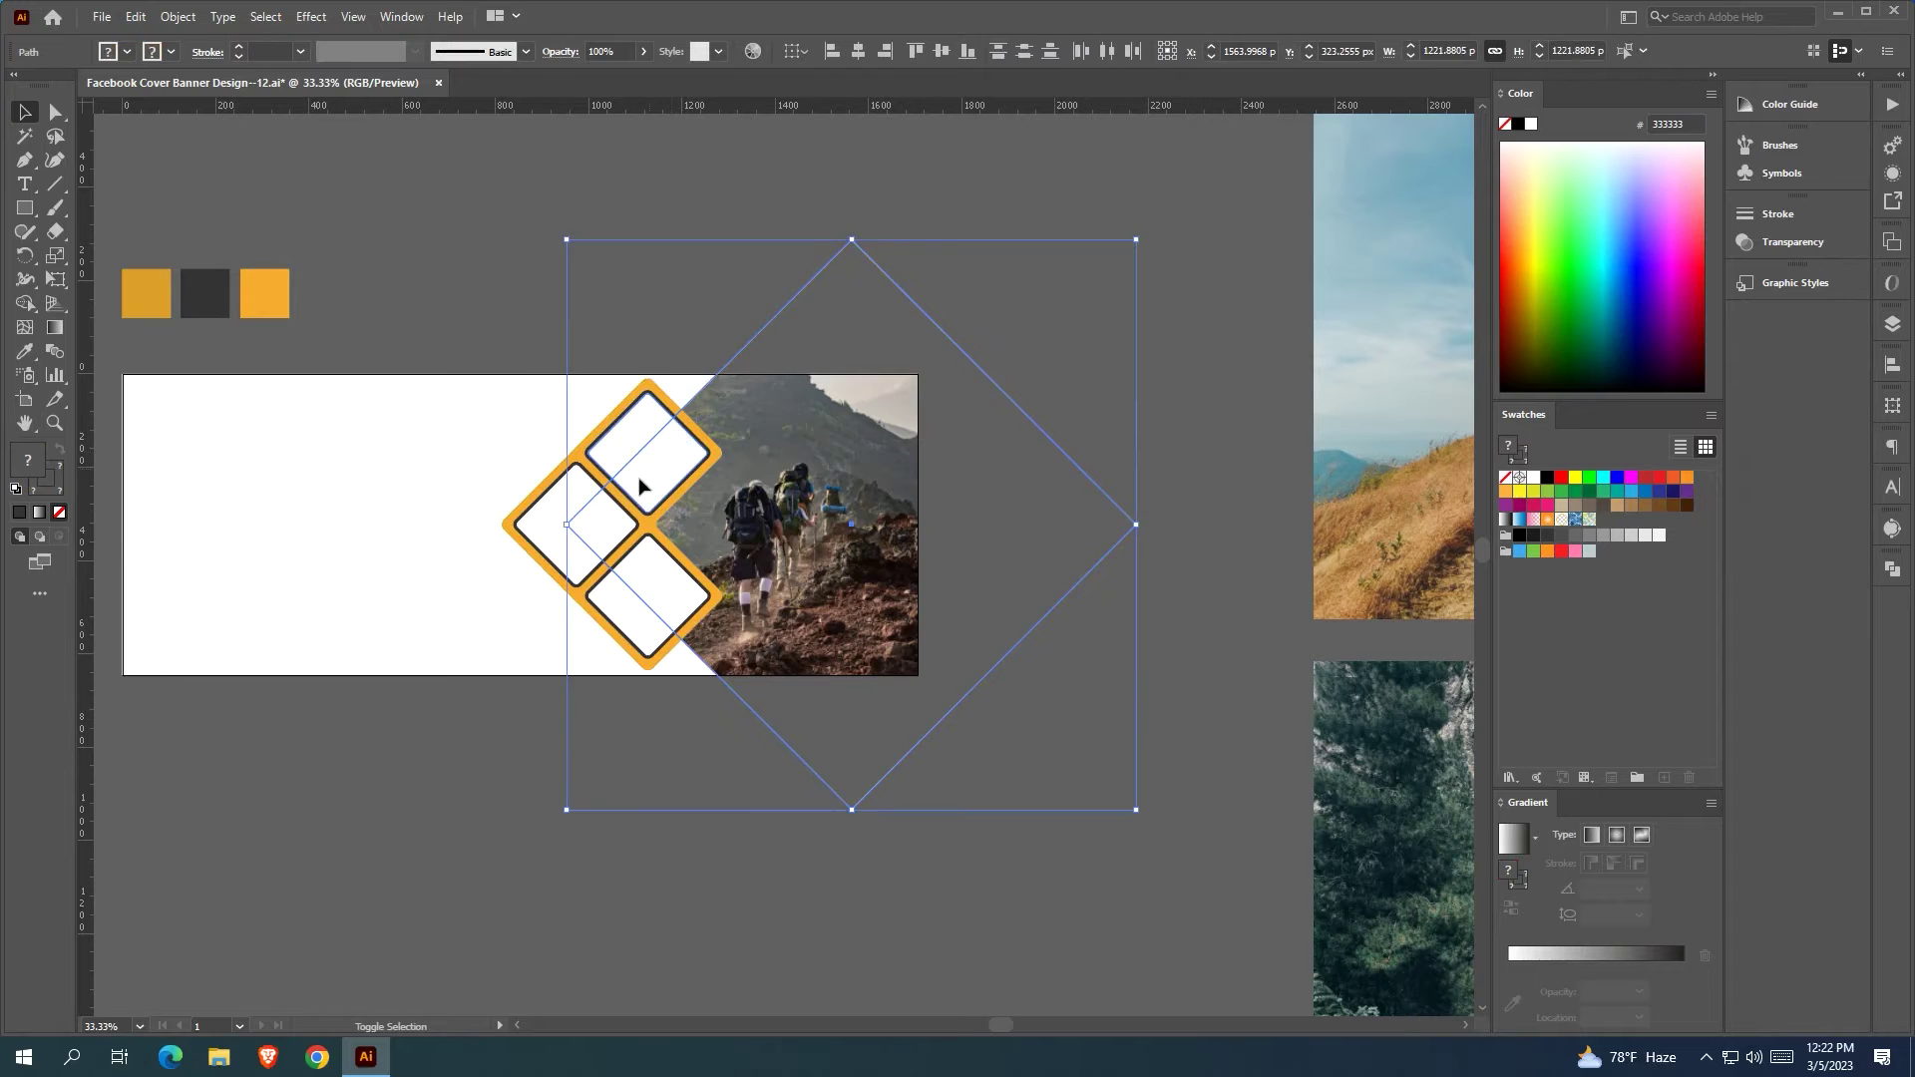
left_click(663, 582, "shift")
right_click(663, 581)
mouse_move(788, 901)
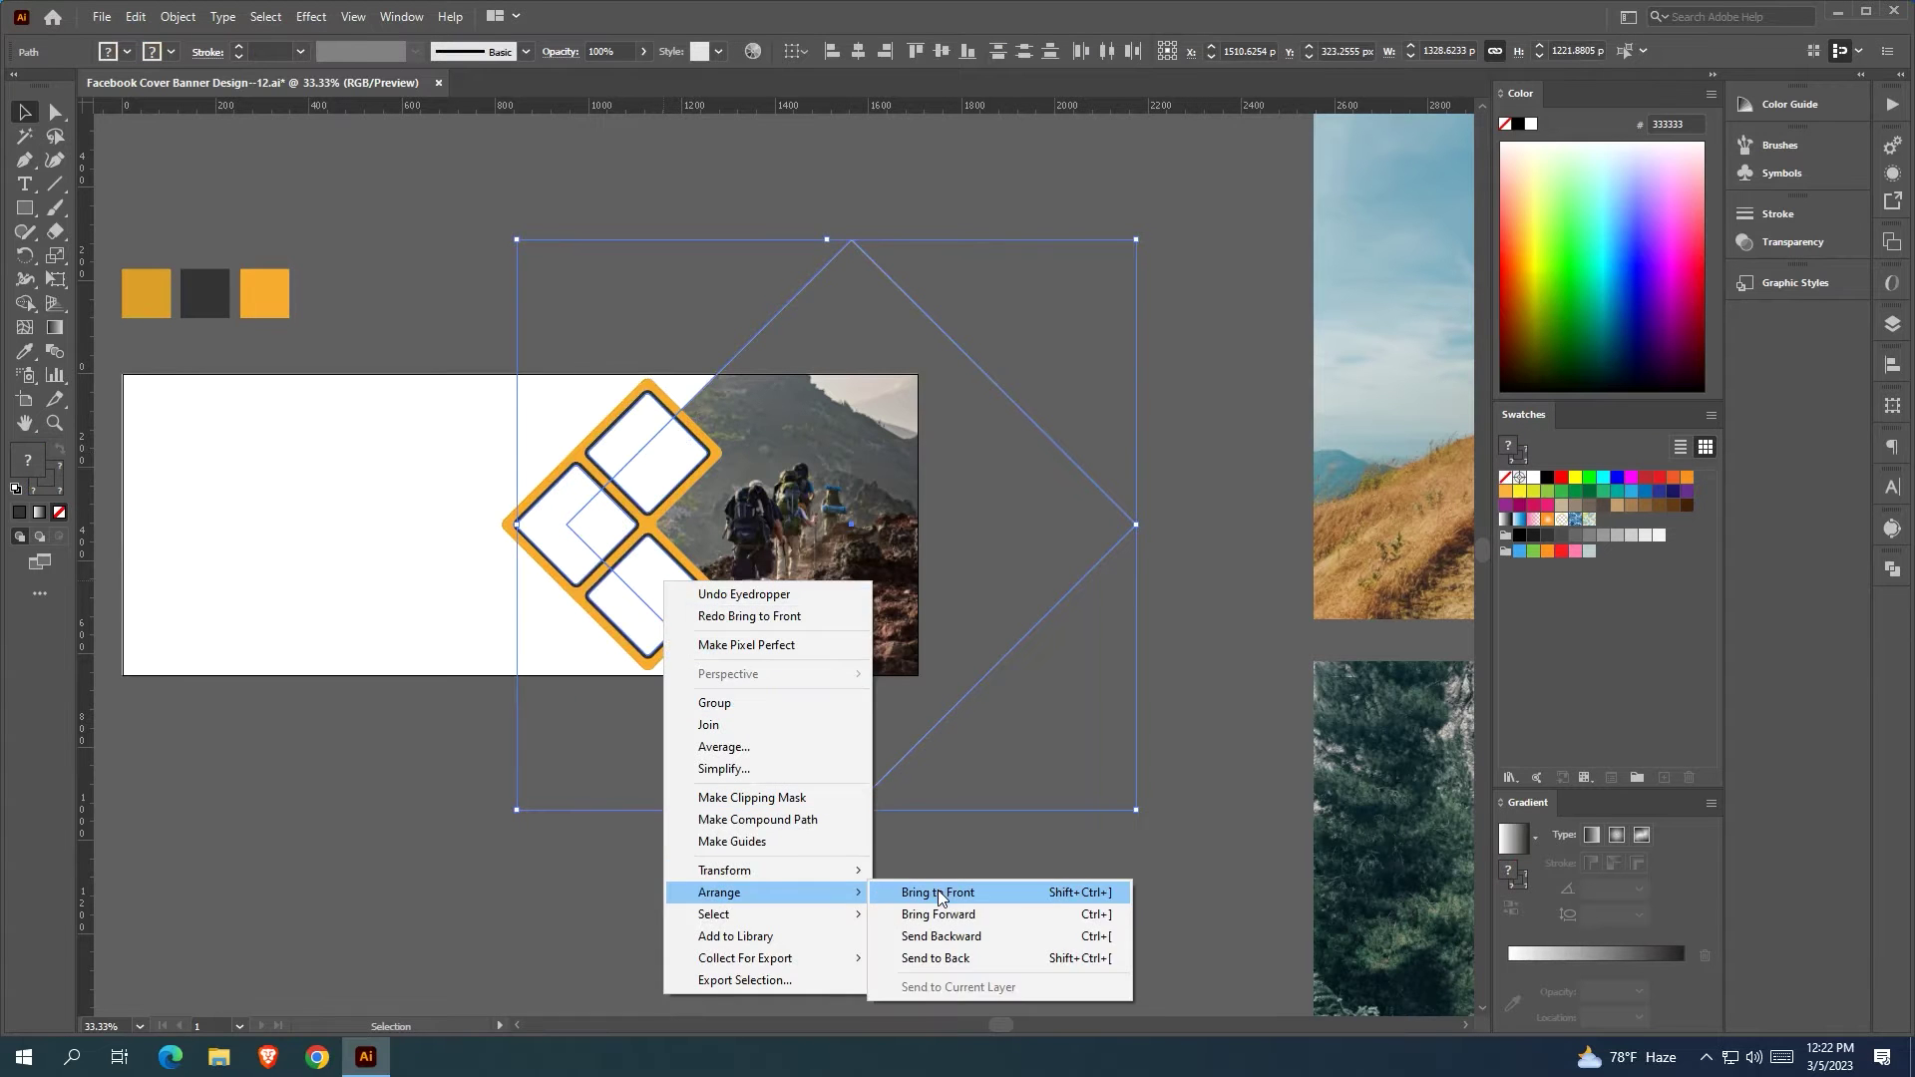
left_click(940, 891)
left_click(944, 889)
Recolor the large diamond outline's stroke with the dark grey sample color, keeping it unfilled
left_click(749, 343)
key("i")
left_click(218, 279)
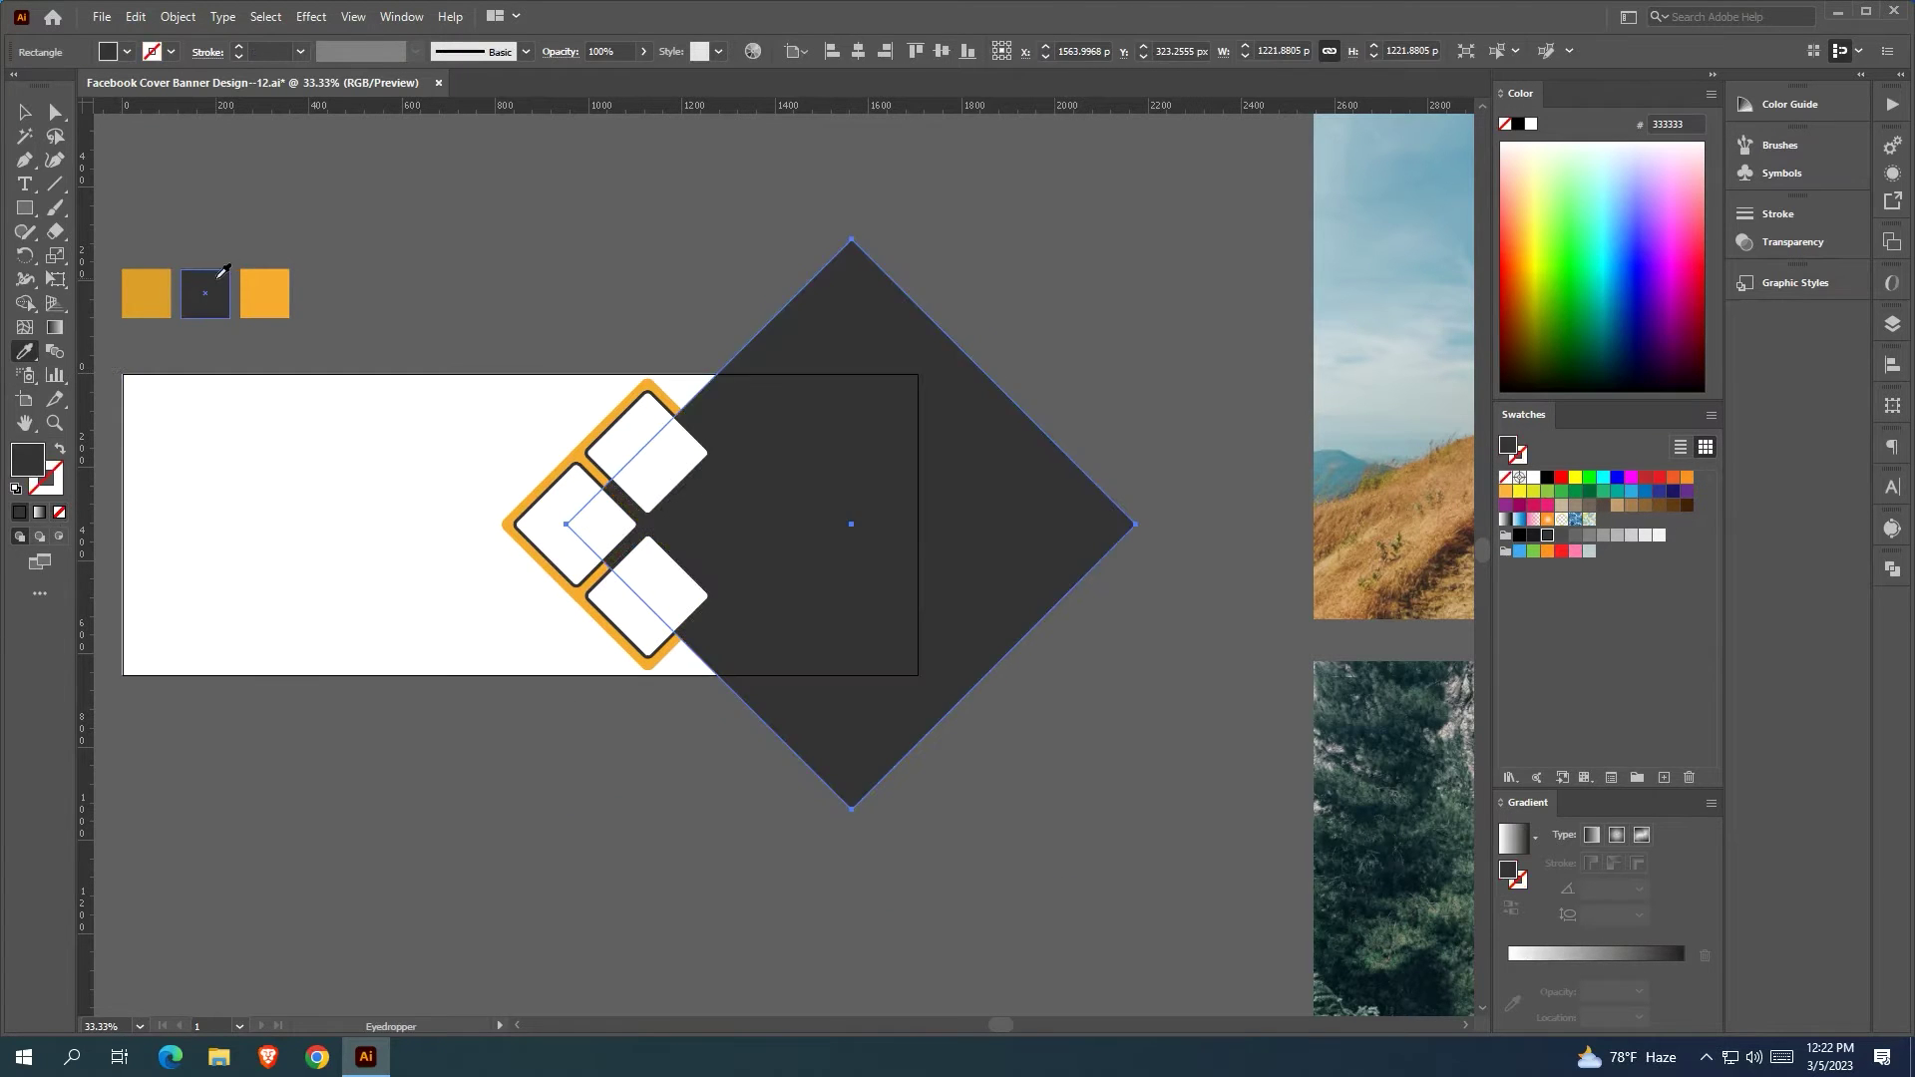
left_click(61, 449)
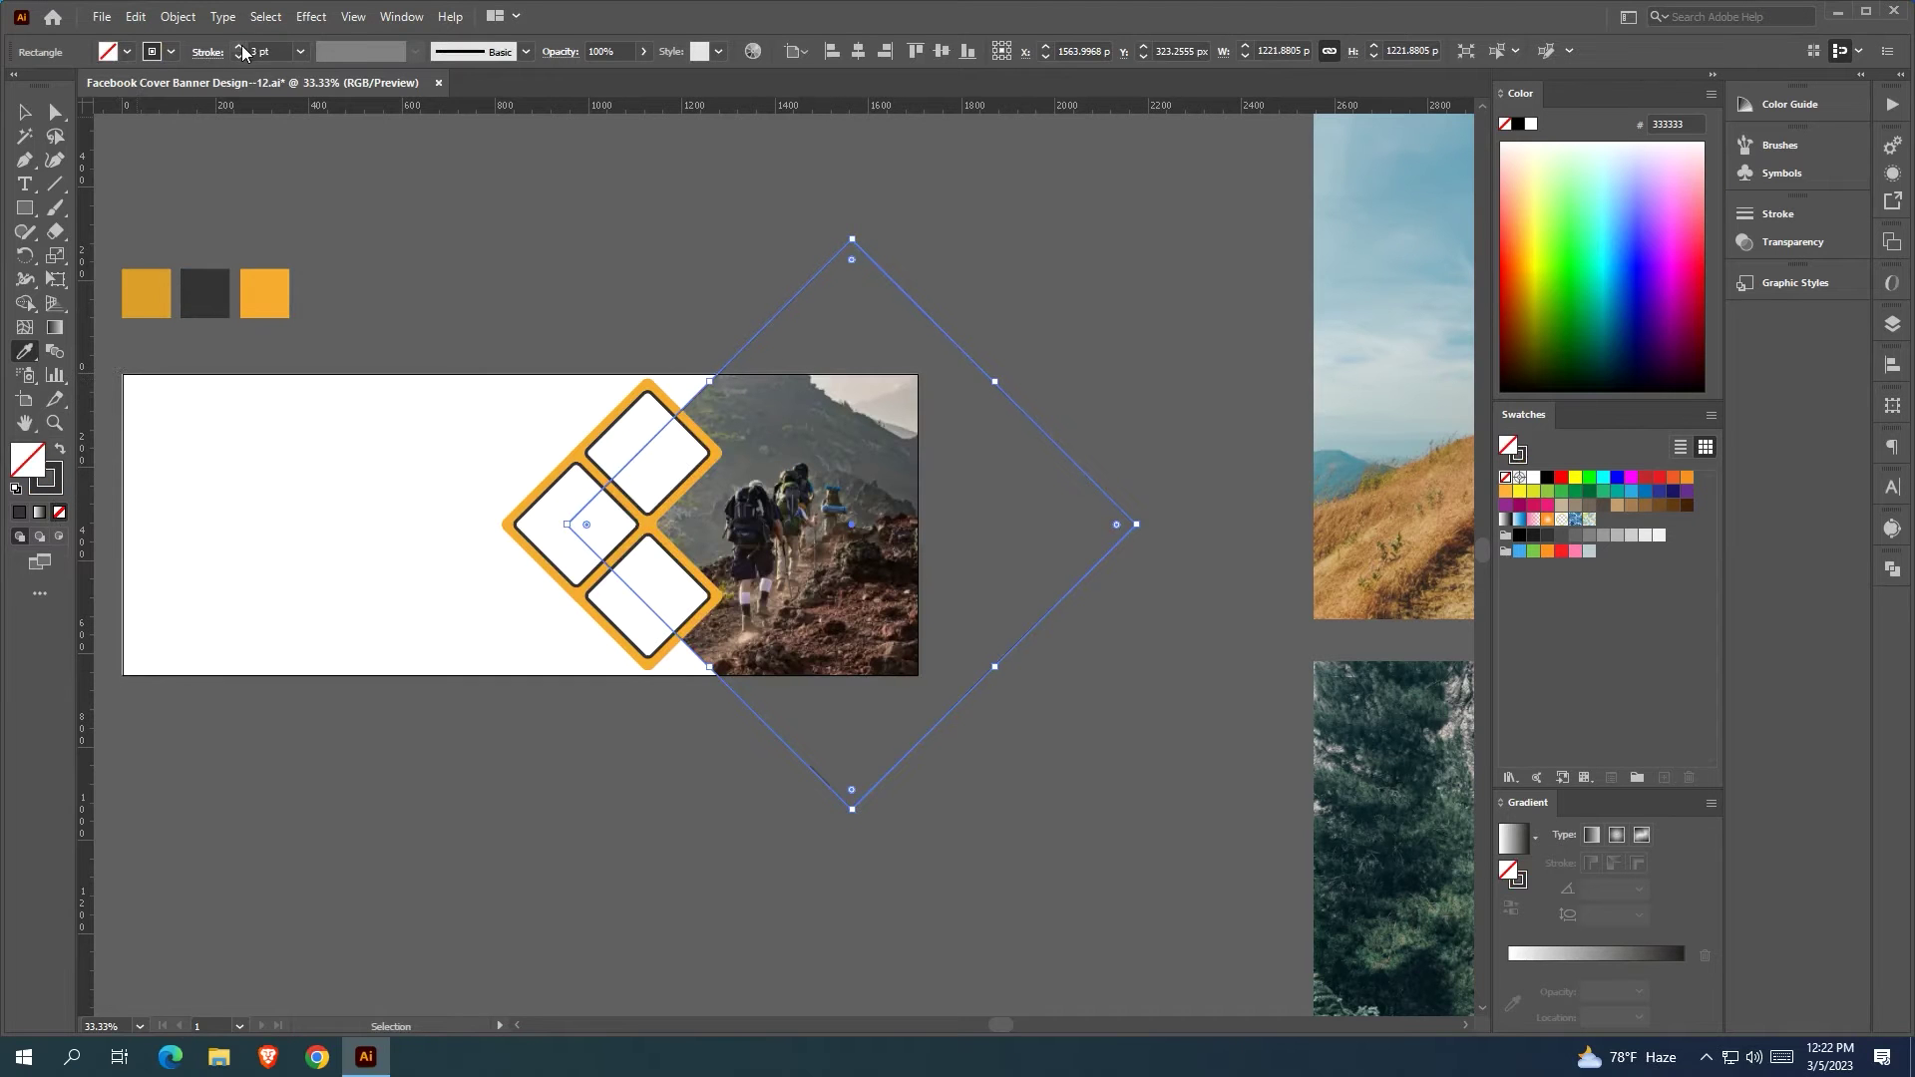
Set the large diamond outline's stroke weight to 8 pt
scroll(674, 398, "up", 3)
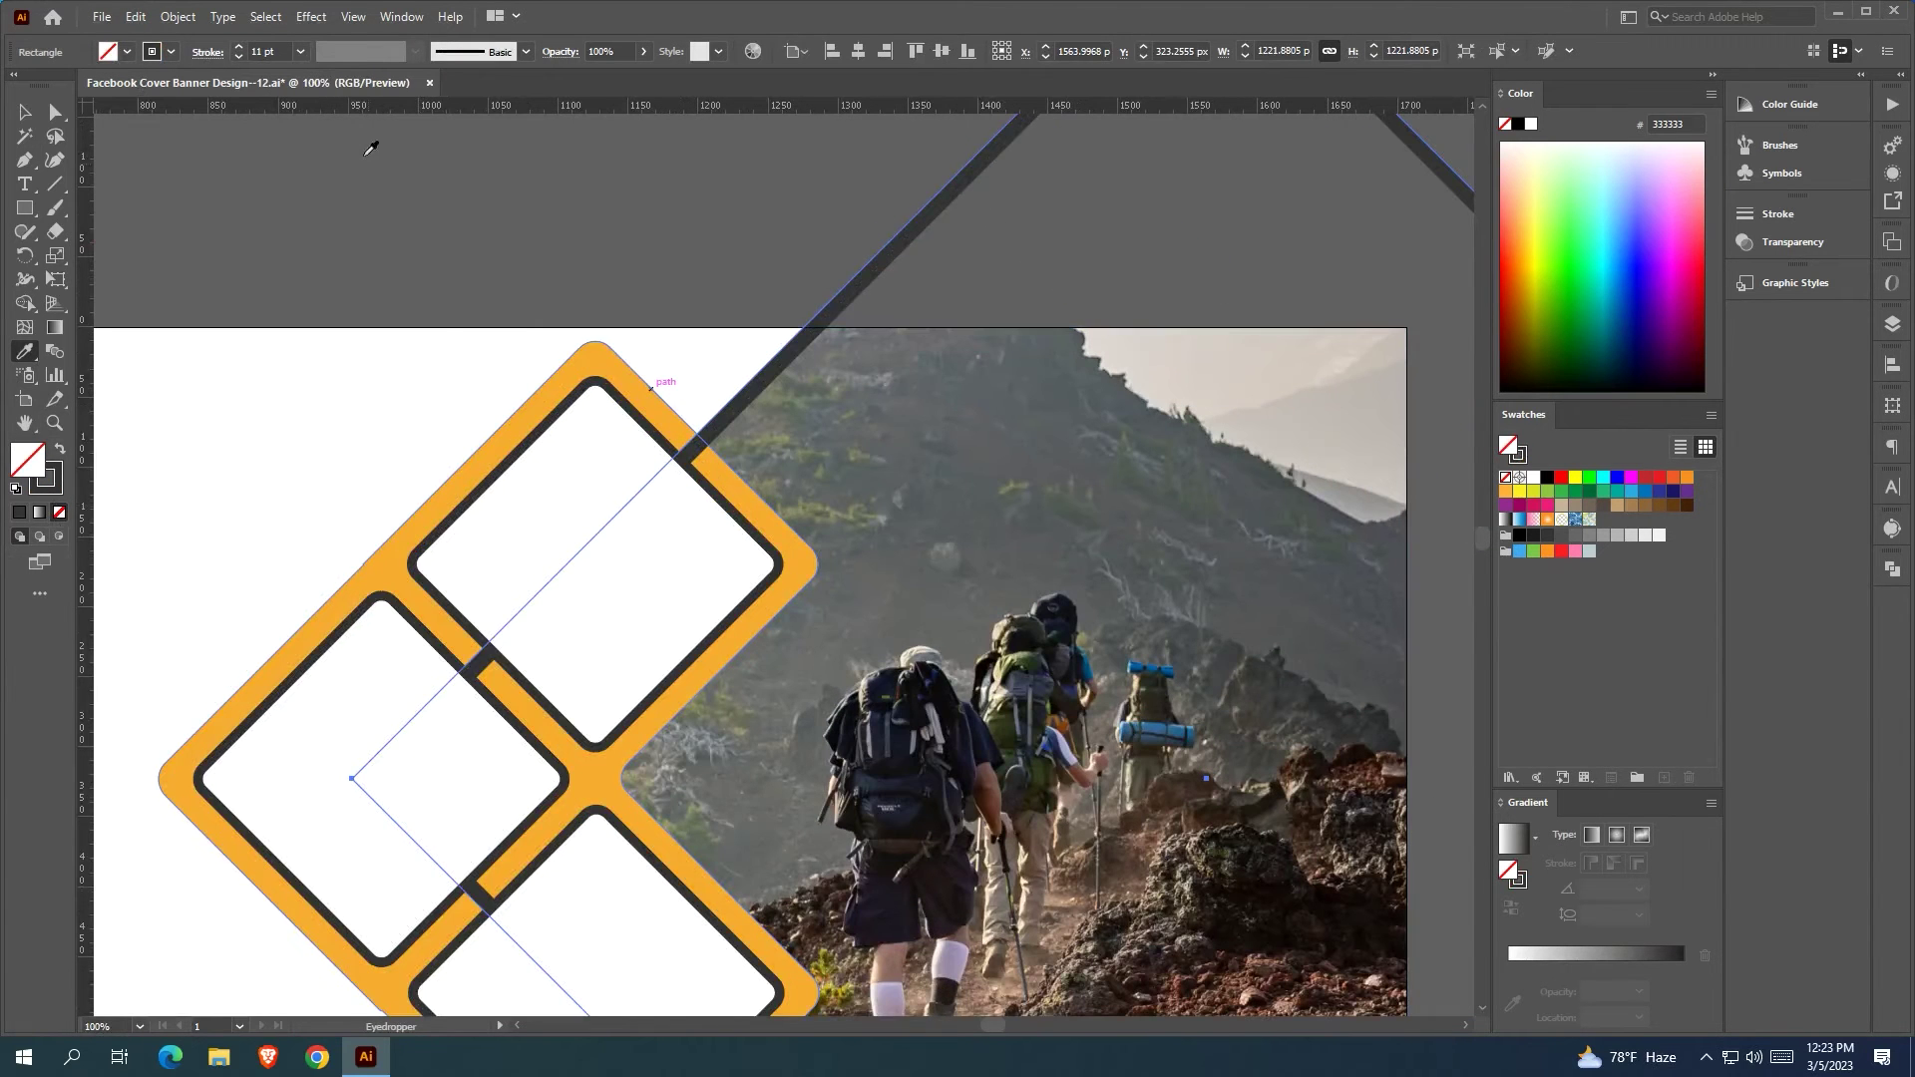
left_click(239, 57)
left_click(239, 57)
left_click(239, 57)
left_click(239, 57)
left_click(240, 45)
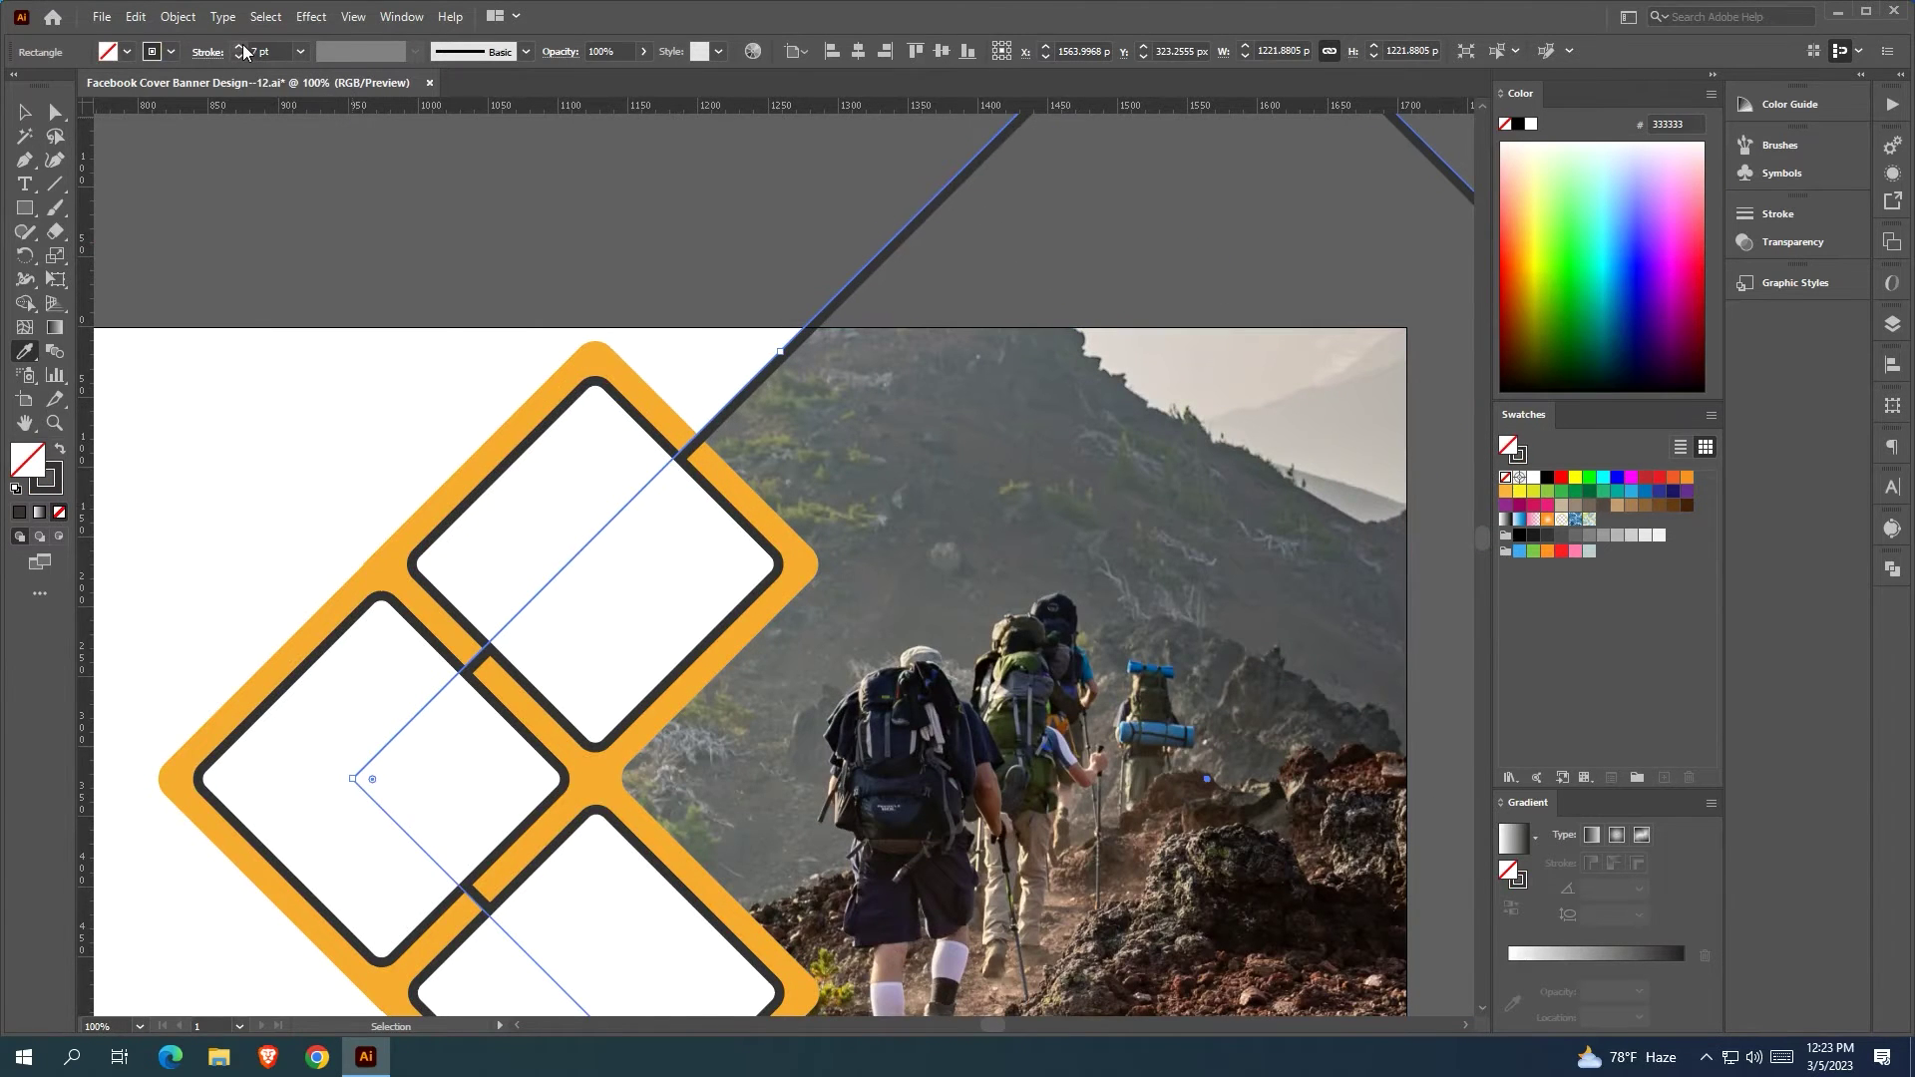
left_click(25, 112)
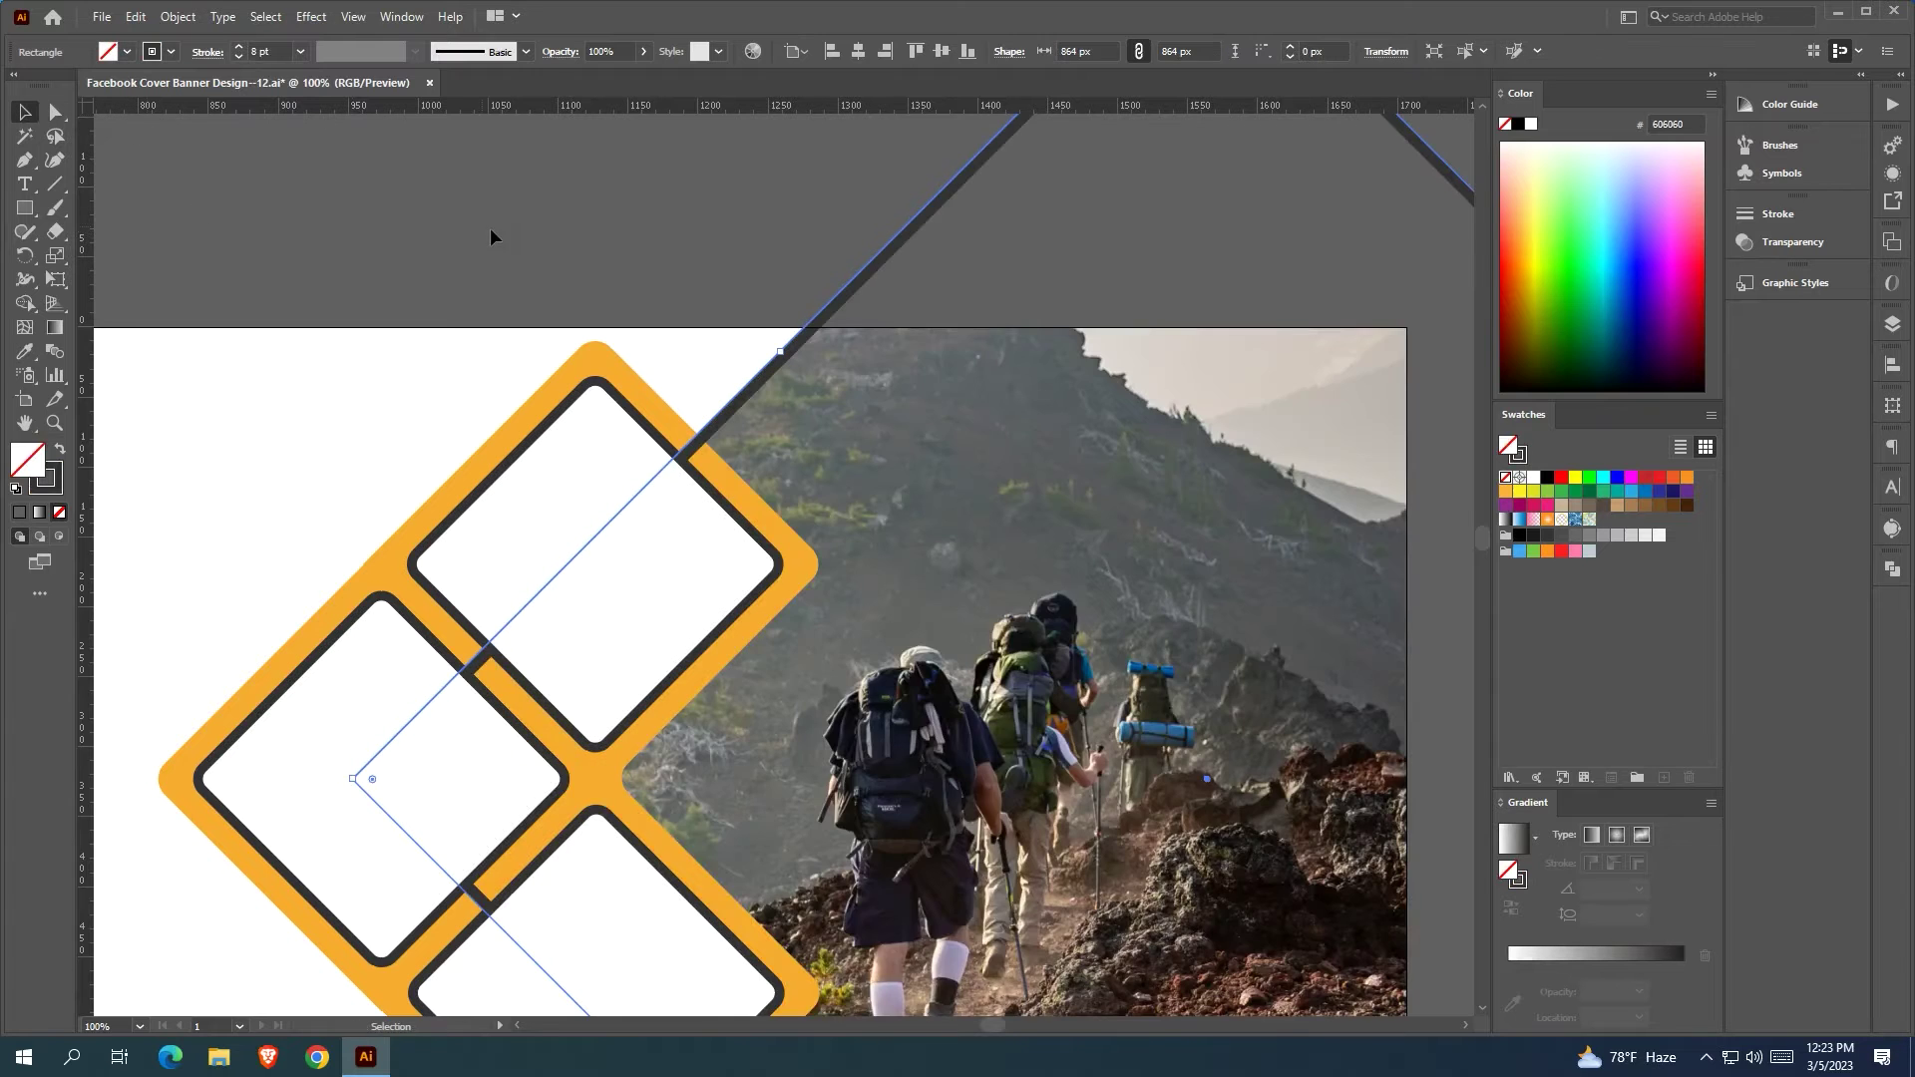
left_click(523, 255)
Place the golden grass hiker photo over the left white diamond and clip it to that diamond
scroll(524, 256, "down", 3)
left_click_drag(523, 257, 518, 316)
scroll(517, 315, "down", 1)
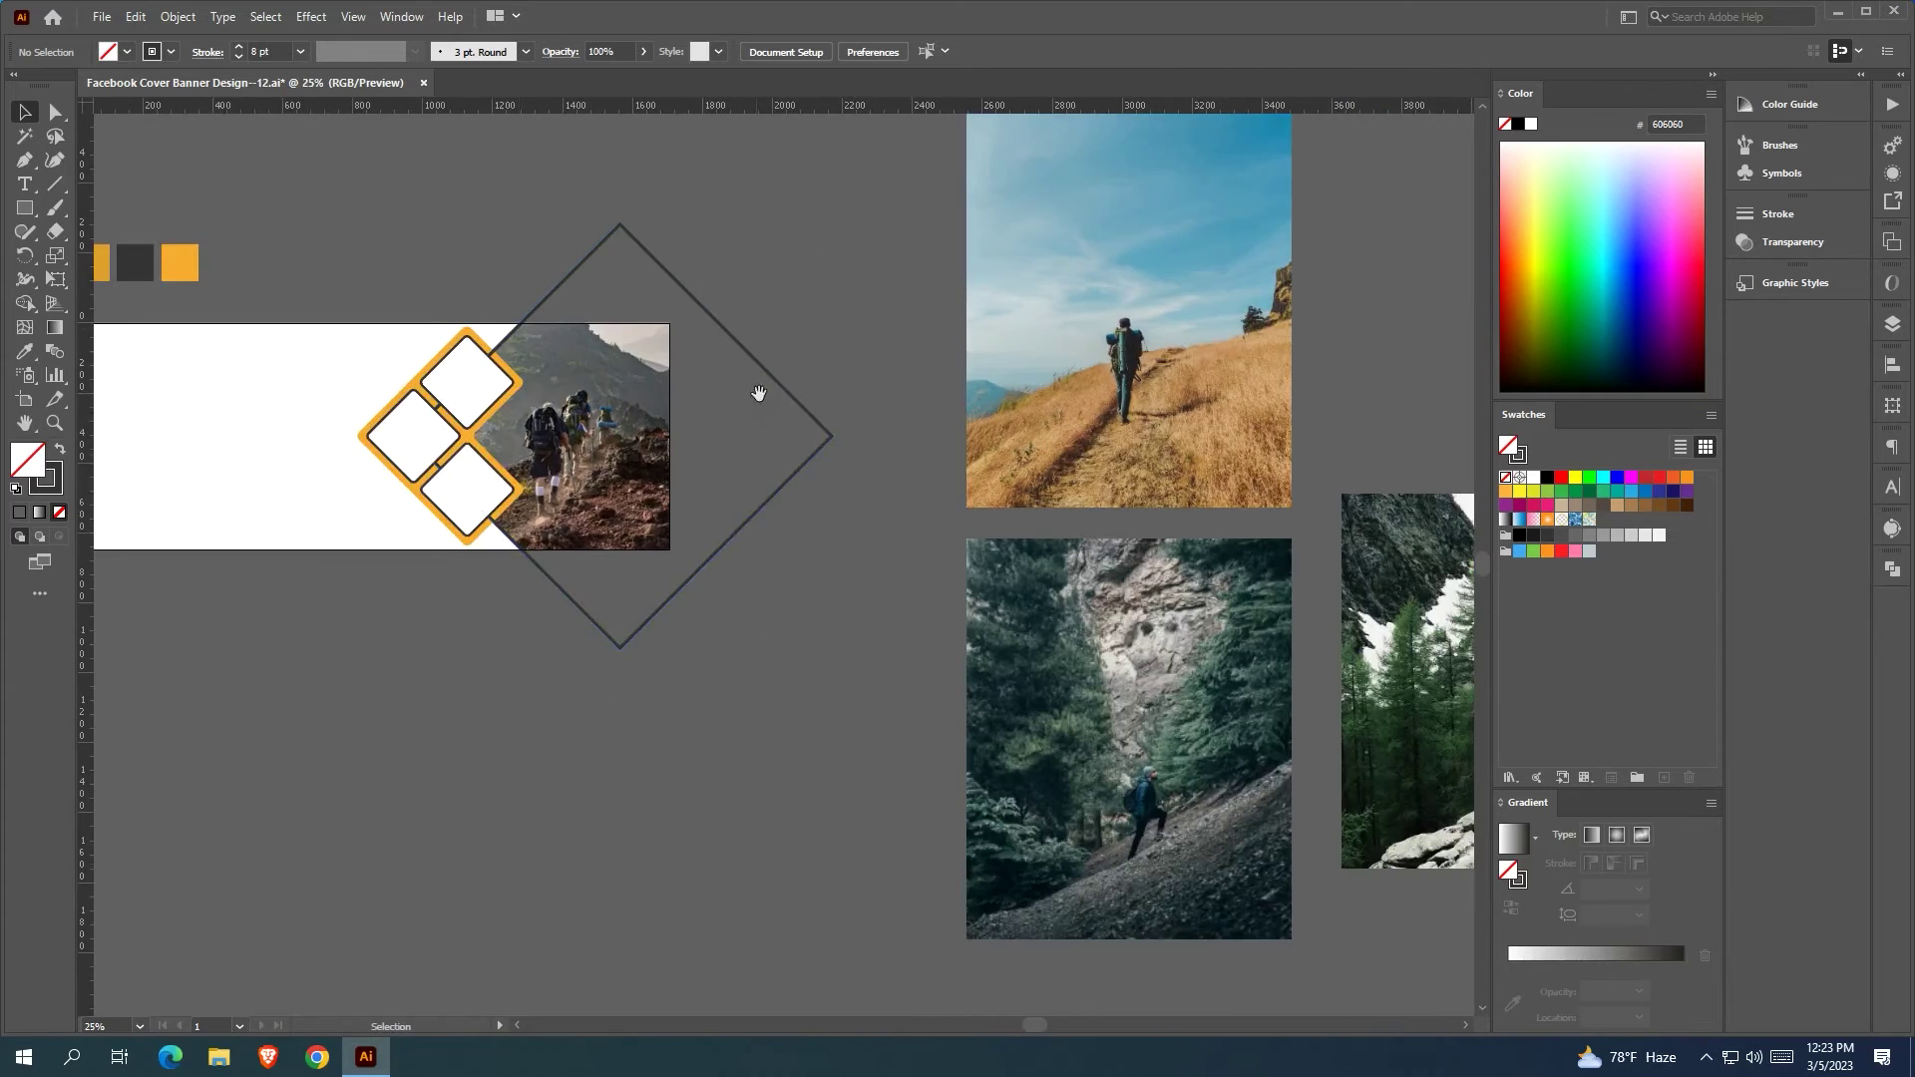
left_click_drag(759, 393, 703, 446)
left_click_drag(1035, 391, 290, 520)
scroll(345, 504, "up", 2)
right_click(362, 498)
left_click(453, 661)
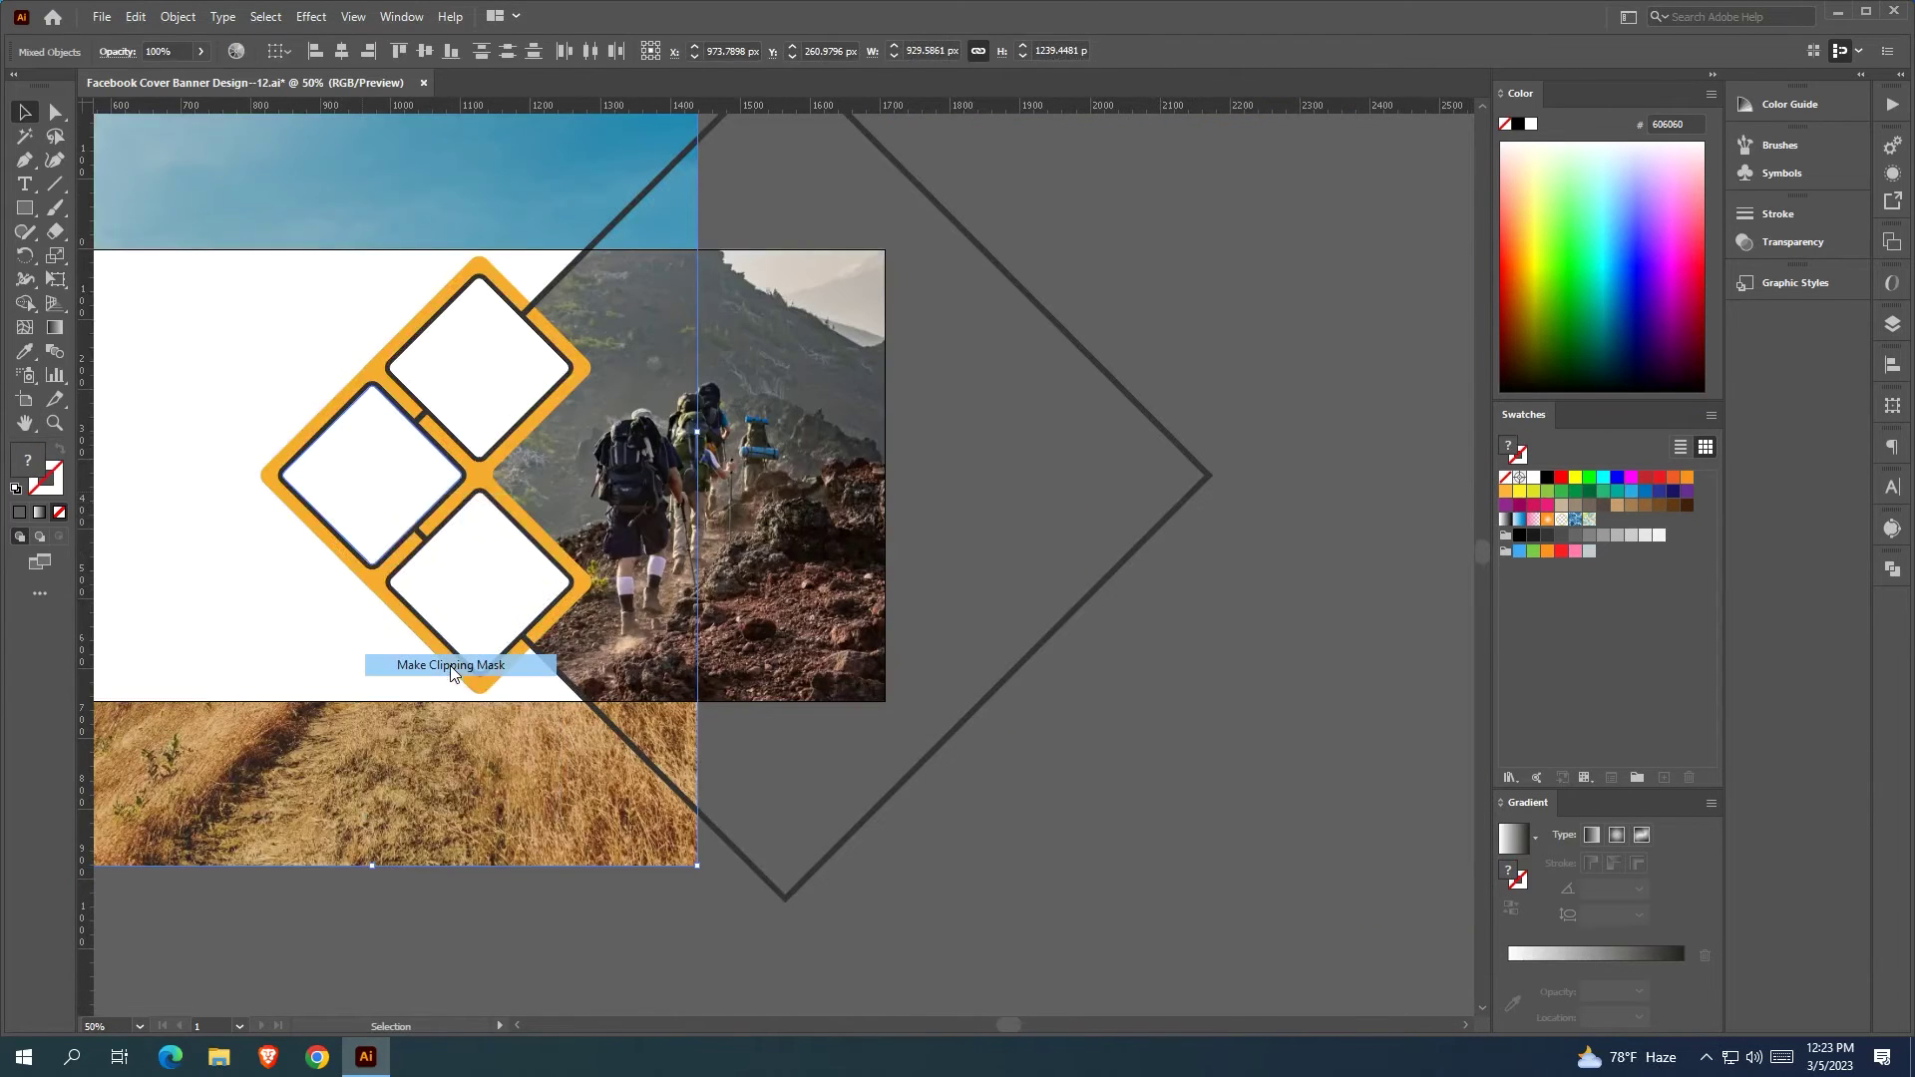
Scale down and reposition the golden grass photo within its clipping mask so the hiker fits the left diamond
scroll(451, 666, "left", 2)
scroll(451, 667, "up", 1)
left_click(135, 51)
left_click_drag(885, 541, 630, 454)
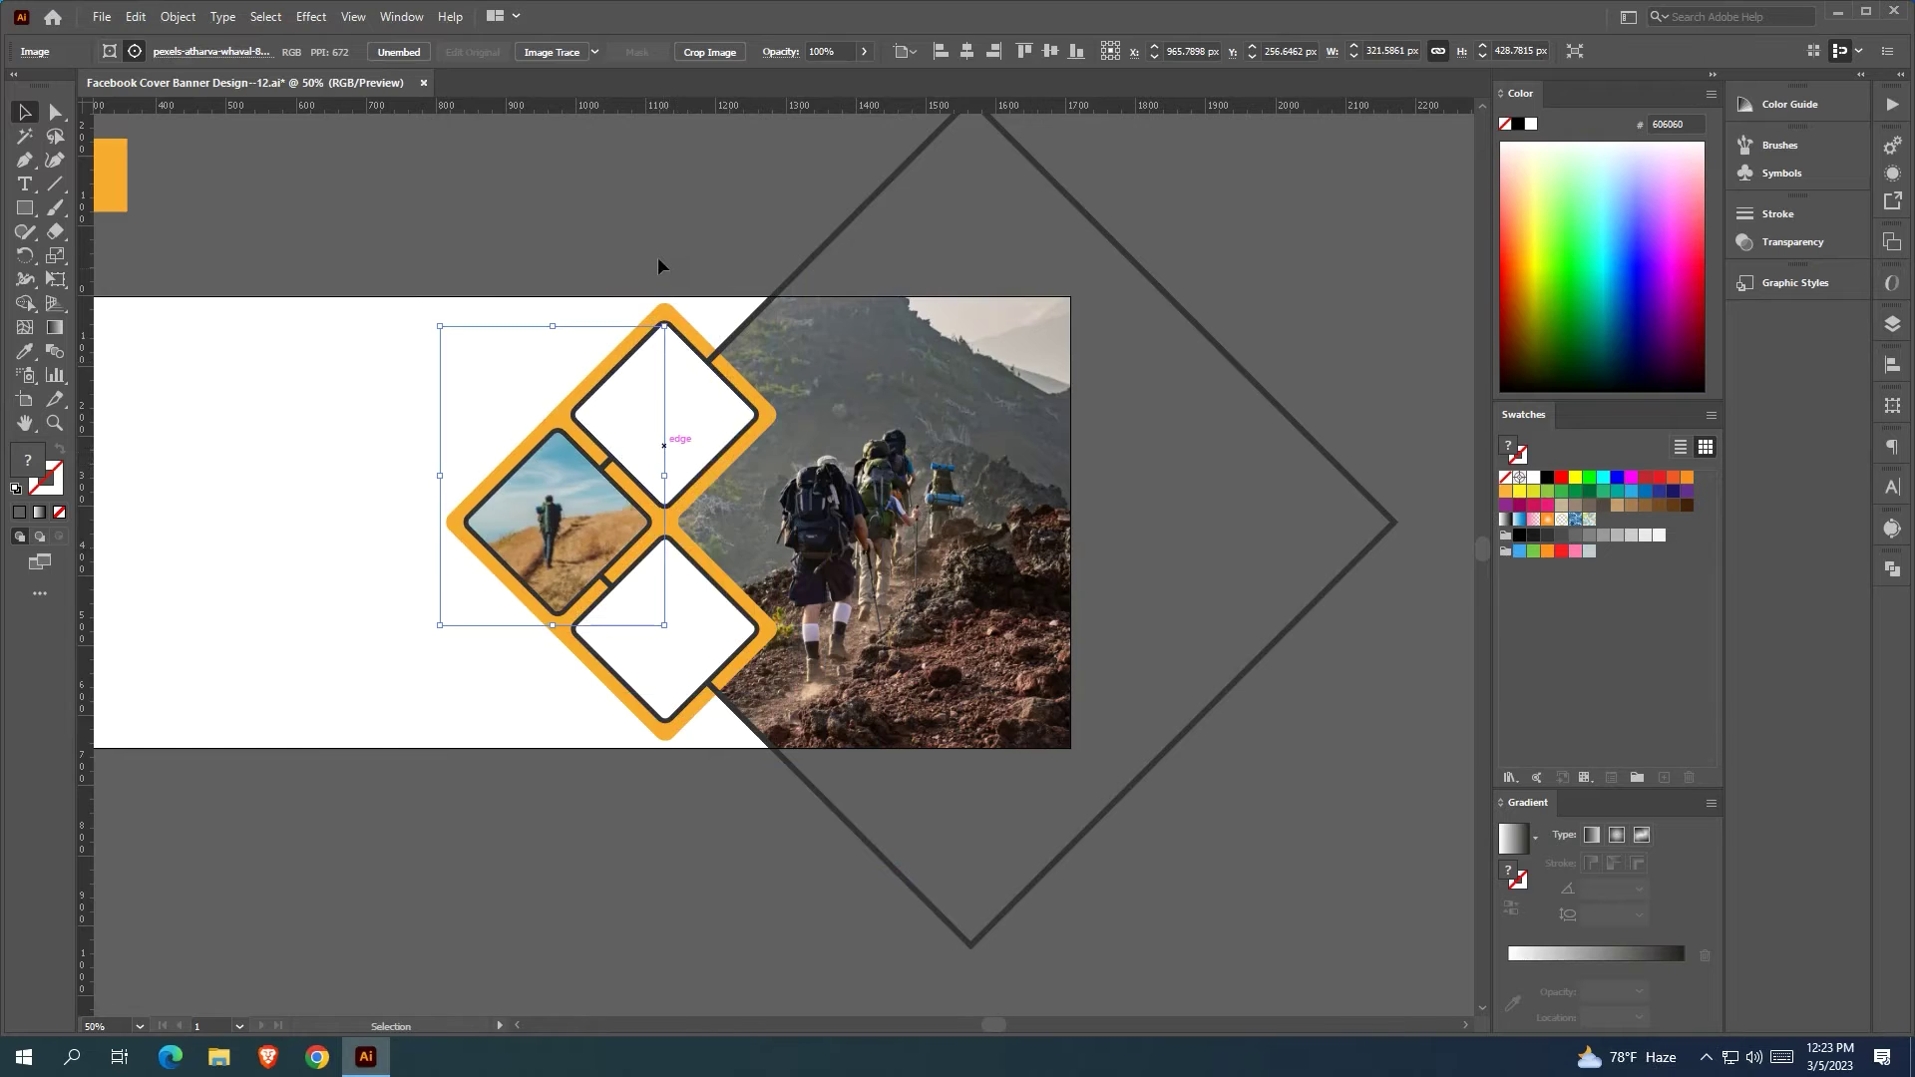
left_click(658, 255)
Place the forest slope hiker photo over the upper white diamond and clip it to that diamond
scroll(659, 255, "down", 2)
left_click_drag(1457, 587, 1152, 609)
left_click_drag(926, 739, 292, 363)
left_click(364, 359, "shift")
right_click(361, 358)
left_click(419, 537)
Scale down and reposition the forest slope photo within its clipping mask so the hiker fits the upper diamond
key("ctrl+plus")
key("ctrl+plus")
key("ctrl+plus")
key("ctrl+plus")
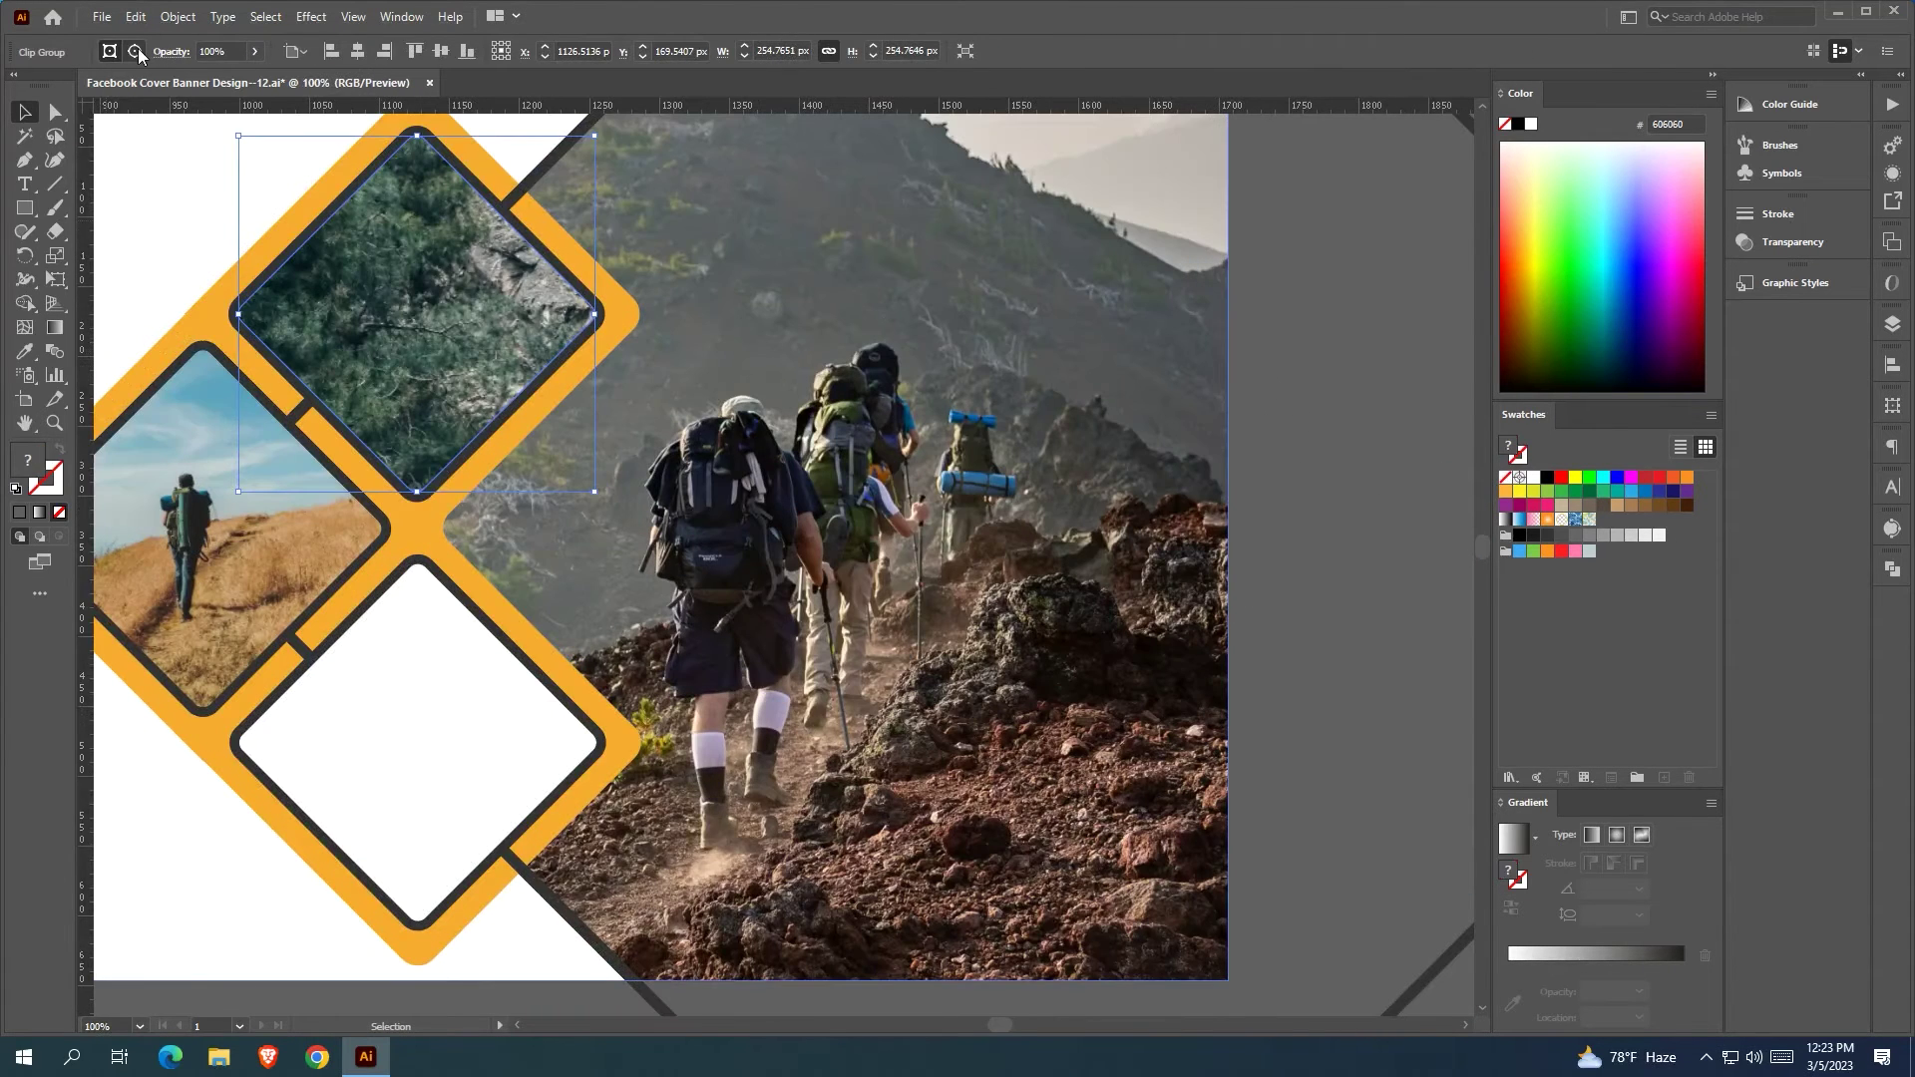
key("ctrl+minus")
left_click_drag(1172, 461, 799, 429)
left_click_drag(767, 394, 772, 395)
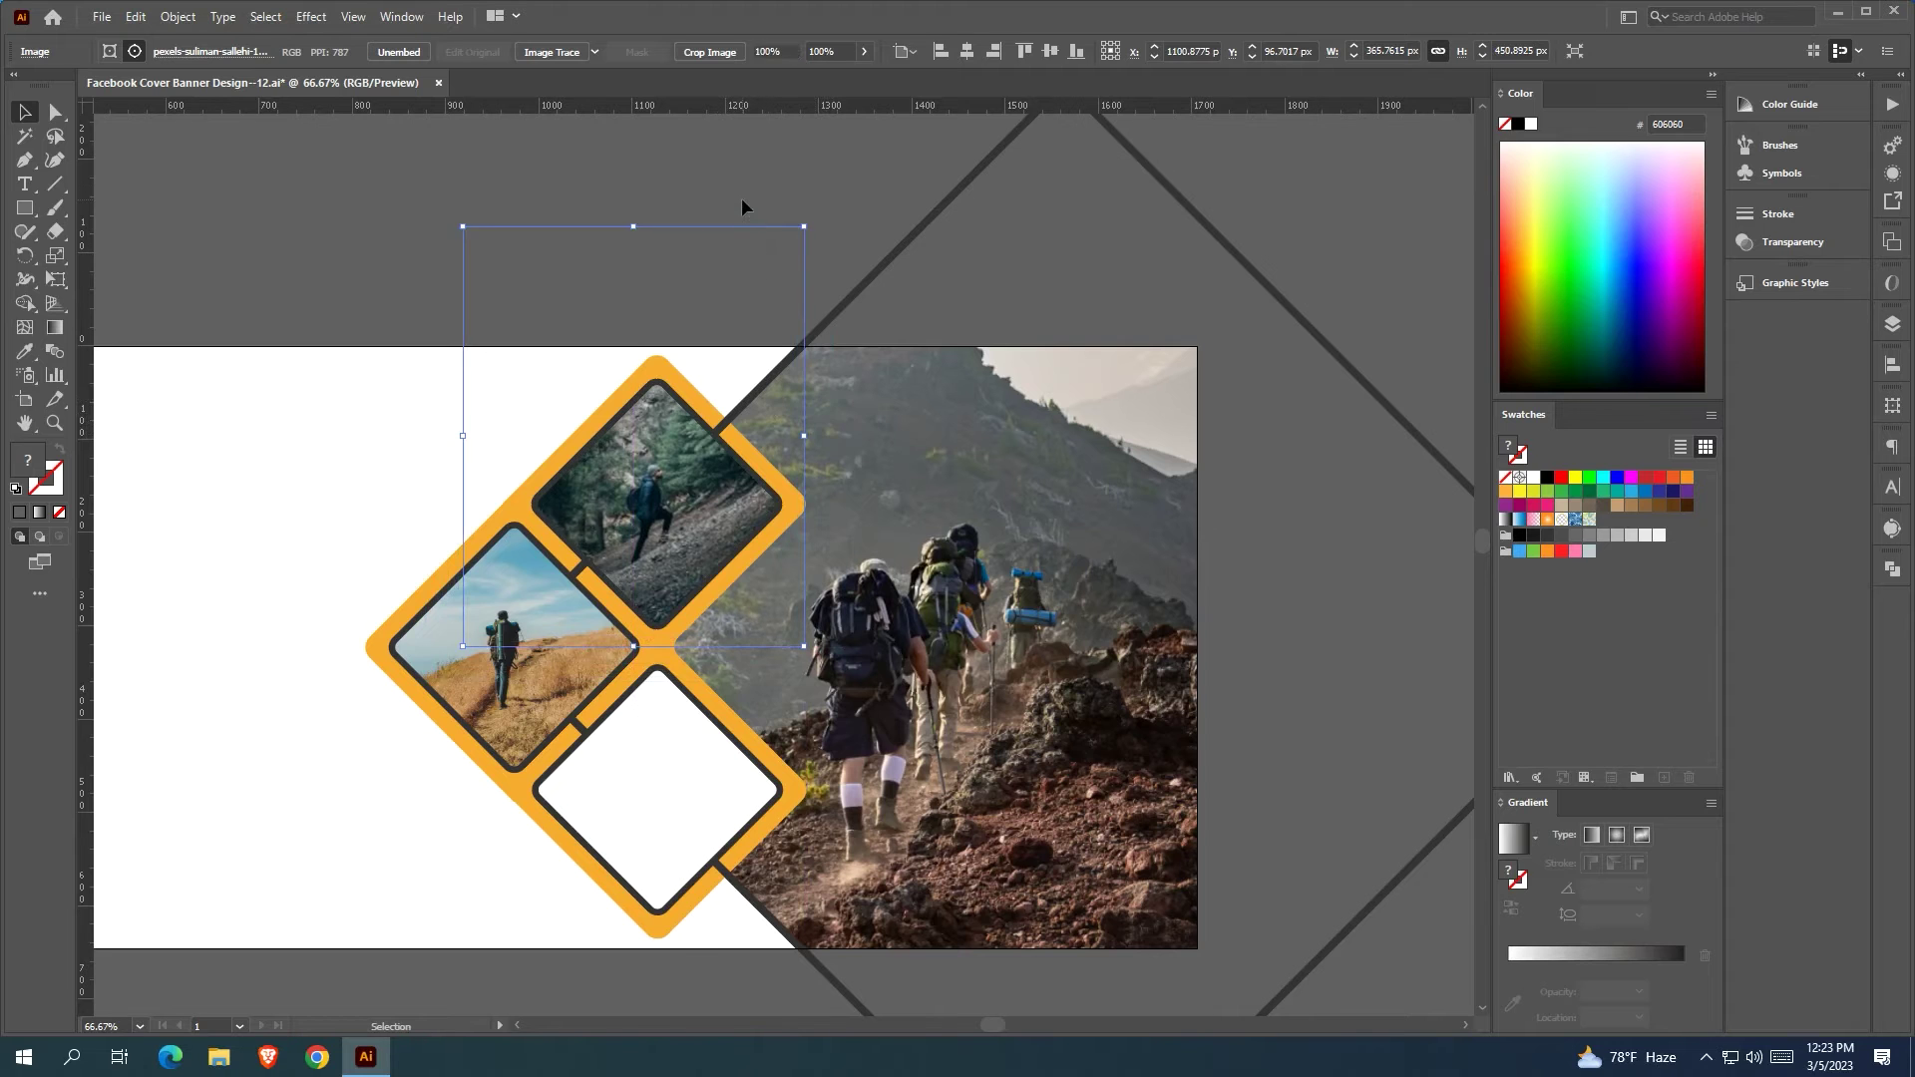
left_click(740, 197)
Place the pine forest hiker photo over the lower white diamond and clip it to that diamond
scroll(743, 198, "down", 3)
left_click_drag(1307, 517, 531, 413)
left_click_drag(1248, 600, 605, 542)
left_click_drag(684, 744, 1260, 896)
left_click_drag(1194, 751, 712, 617)
left_click(636, 541, "shift")
right_click(638, 536)
left_click(714, 709)
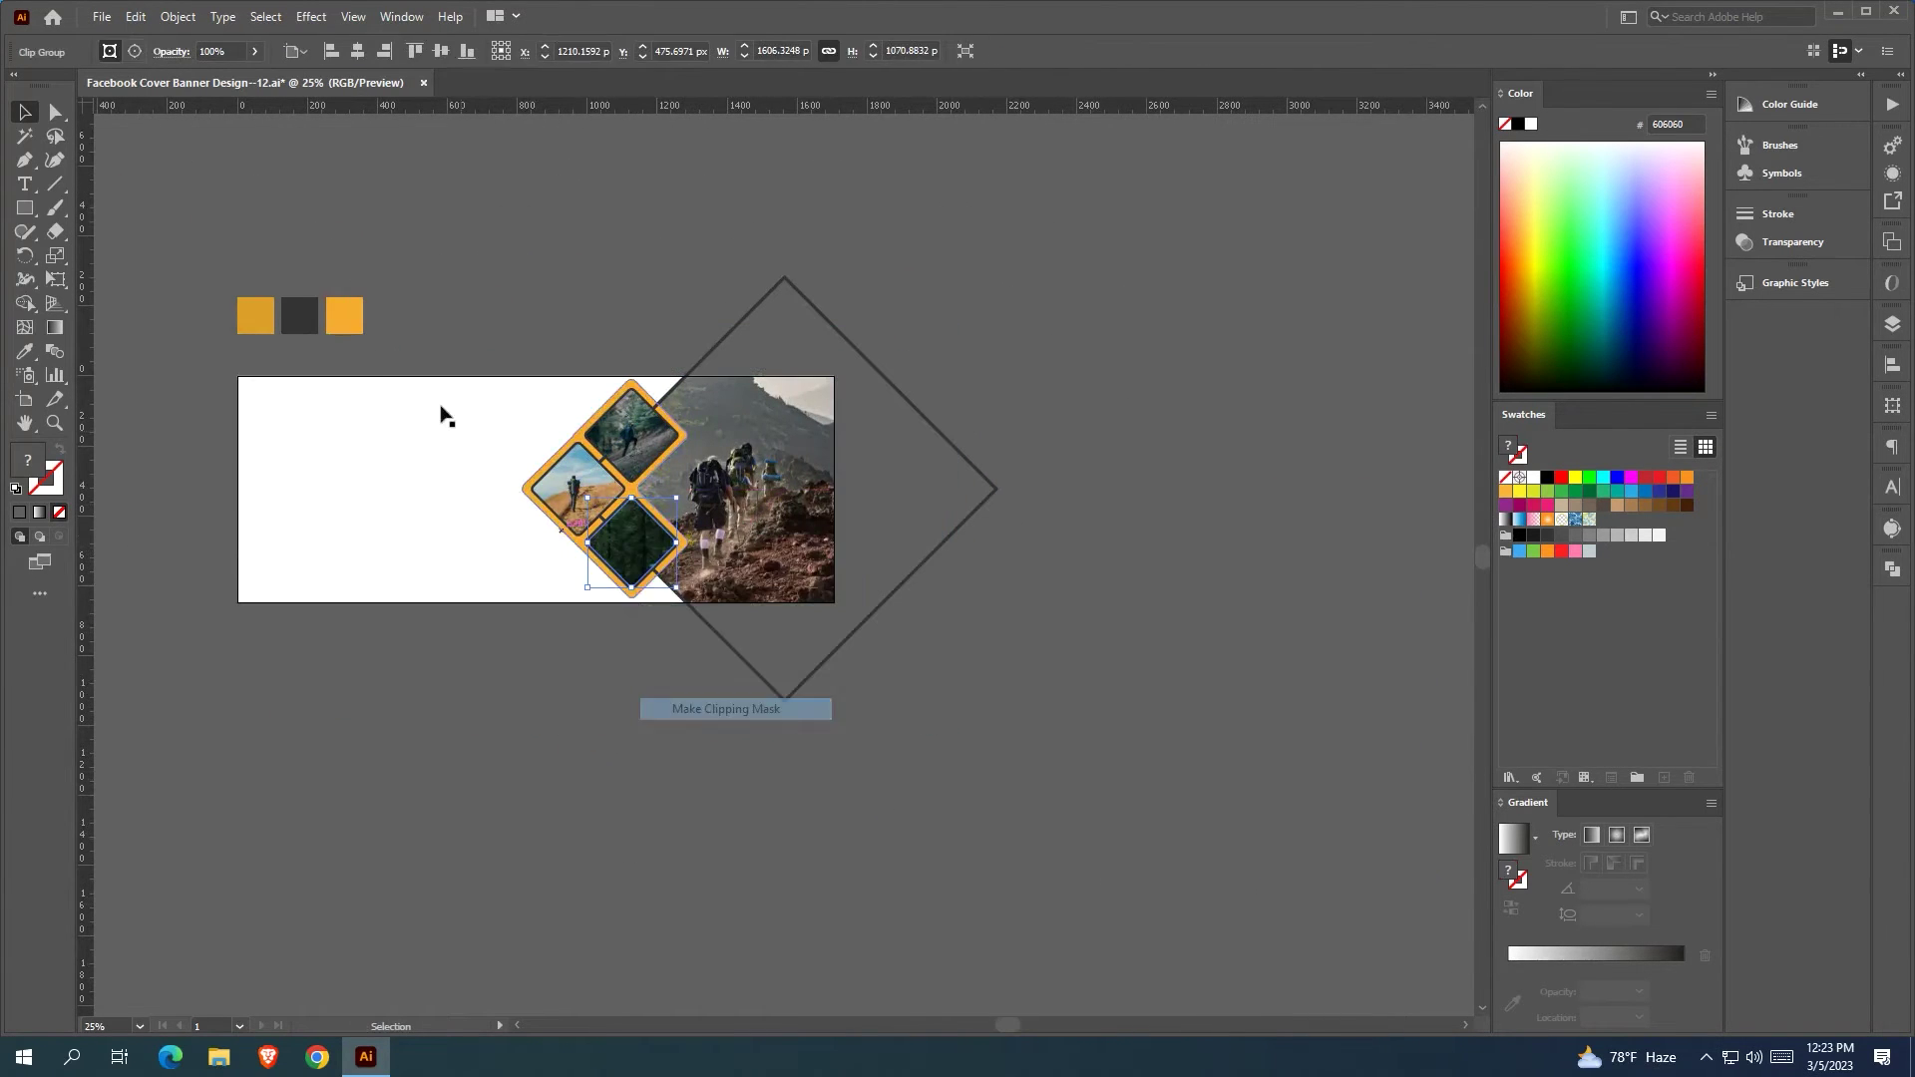
Scale down and reposition the pine forest photo within its clipping mask so the hiker fits the lower diamond
left_click_drag(944, 543, 650, 561)
scroll(693, 548, "up", 3)
scroll(649, 567, "up", 1)
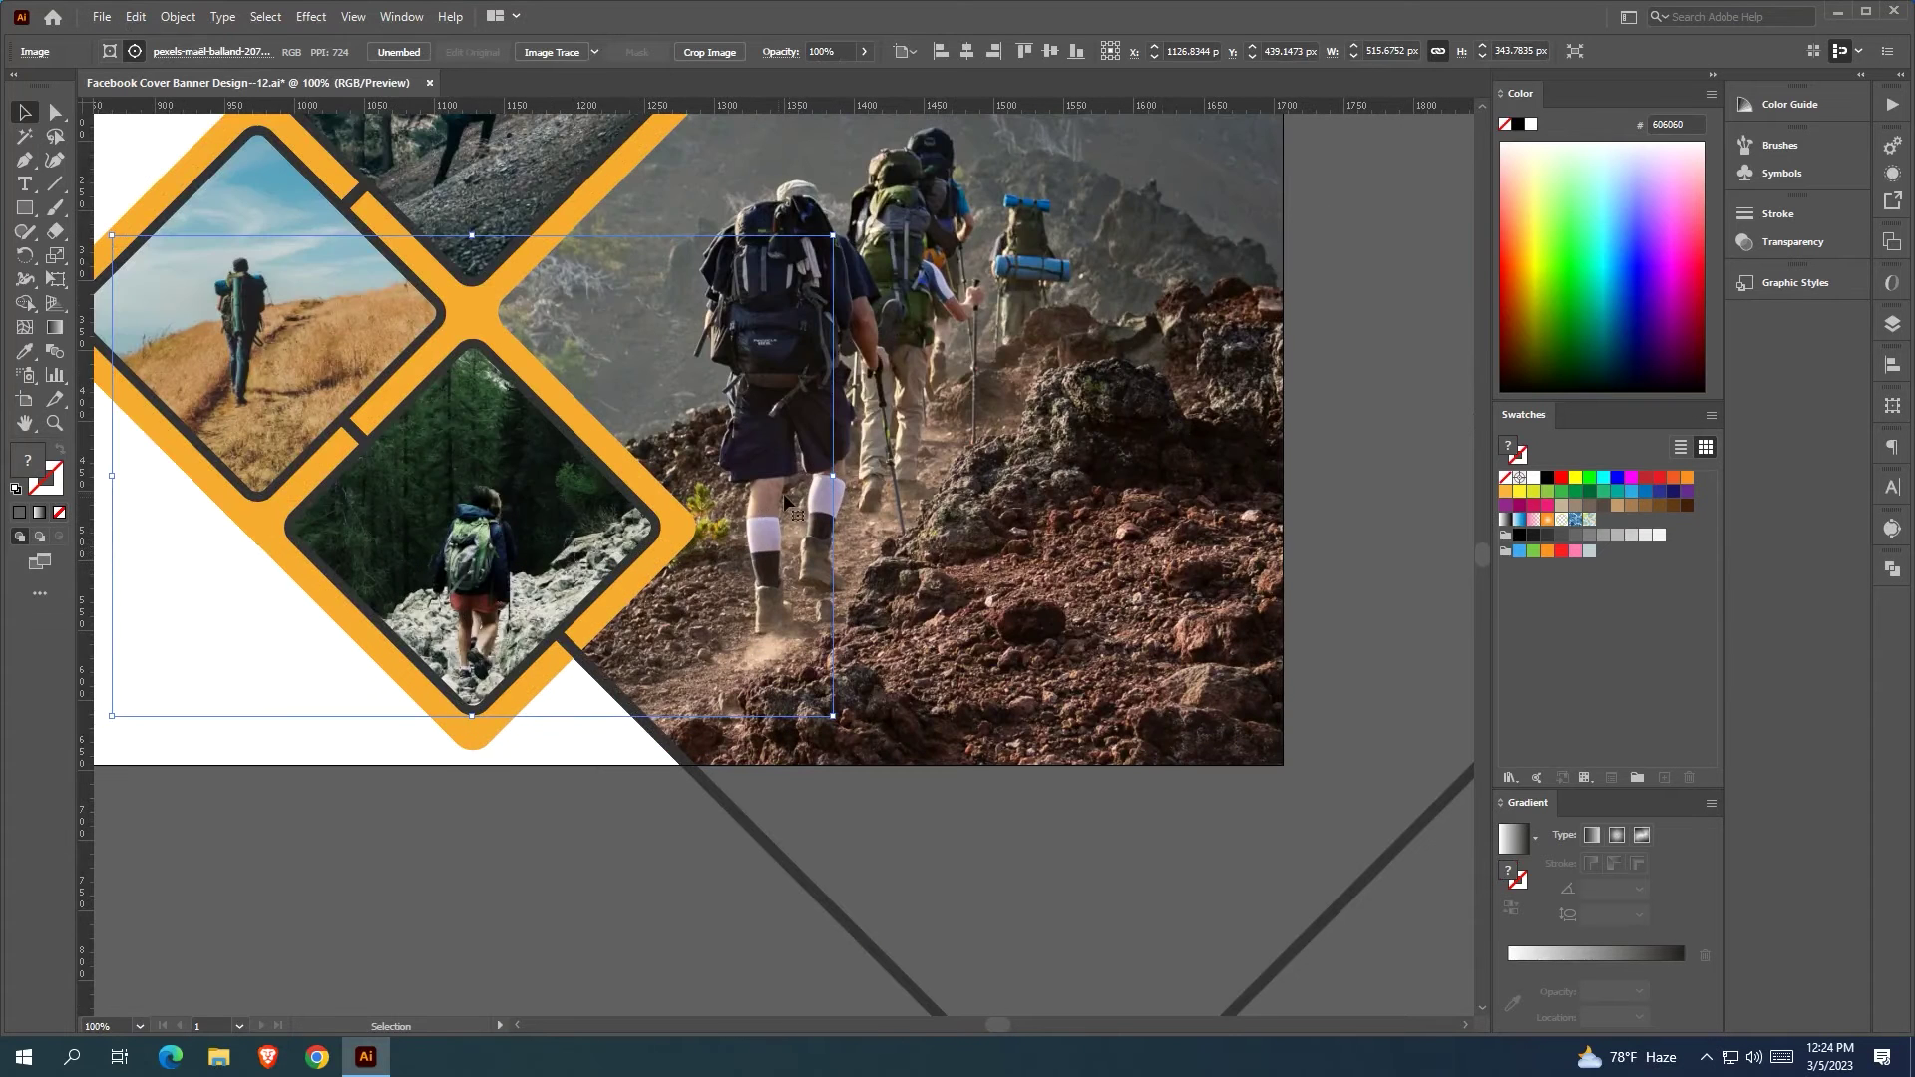
left_click_drag(830, 476, 791, 477)
left_click_drag(744, 477, 738, 509)
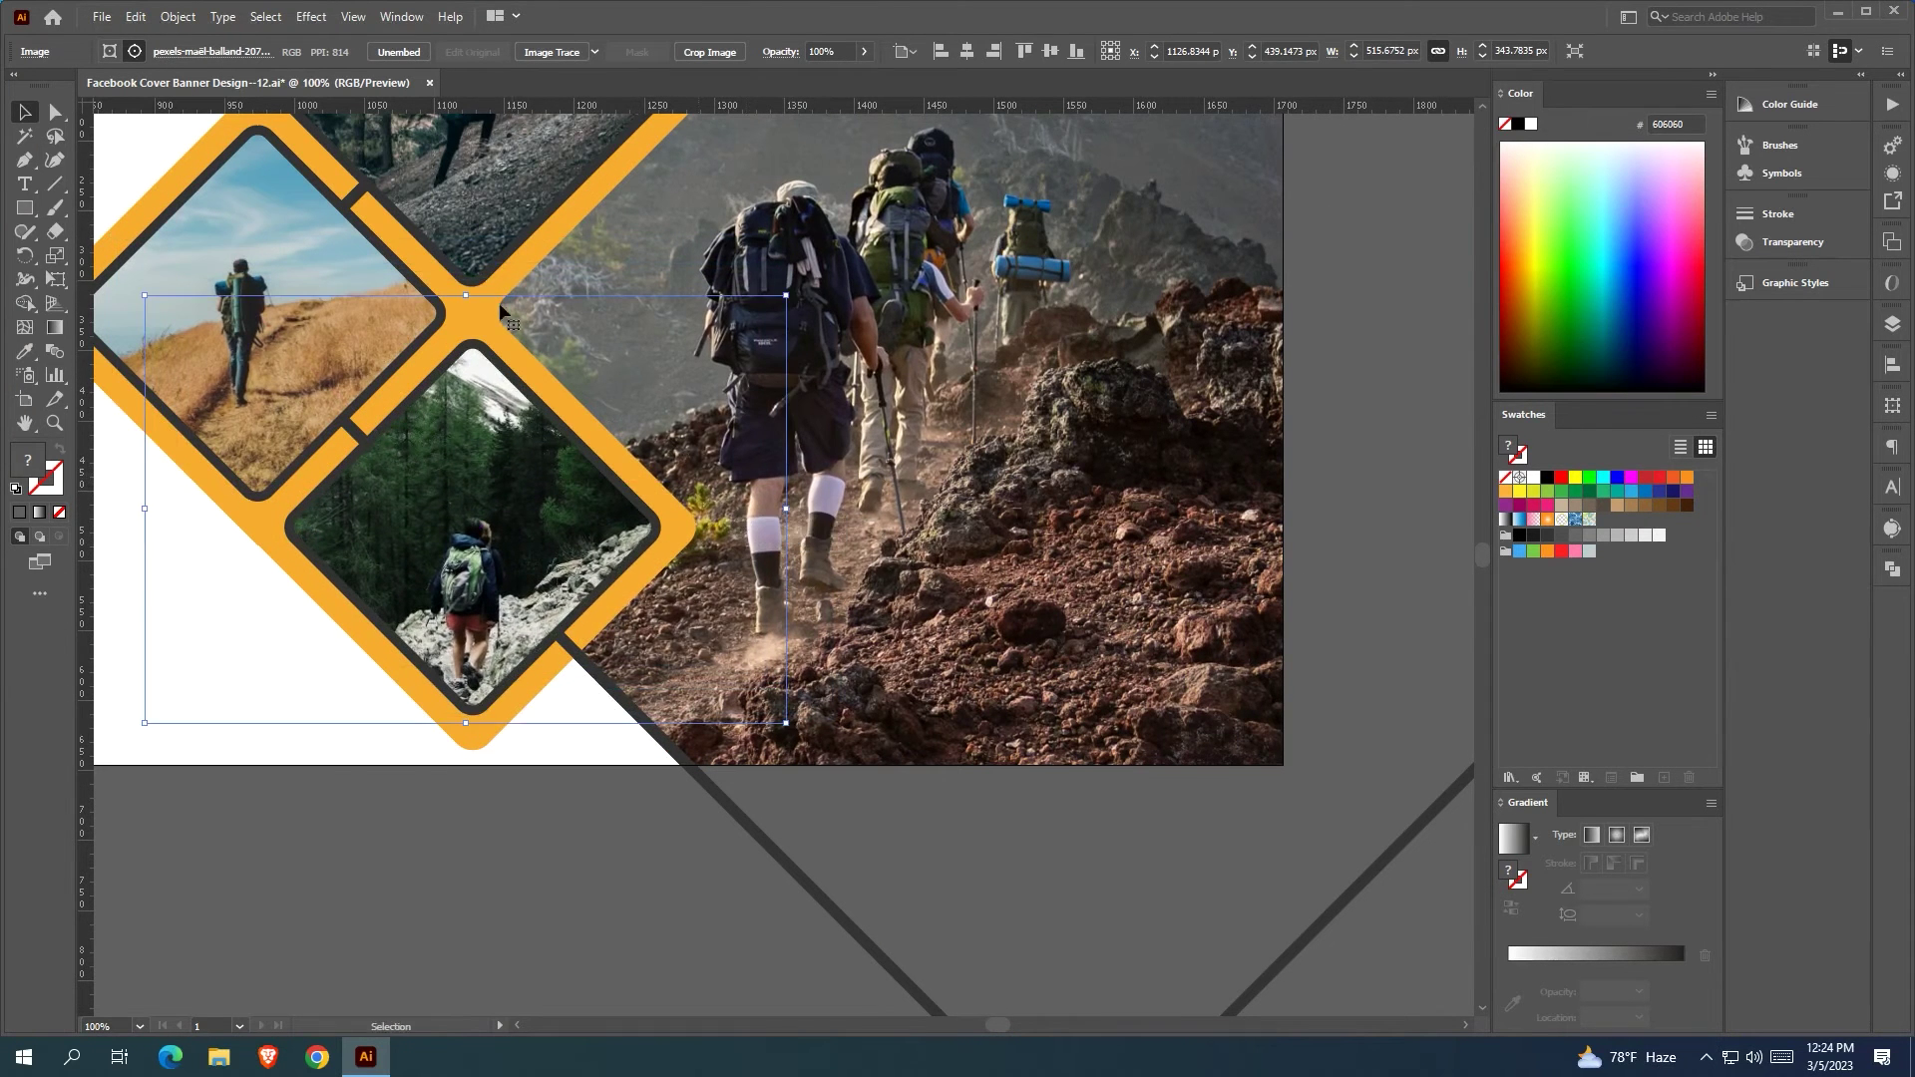
left_click_drag(466, 291, 630, 356)
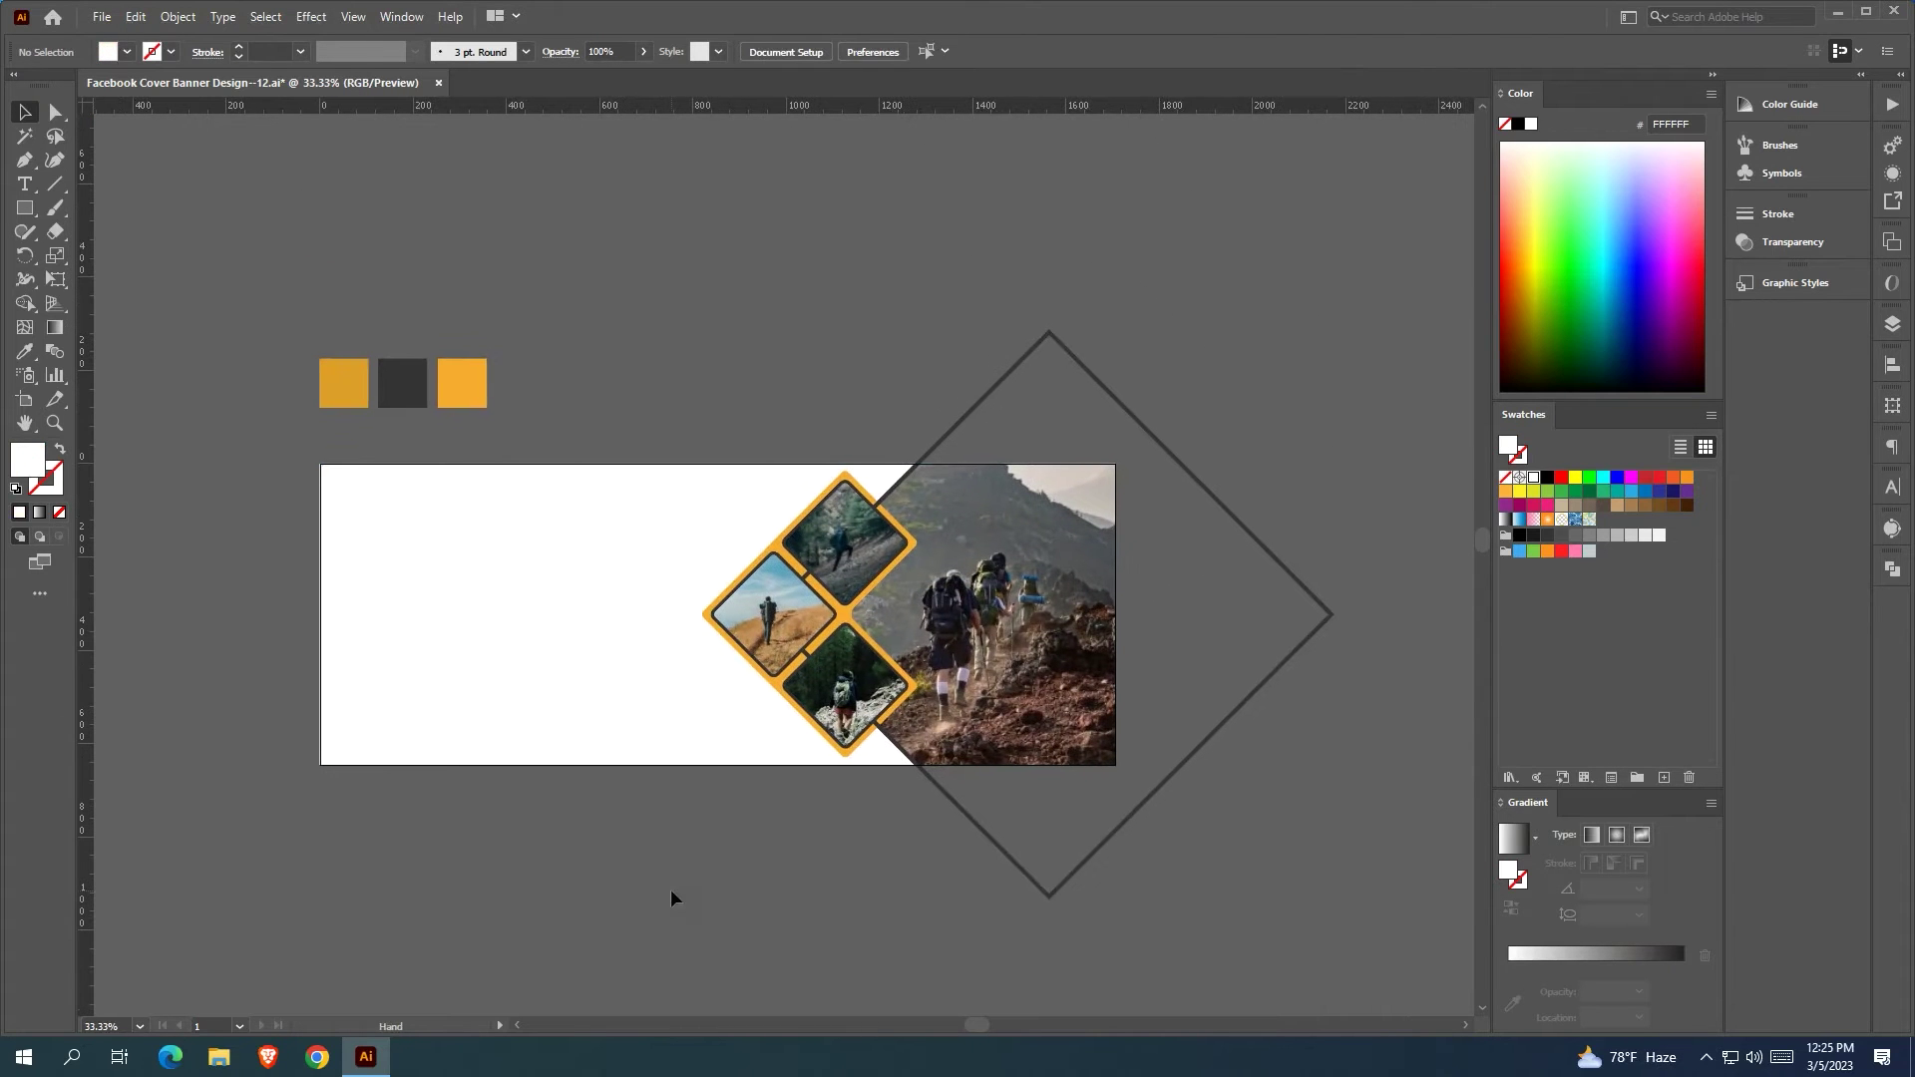
Fill the banner's white background with the darker orange sample color DD9E2A
left_click(353, 391)
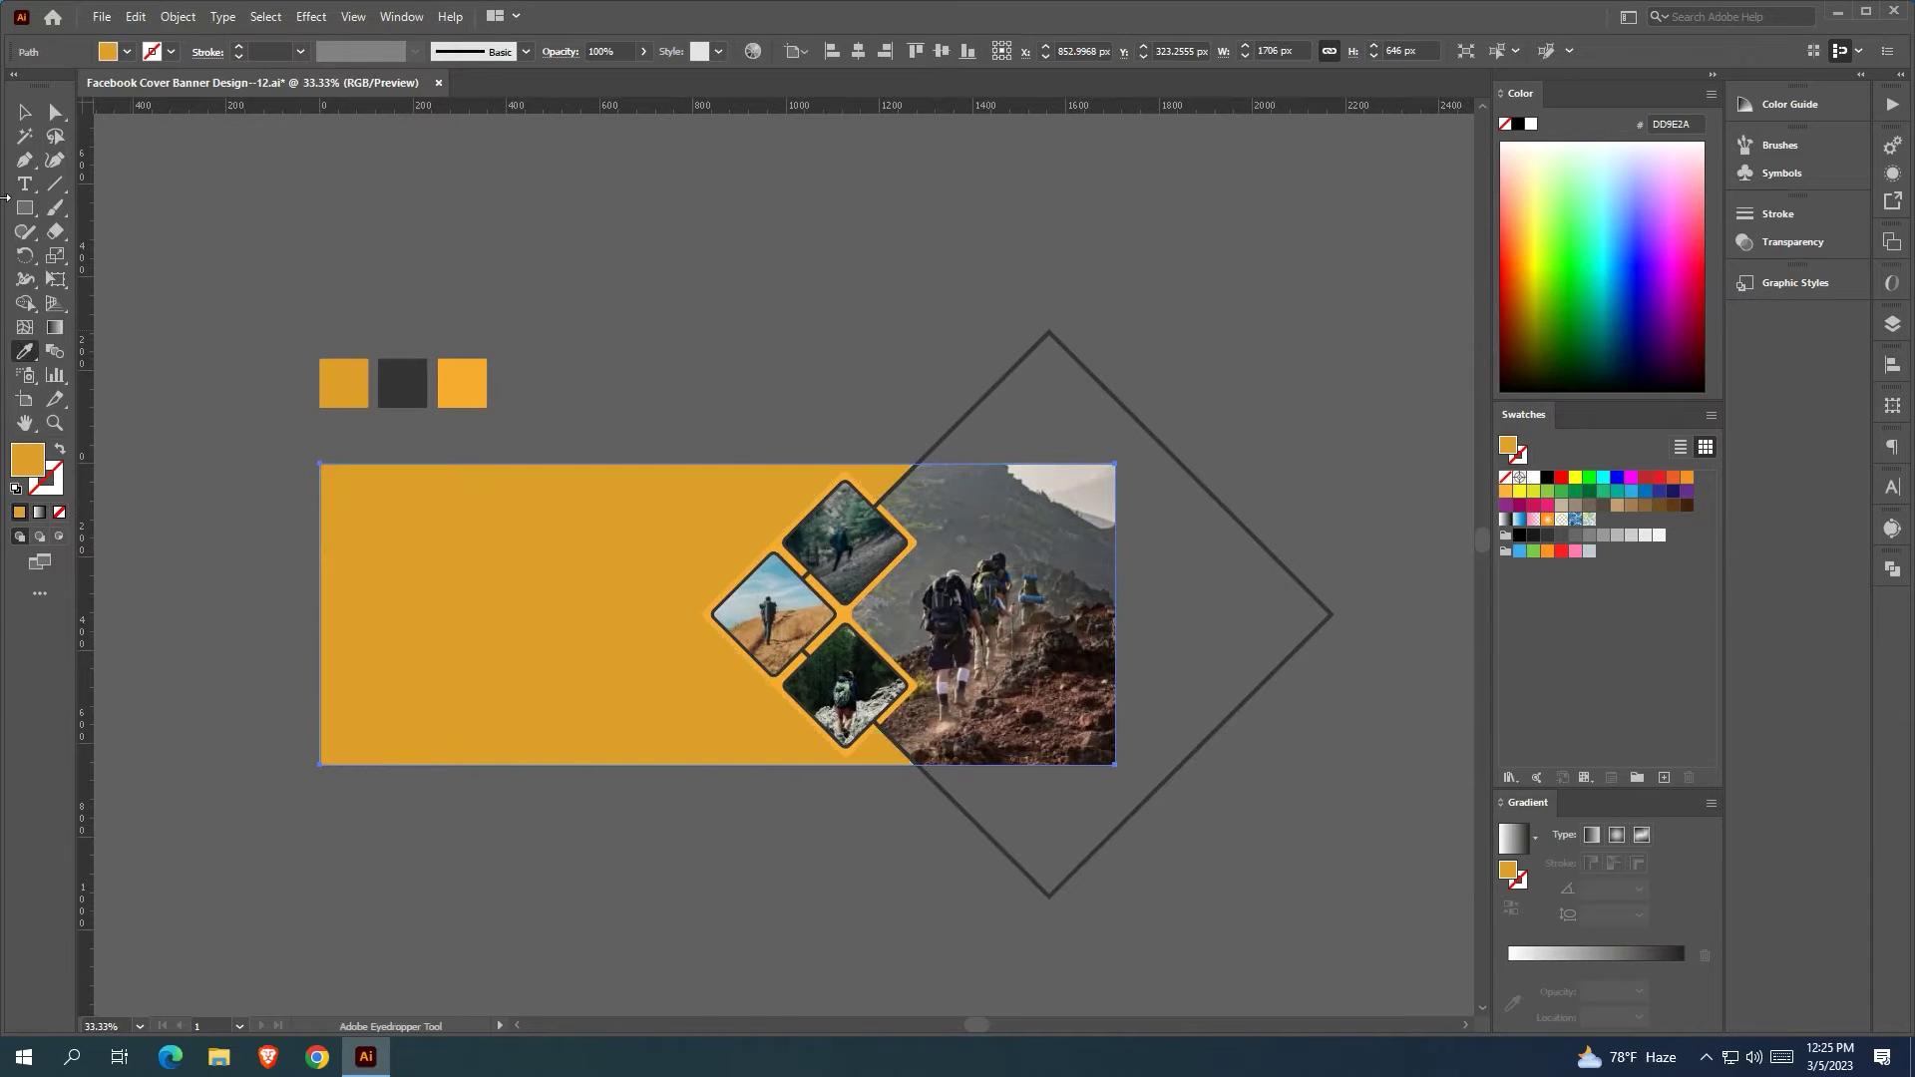
left_click(25, 114)
left_click(474, 291)
left_click_drag(474, 291, 552, 268)
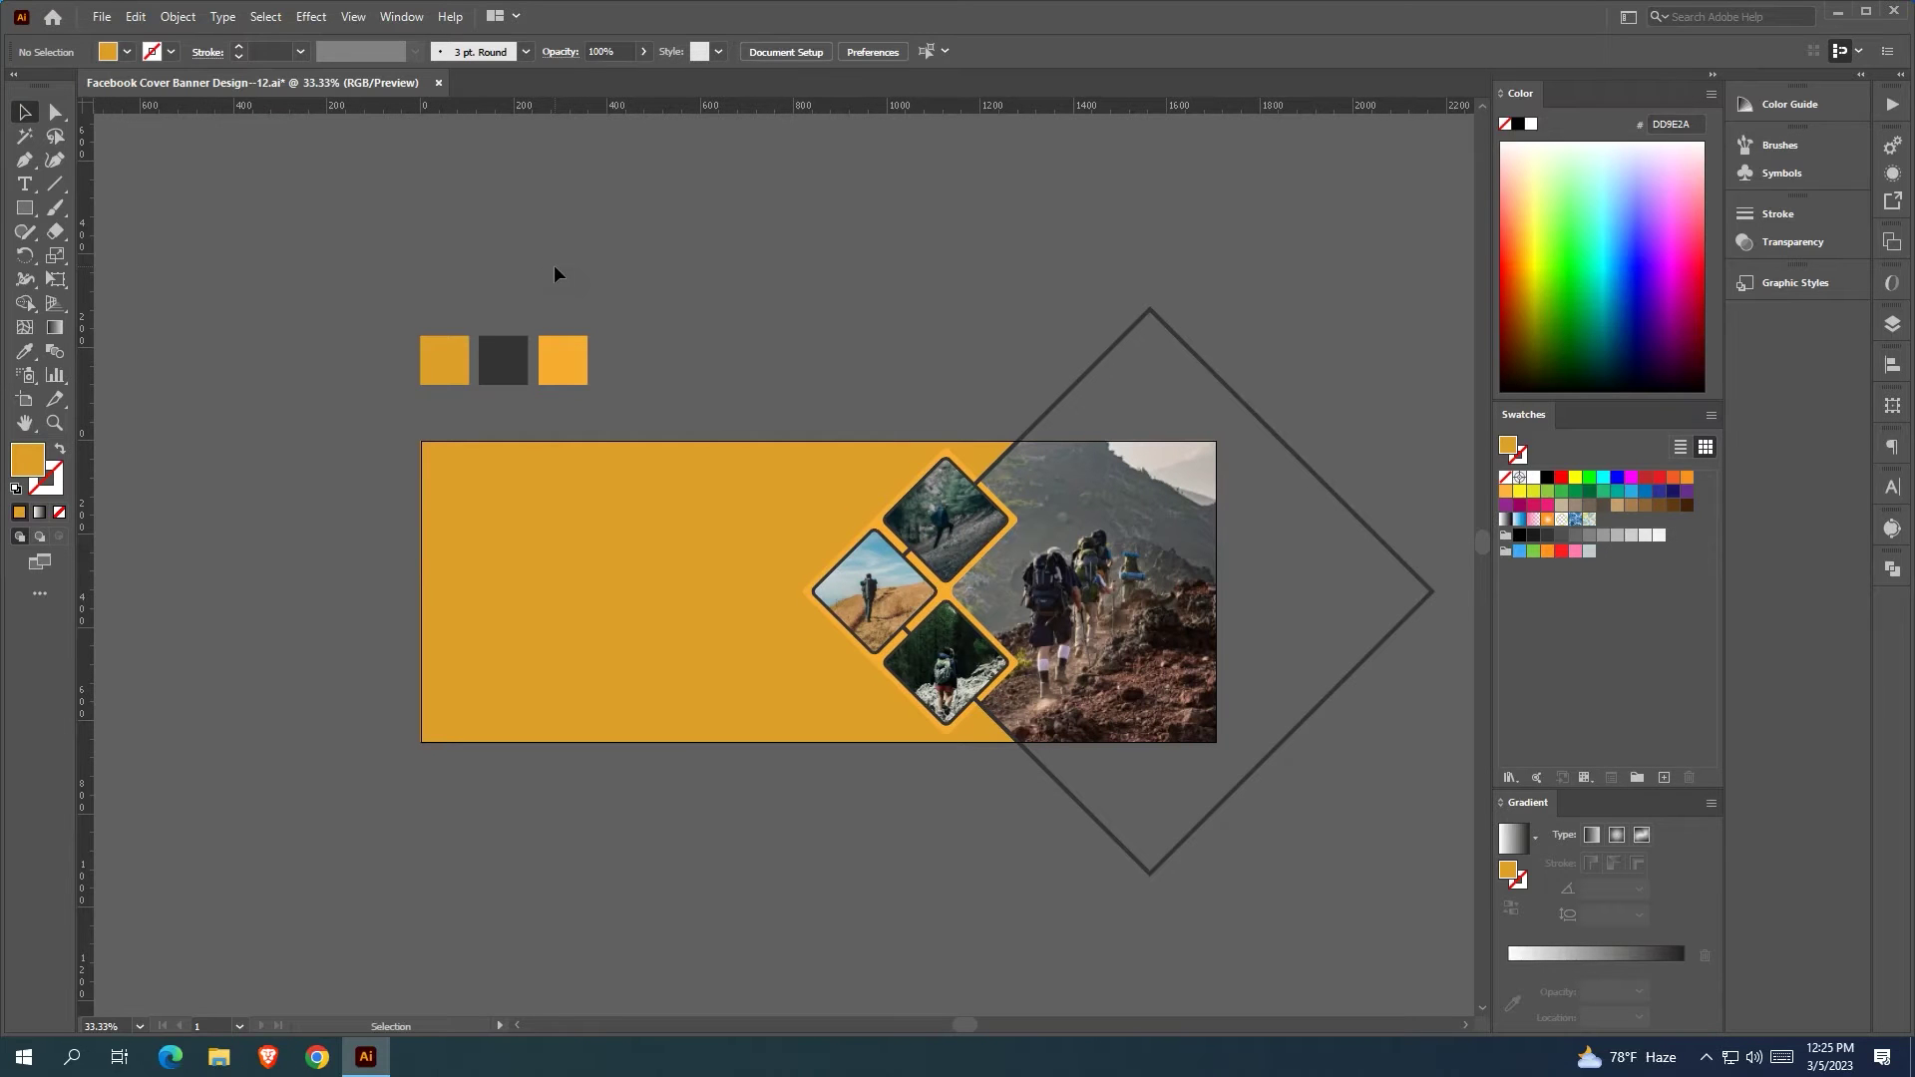
Move the prepared logo, headline, call-to-action and contact text beside the banner's left edge
left_click_drag(496, 342, 1074, 340)
scroll(537, 319, "down", 2)
left_click_drag(440, 363, 628, 573)
left_click_drag(556, 494, 1003, 460)
left_click(1103, 625)
left_click_drag(1104, 625, 661, 751)
scroll(620, 623, "up", 1)
scroll(637, 683, "up", 1)
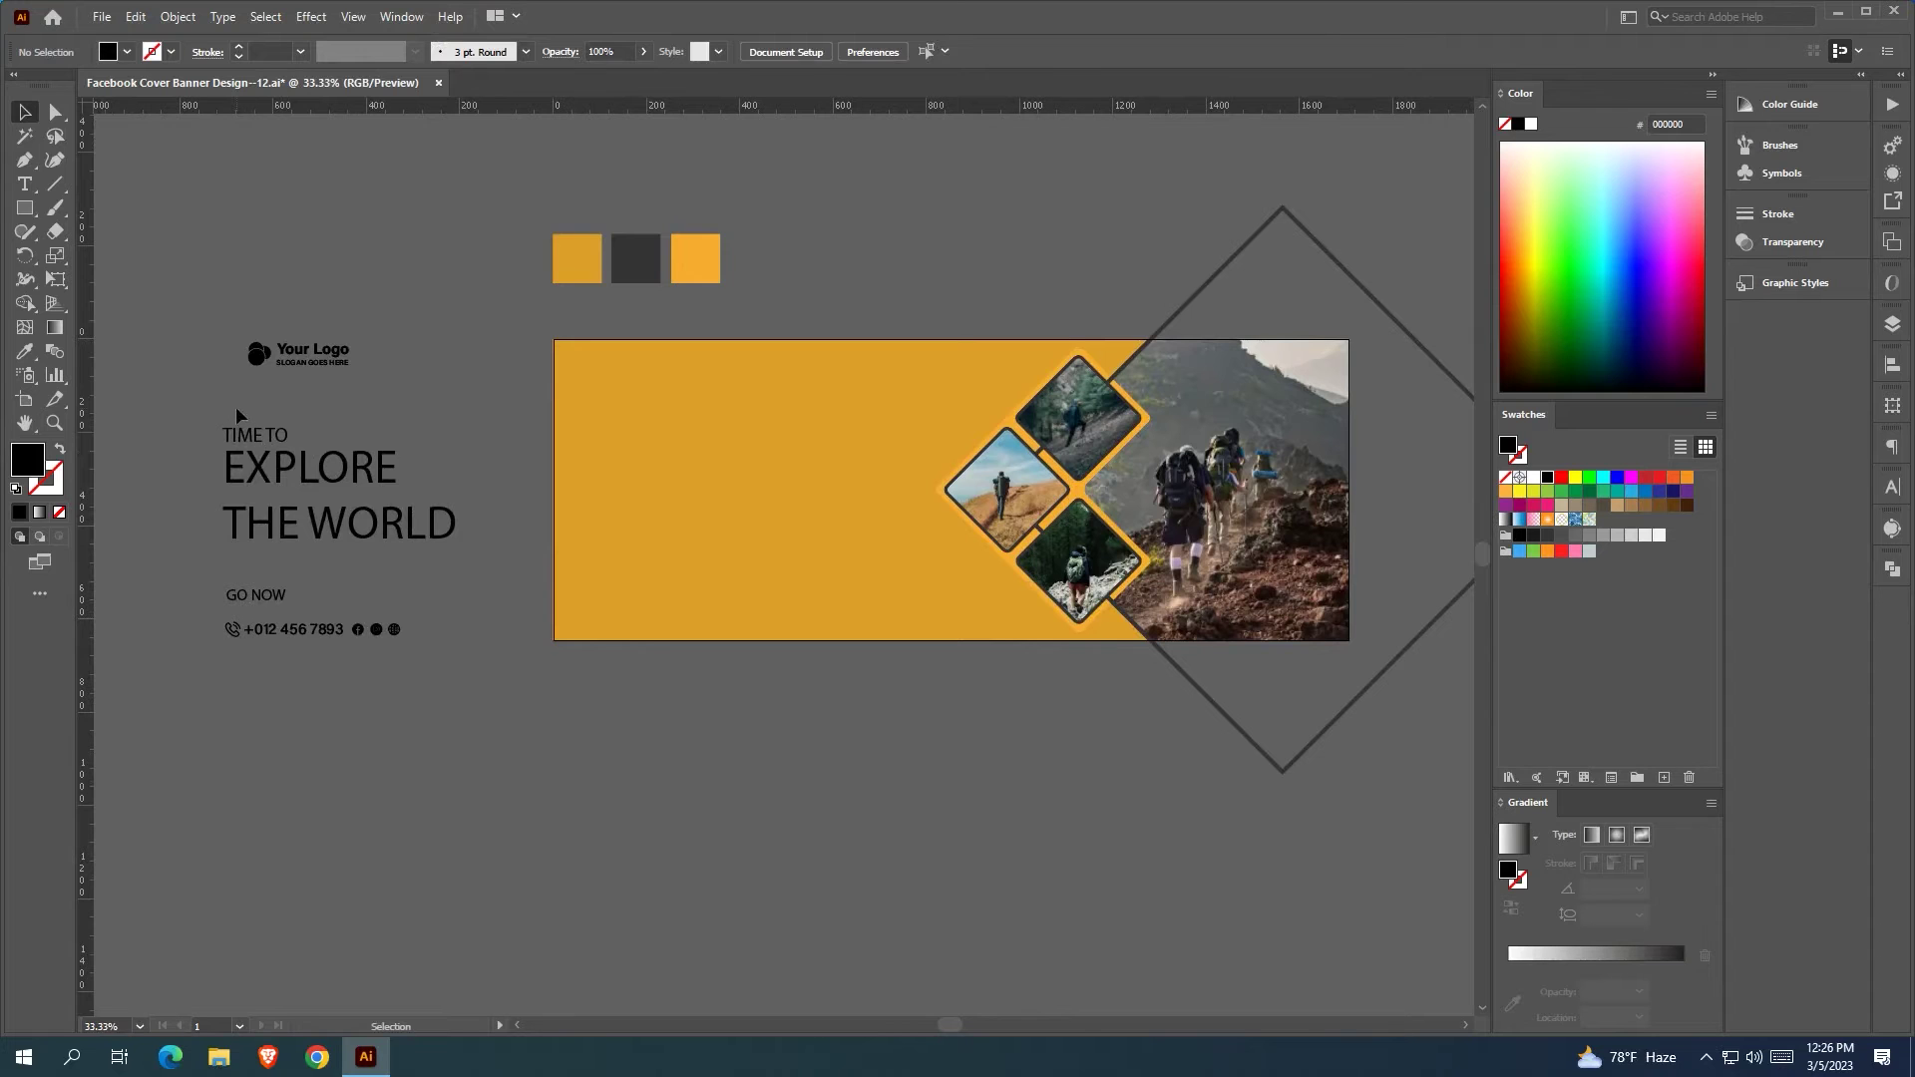
Draw a triangle filled with the dark grey sample color 333333, pointing down from the banner's upper-left edge, using the Pen tool
left_click_drag(236, 406, 208, 429)
key("i")
left_click(608, 284)
key("p")
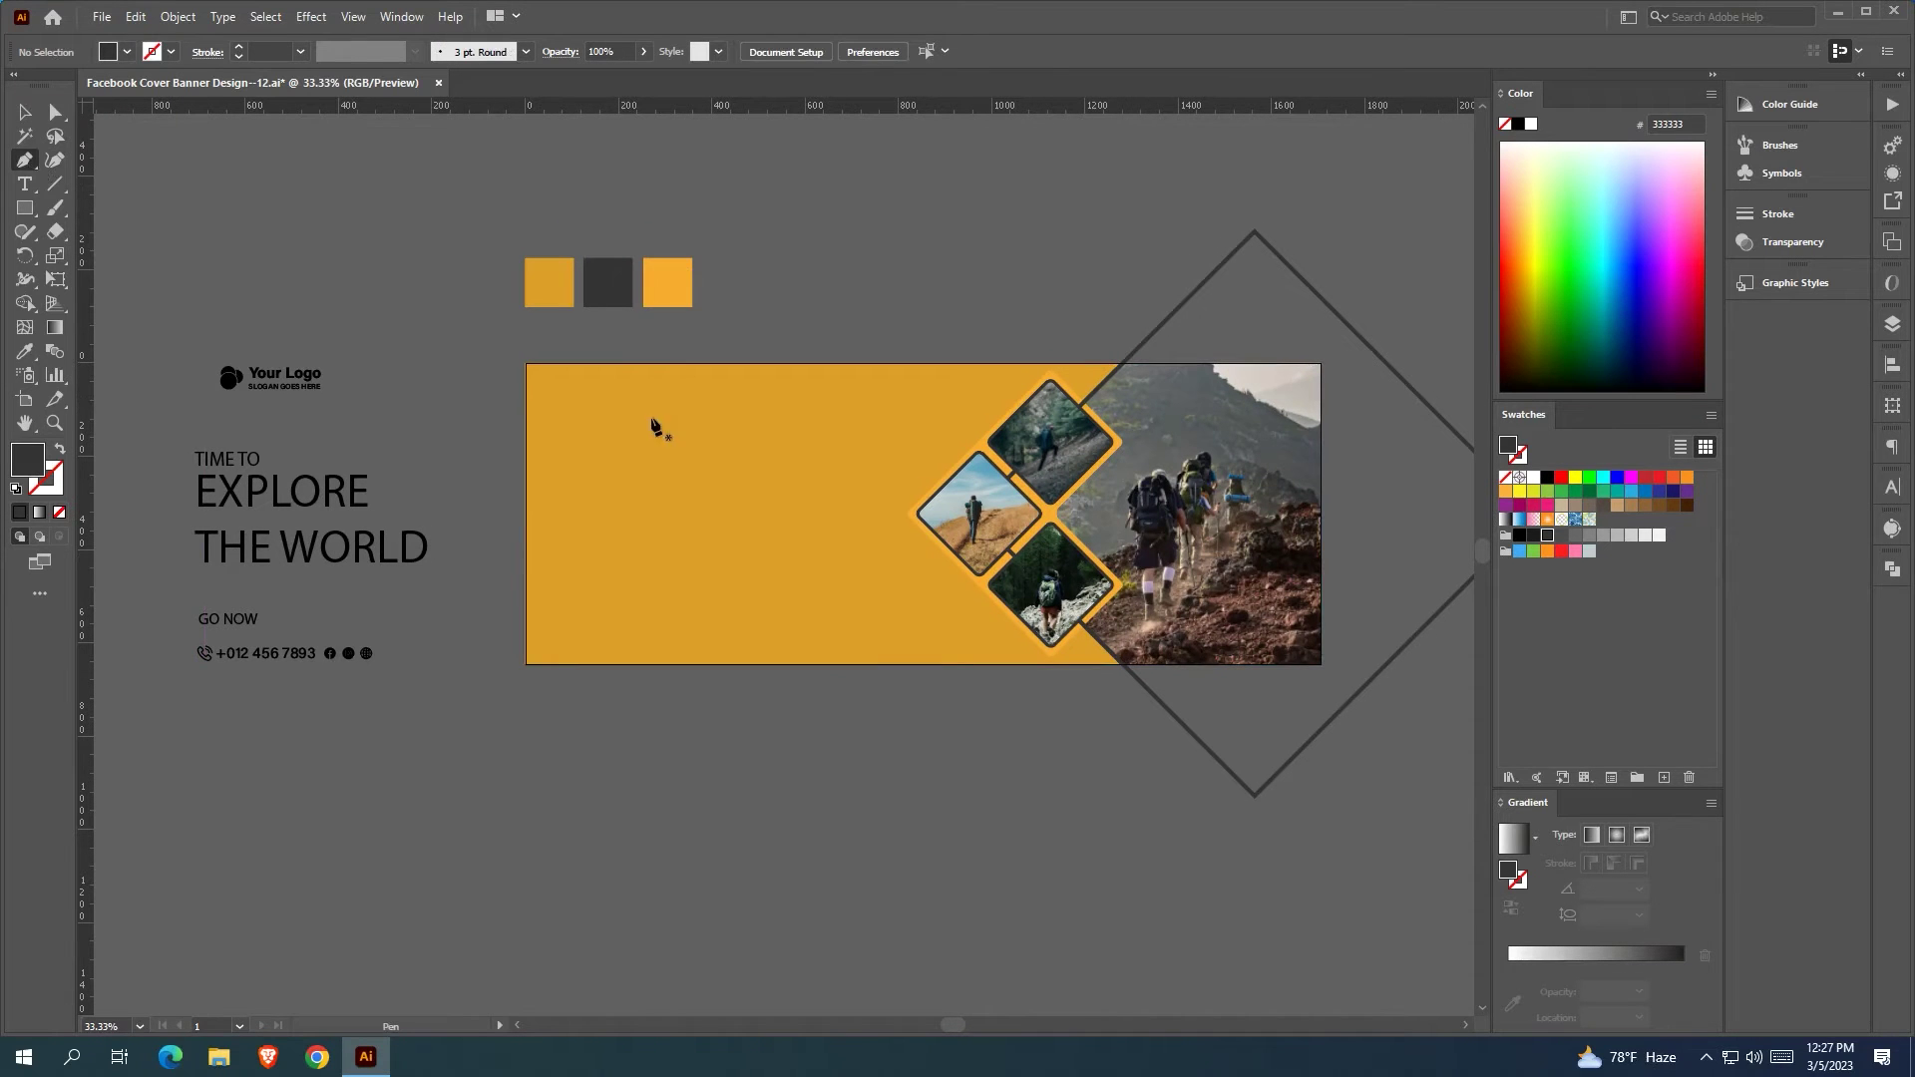
left_click(649, 364)
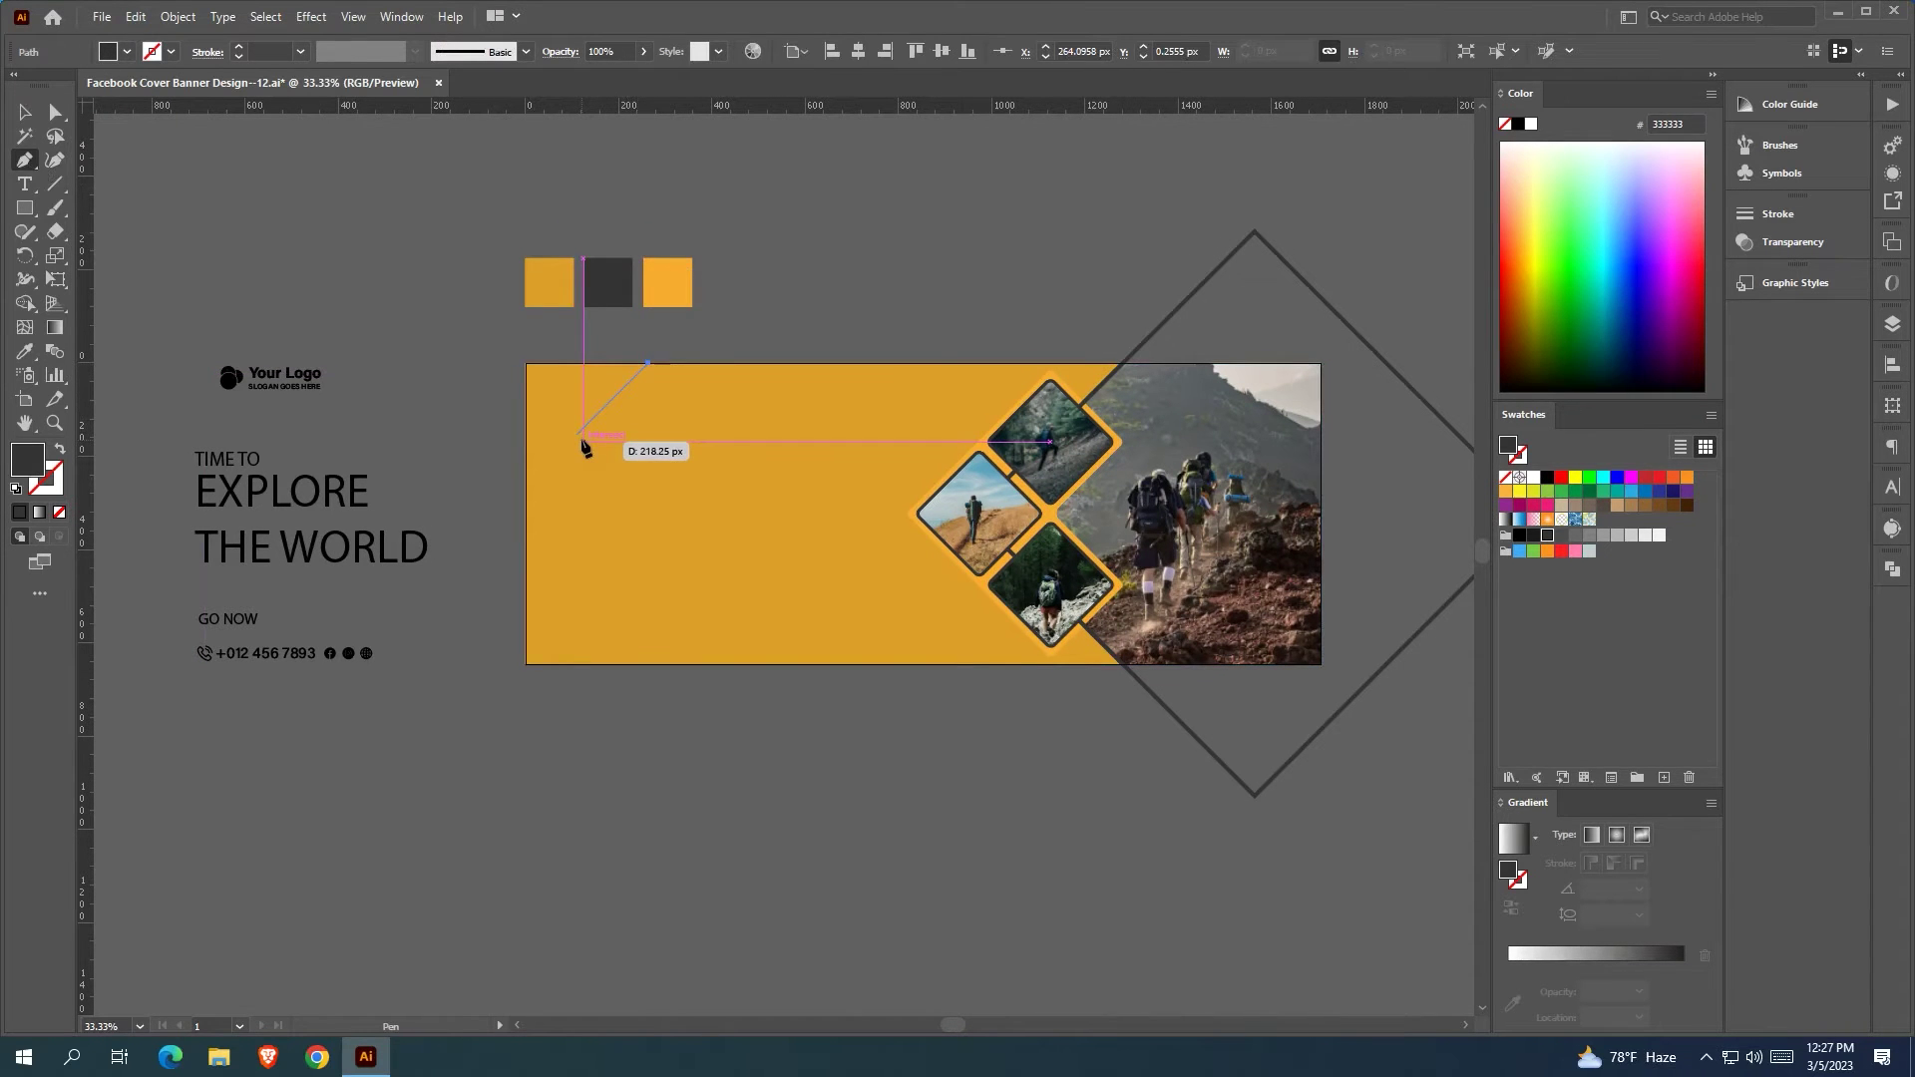
left_click(582, 430)
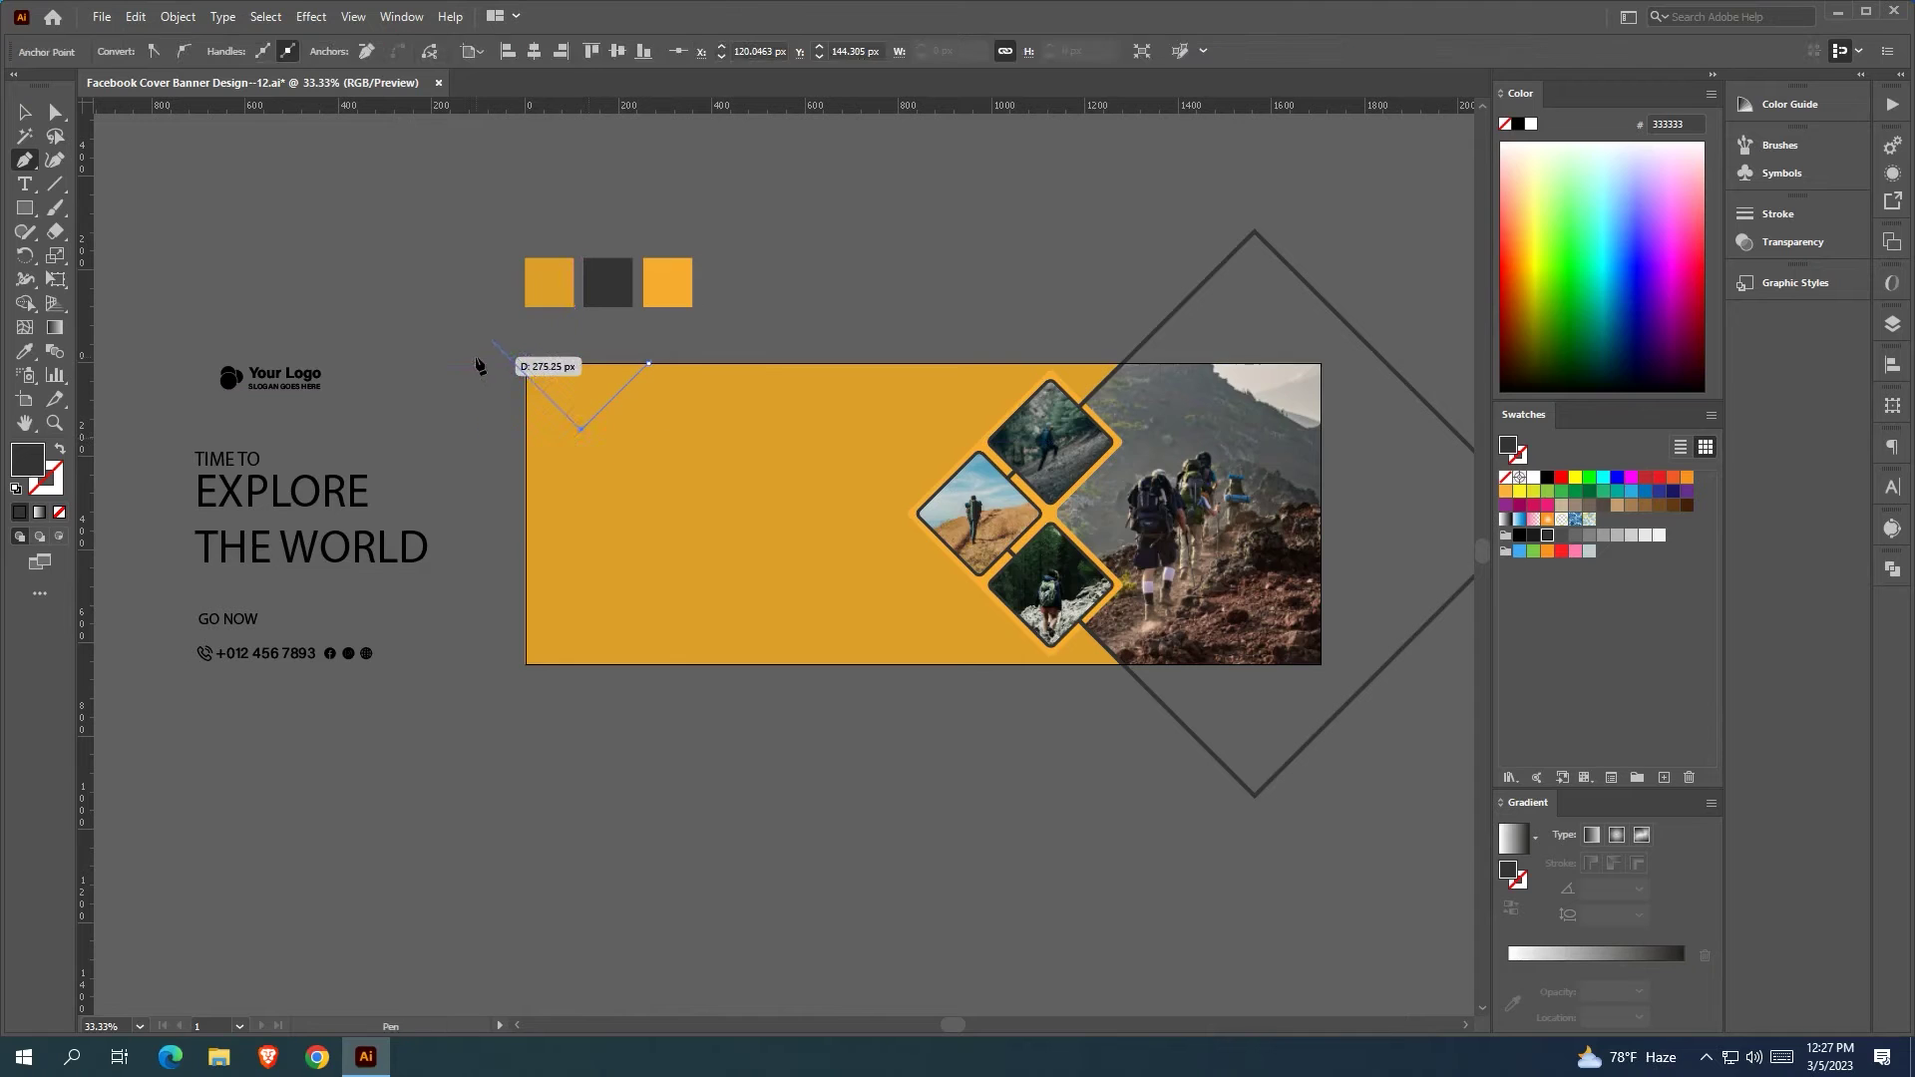
left_click(452, 366)
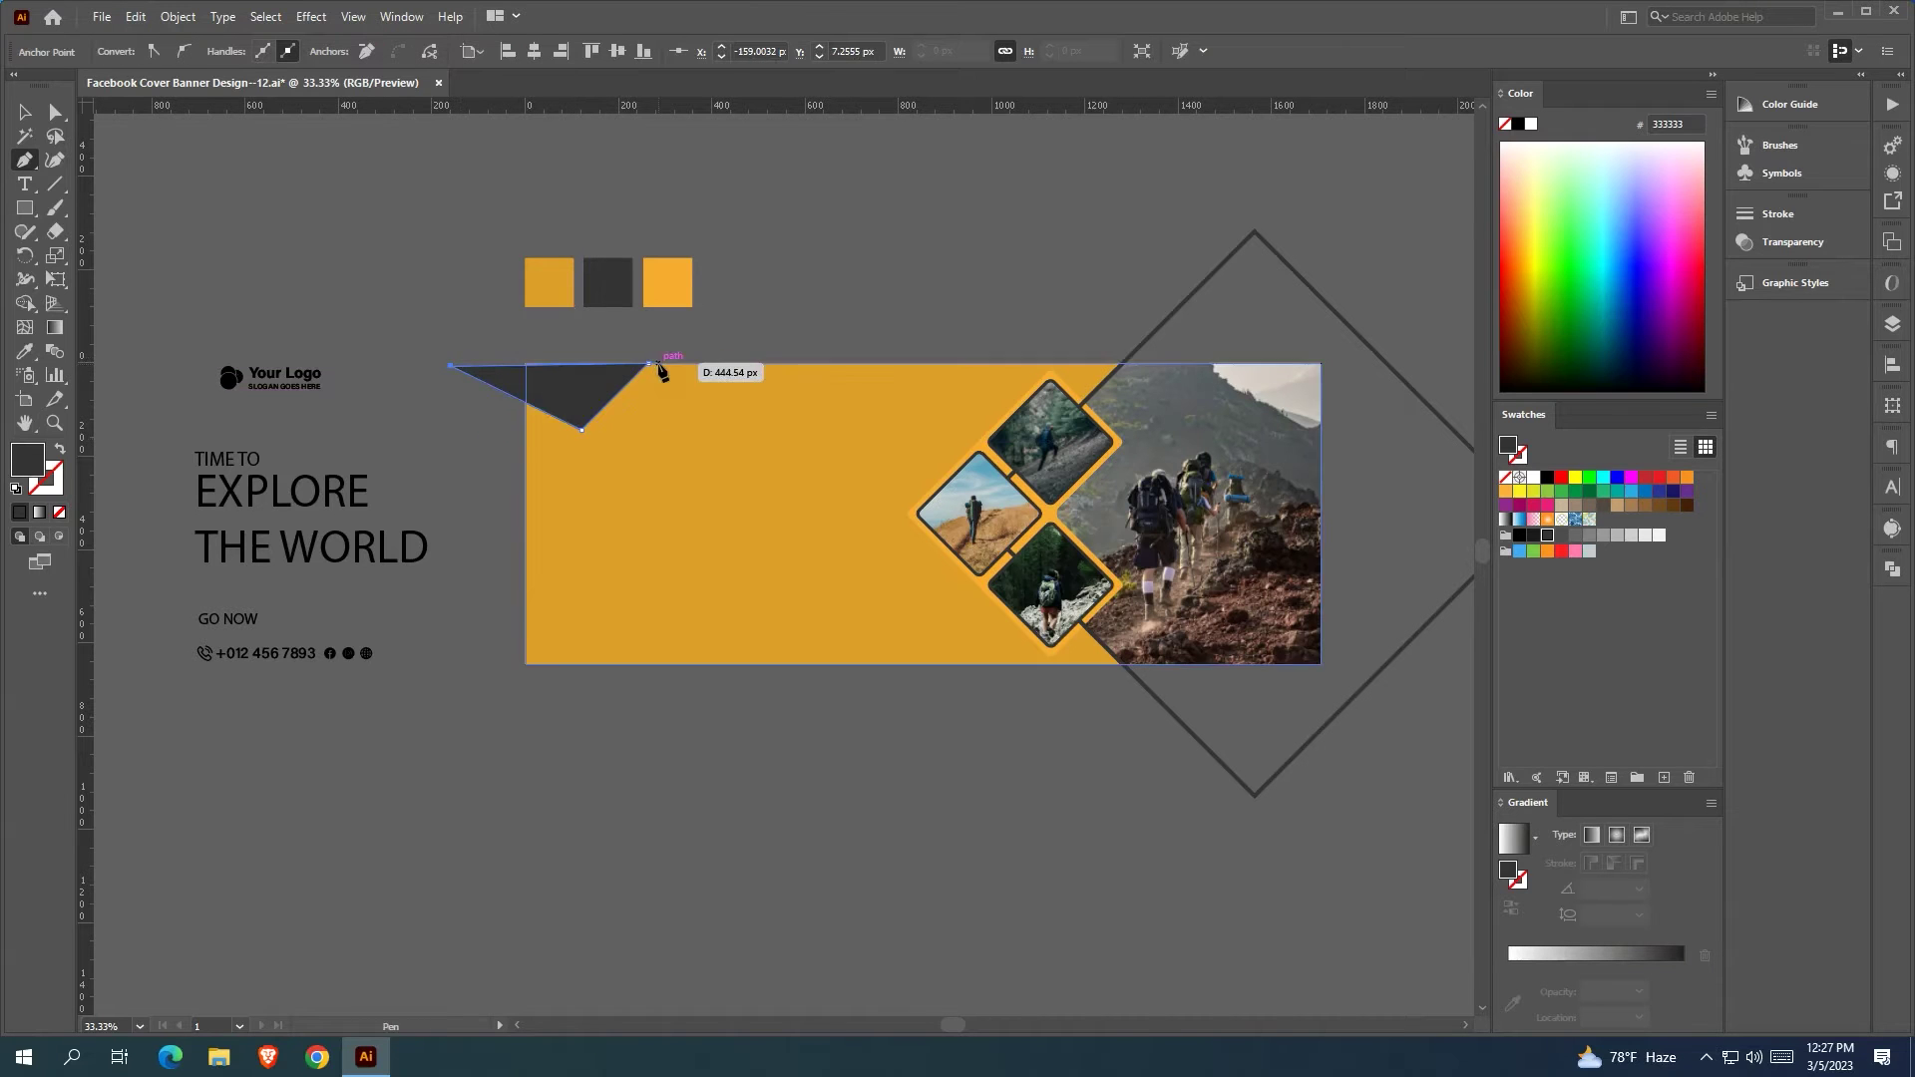
left_click(648, 364)
Round the dark triangle's lower corner and shift the triangle about 61 px to the right
key("a")
scroll(398, 415, "up", 2)
left_click_drag(506, 322, 470, 314)
left_click(765, 426)
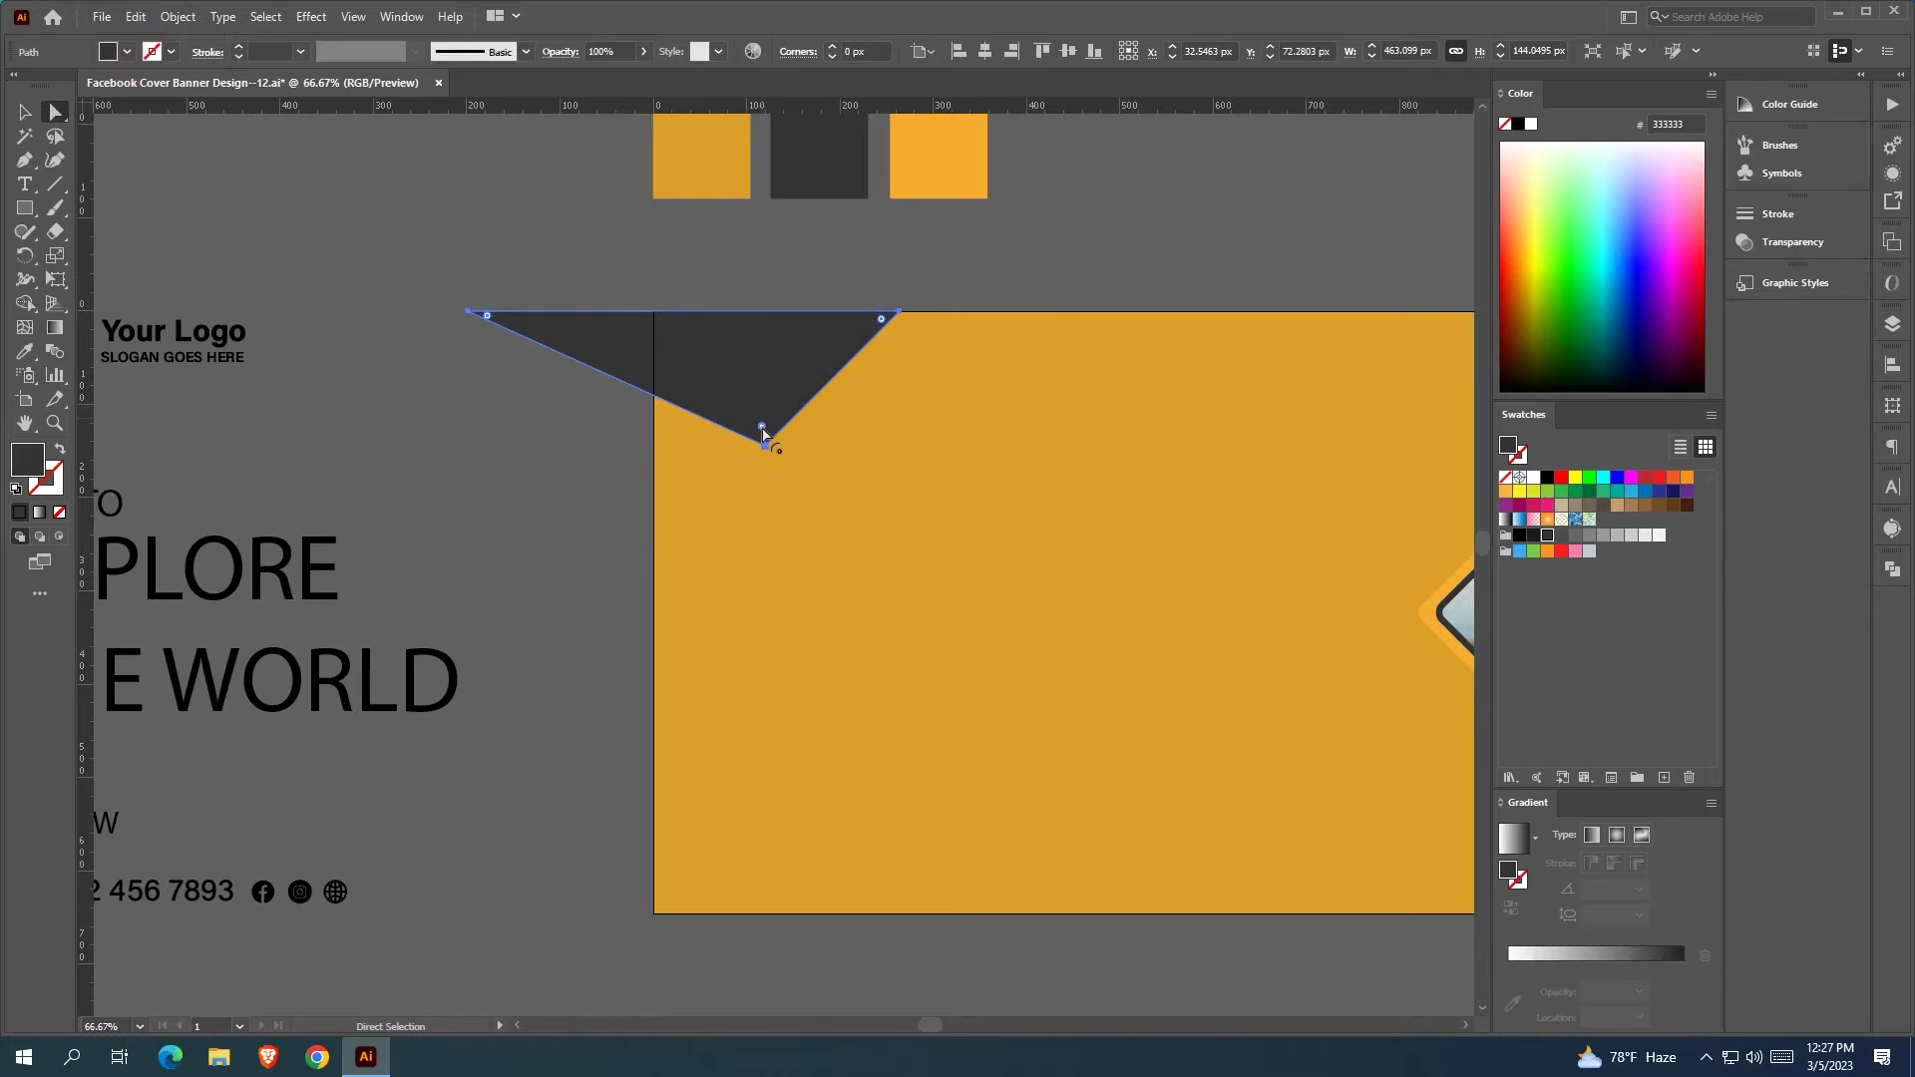
left_click(733, 257)
left_click_drag(738, 266, 551, 271)
left_click_drag(607, 341, 665, 338)
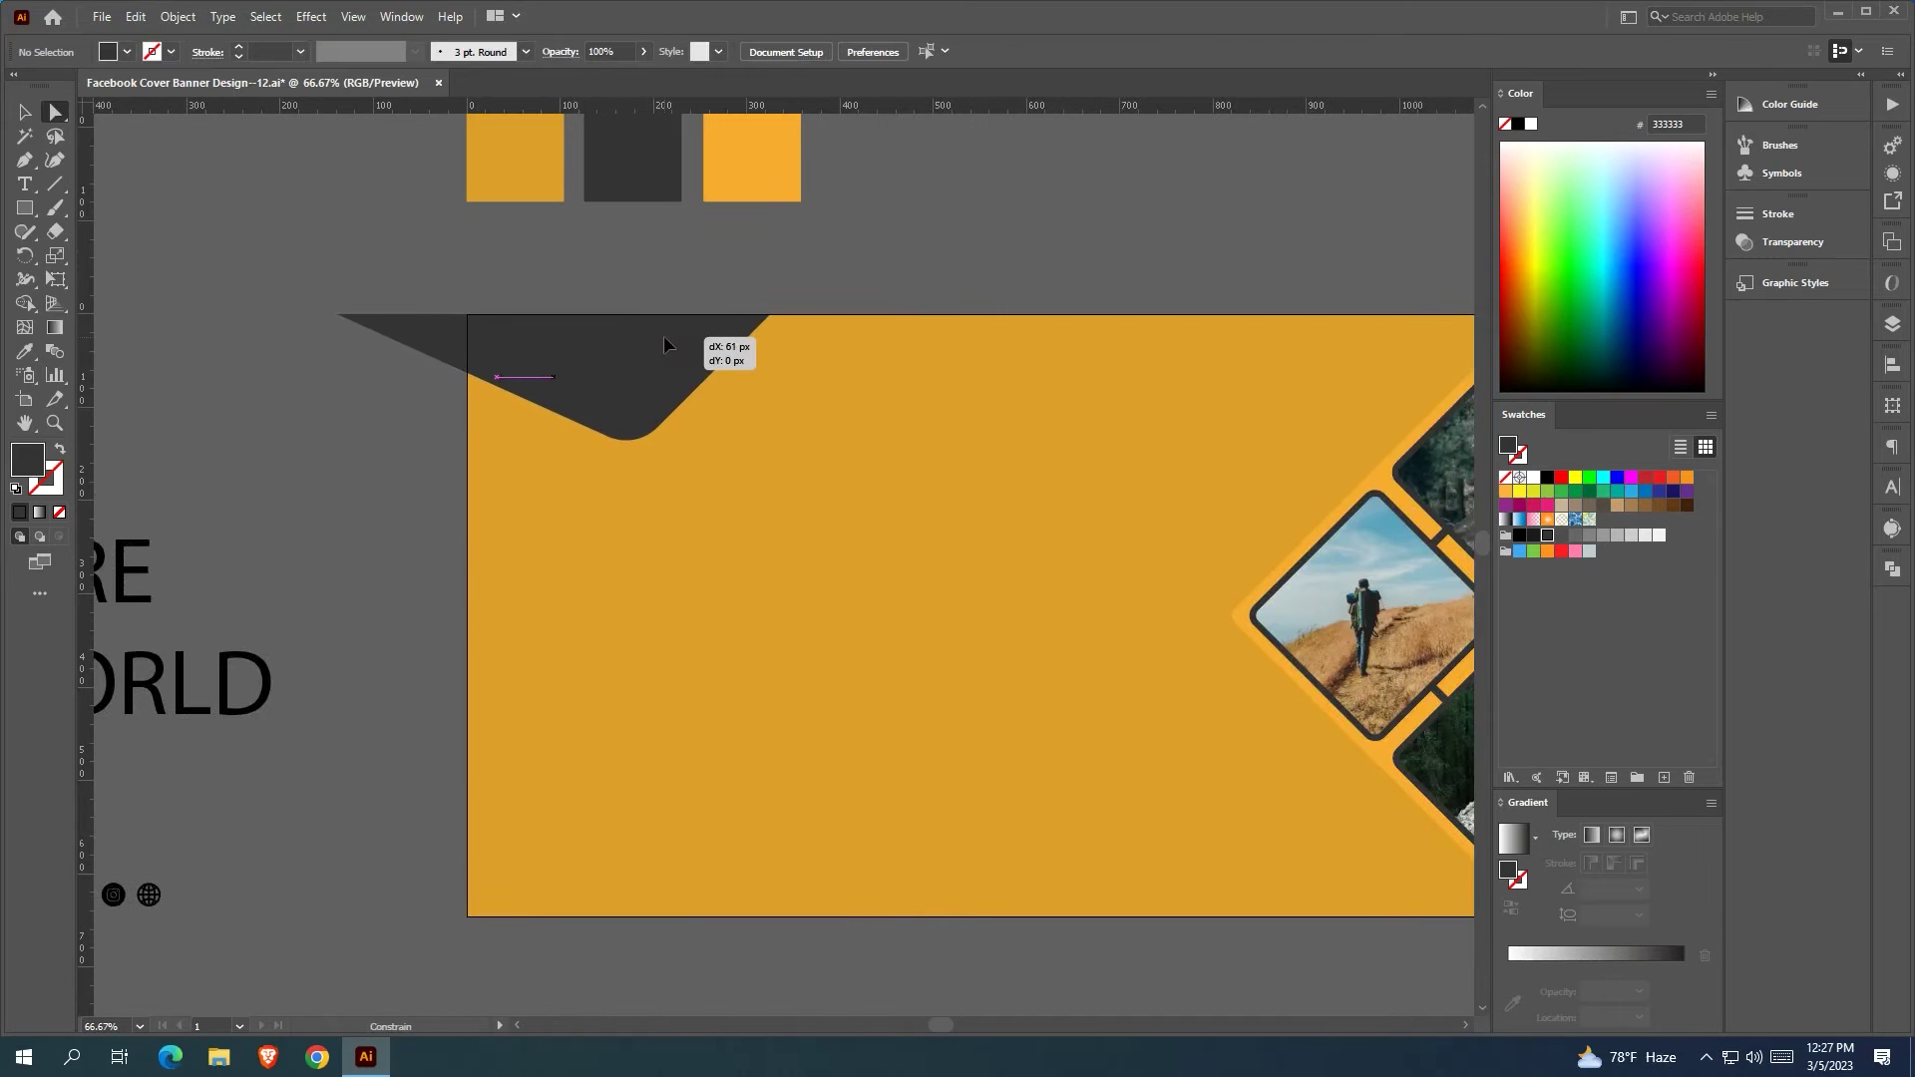
Recolor the logo white, move it onto the dark triangle and bring it to the front
scroll(639, 270, "down", 2)
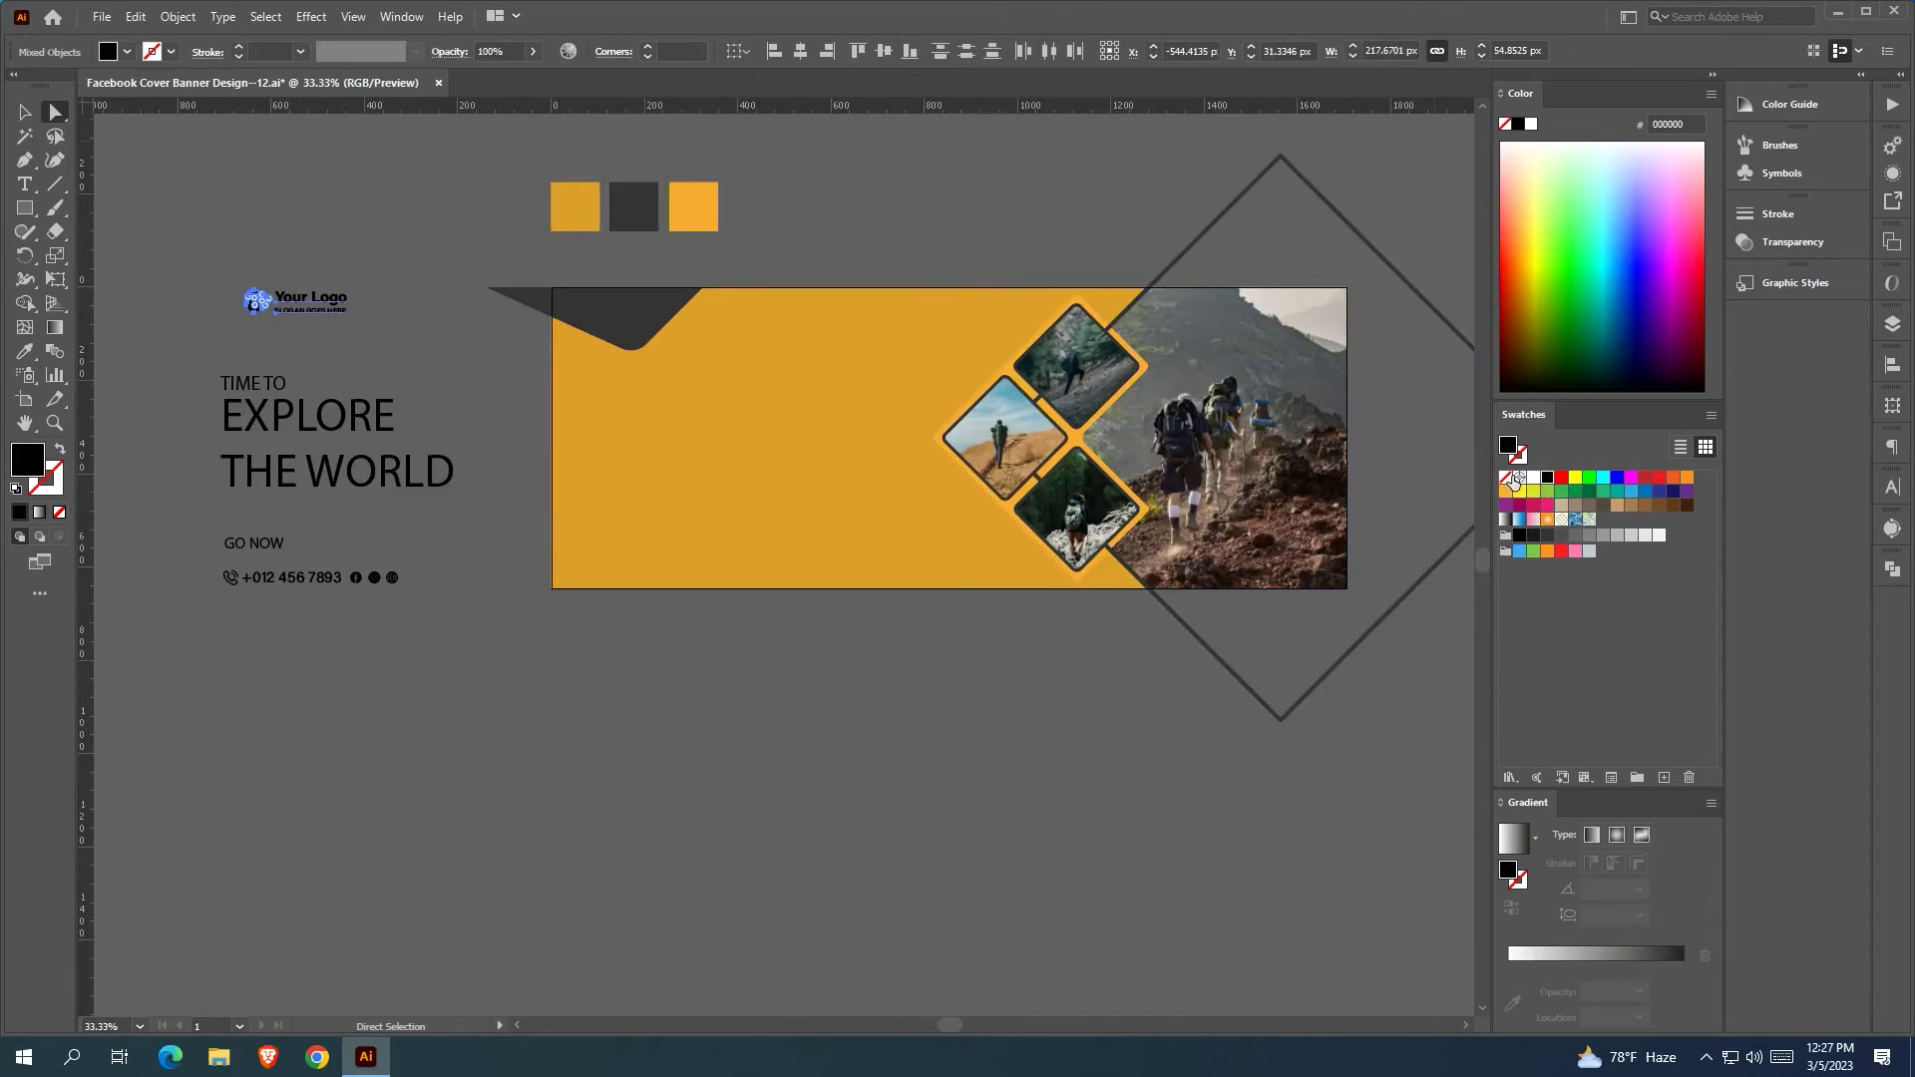
left_click(1533, 477)
left_click_drag(314, 302, 643, 319)
right_click(644, 319)
mouse_move(758, 491)
left_click(922, 530)
Group the white logo's icon, name and slogan into one object
scroll(650, 360, "up", 3)
left_click_drag(610, 234, 583, 219)
left_click(317, 180, "shift")
left_click(20, 117)
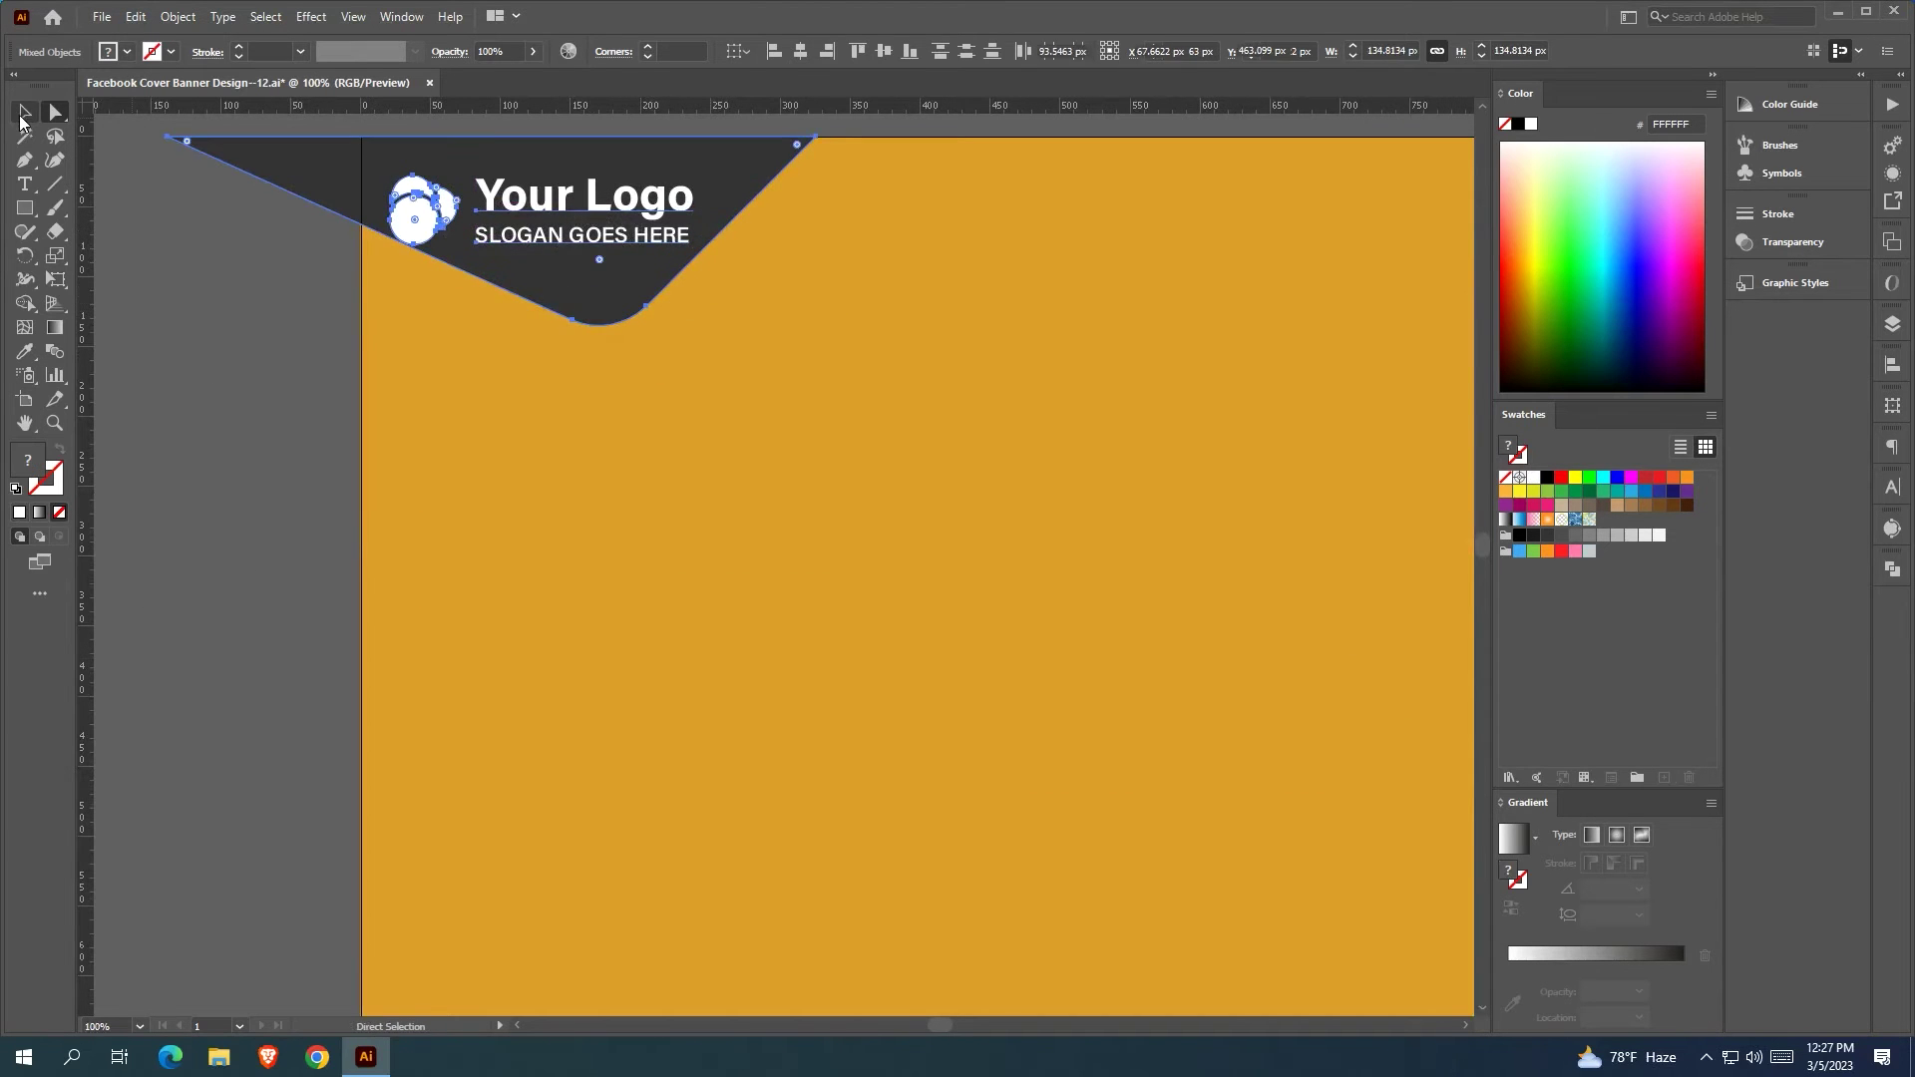
left_click(25, 111)
scroll(612, 278, "down", 2)
left_click_drag(650, 286, 602, 264)
left_click(613, 170)
left_click_drag(624, 155, 653, 275)
scroll(624, 324, "up", 2)
left_click(611, 384)
left_click(464, 424, "shift")
left_click(419, 394, "shift")
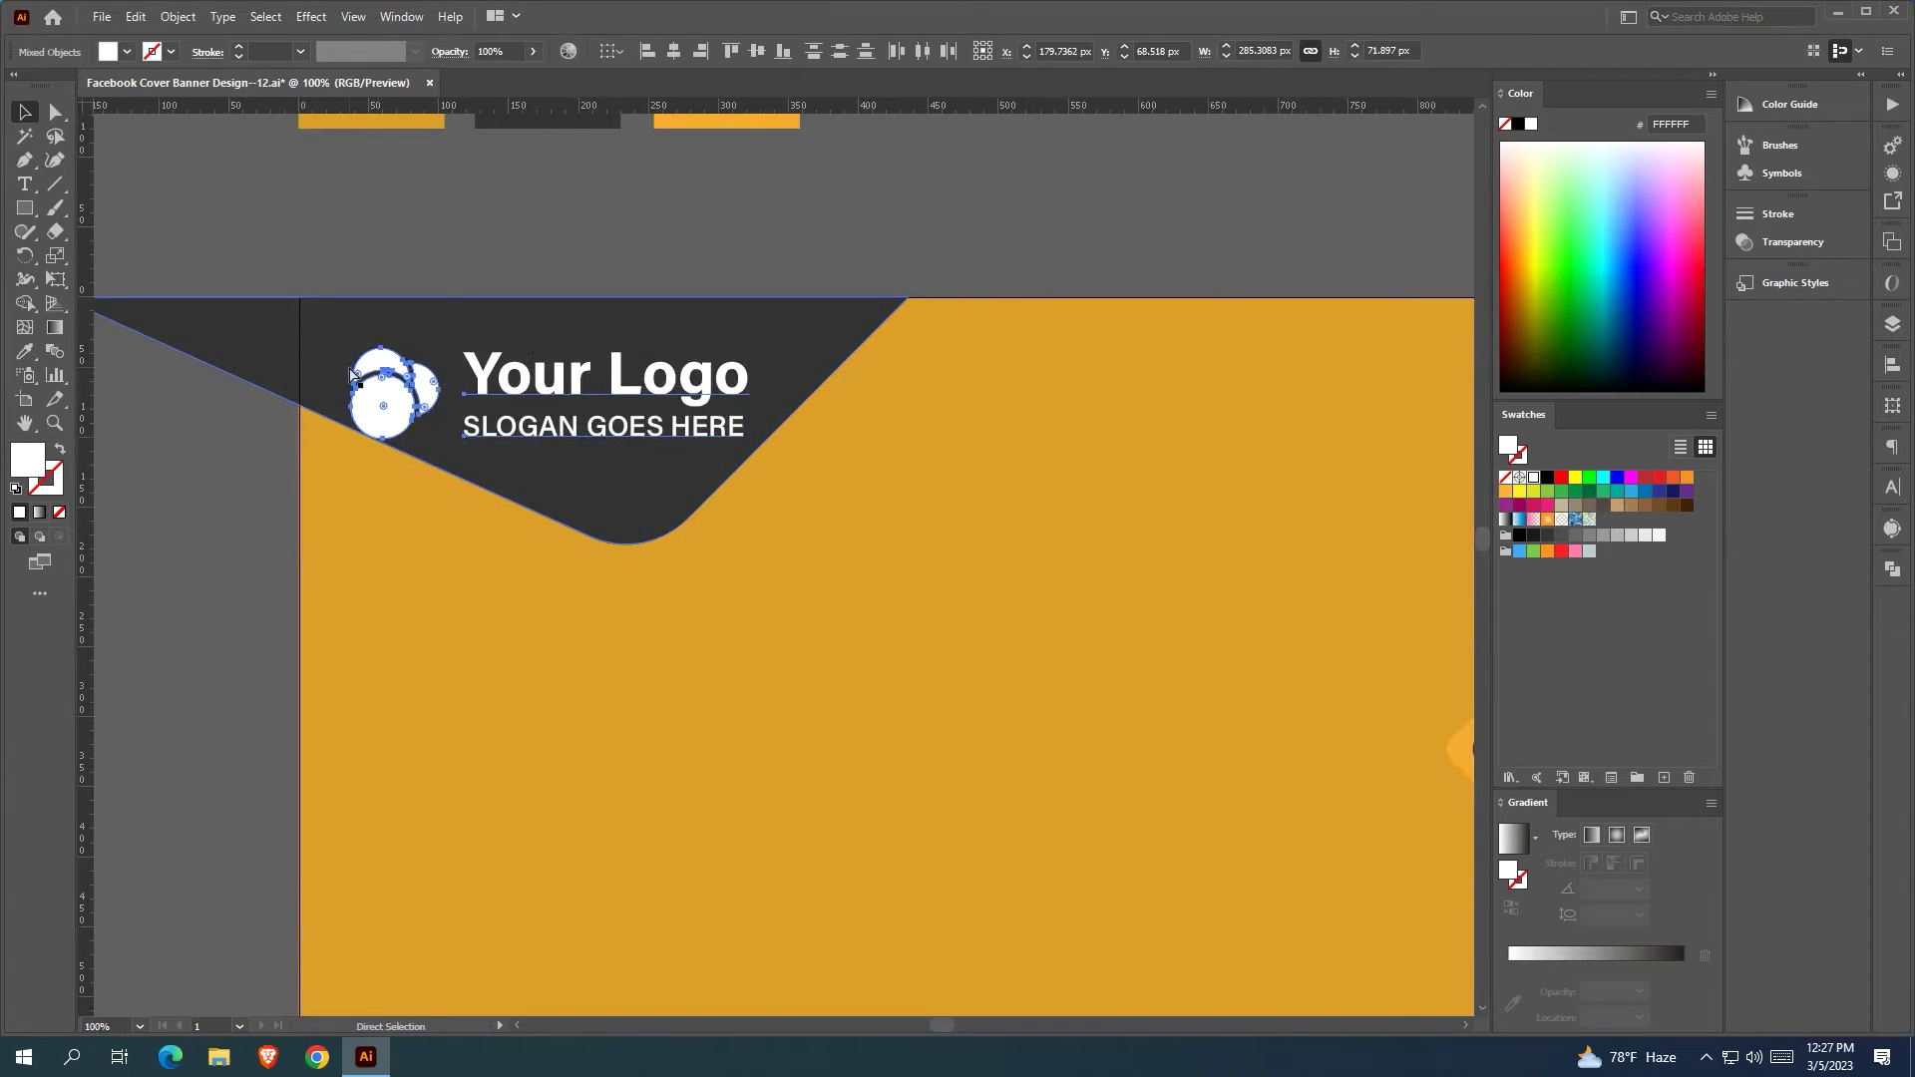
key("ctrl+g")
Scale the logo group down to about 195 px wide and position it centrally on the dark triangle
scroll(542, 384, "down", 2)
left_click_drag(447, 362, 552, 397)
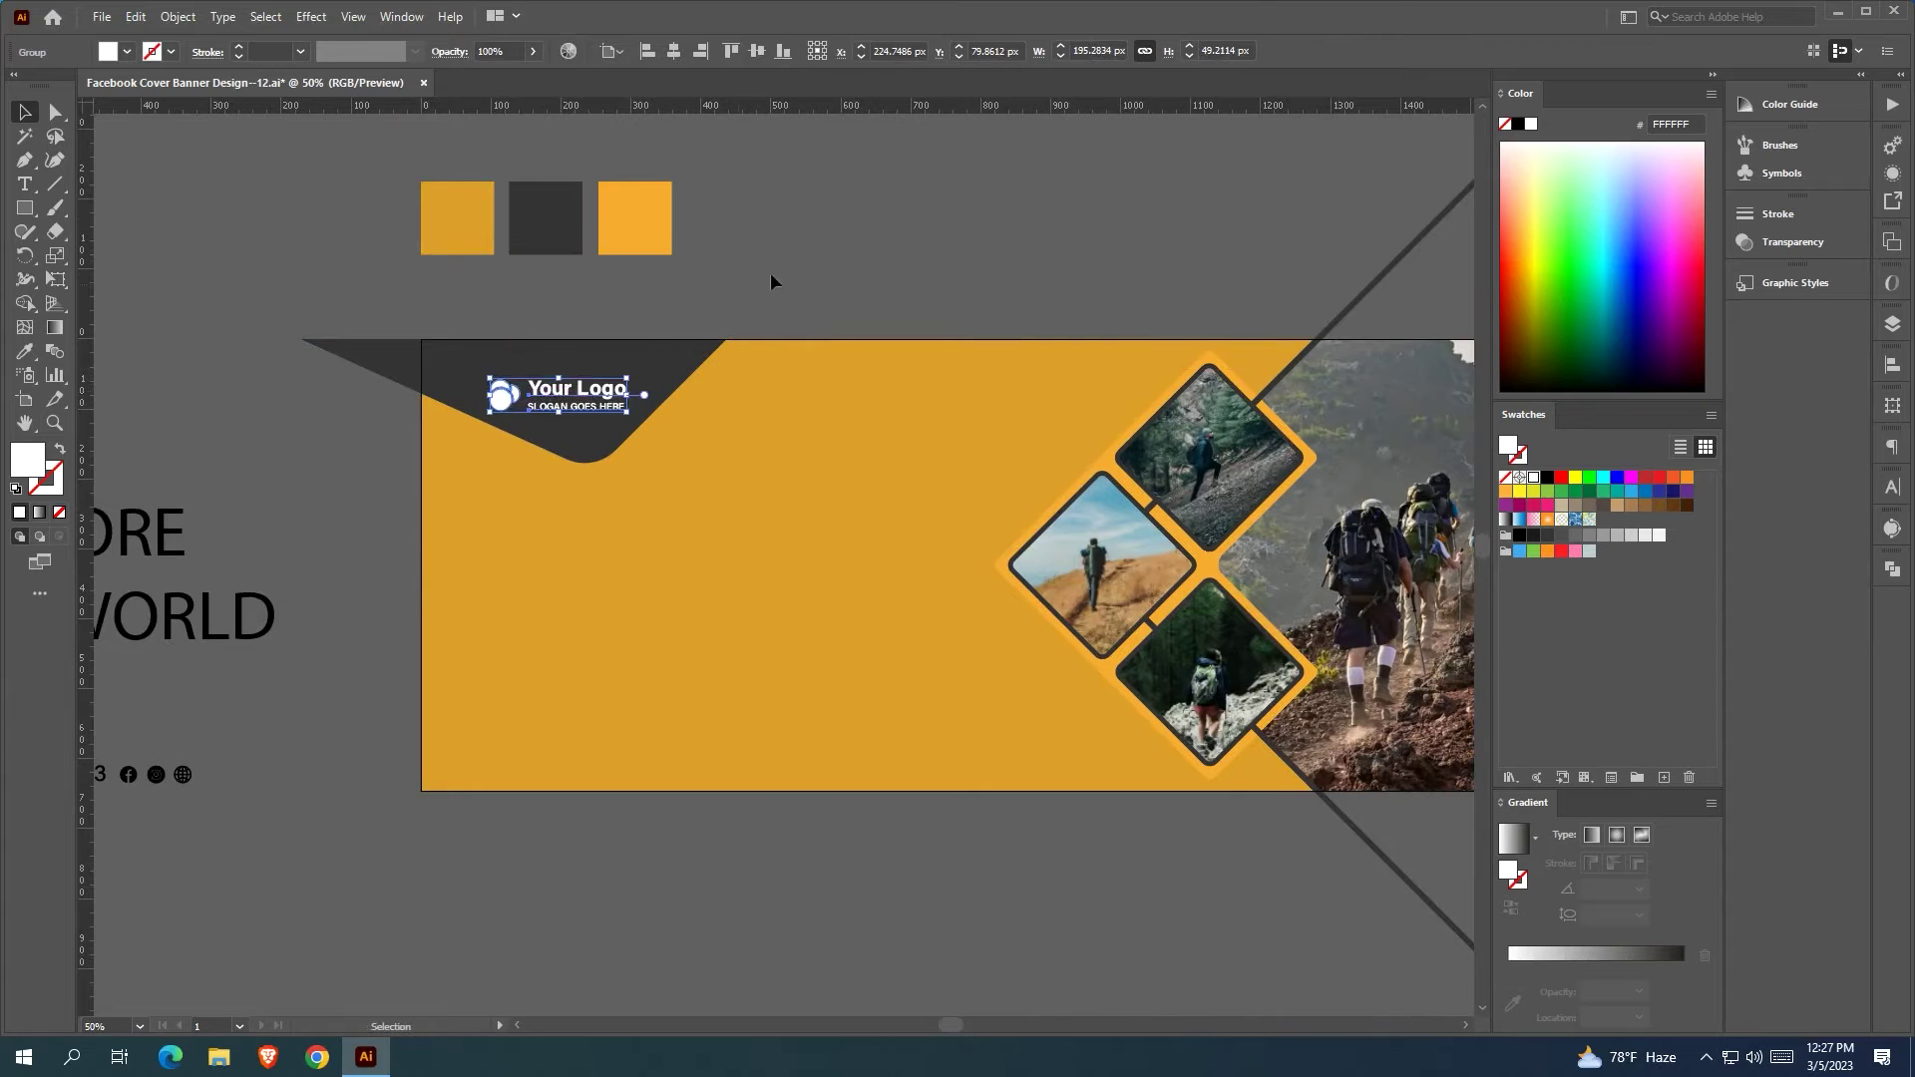
left_click(800, 273)
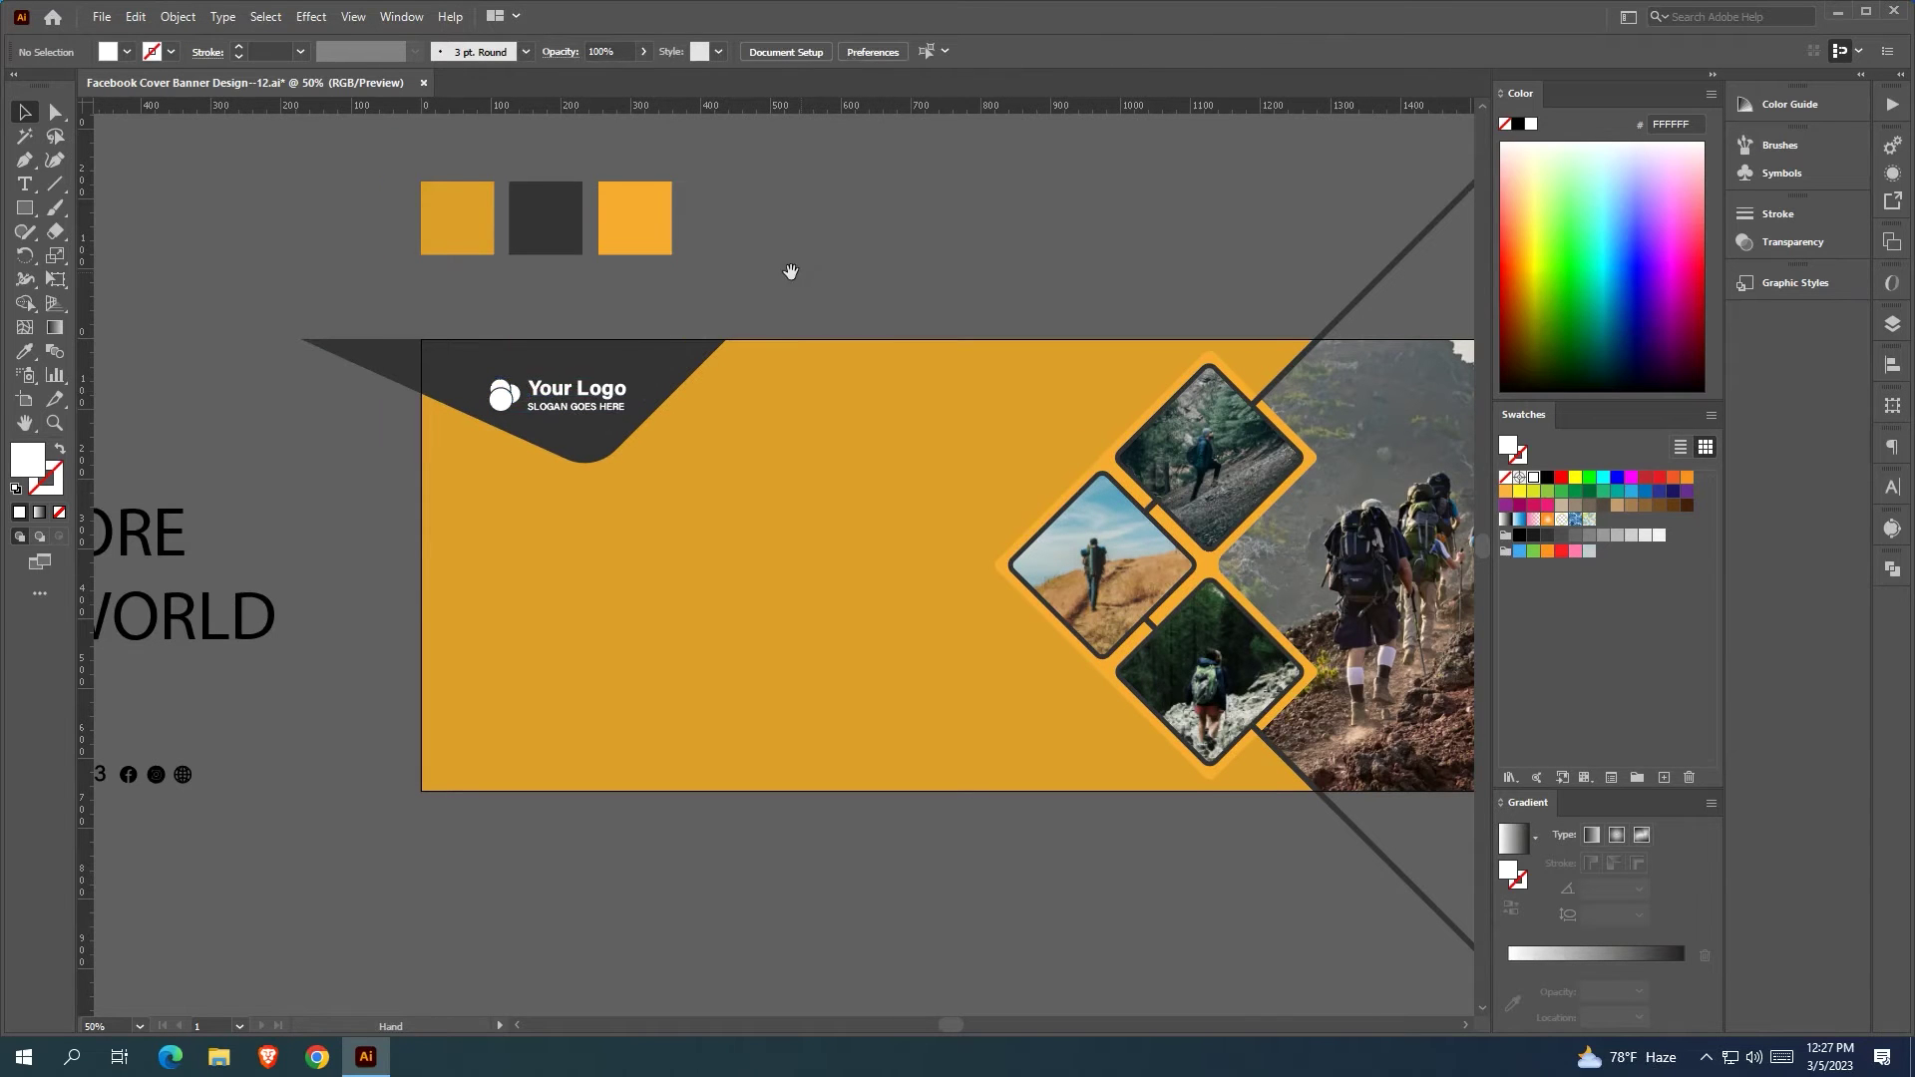
scroll(740, 271, "right", 1)
scroll(763, 250, "down", 1)
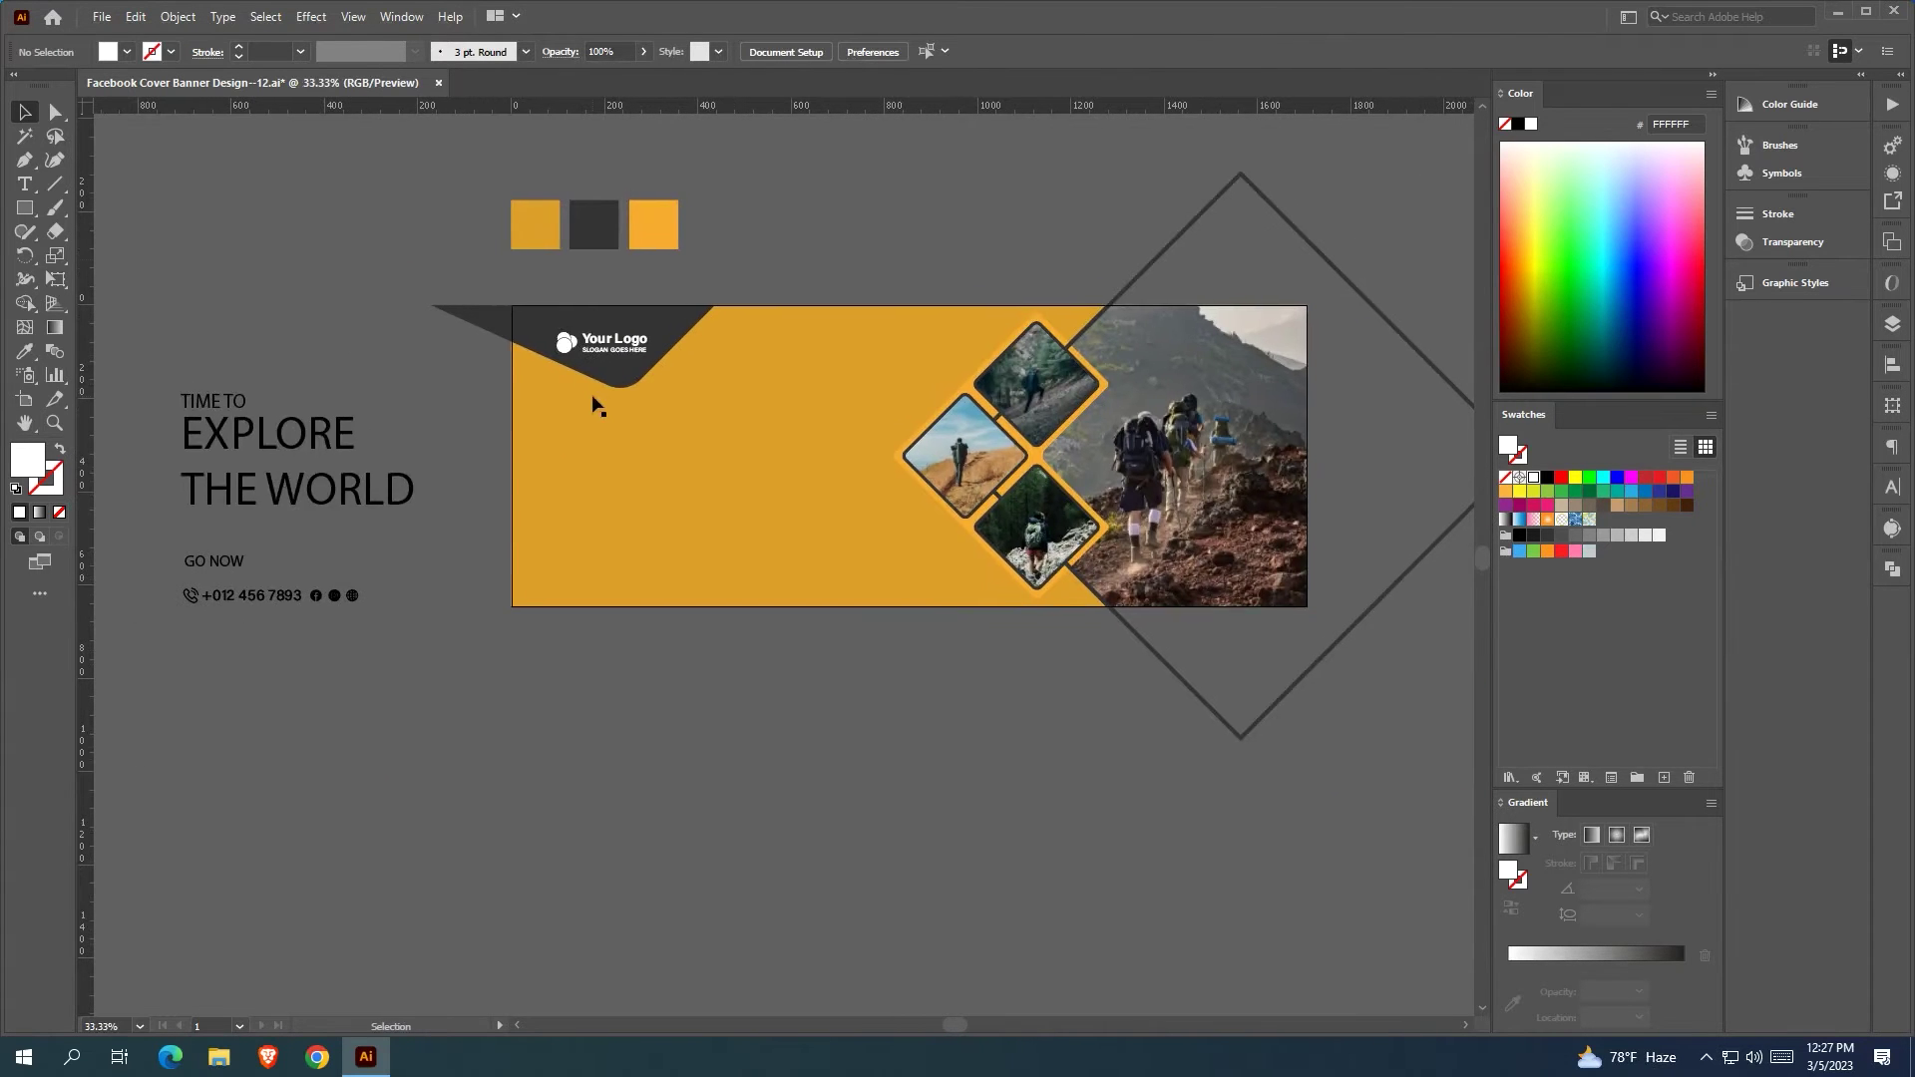
Bring the "TIME TO EXPLORE THE WORLD" text to the front and move it onto the orange background below the logo
left_click(516, 410)
left_click(153, 376)
left_click_drag(332, 486, 528, 505)
key("ctrl+z")
left_click_drag(149, 364, 371, 616)
right_click(346, 461)
left_click(553, 685)
left_click_drag(290, 437, 653, 443)
left_click(345, 404)
left_click_drag(362, 373, 307, 407)
Draw a small square in the banner's upper-left corner as a margin marker and fill it yellow
key("m")
scroll(449, 402, "up", 1)
left_click_drag(455, 312, 500, 357)
left_click(25, 113)
scroll(400, 342, "right", 1)
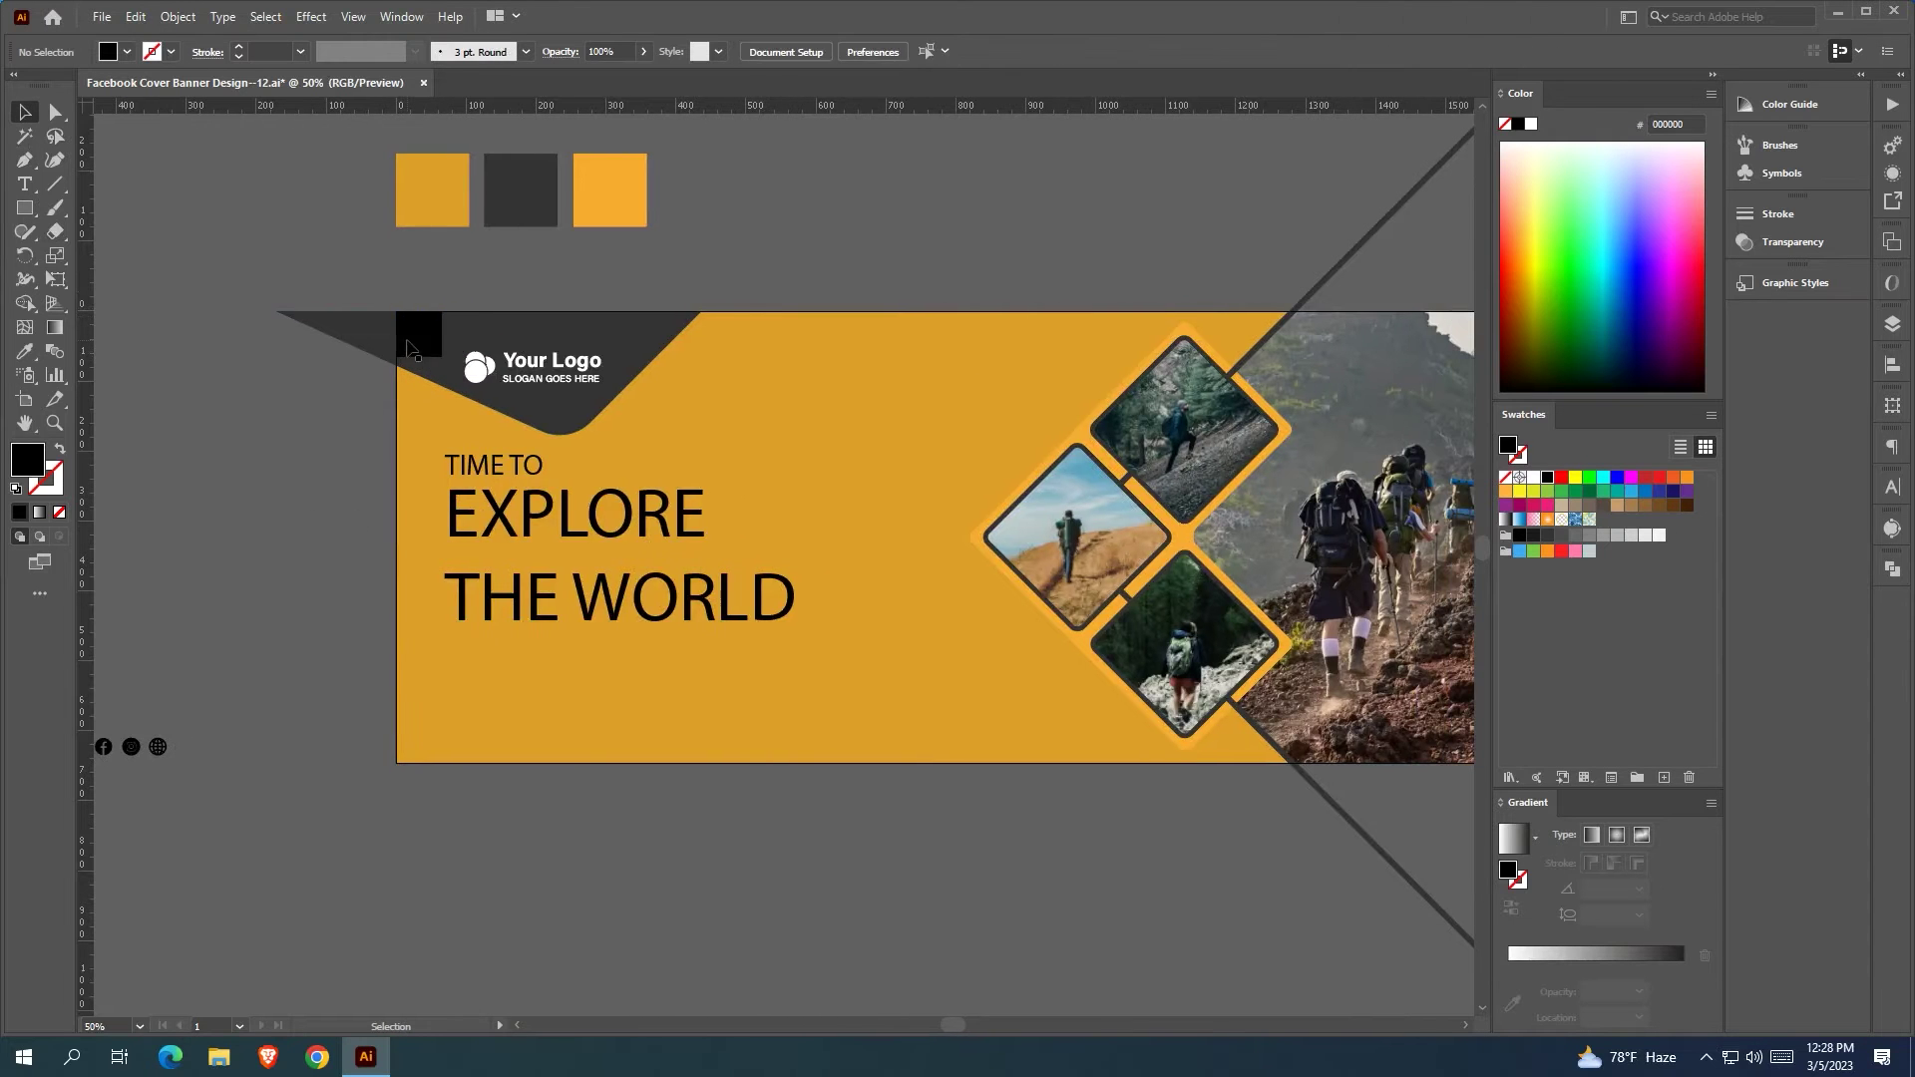
left_click(1576, 477)
Copy the yellow square to the banner's lower-right corner and set margin guides along both squares' inner edges
scroll(791, 256, "right", 4)
scroll(791, 257, "down", 1)
left_click_drag(218, 301, 1357, 682)
left_click_drag(235, 304, 229, 312)
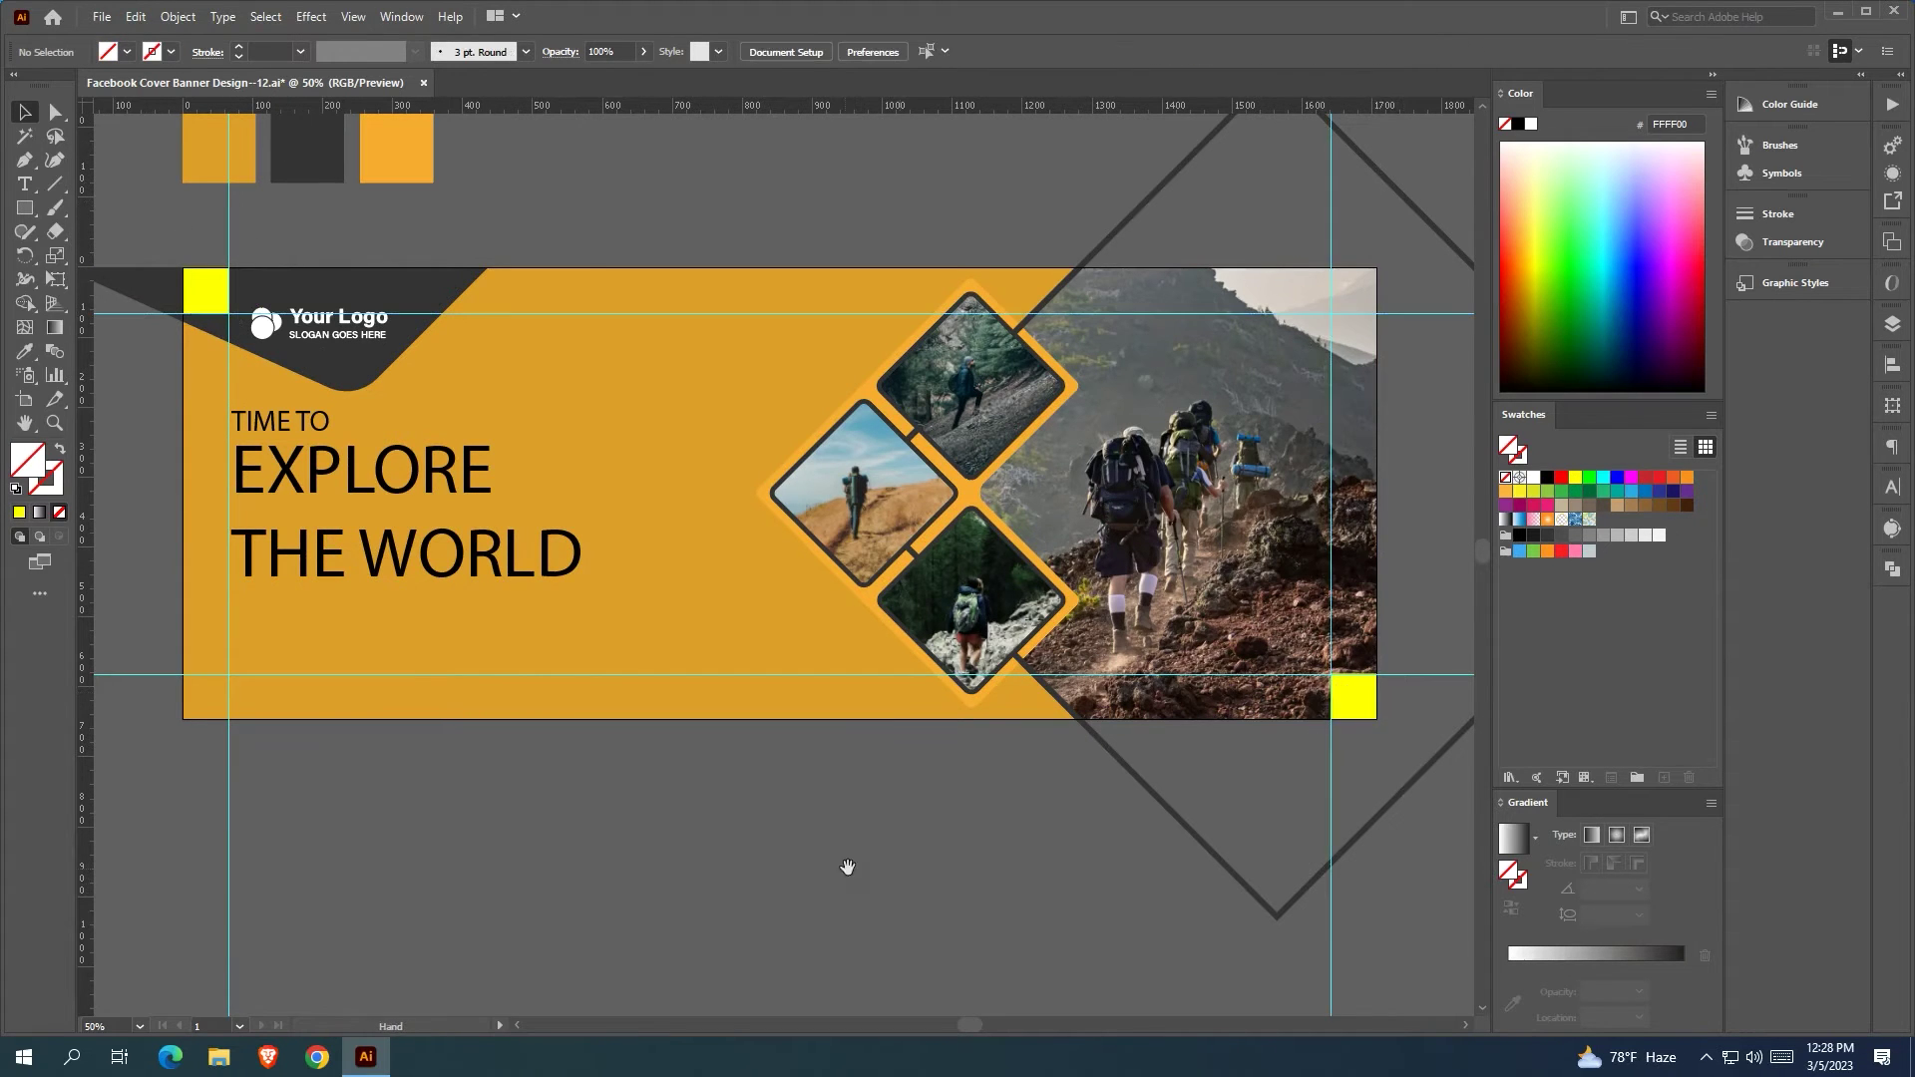
Scale down the headline text and set "EXPLORE THE WORLD" in Acumin Variable Concept with a bold weight of about 668
left_click_drag(847, 868, 984, 877)
left_click(609, 484)
left_click_drag(725, 591, 561, 505)
left_click(798, 52)
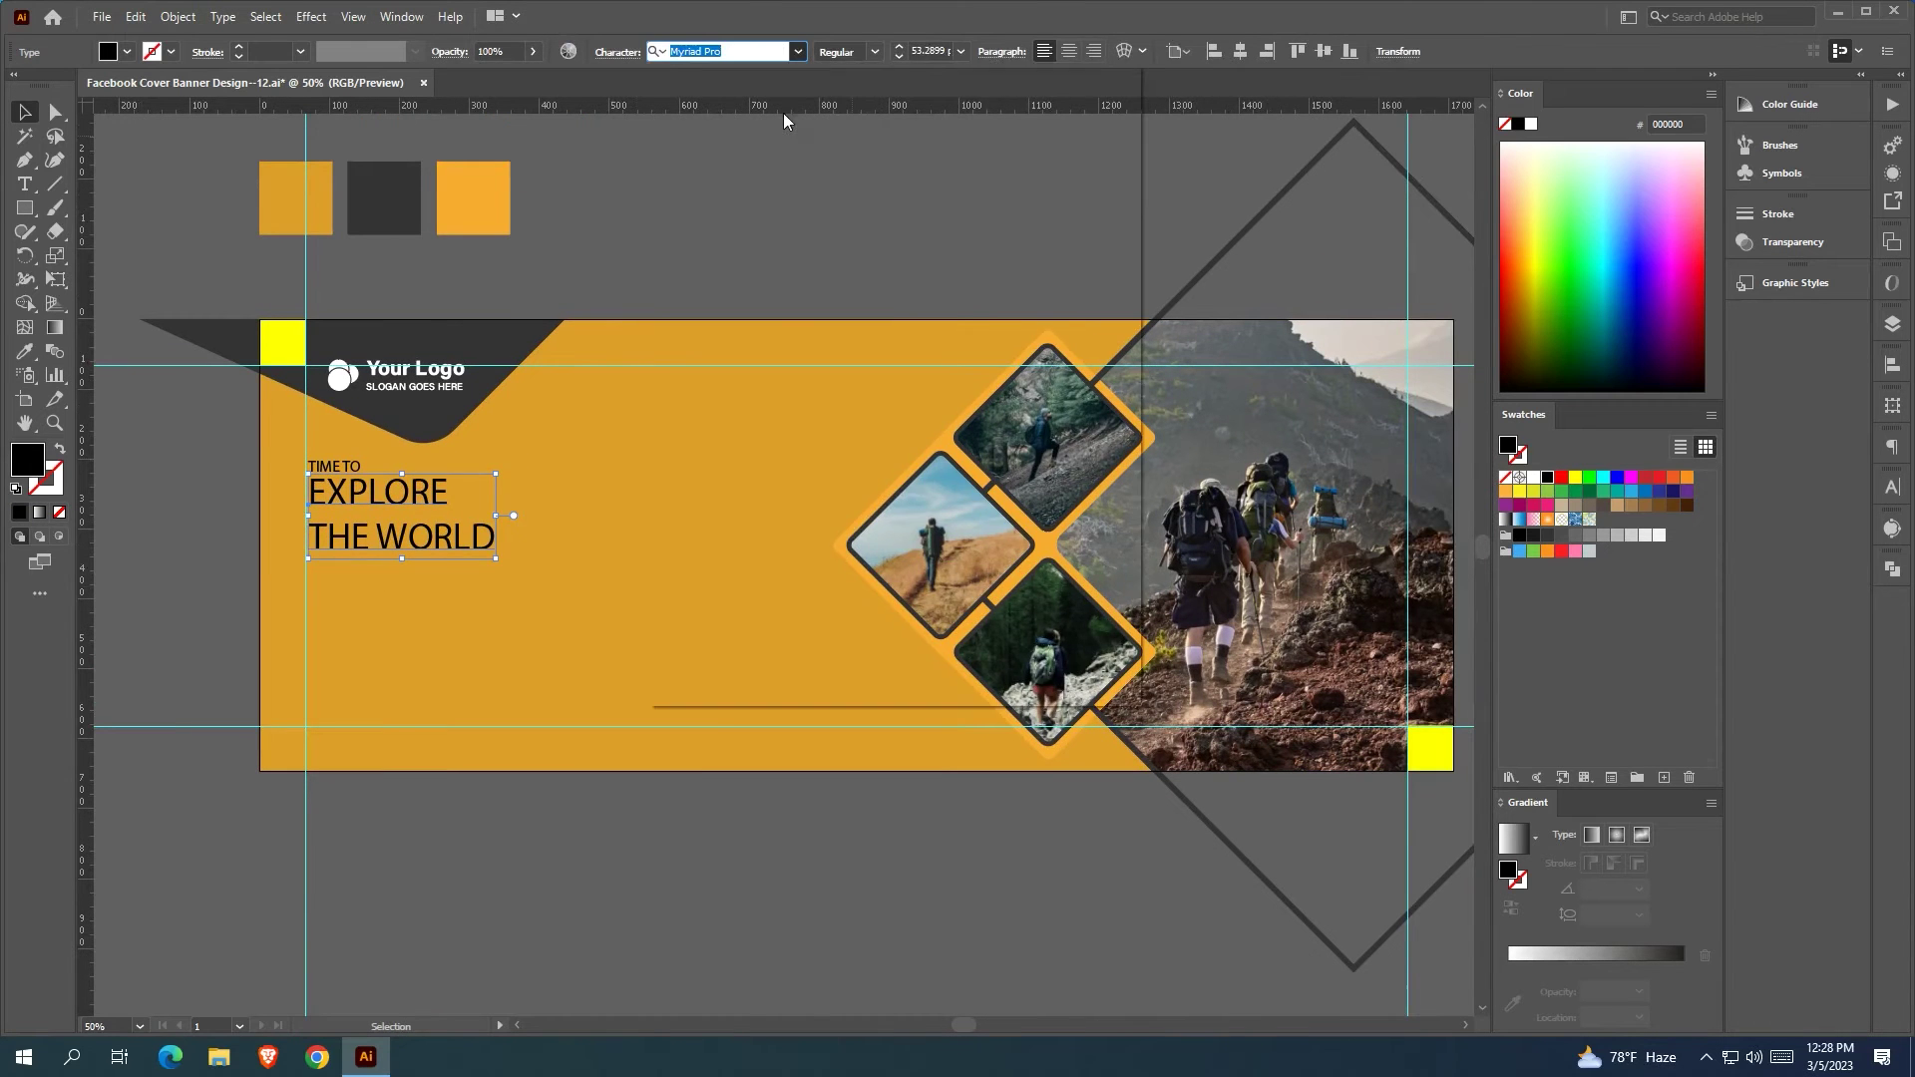
left_click(780, 164)
left_click(1013, 51)
left_click_drag(830, 110, 914, 110)
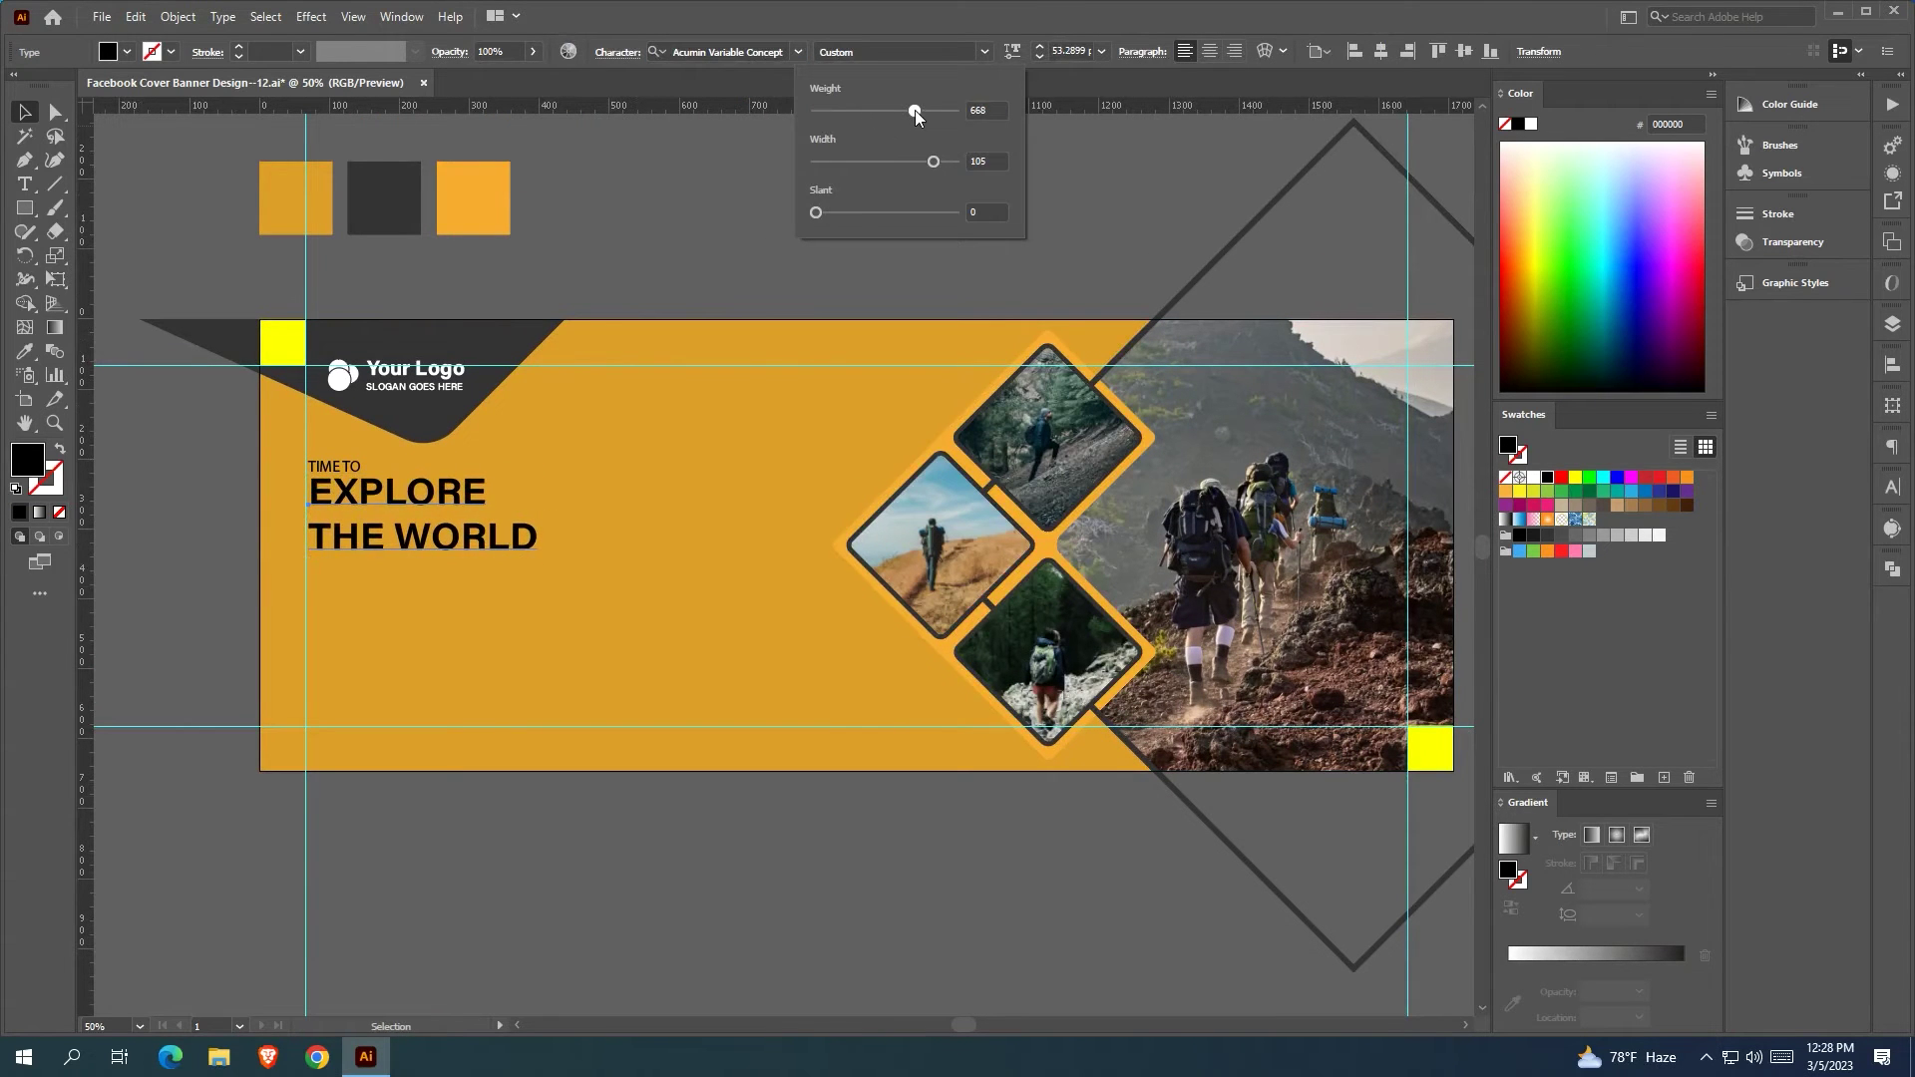
Enlarge the "EXPLORE THE WORLD" headline to about 83 pt and set its leading to 80 pt
left_click(24, 113)
left_click(492, 555)
left_click_drag(537, 560, 666, 615)
left_click(1891, 488)
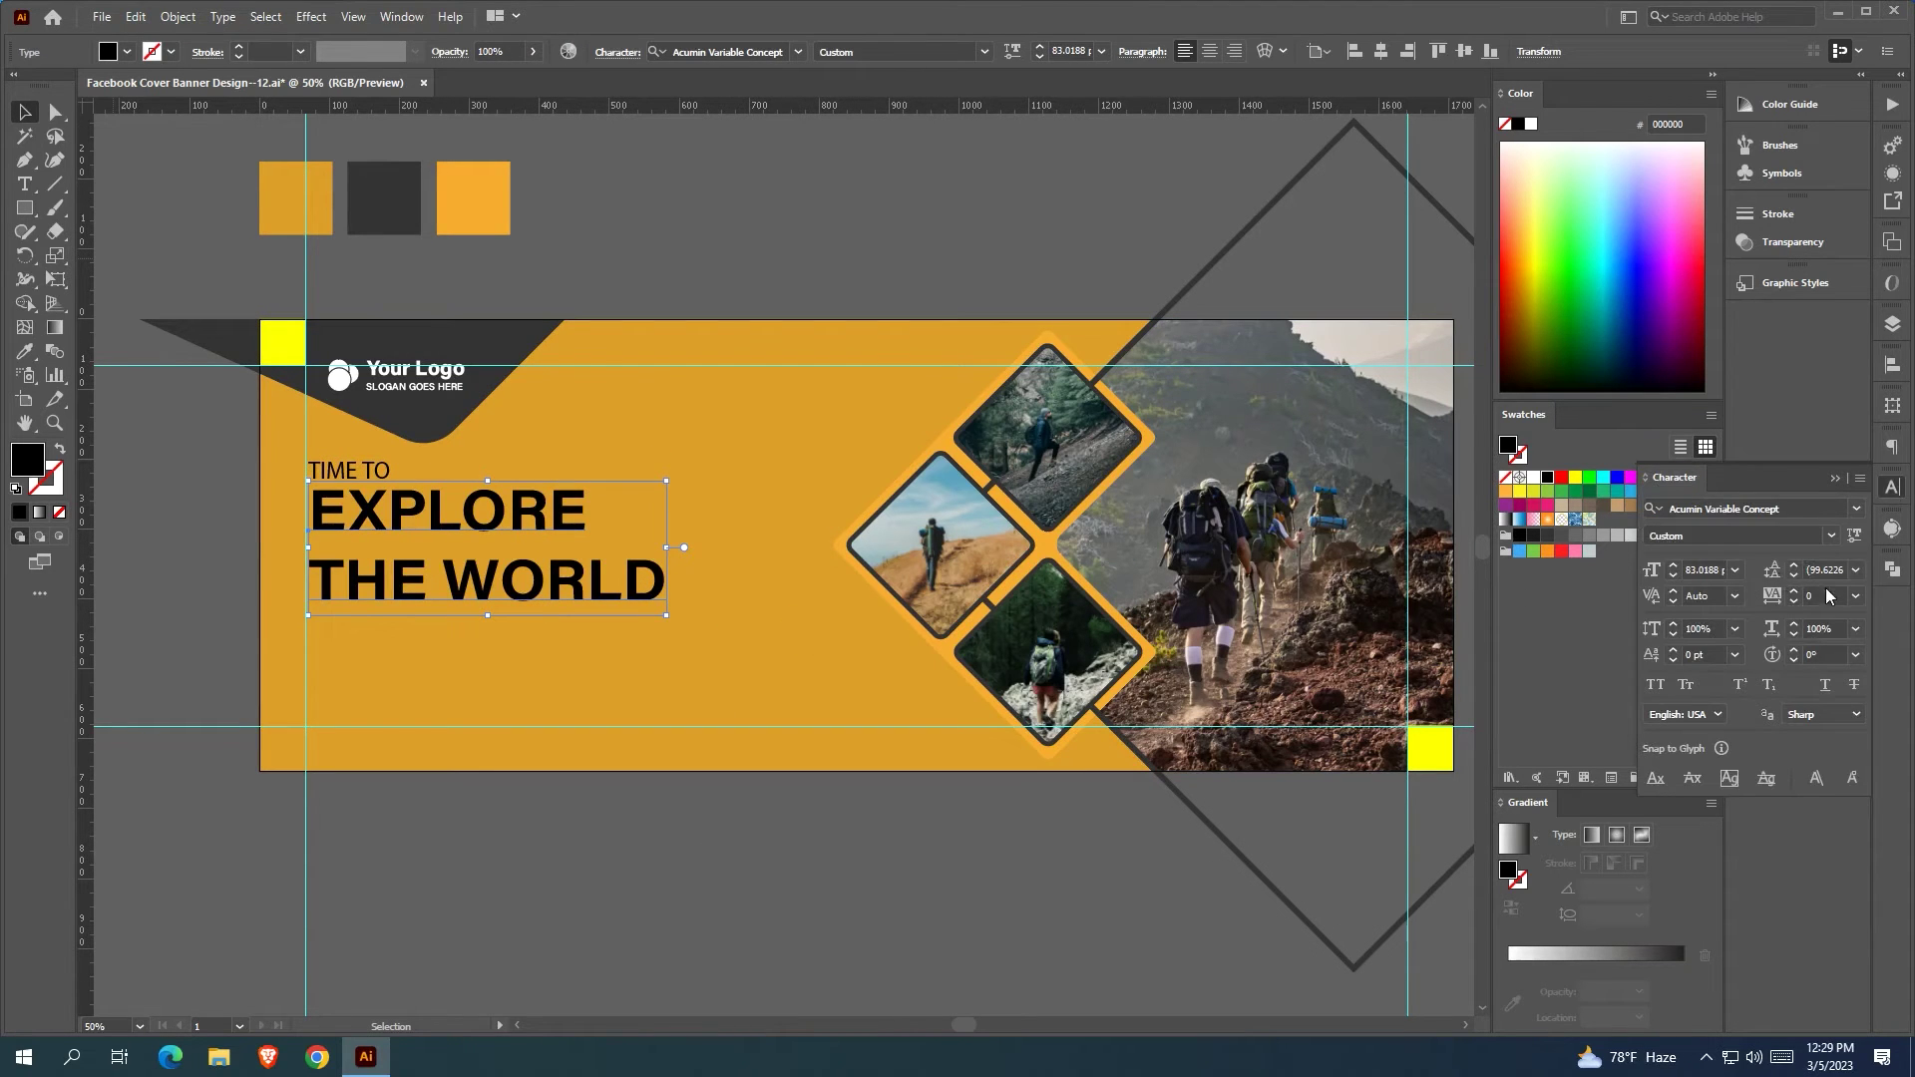
scroll(1829, 570, "down", 20)
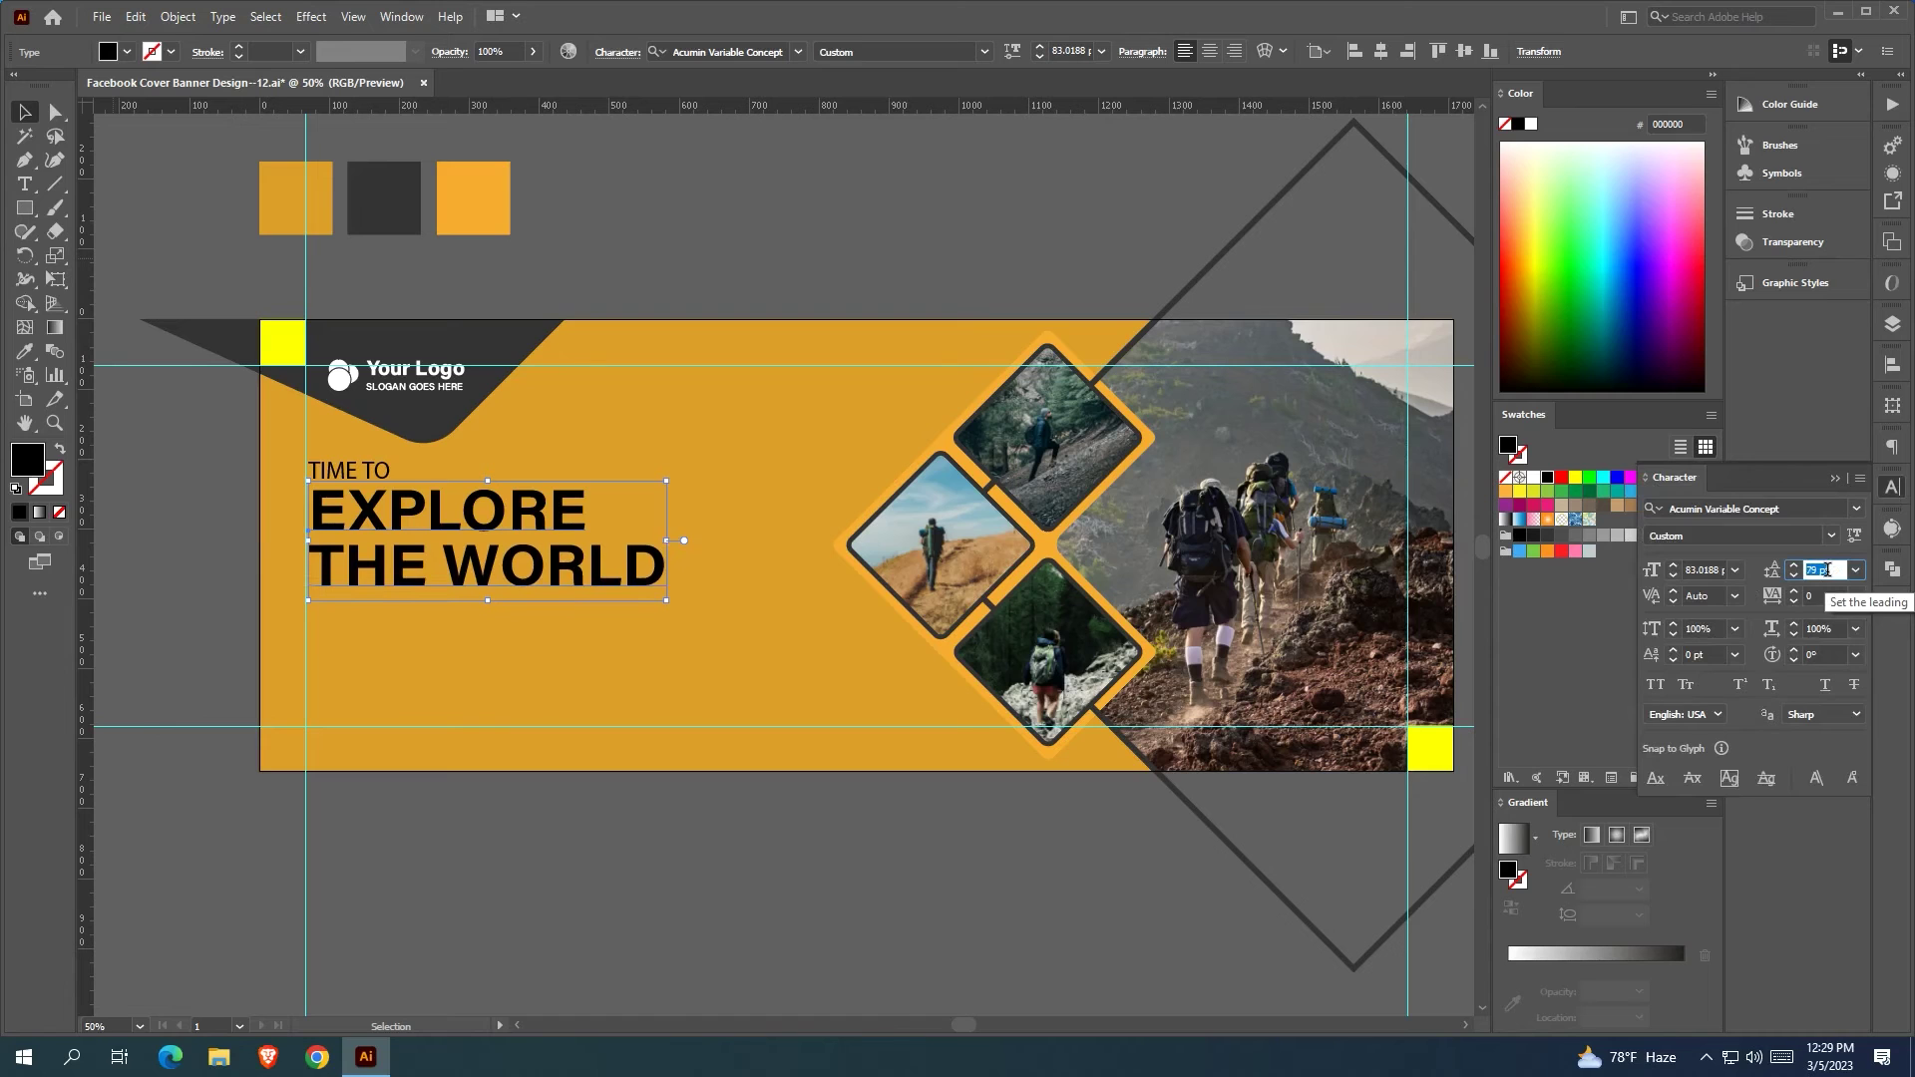
scroll(1827, 569, "up", 1)
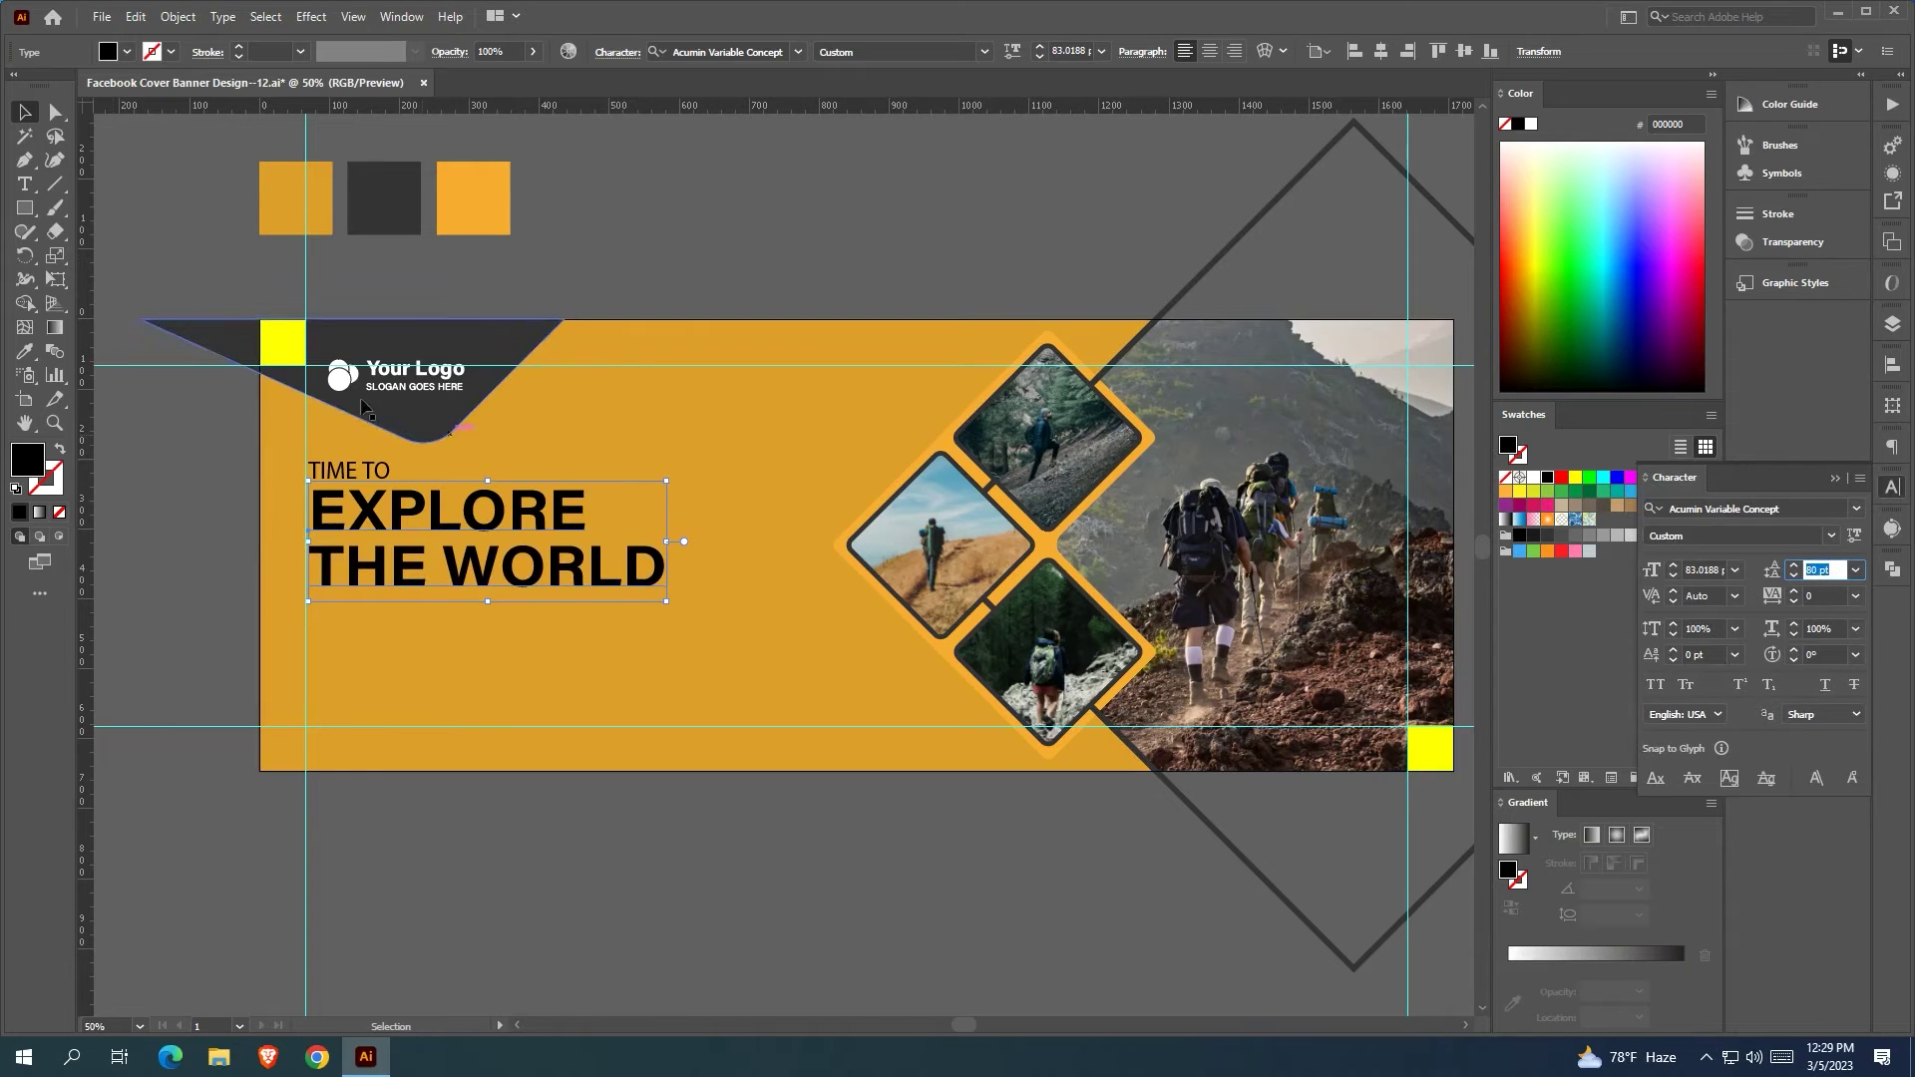
Reduce the font weight of the "EXPLORE THE WORLD" headline slightly
left_click(1010, 58)
mouse_move(947, 110)
left_mouse_down()
mouse_move(891, 114)
mouse_move(911, 115)
left_mouse_up()
left_click(564, 258)
left_click_drag(564, 258, 643, 262)
Recolor "EXPLORE" white and "THE WORLD" dark grey, and nudge the headline into place at the margin guide
key("t")
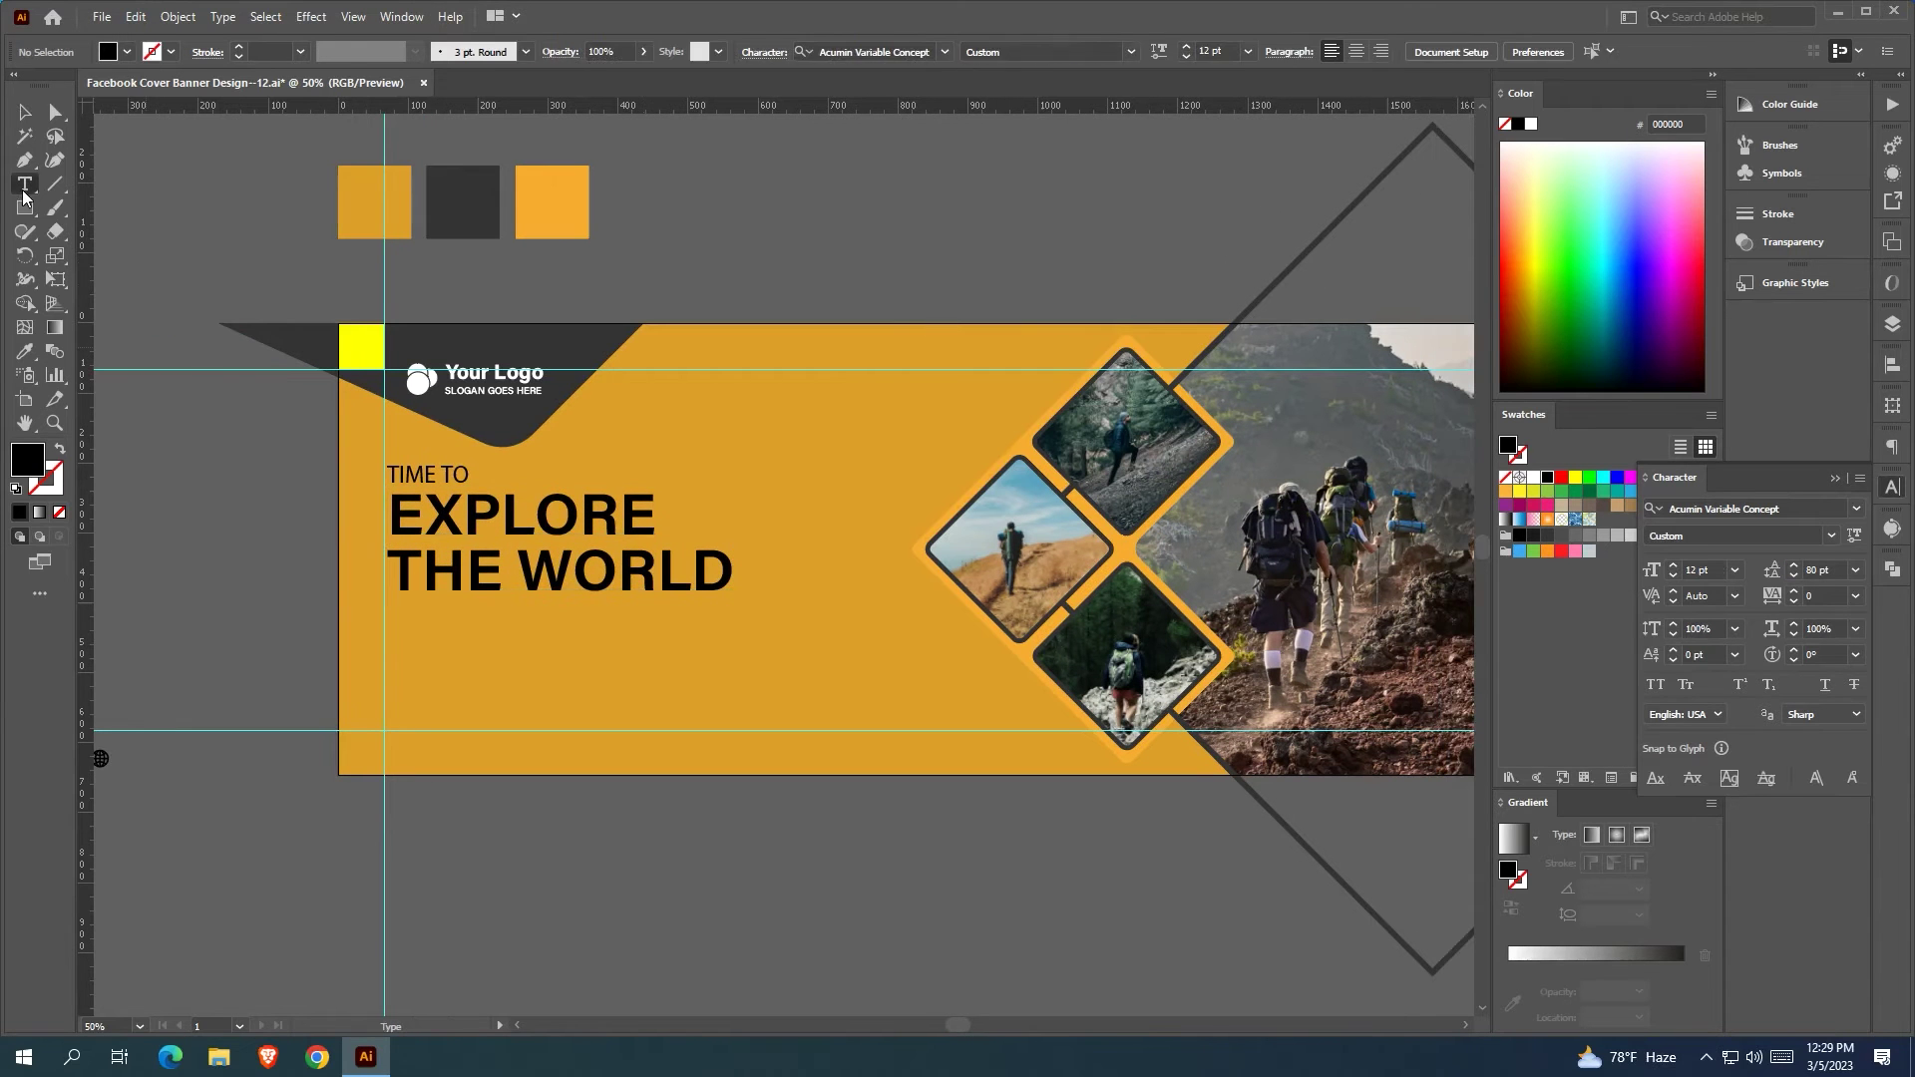
double_click(559, 516)
left_click_drag(726, 565, 389, 571)
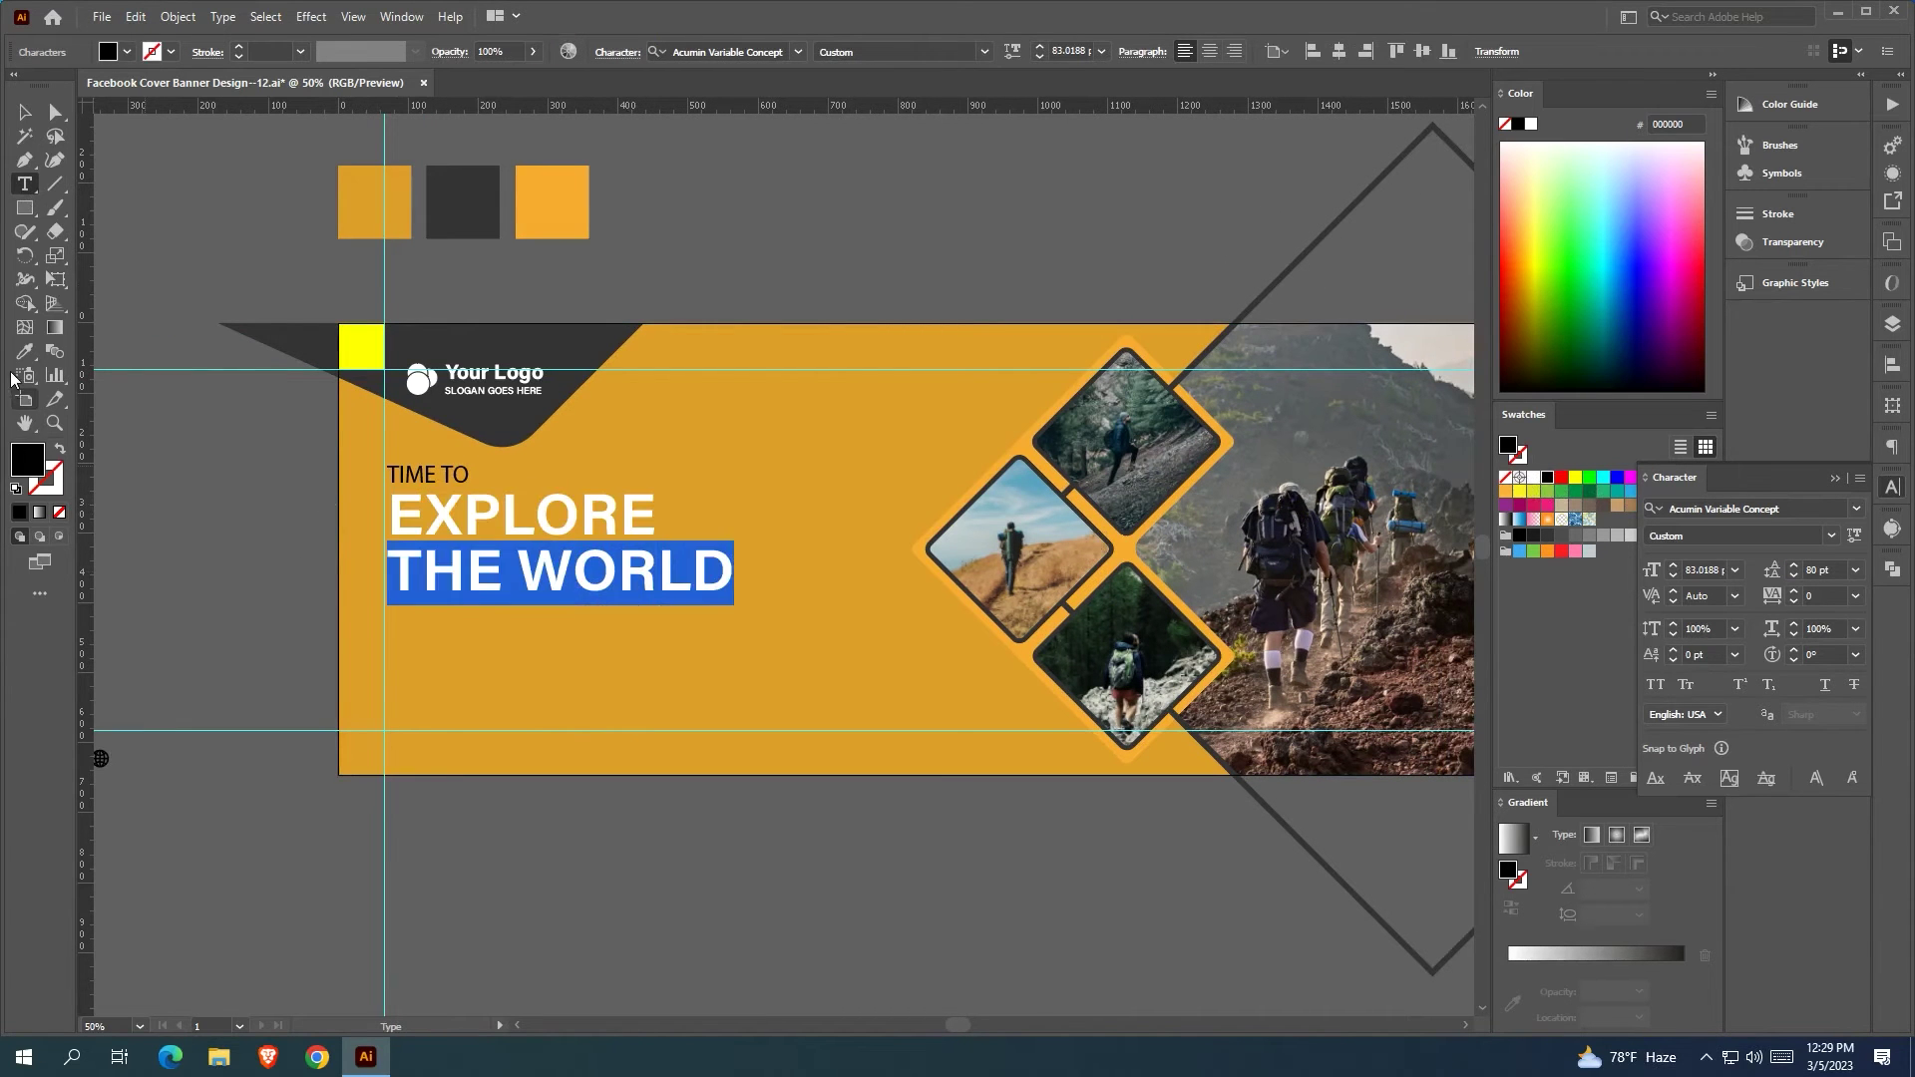
left_click(25, 111)
left_click(126, 140)
left_click_drag(186, 148, 153, 153)
left_click_drag(403, 529, 395, 536)
Set the "TIME TO" line in Acumin Variable Concept and lighten its font weight
left_click(379, 483)
left_click(26, 353)
left_click(798, 52)
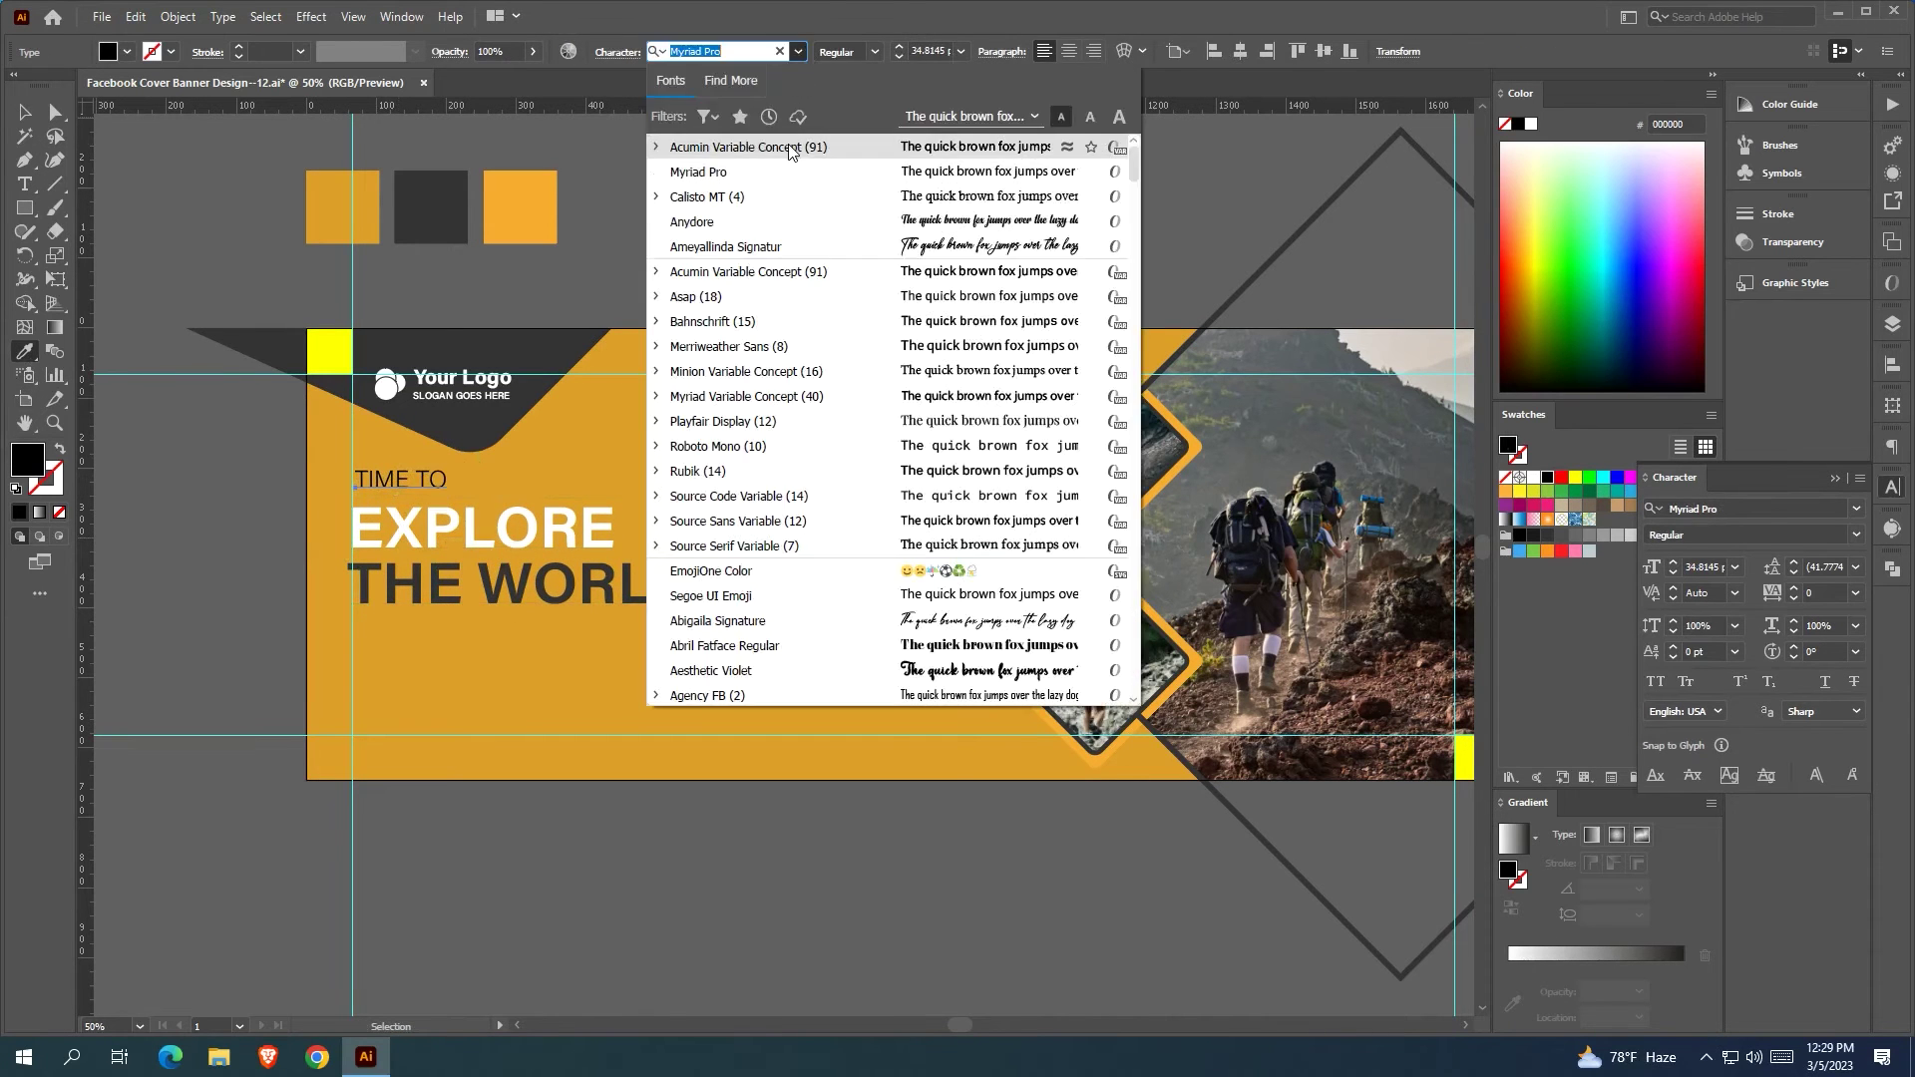
left_click(791, 148)
left_click(1012, 51)
left_click_drag(864, 111, 844, 111)
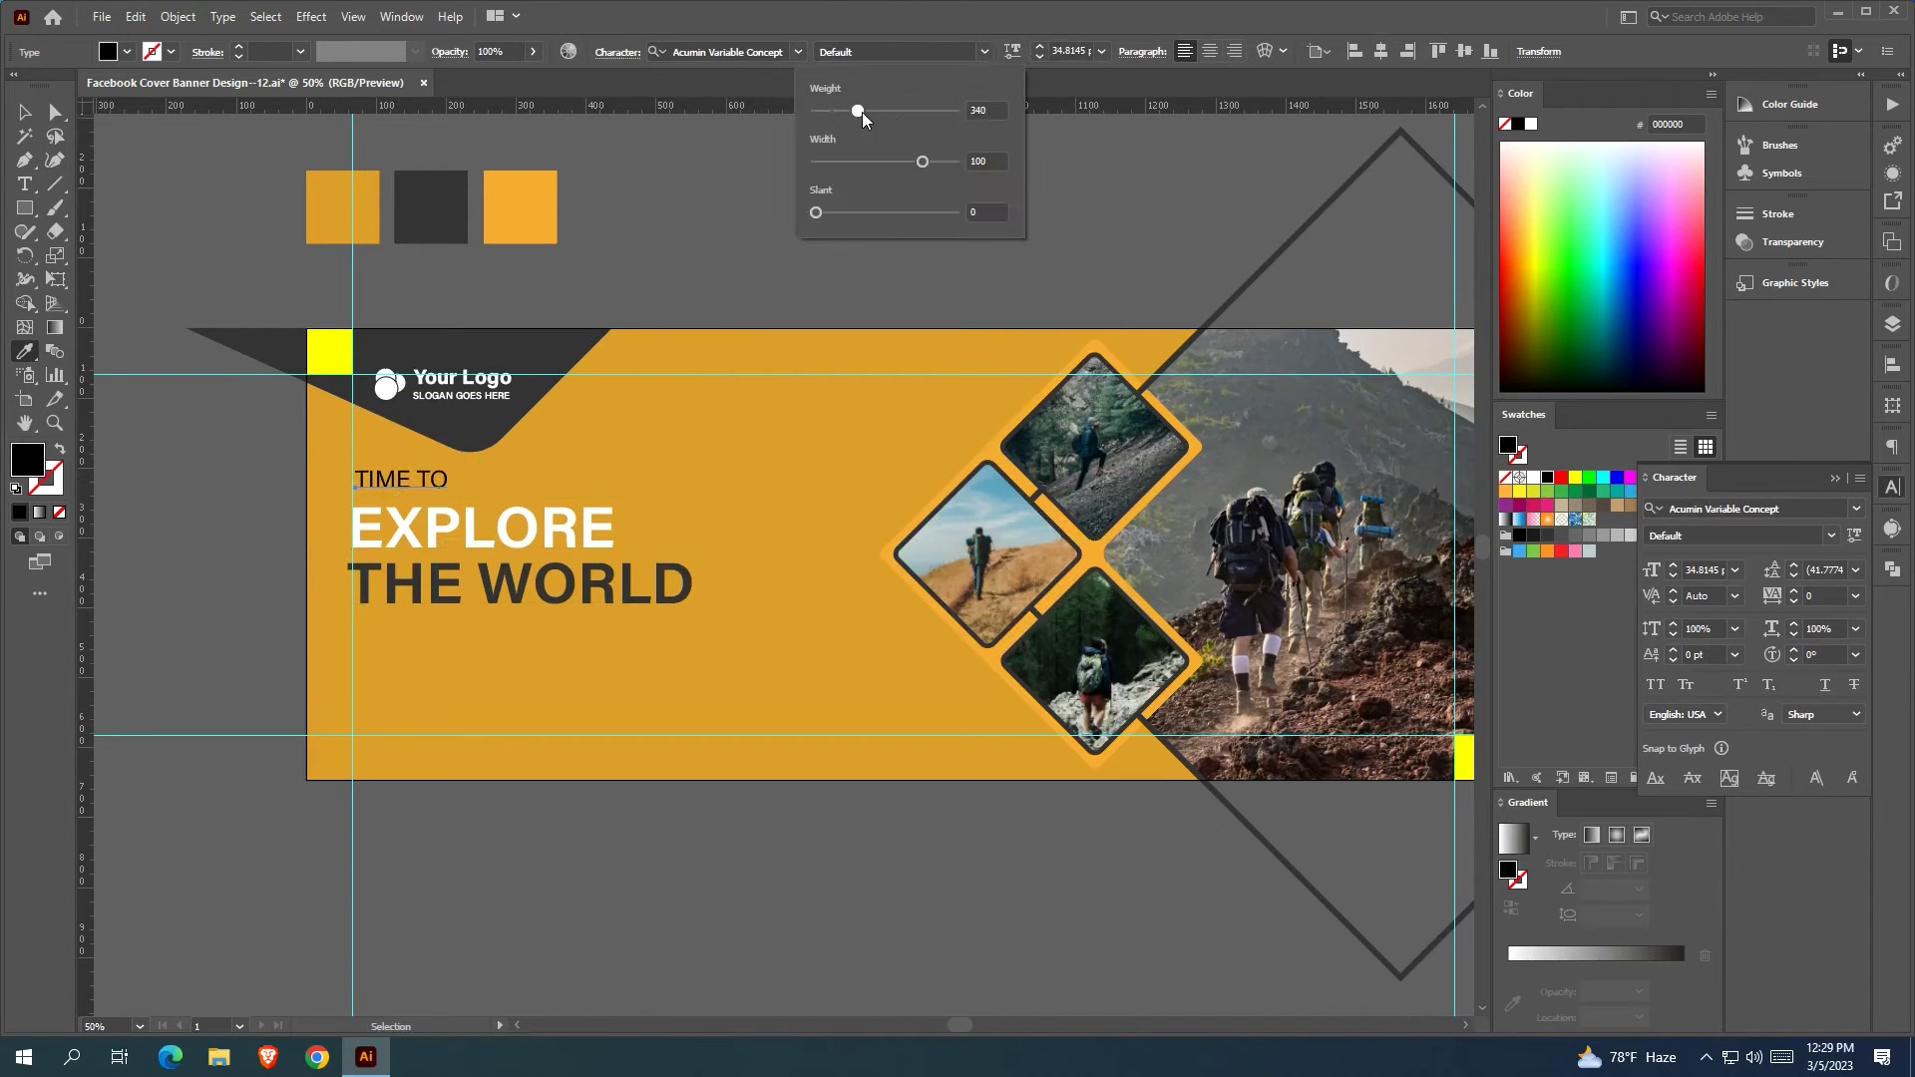
Recolor the "TIME TO" line dark grey (#333333) and set its font weight to about 464
left_click(417, 208)
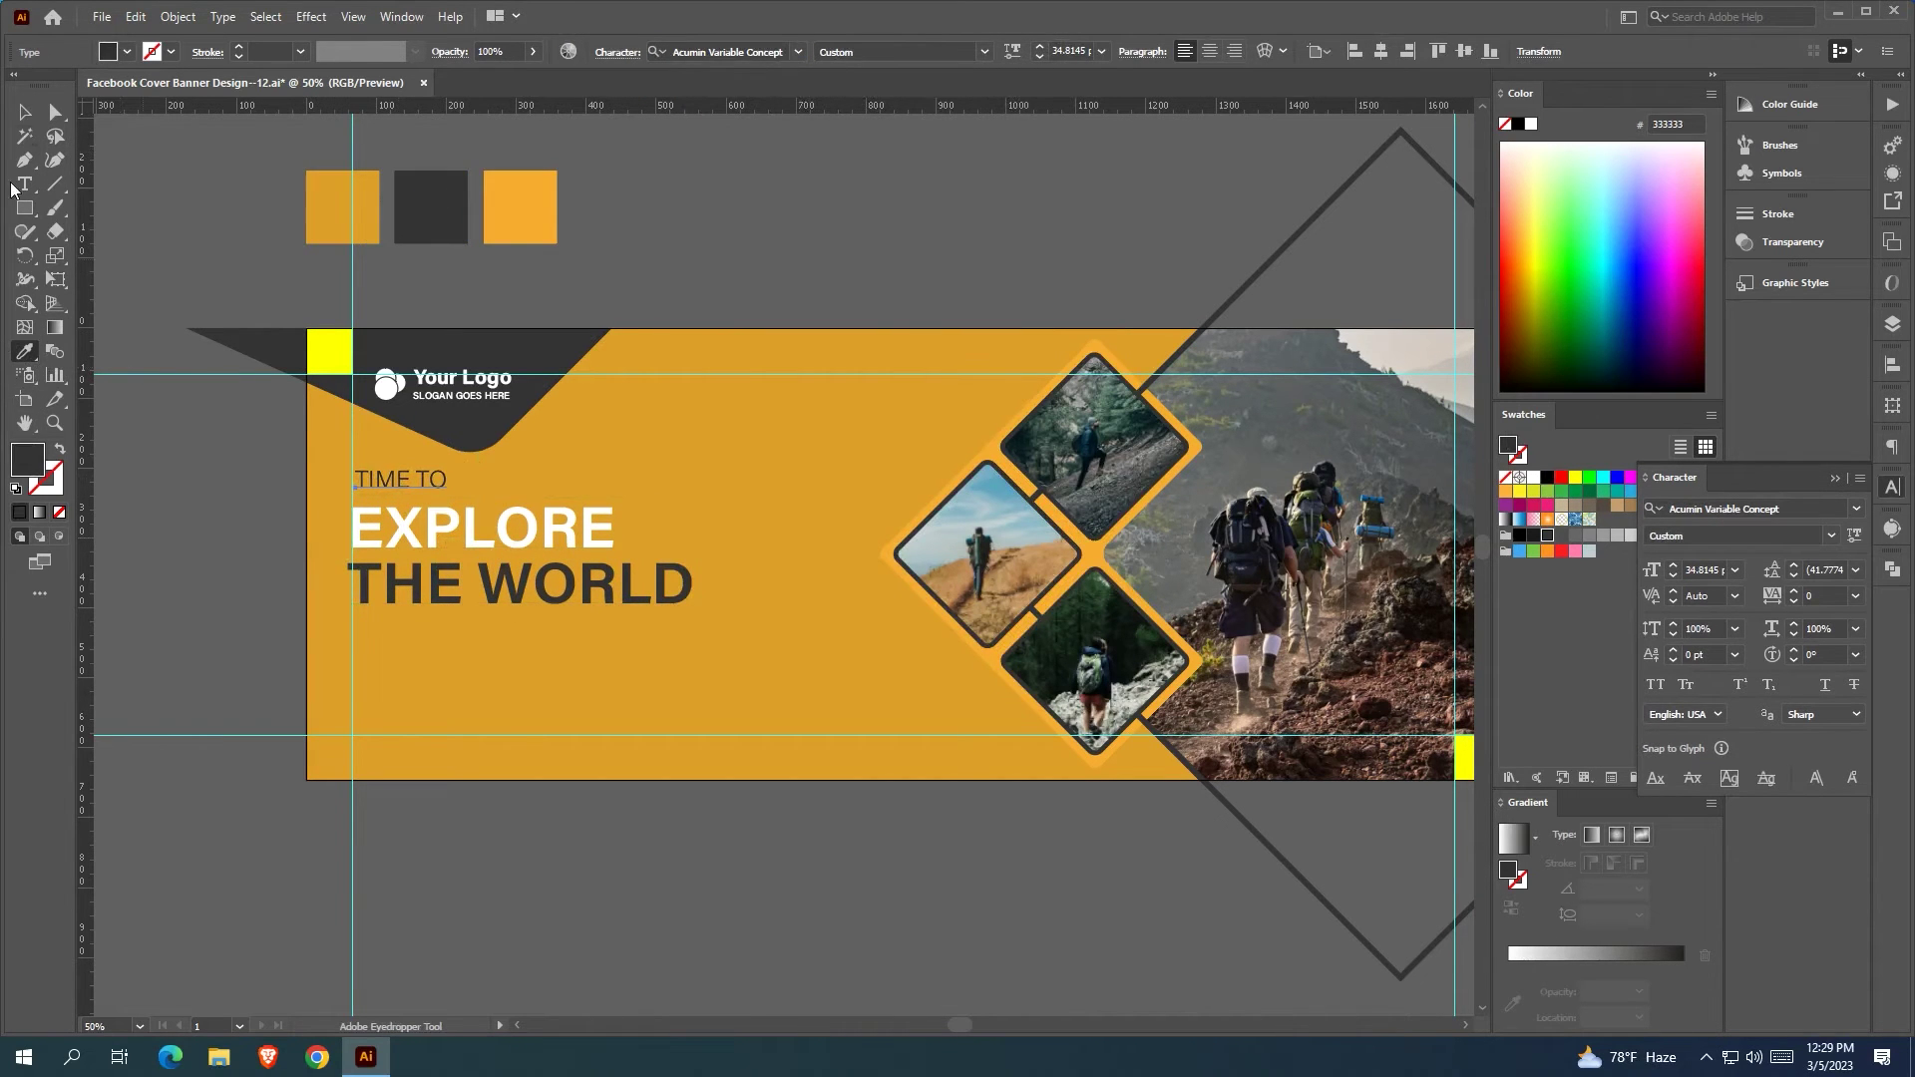
left_click(1012, 51)
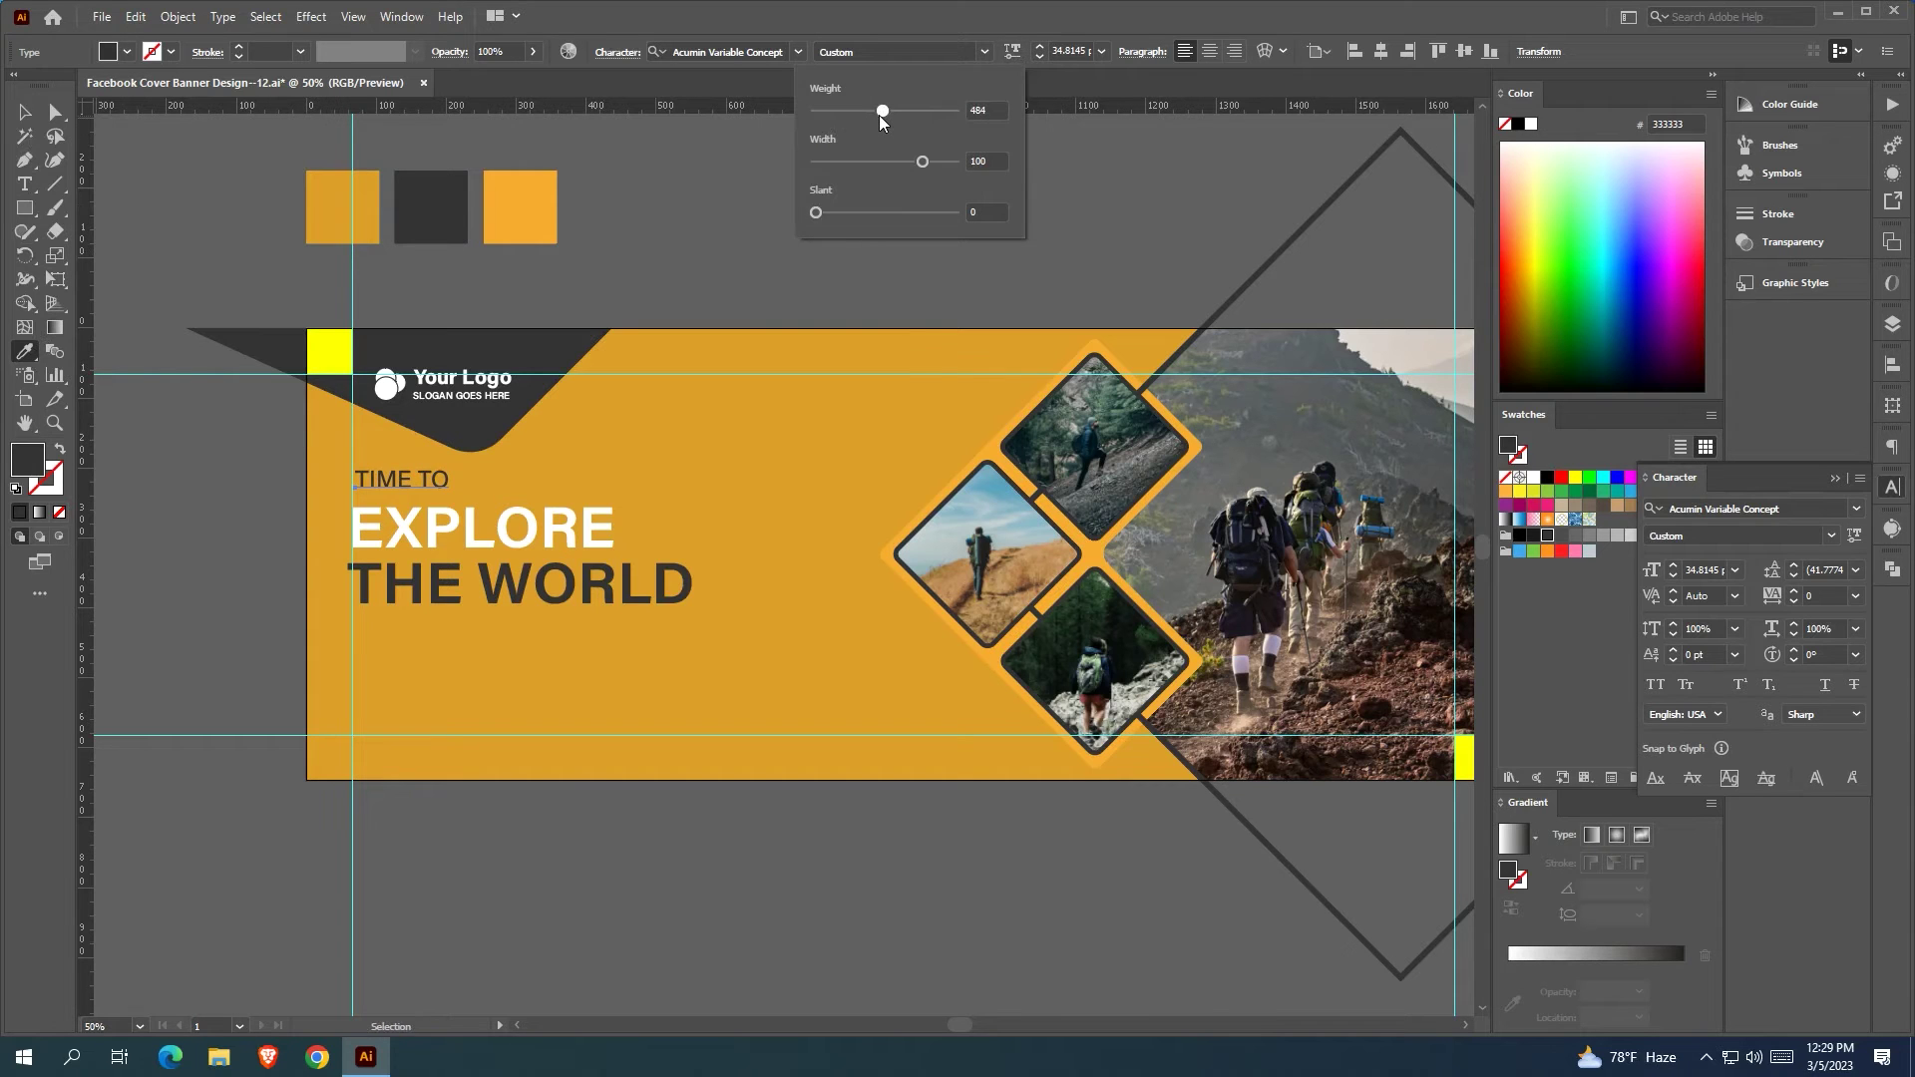
left_click(299, 395)
left_click(179, 262)
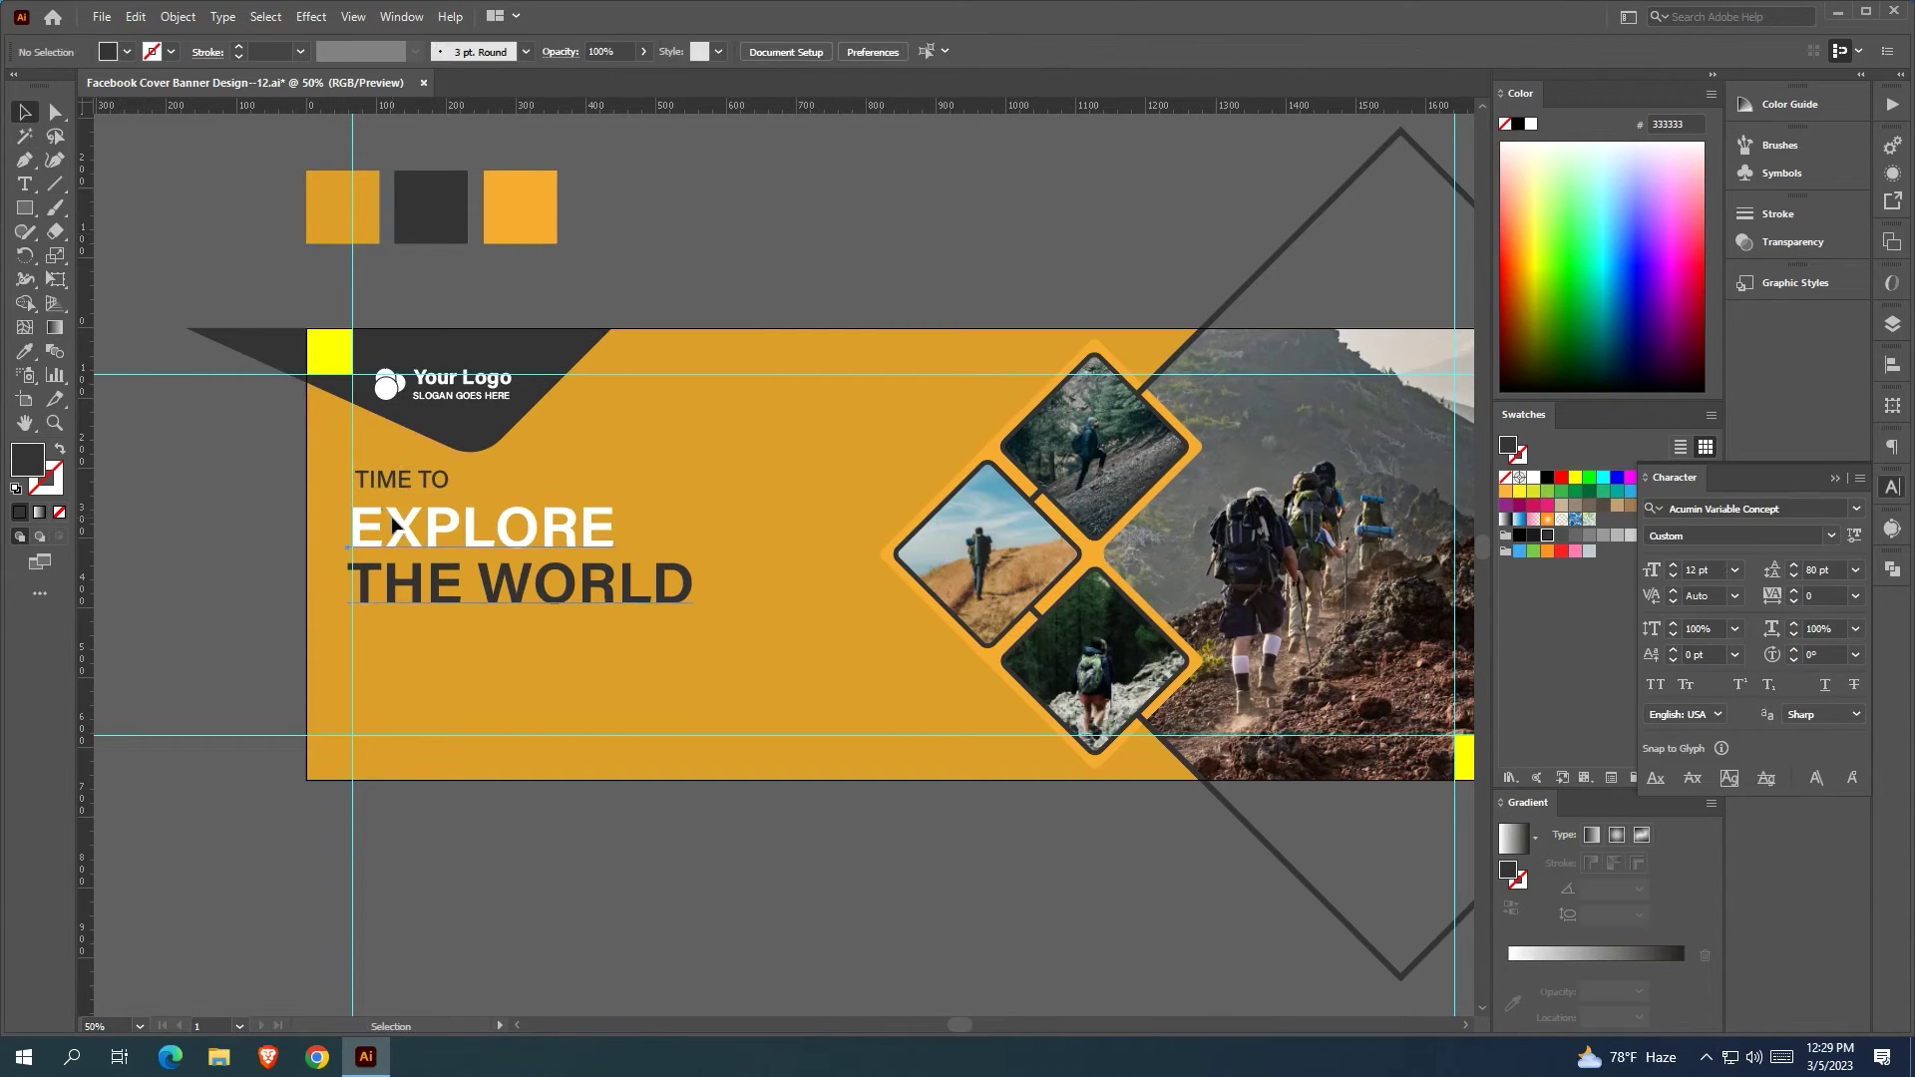
Move the "EXPLORE THE WORLD" headline closer beneath "TIME TO" and nudge both text objects upward together
left_click_drag(395, 521, 395, 510)
left_click(396, 483, "shift")
key("Up")
key("Up")
key("Up")
key("Up")
key("Up")
key("Up")
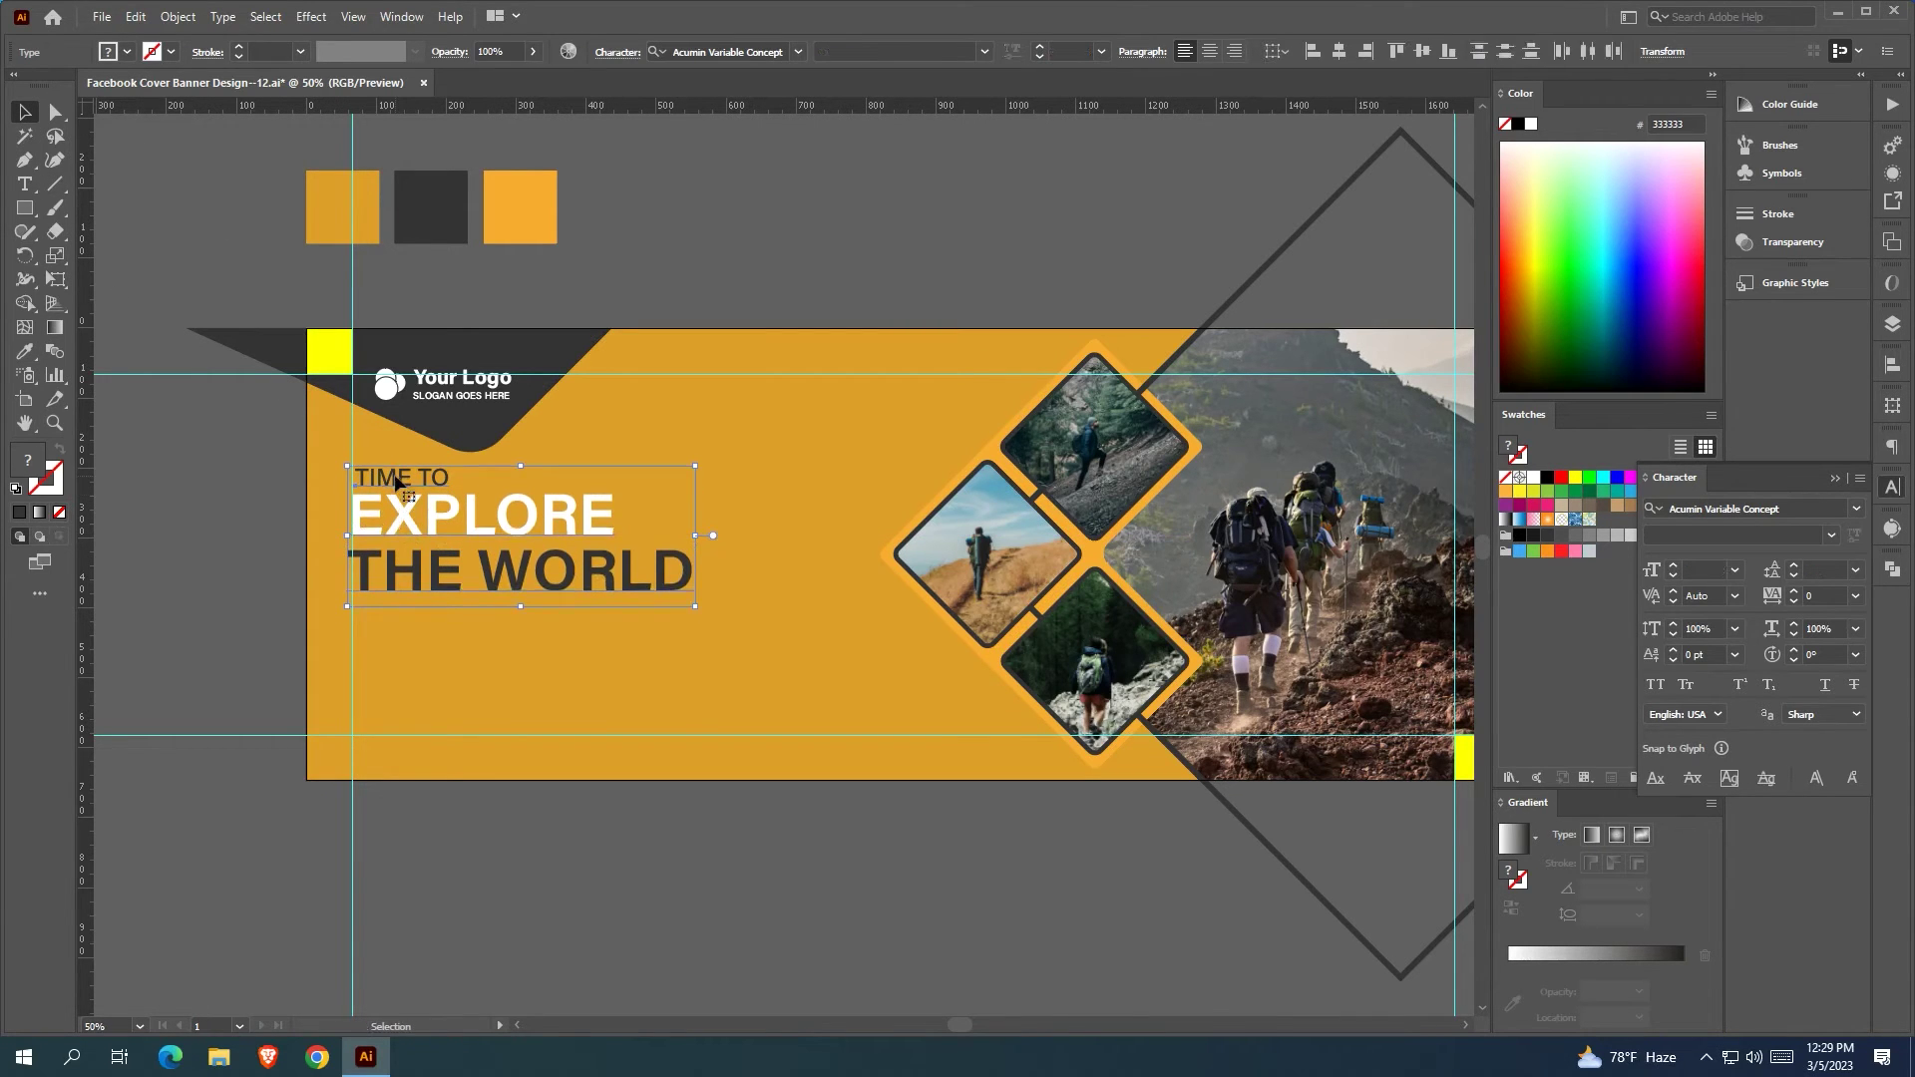
key("Up")
key("Up")
key("Up")
key("Up")
key("Up")
key("Up")
key("Up")
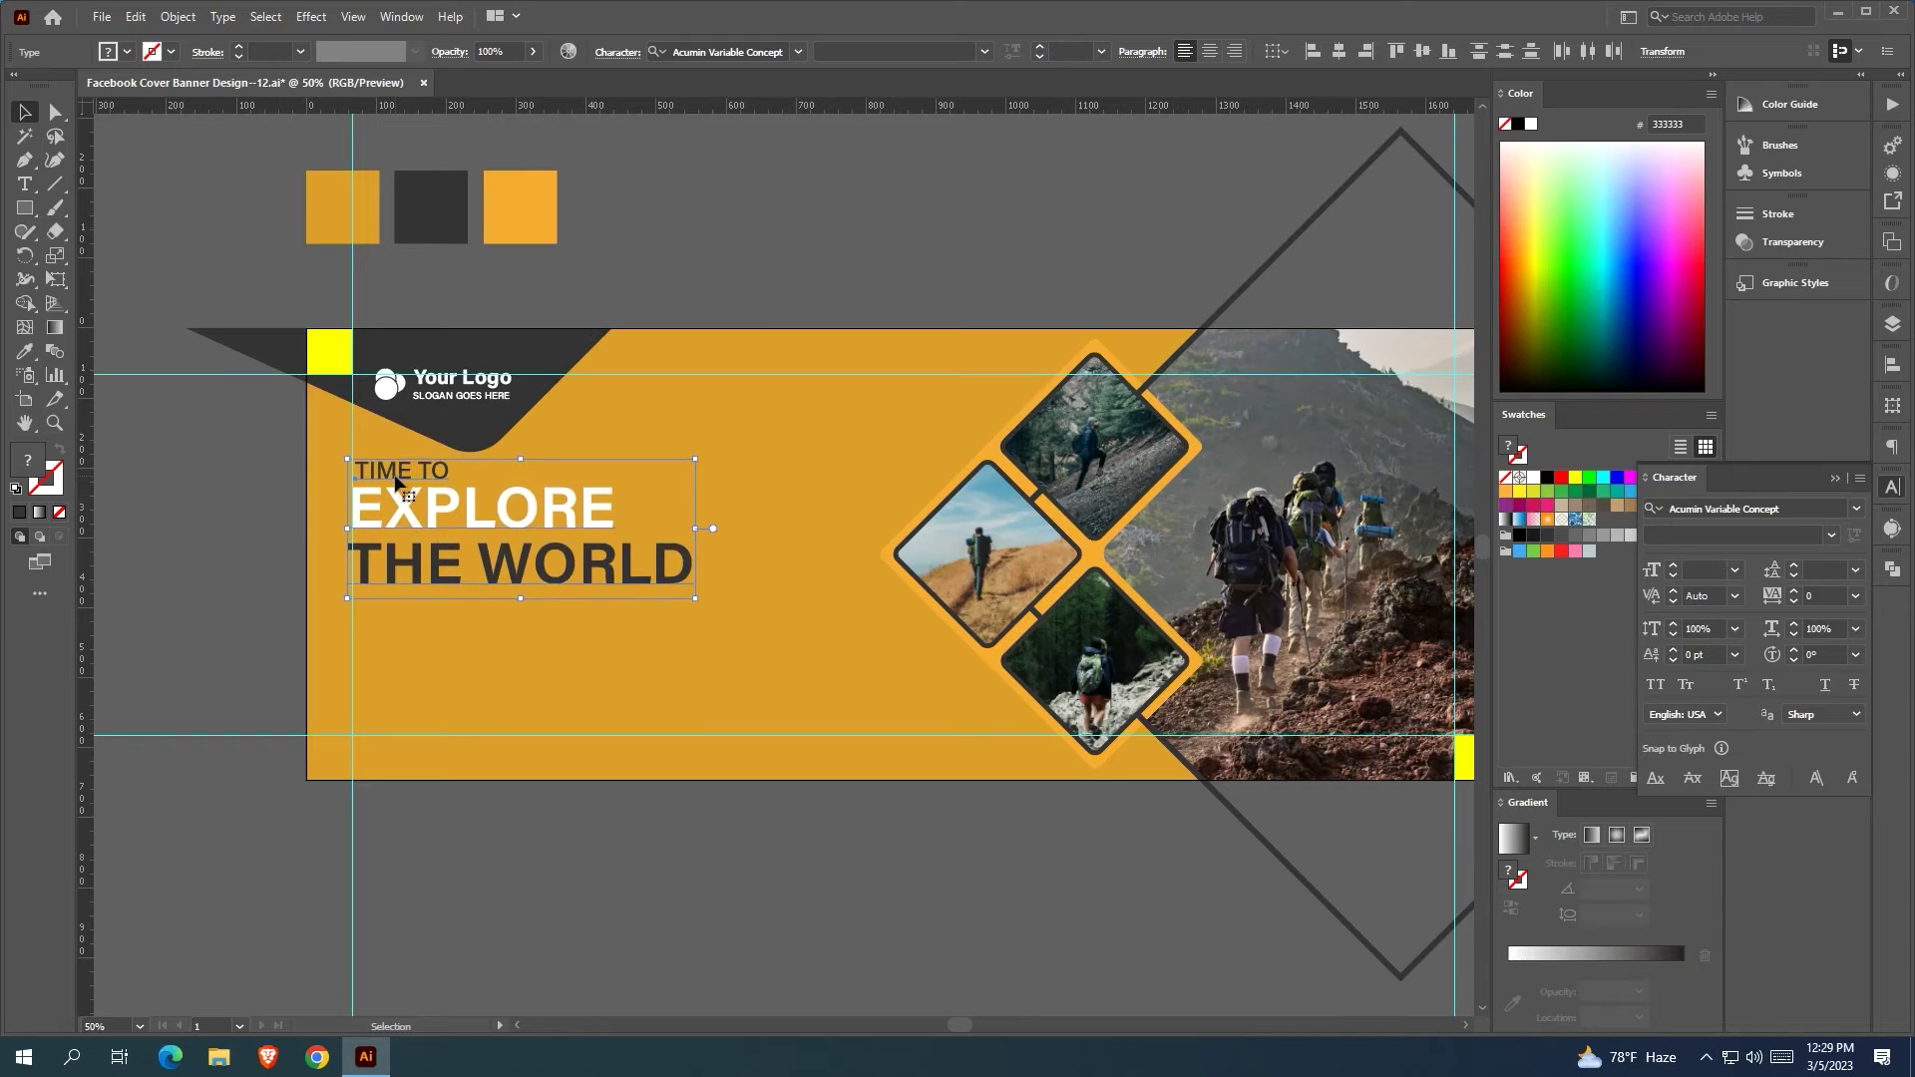
left_click(871, 185)
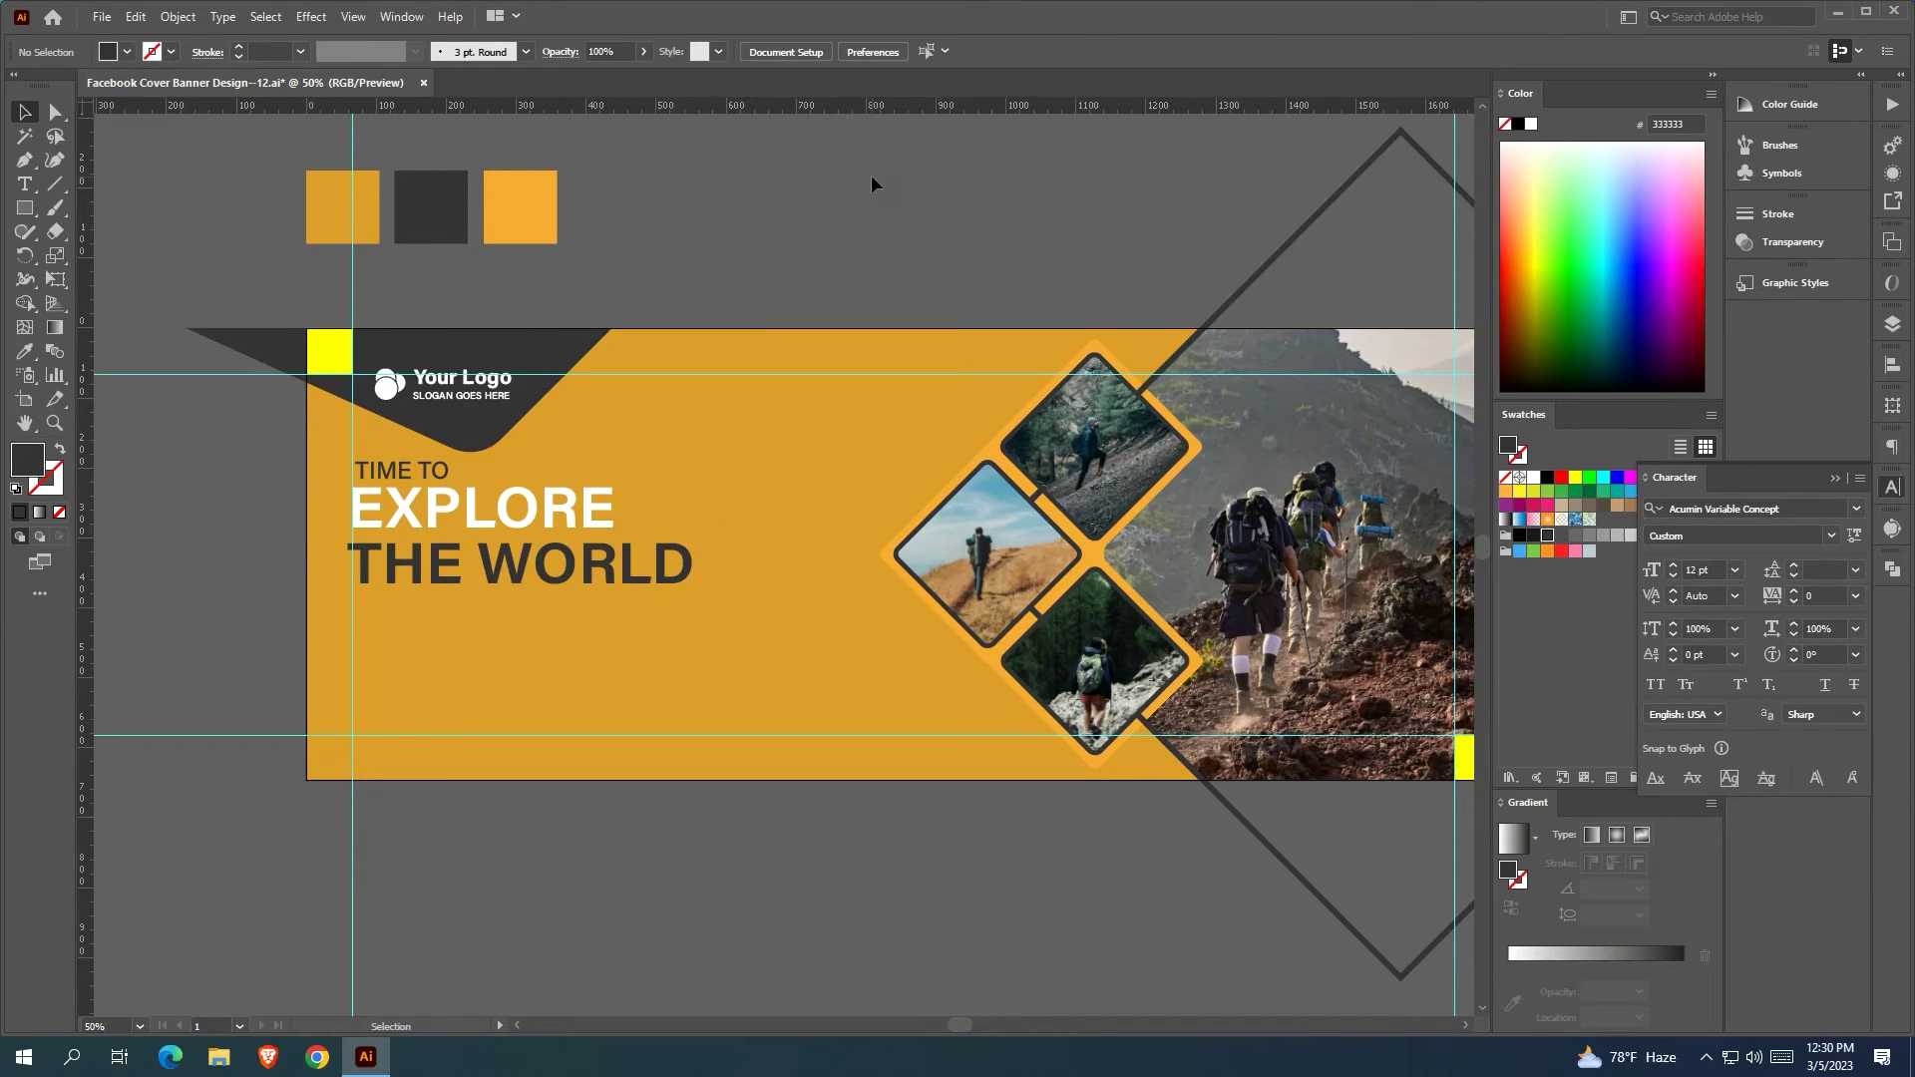
left_click_drag(864, 176, 947, 167)
Scale the "EXPLORE THE WORLD" headline down to about 73 pt at the margin guide
left_click(513, 560)
scroll(501, 558, "up", 1)
left_click_drag(487, 557, 494, 565)
Set the variable font width of only the "THE WORLD" line to 115
left_click_drag(888, 605, 417, 549)
double_click(740, 547)
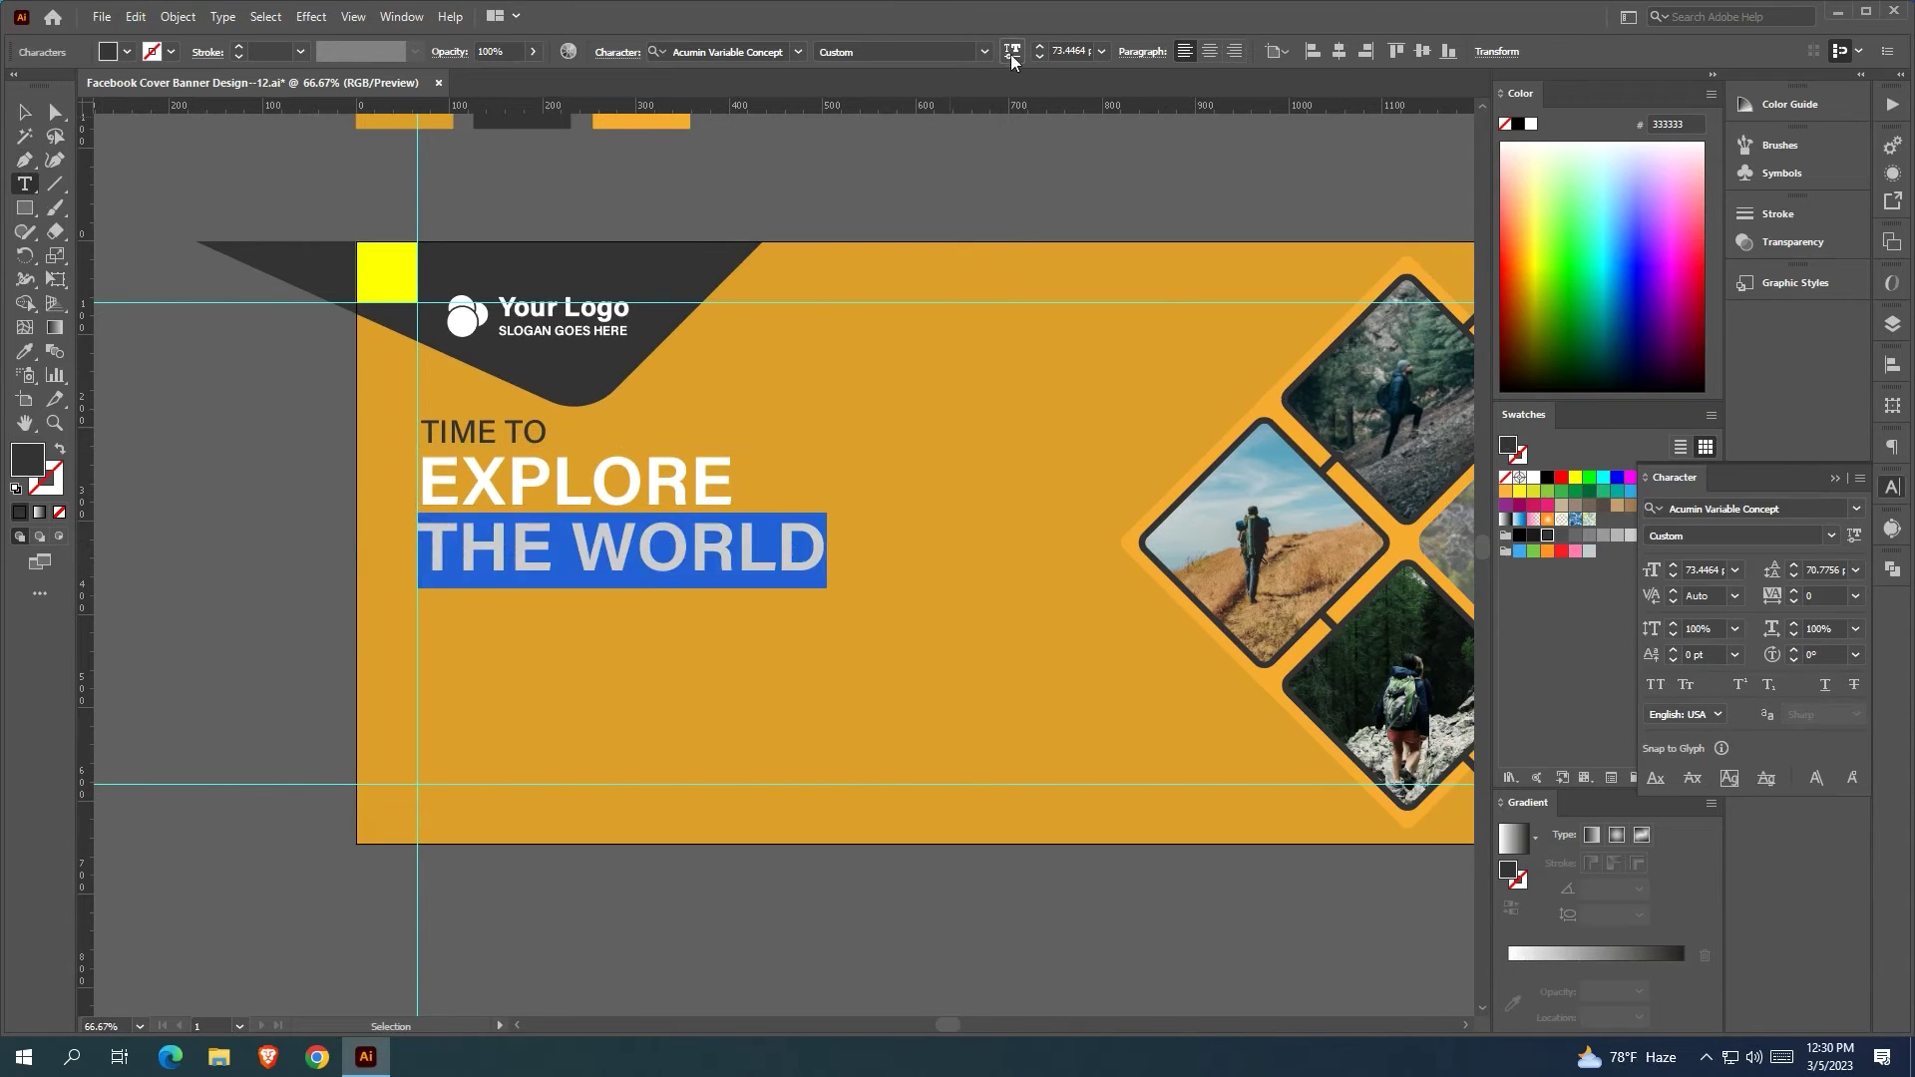
left_click(1011, 58)
left_click_drag(934, 158, 964, 160)
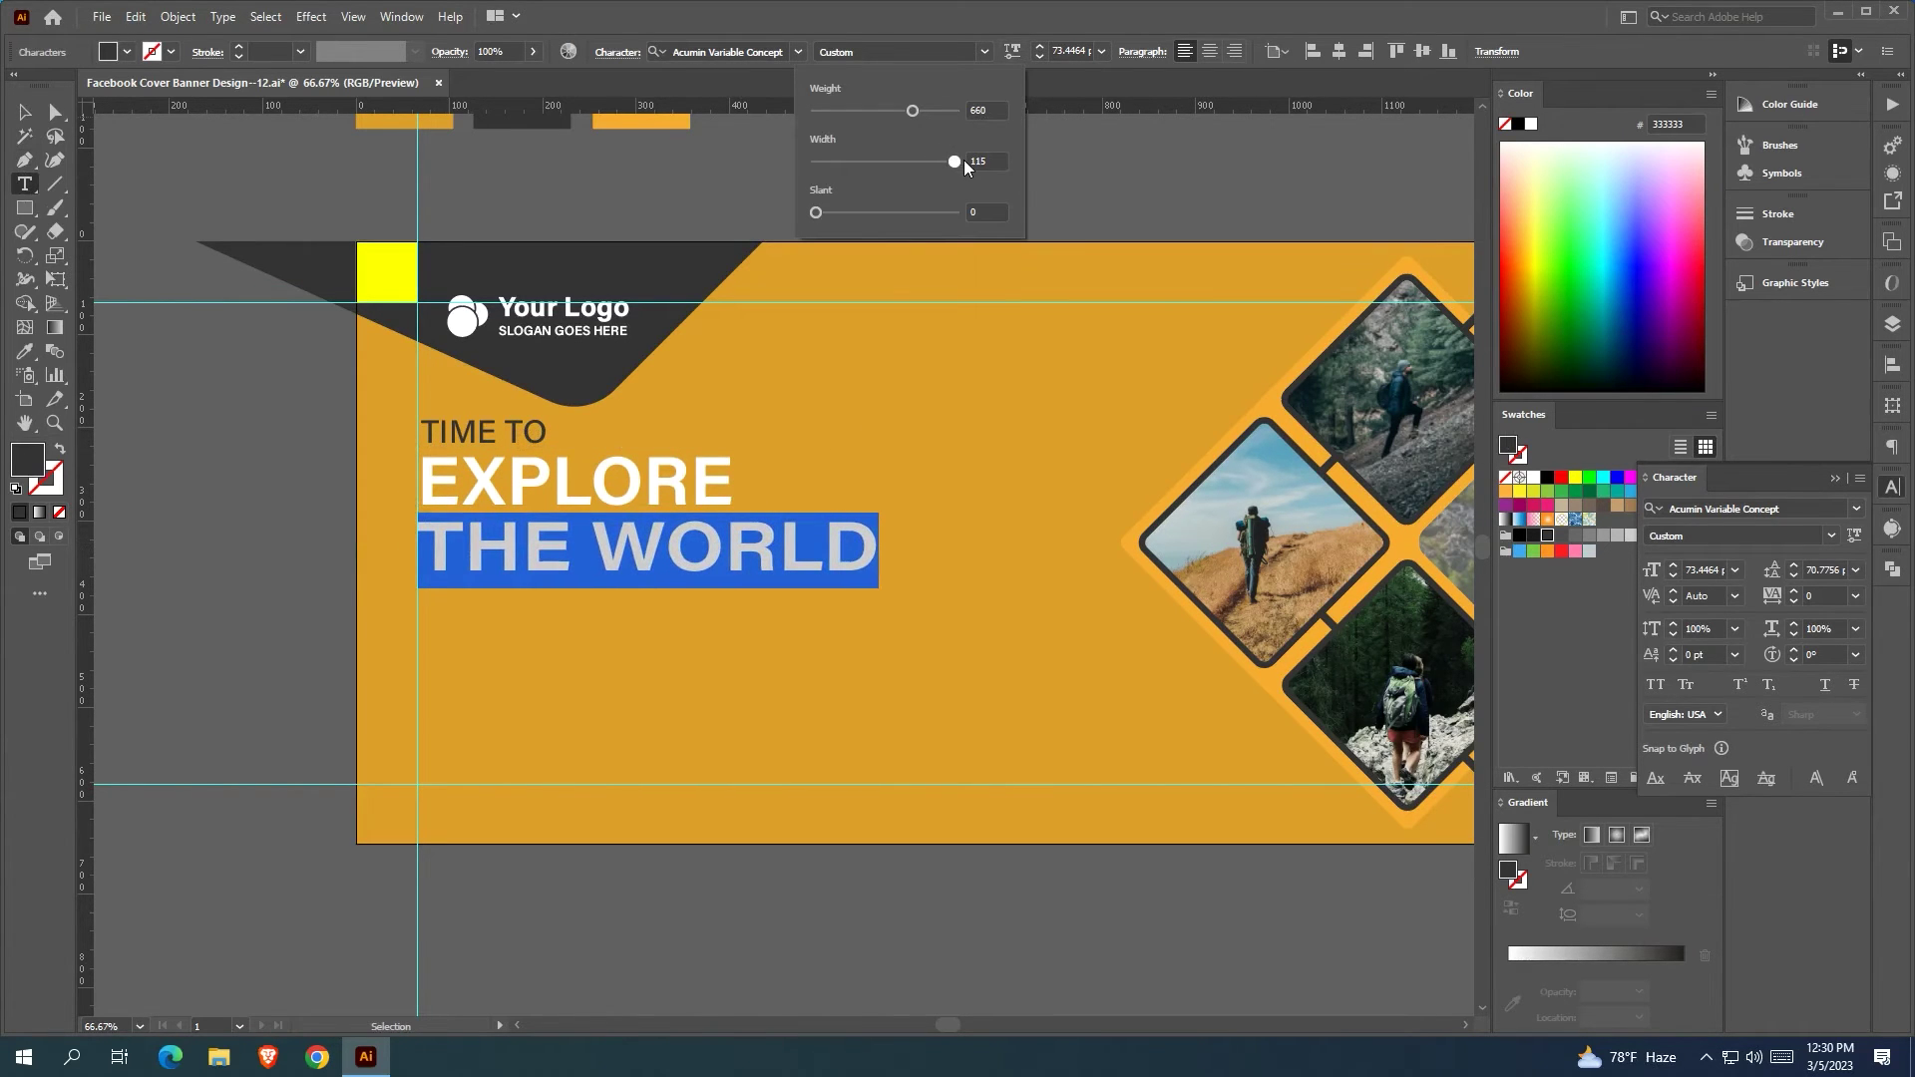
left_click(330, 167)
Delete the yellow margin squares from the banner's corners
scroll(377, 283, "down", 4)
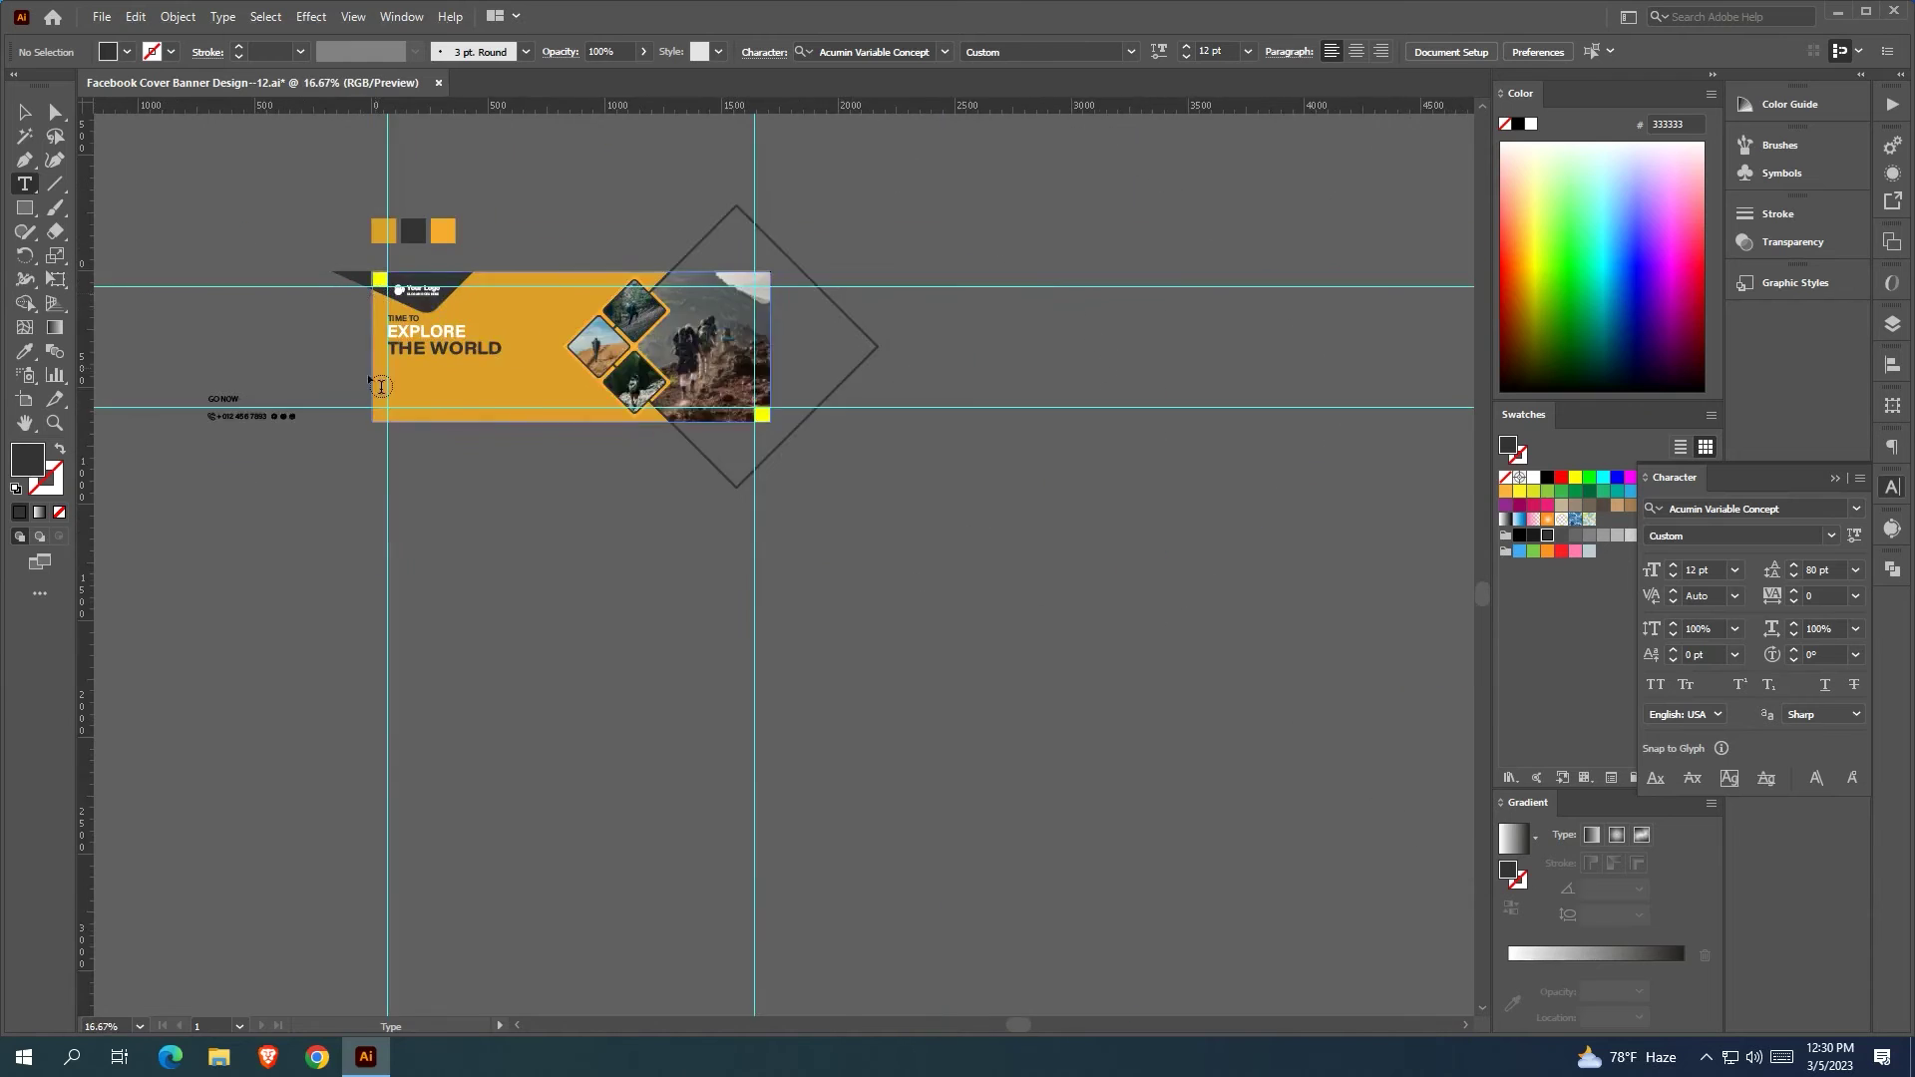
left_click_drag(362, 385, 454, 471)
scroll(452, 465, "up", 2)
left_click_drag(434, 406, 372, 463)
left_click(426, 329)
left_click(25, 112)
left_click(432, 313)
key("Page_Down")
key("Delete")
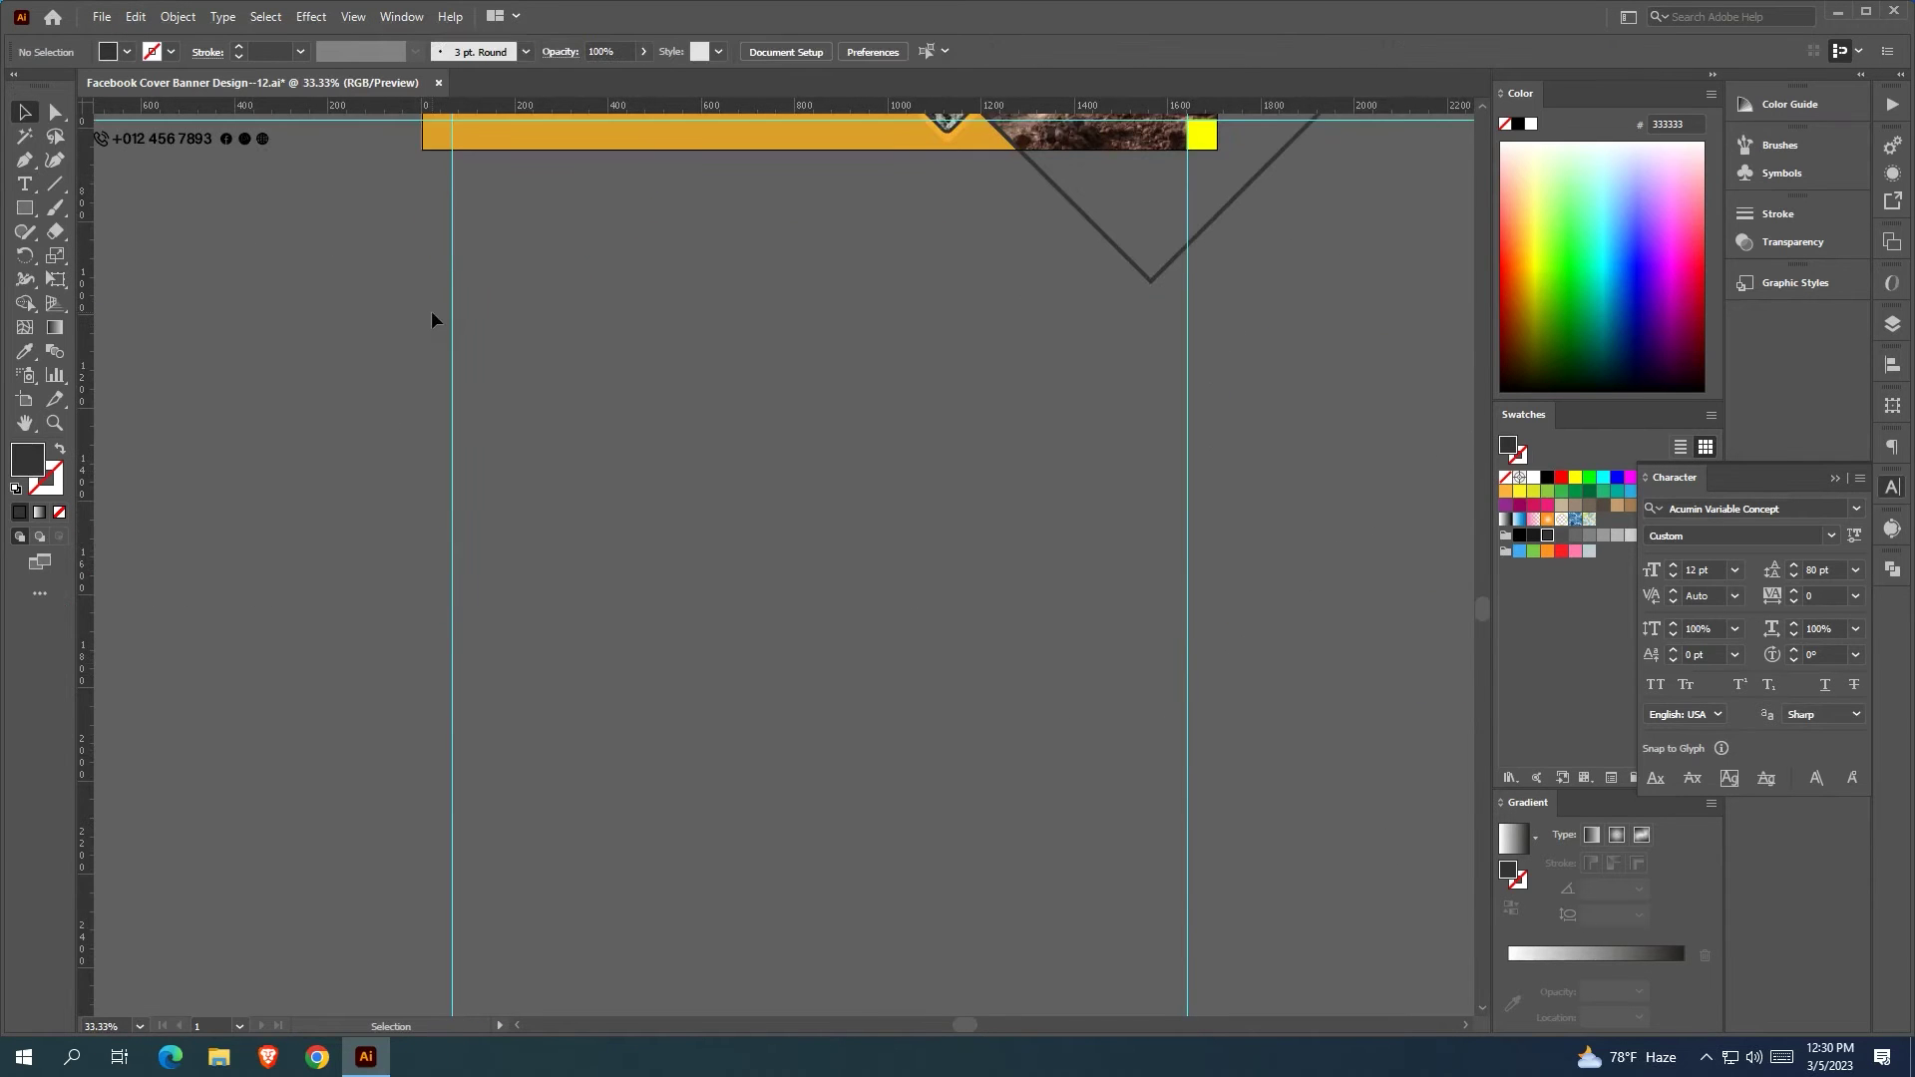
scroll(477, 311, "down", 4)
left_click_drag(484, 220, 521, 398)
scroll(520, 398, "up", 5)
left_click(449, 301)
left_click_drag(393, 324, 303, 379)
key("Delete")
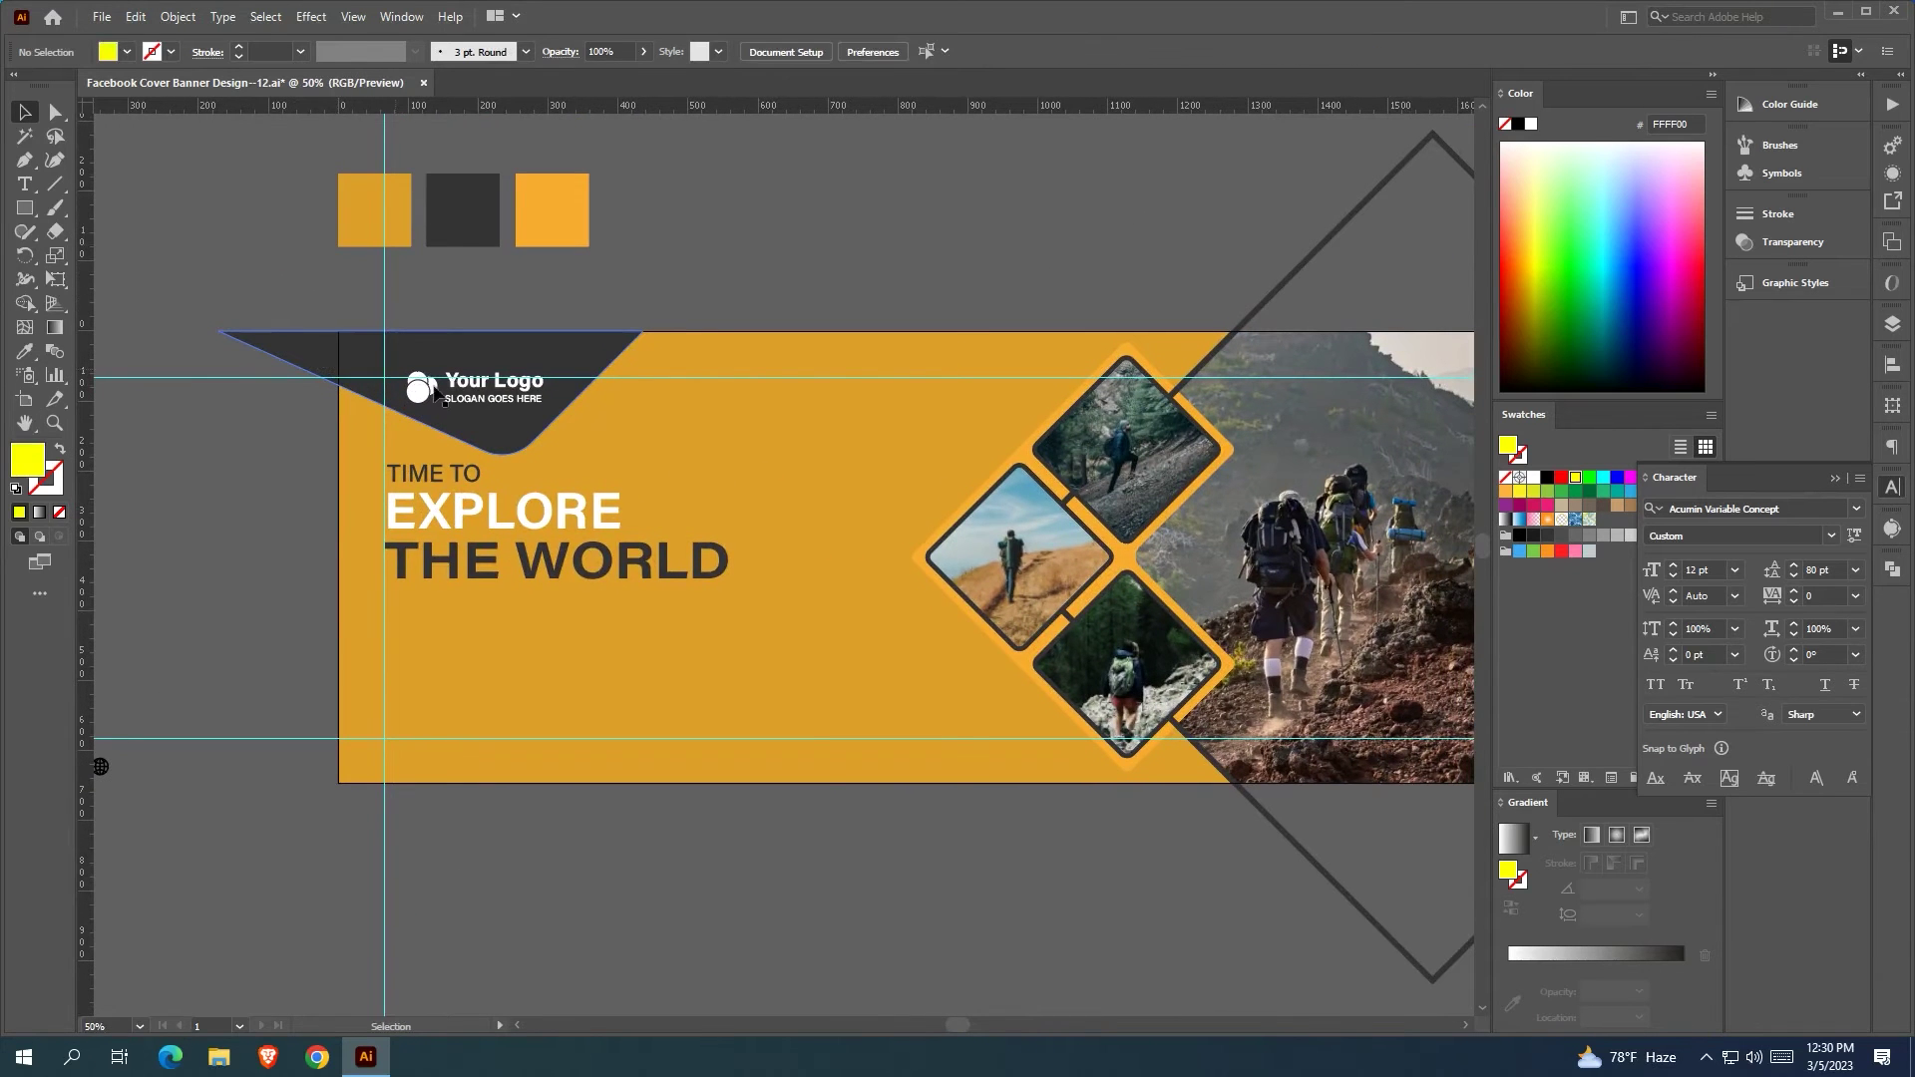
Draw a horizontal line about 113 px long beneath "THE WORLD" with no fill and a white 5 pt stroke
left_click_drag(1342, 778, 816, 721)
scroll(1069, 616, "left", 10)
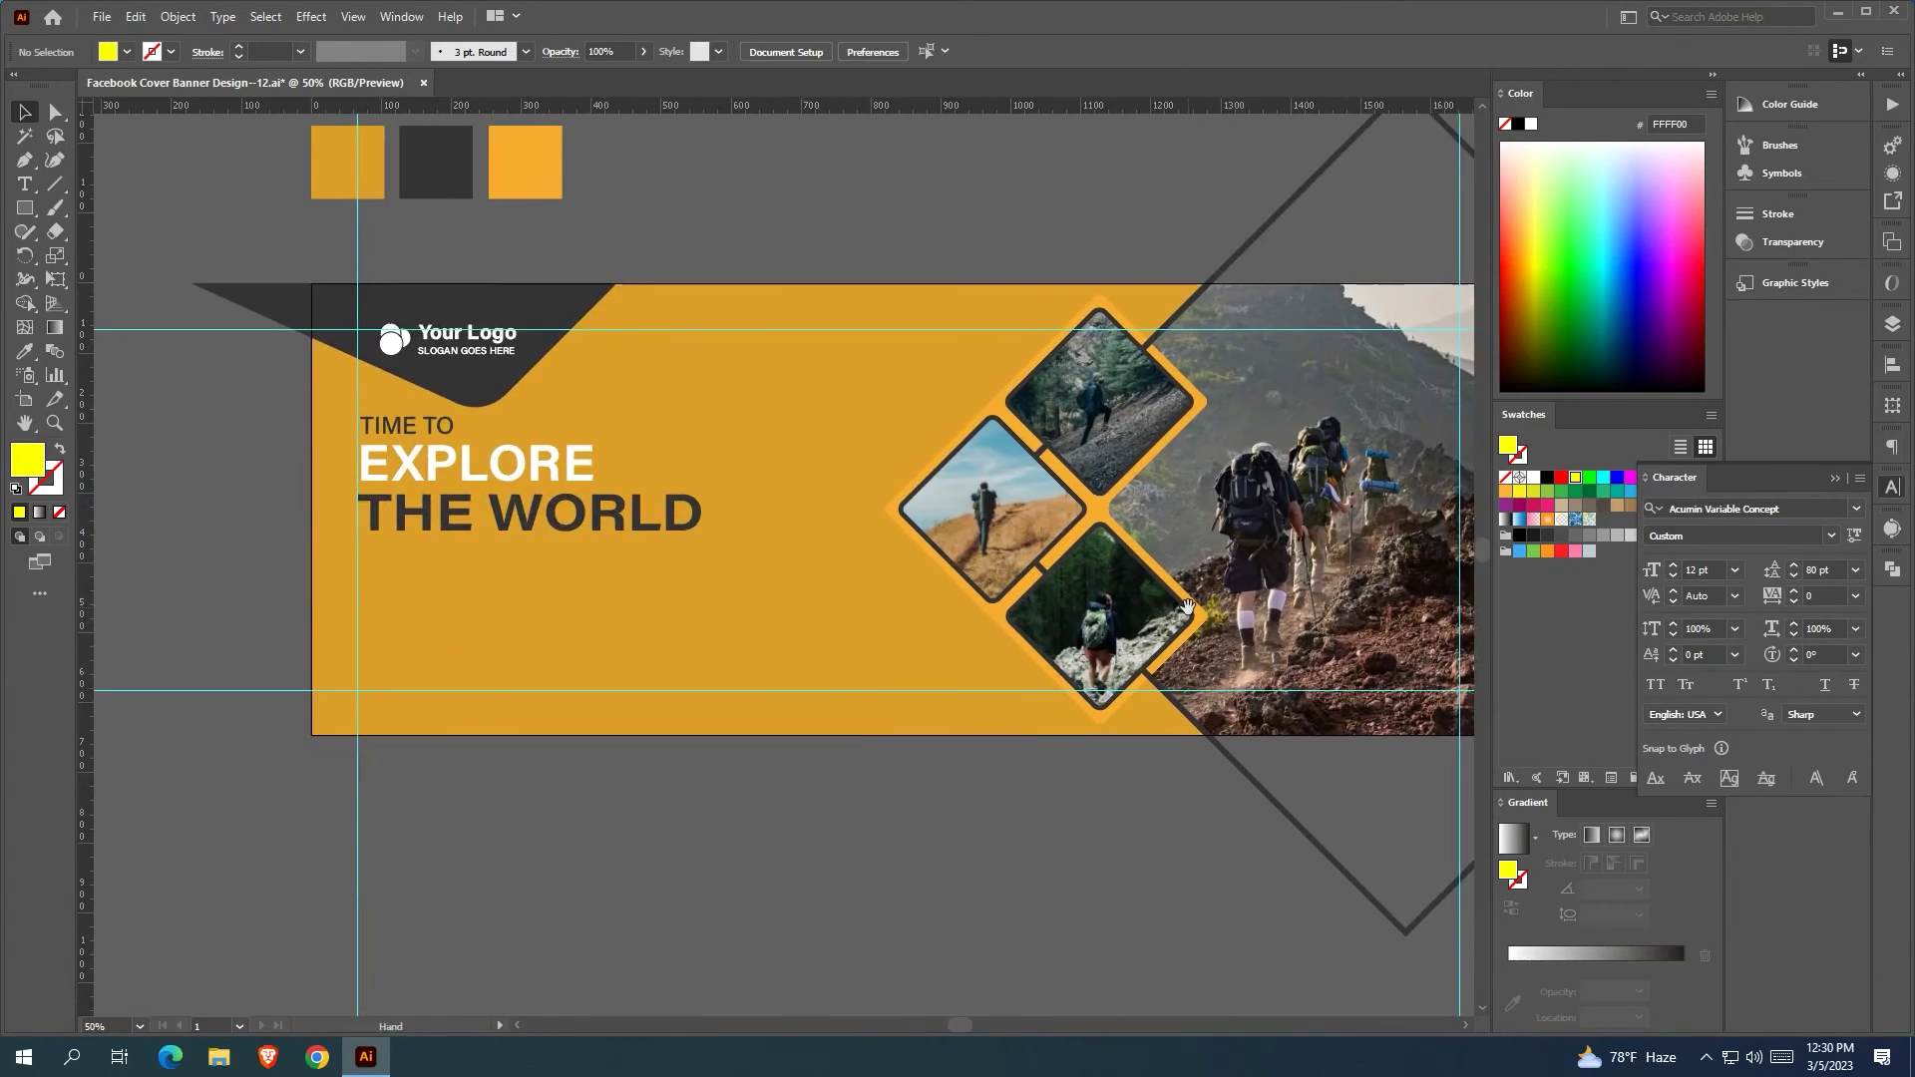
key("p")
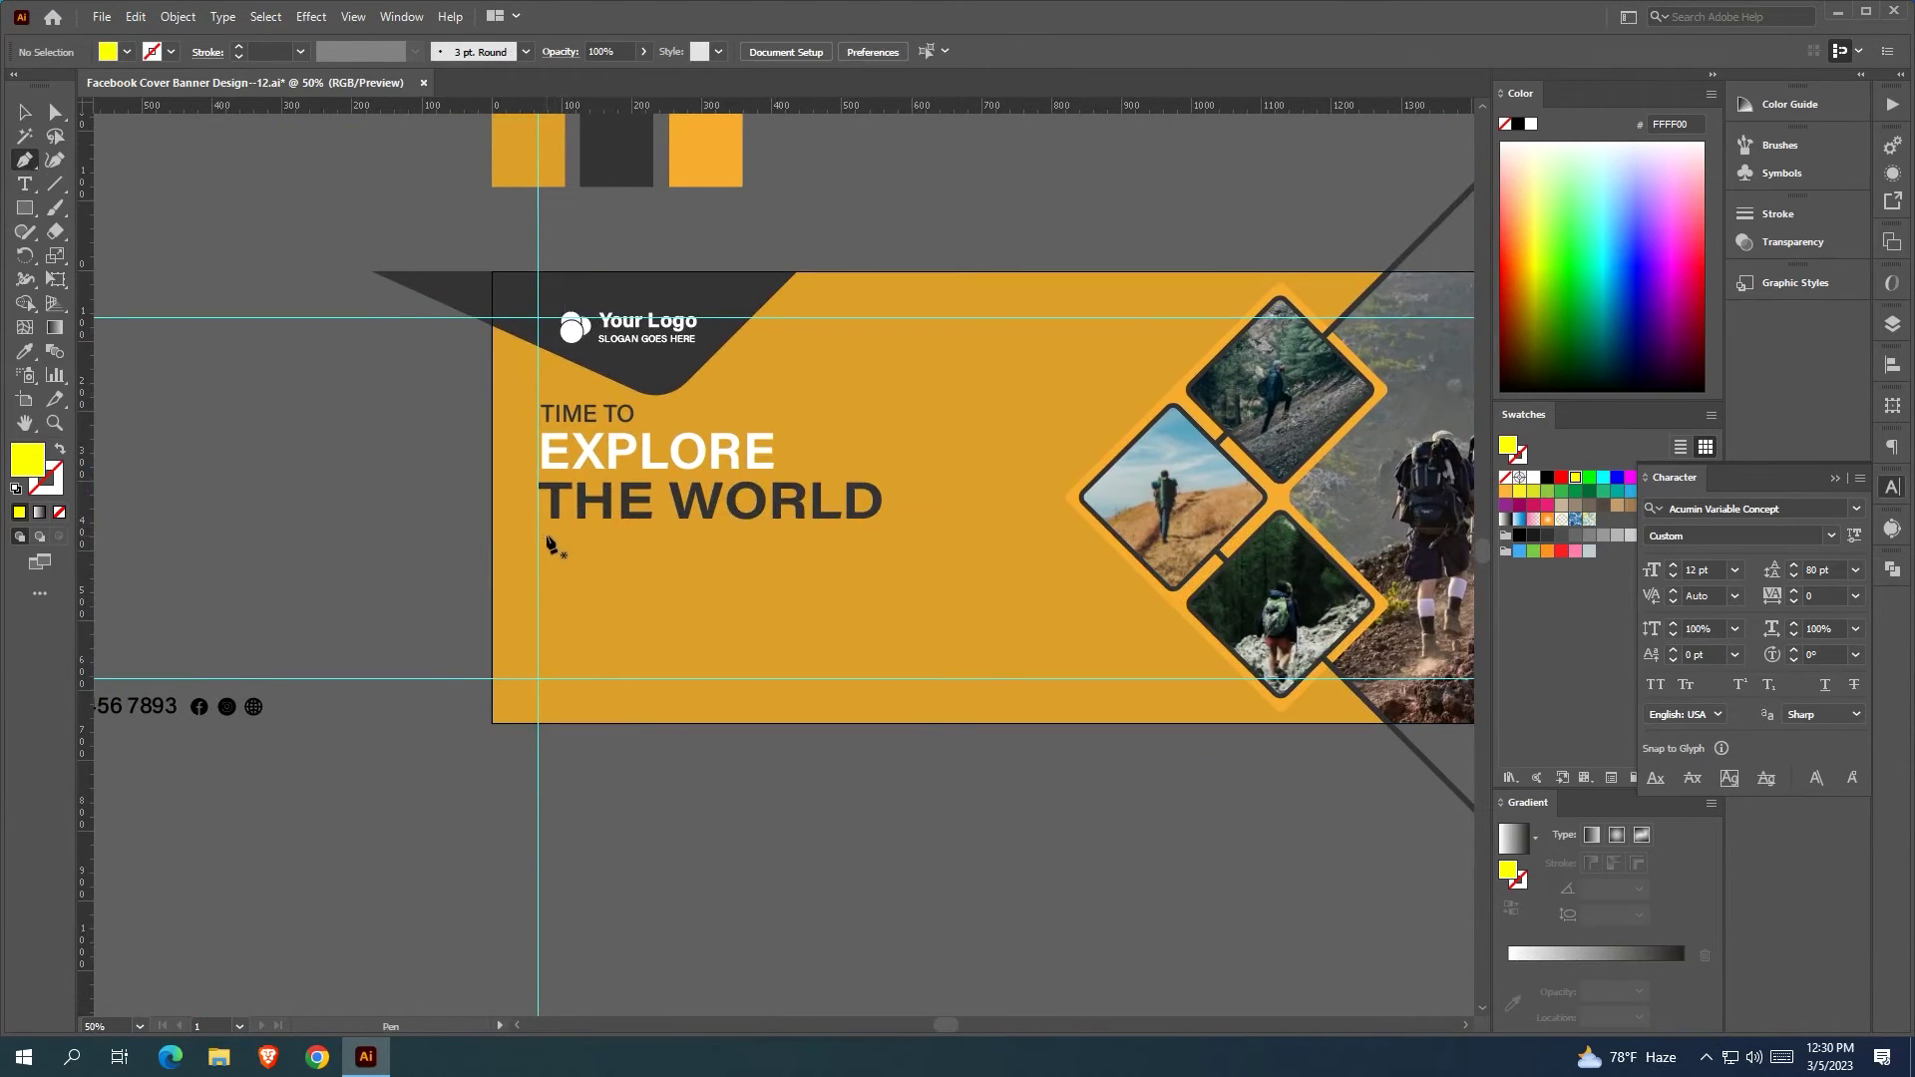
left_click_drag(537, 536, 615, 535)
left_click(60, 452)
key("i")
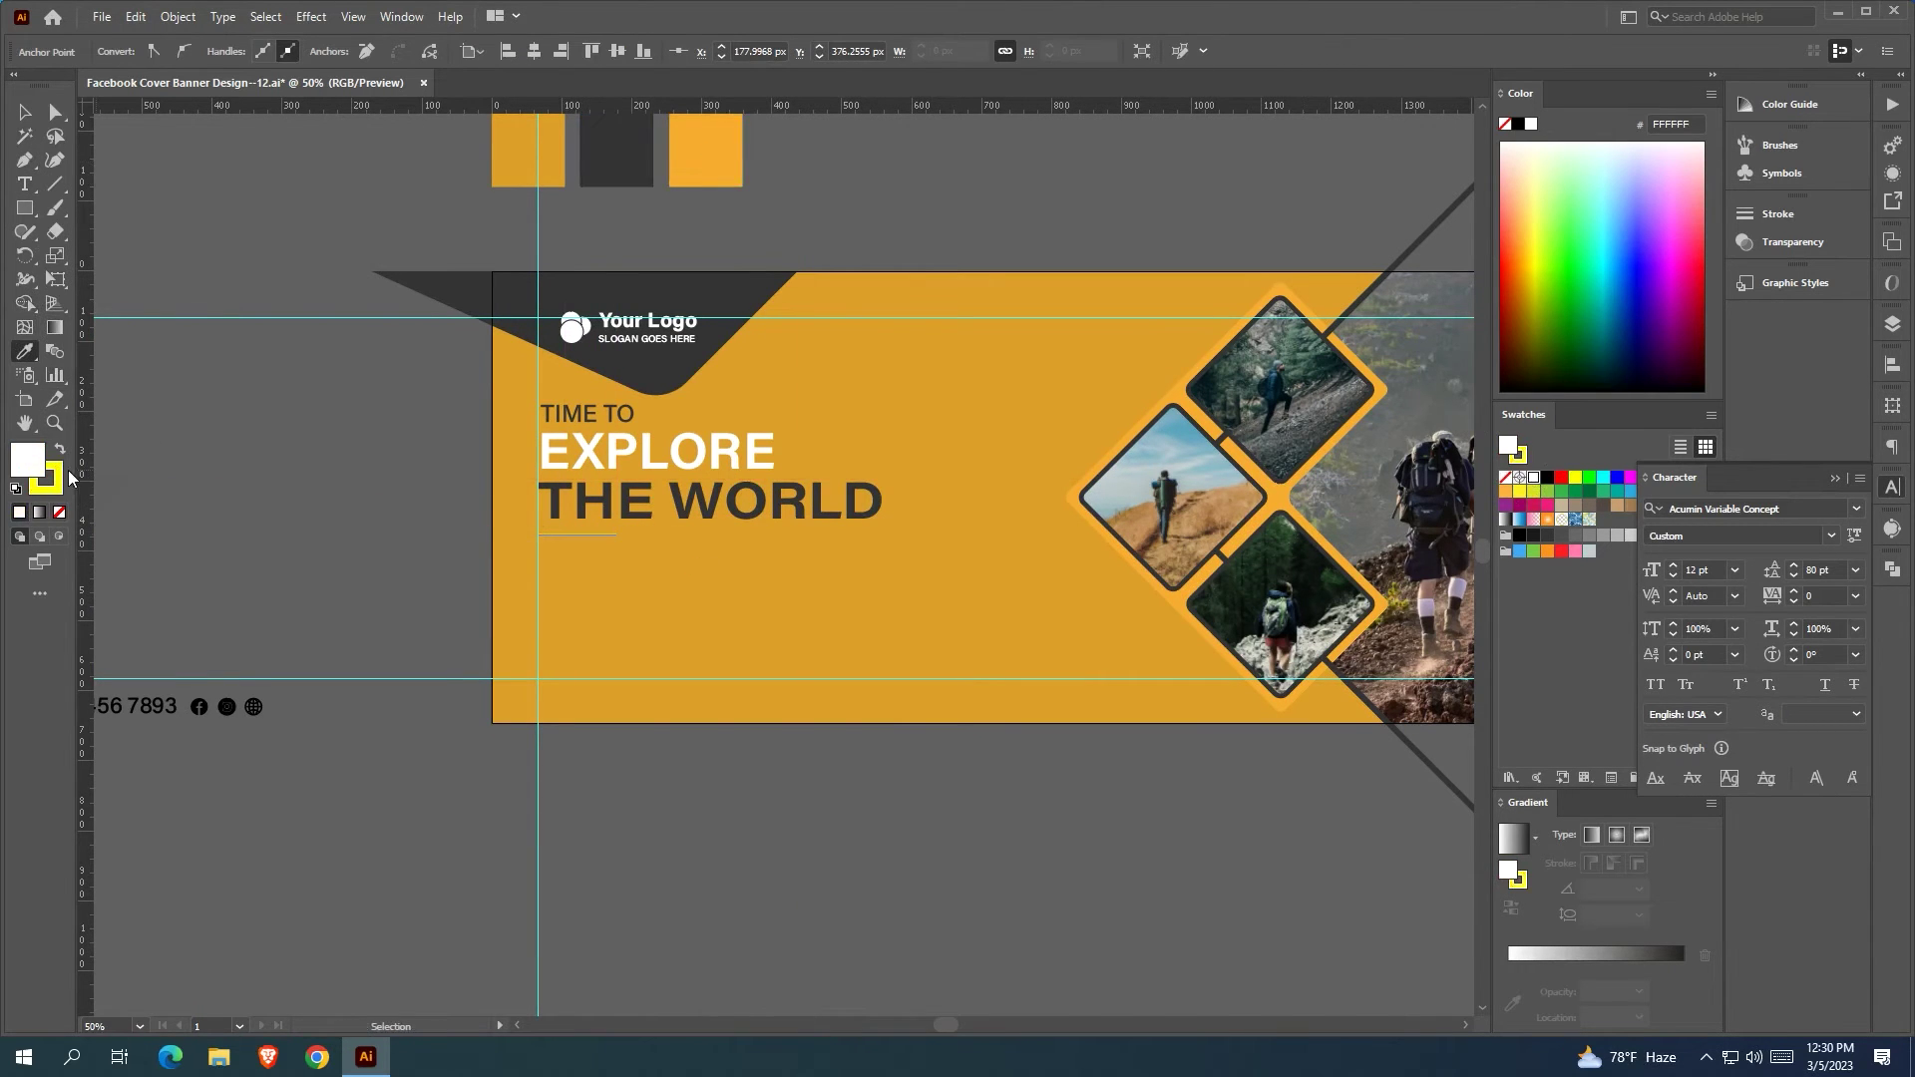
left_click(58, 511)
key("v")
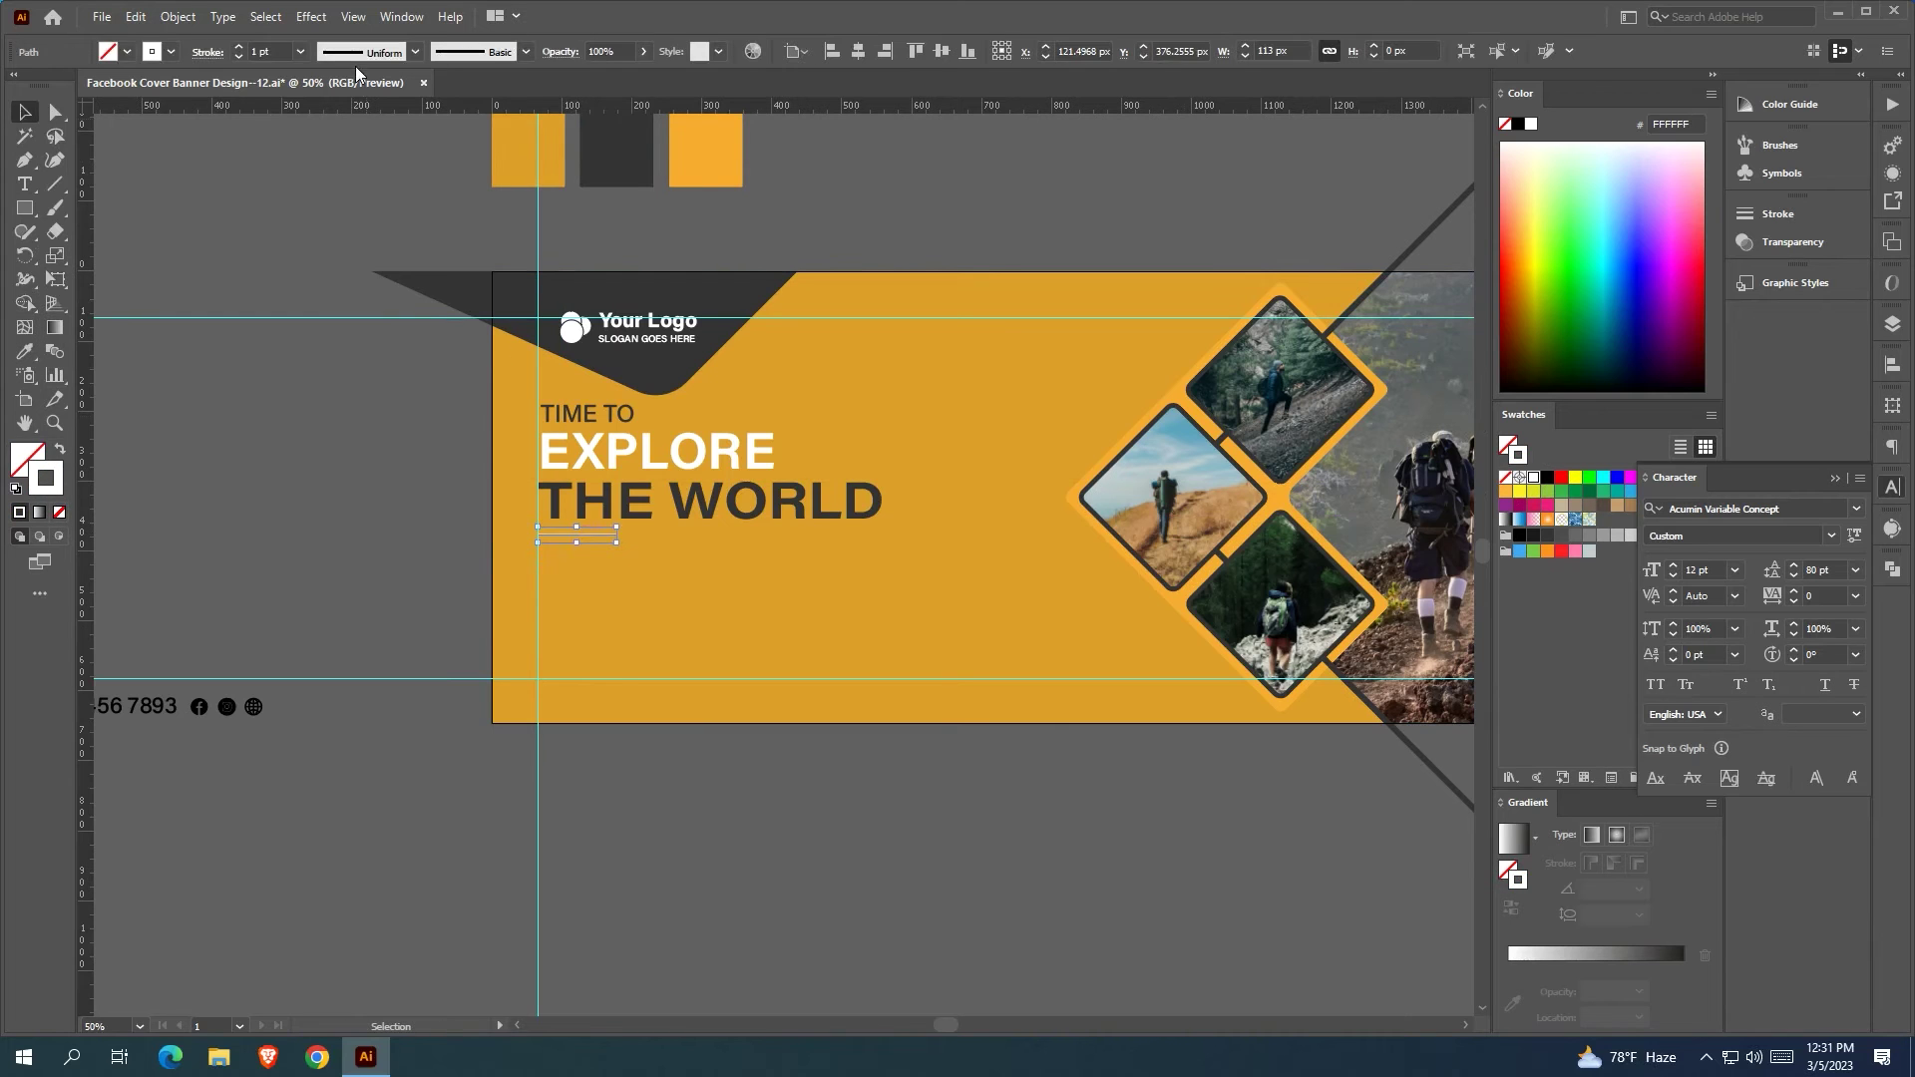
left_click(293, 467)
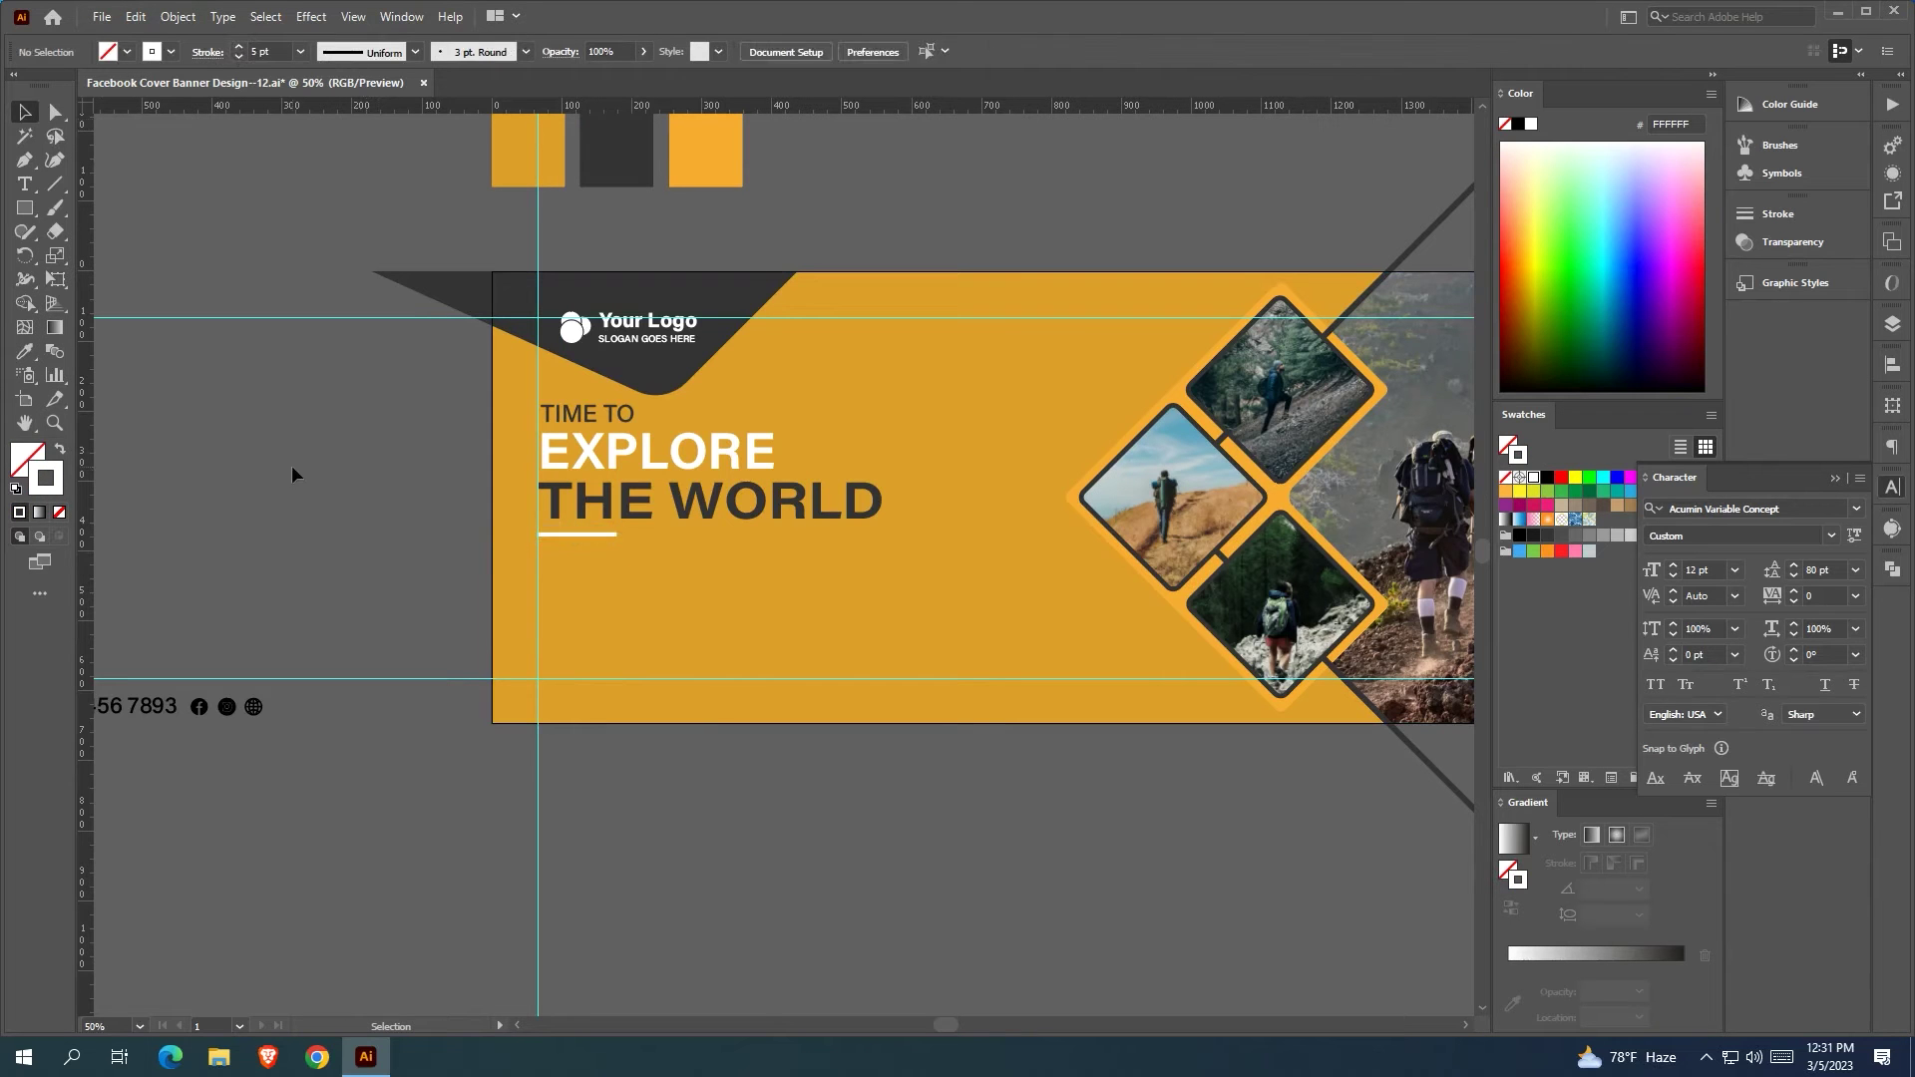
Add an area-text paragraph of Lorem ipsum placeholder text beneath the white line, about as wide as the headline
left_click(27, 188)
left_click_drag(539, 550, 891, 592)
left_click(25, 112)
left_click(465, 616)
Style the placeholder paragraph with a white fill, a font weight of about 236 and a narrower font width
scroll(468, 619, "up", 1)
left_click(677, 579)
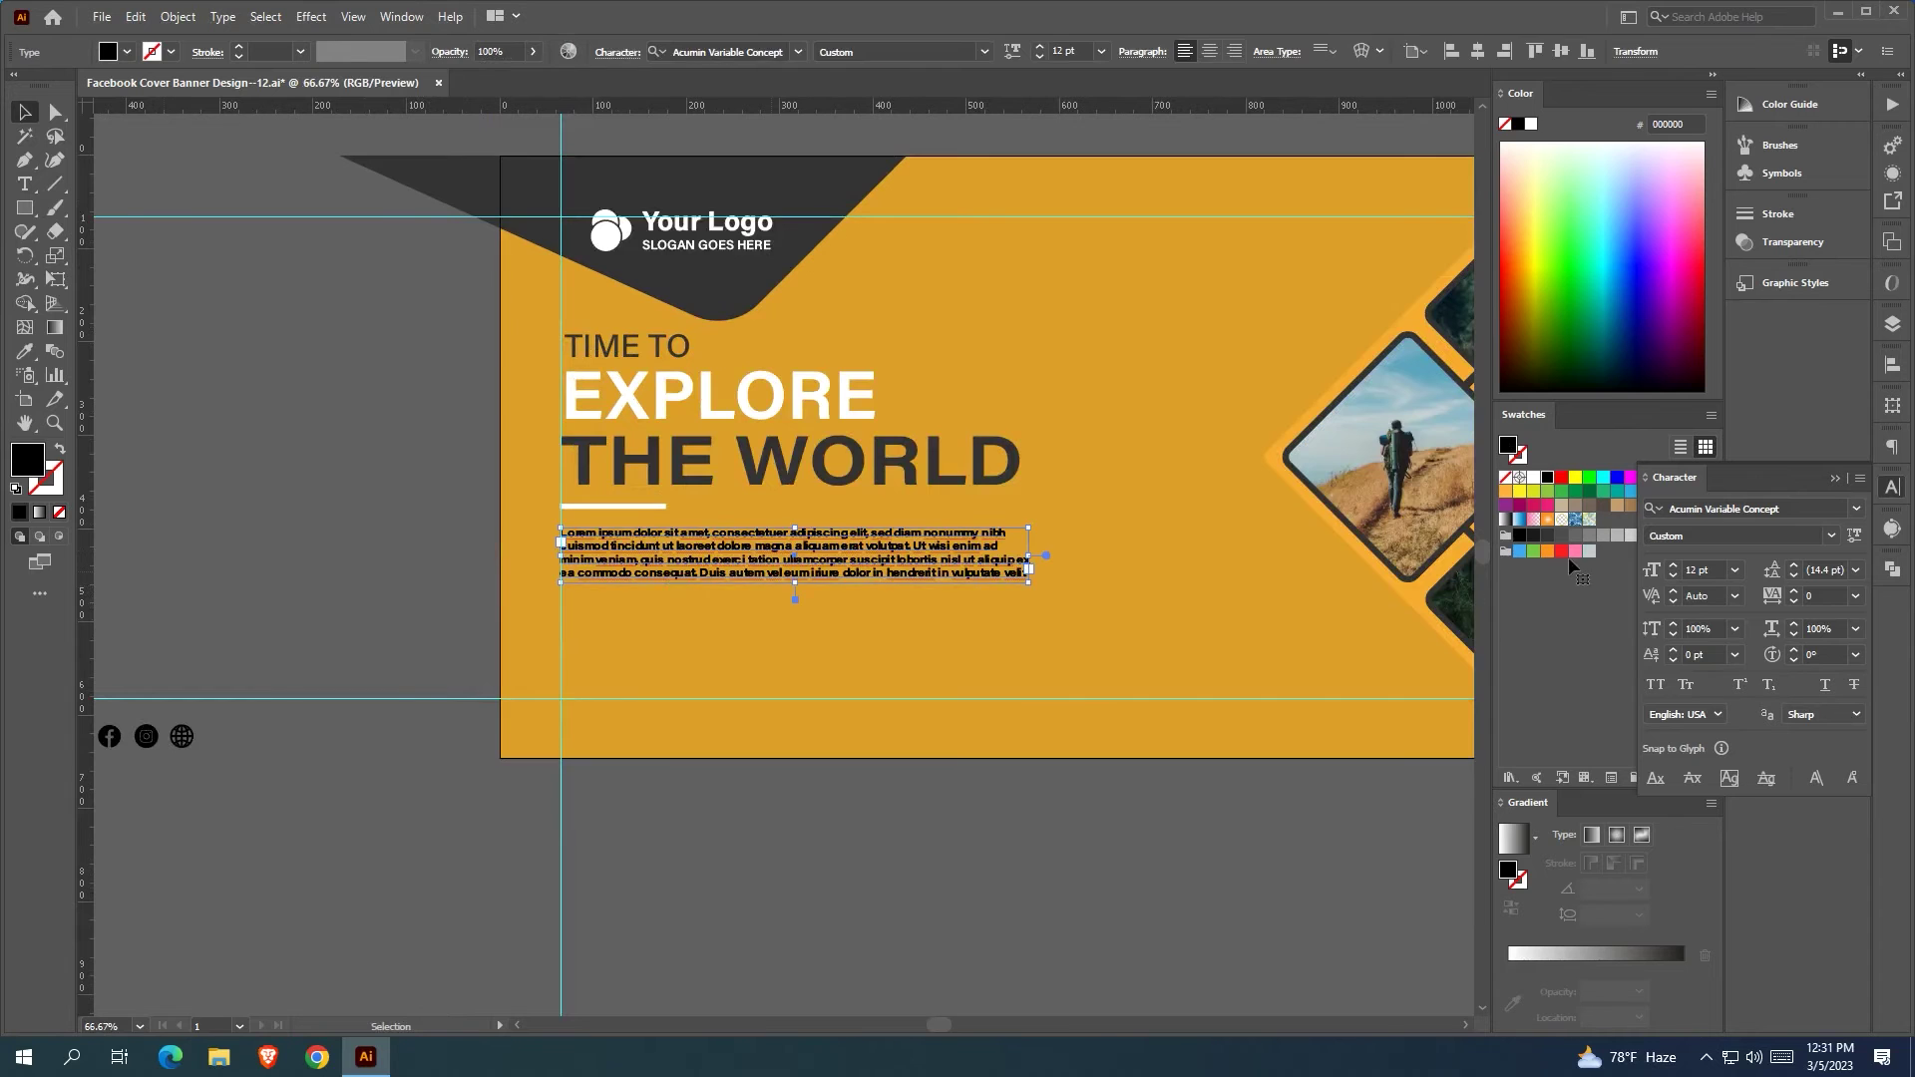
left_click(1536, 477)
left_click(1010, 51)
left_click_drag(918, 111, 841, 111)
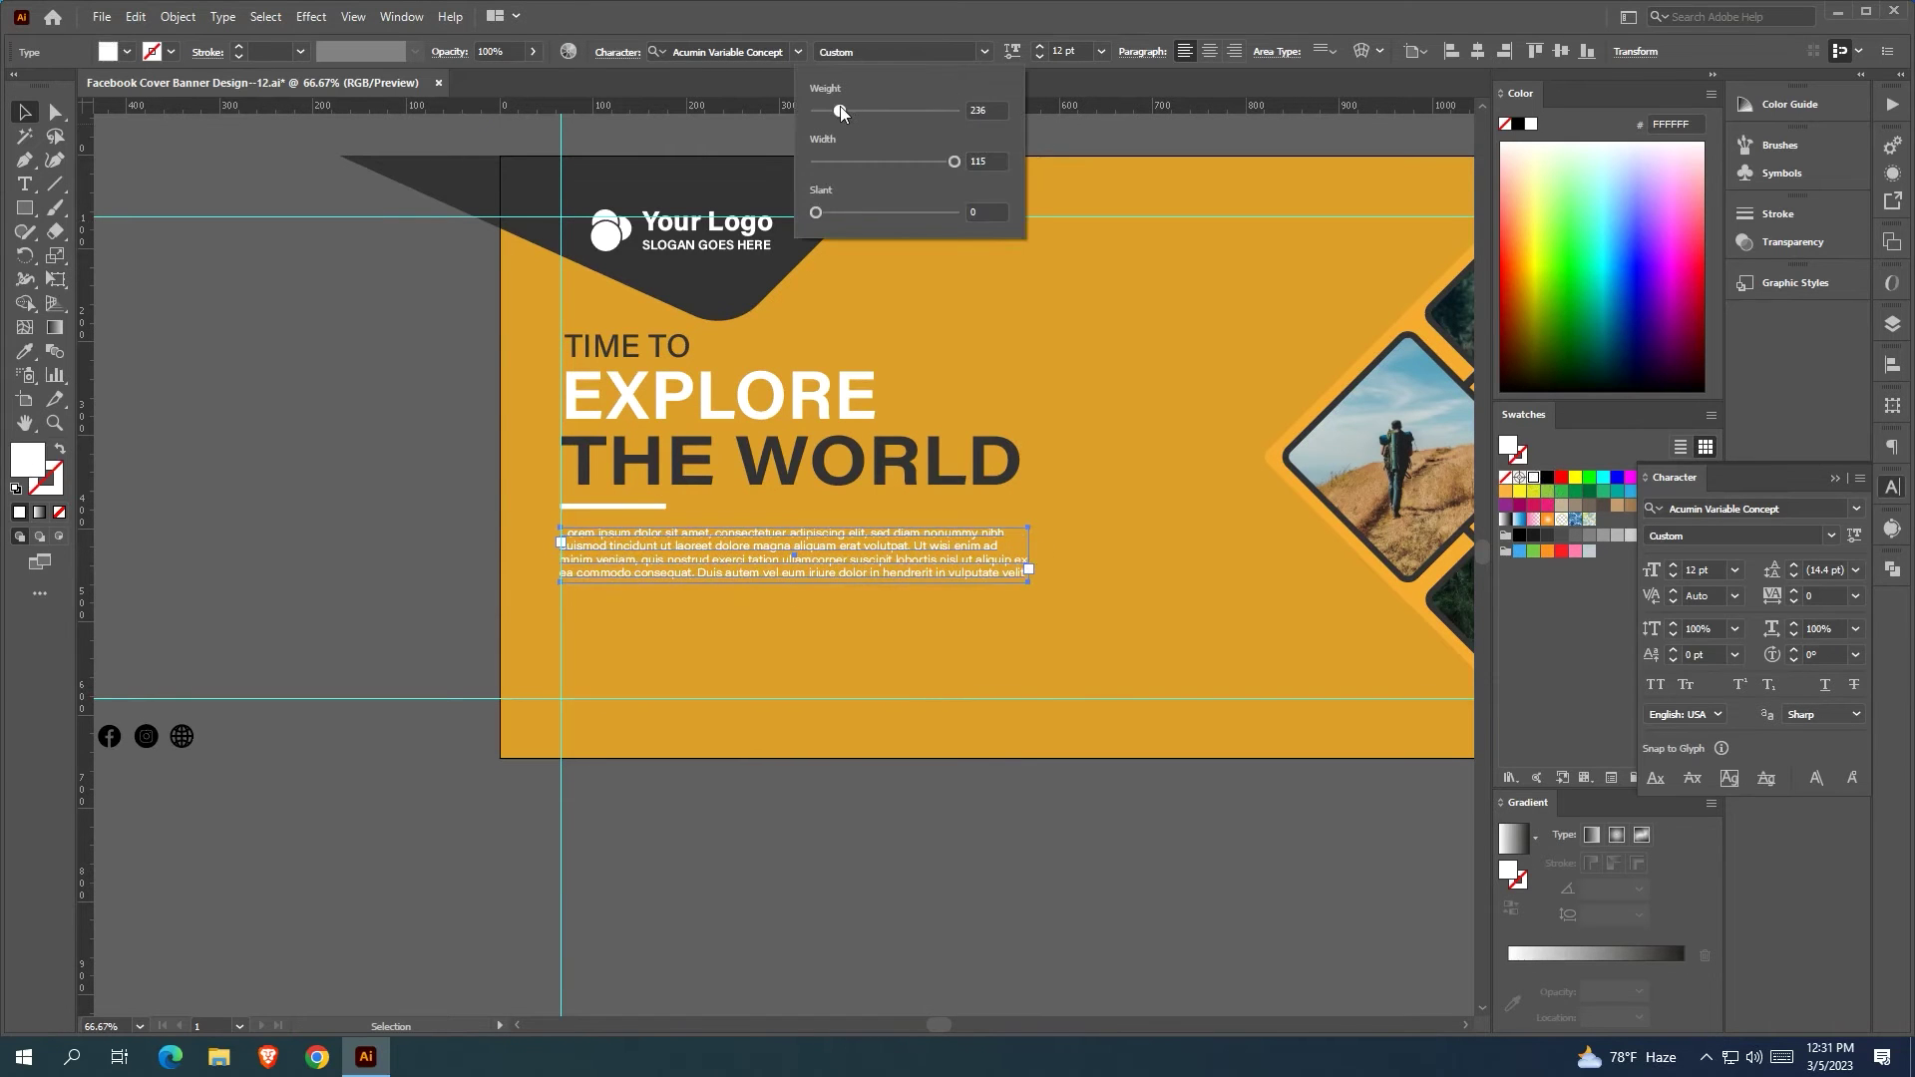
left_click_drag(954, 161, 846, 110)
left_click(266, 423)
Set the placeholder paragraph's size to 13 pt and make its font weight slightly heavier
left_click(675, 559)
left_click(1675, 564)
left_click(392, 503)
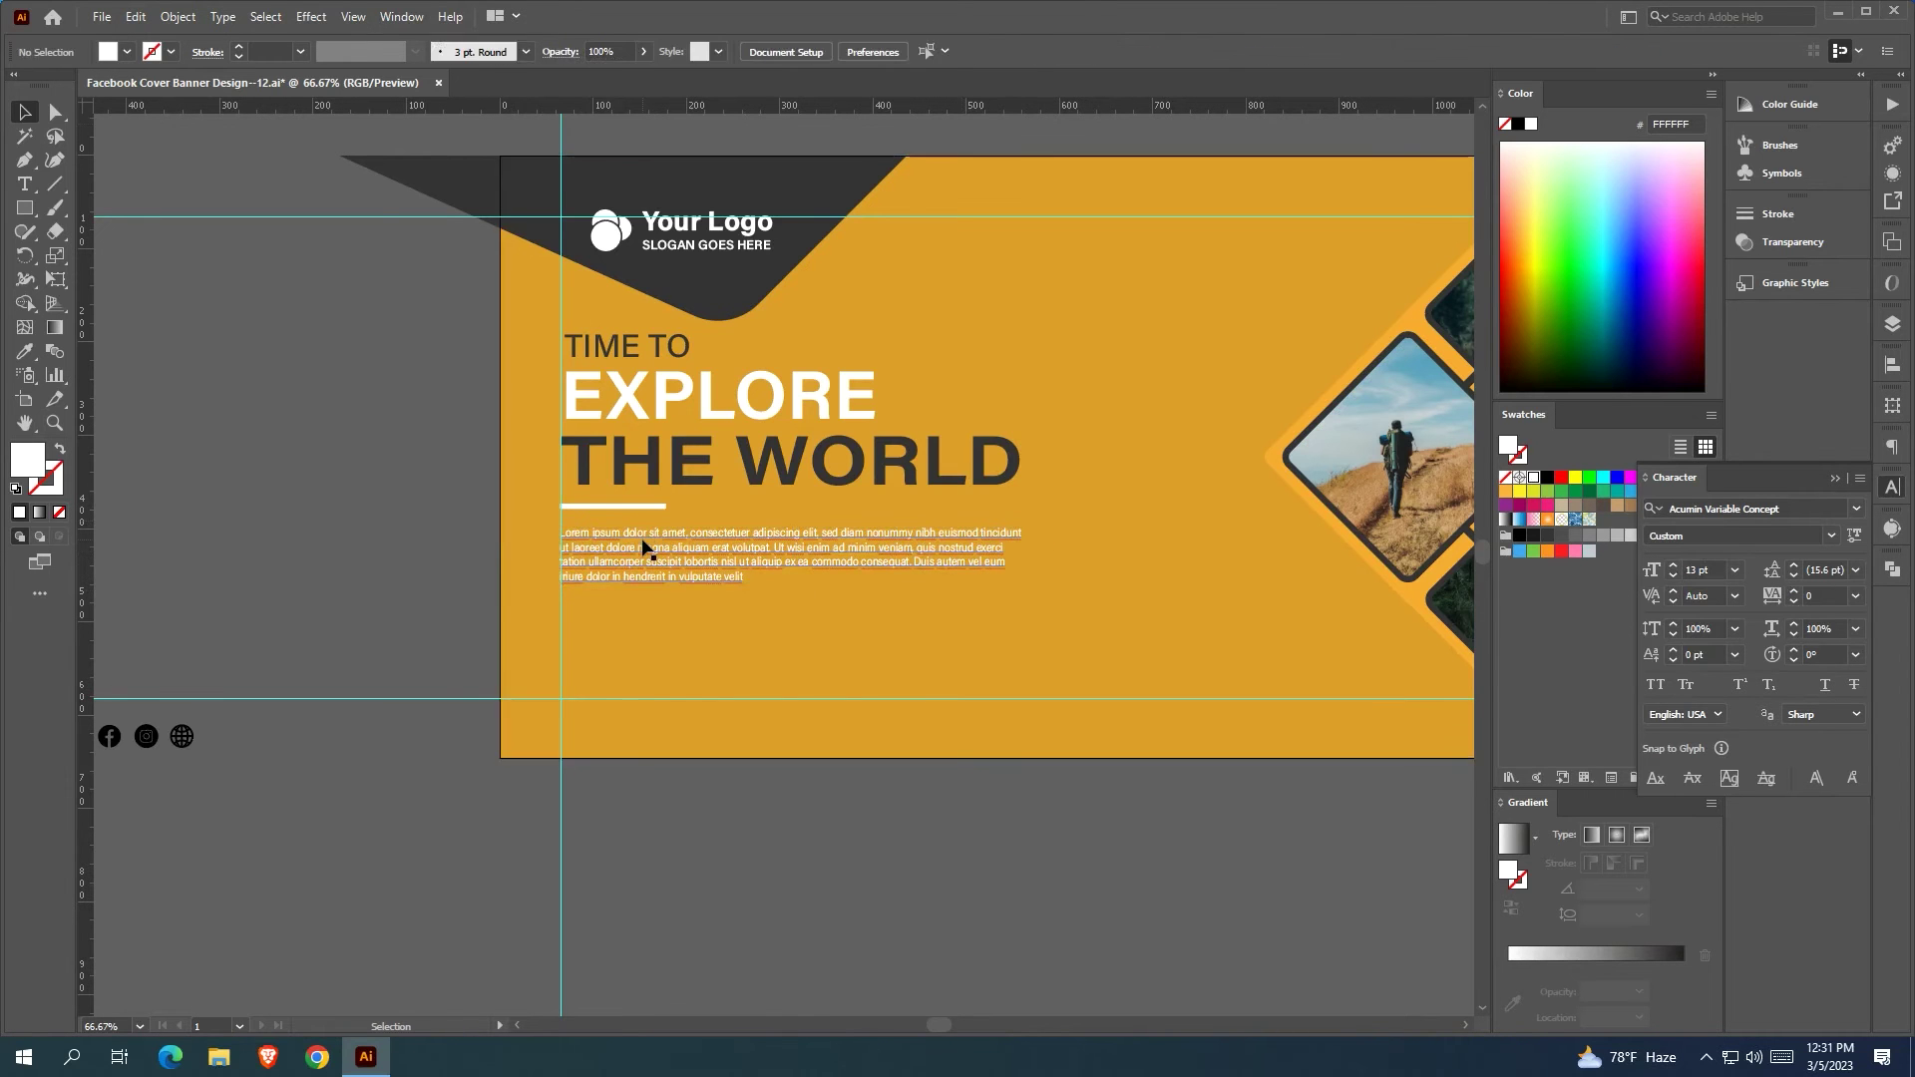
left_click(675, 548)
scroll(816, 567, "up", 3)
left_click(1012, 51)
left_click_drag(843, 111, 876, 111)
left_click(268, 429)
scroll(267, 429, "down", 2)
scroll(554, 532, "down", 1)
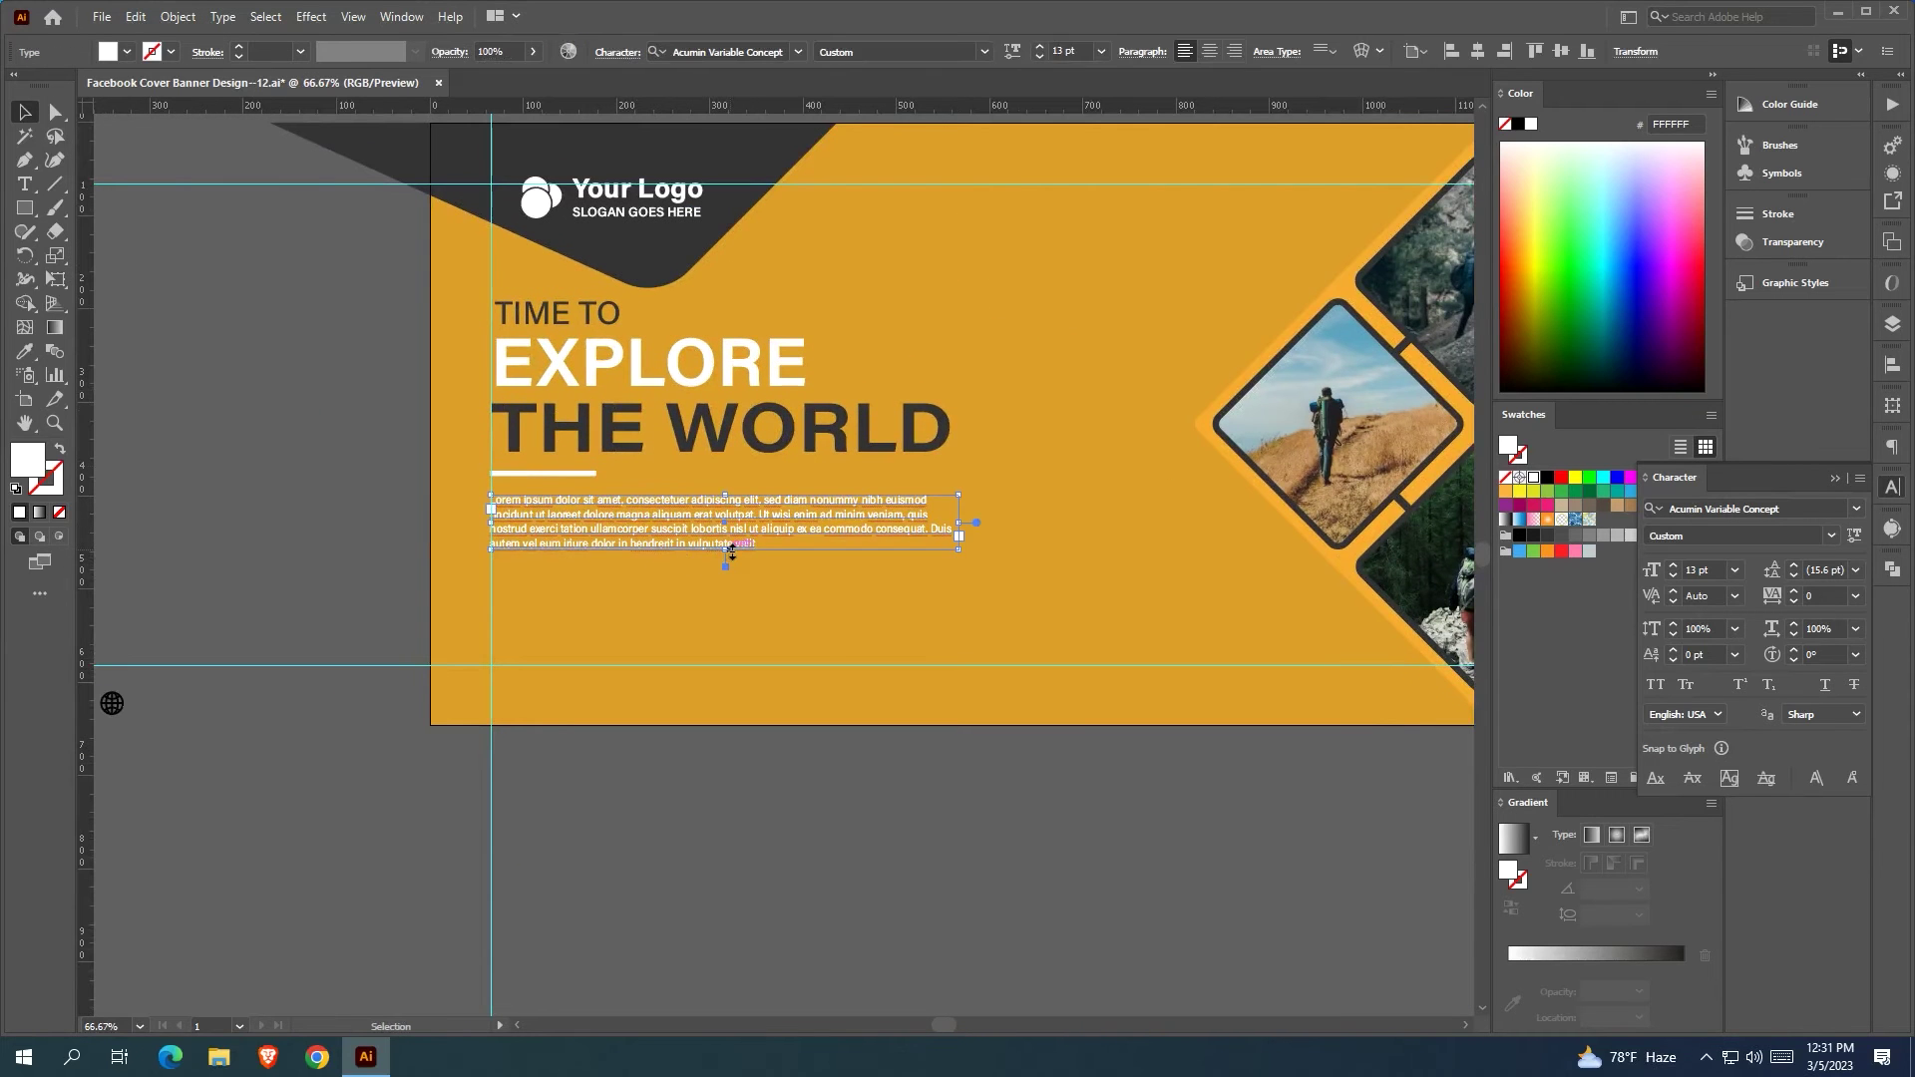
Shorten the placeholder paragraph to three lines by deleting everything after "nisl ut aliquip"
left_click(25, 184)
left_click_drag(766, 548, 820, 530)
key("BackSpace")
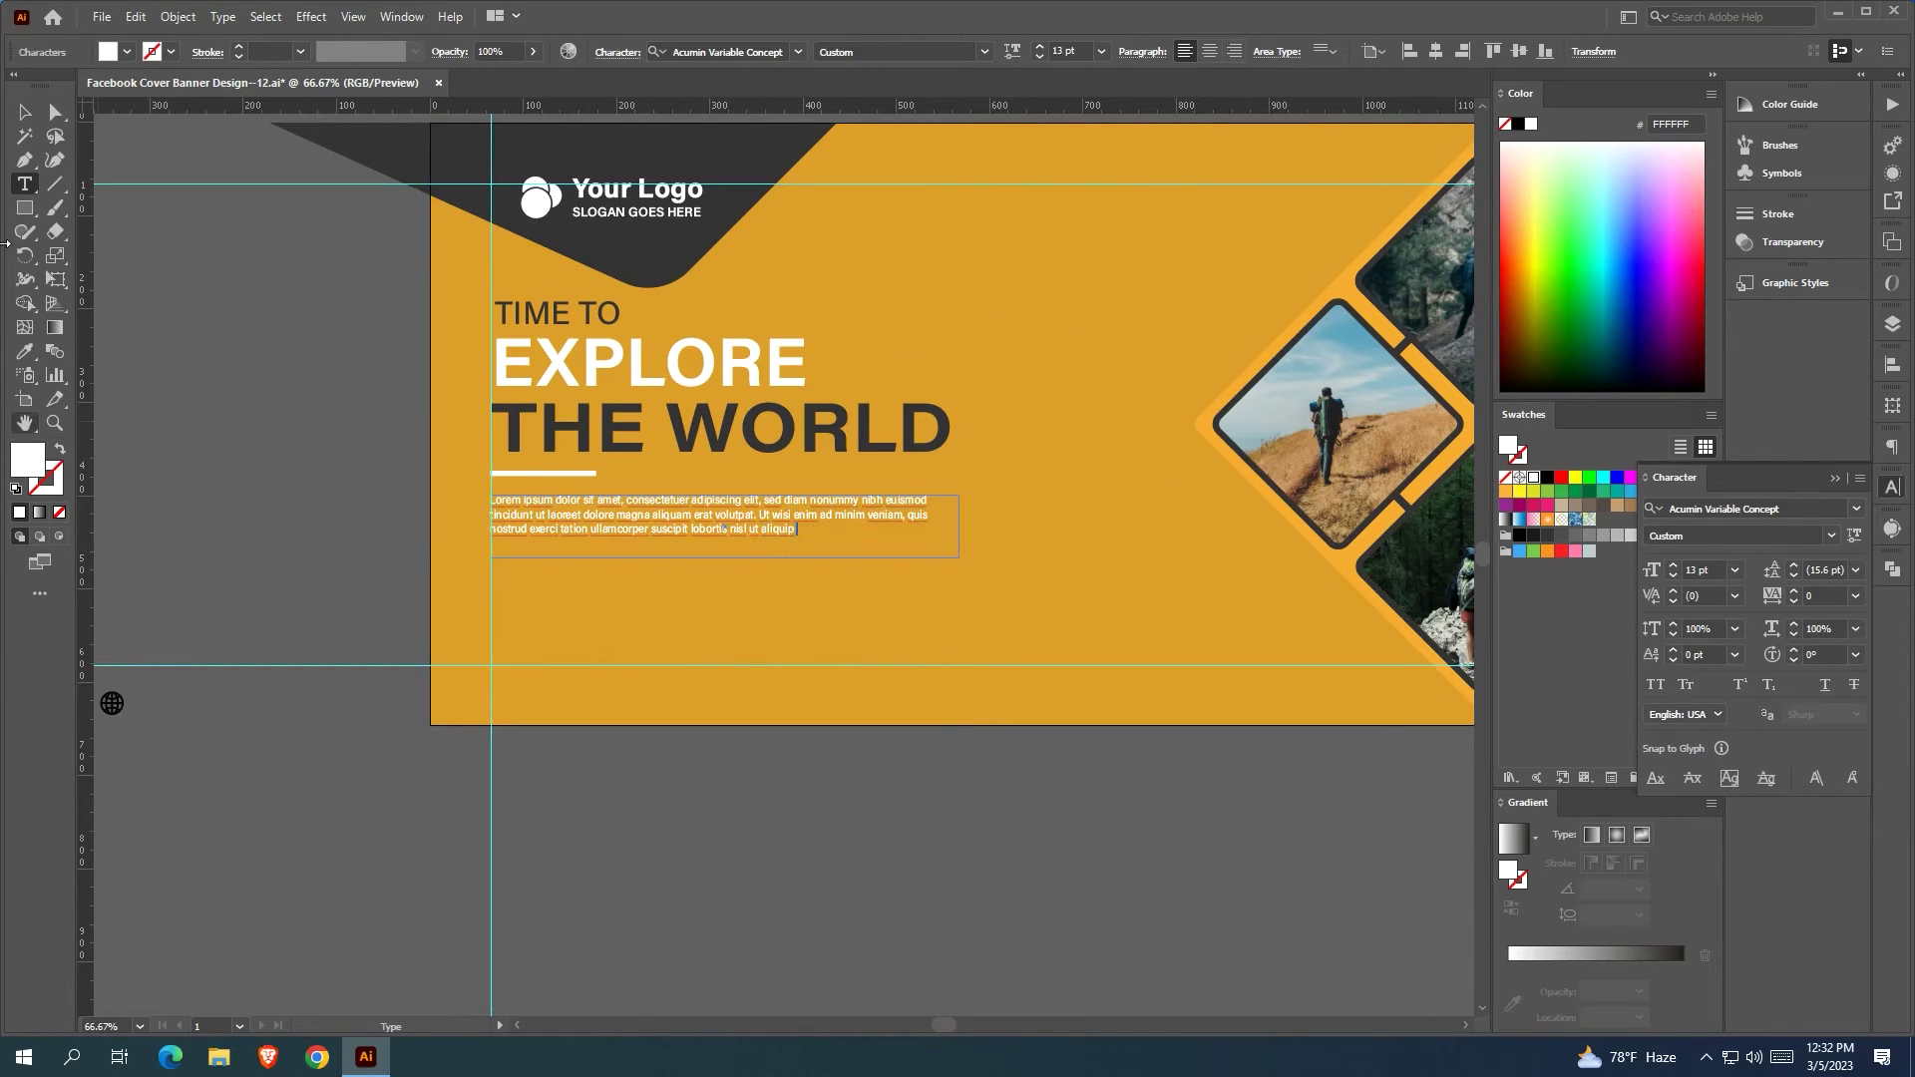
key("Escape")
scroll(406, 478, "down", 2)
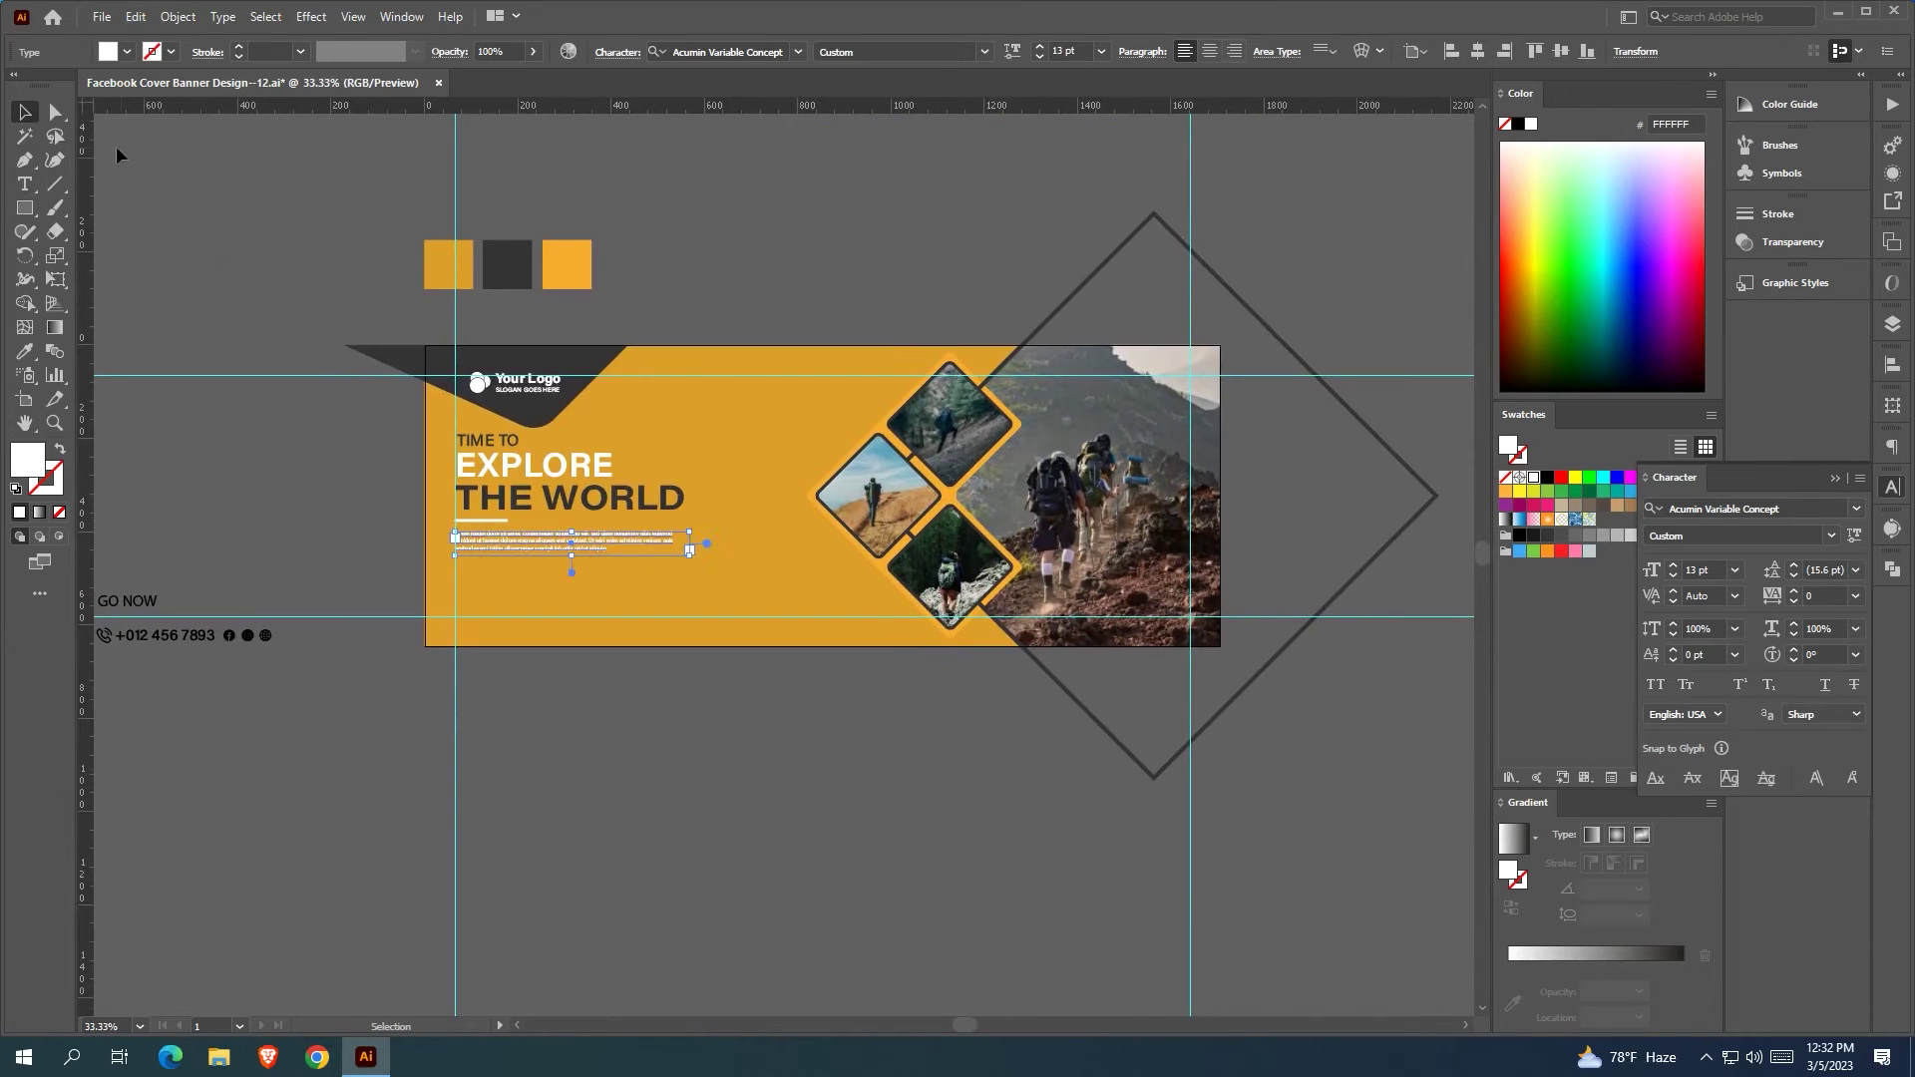
Set the placeholder paragraph's opacity to 70%
scroll(116, 145, "right", 2)
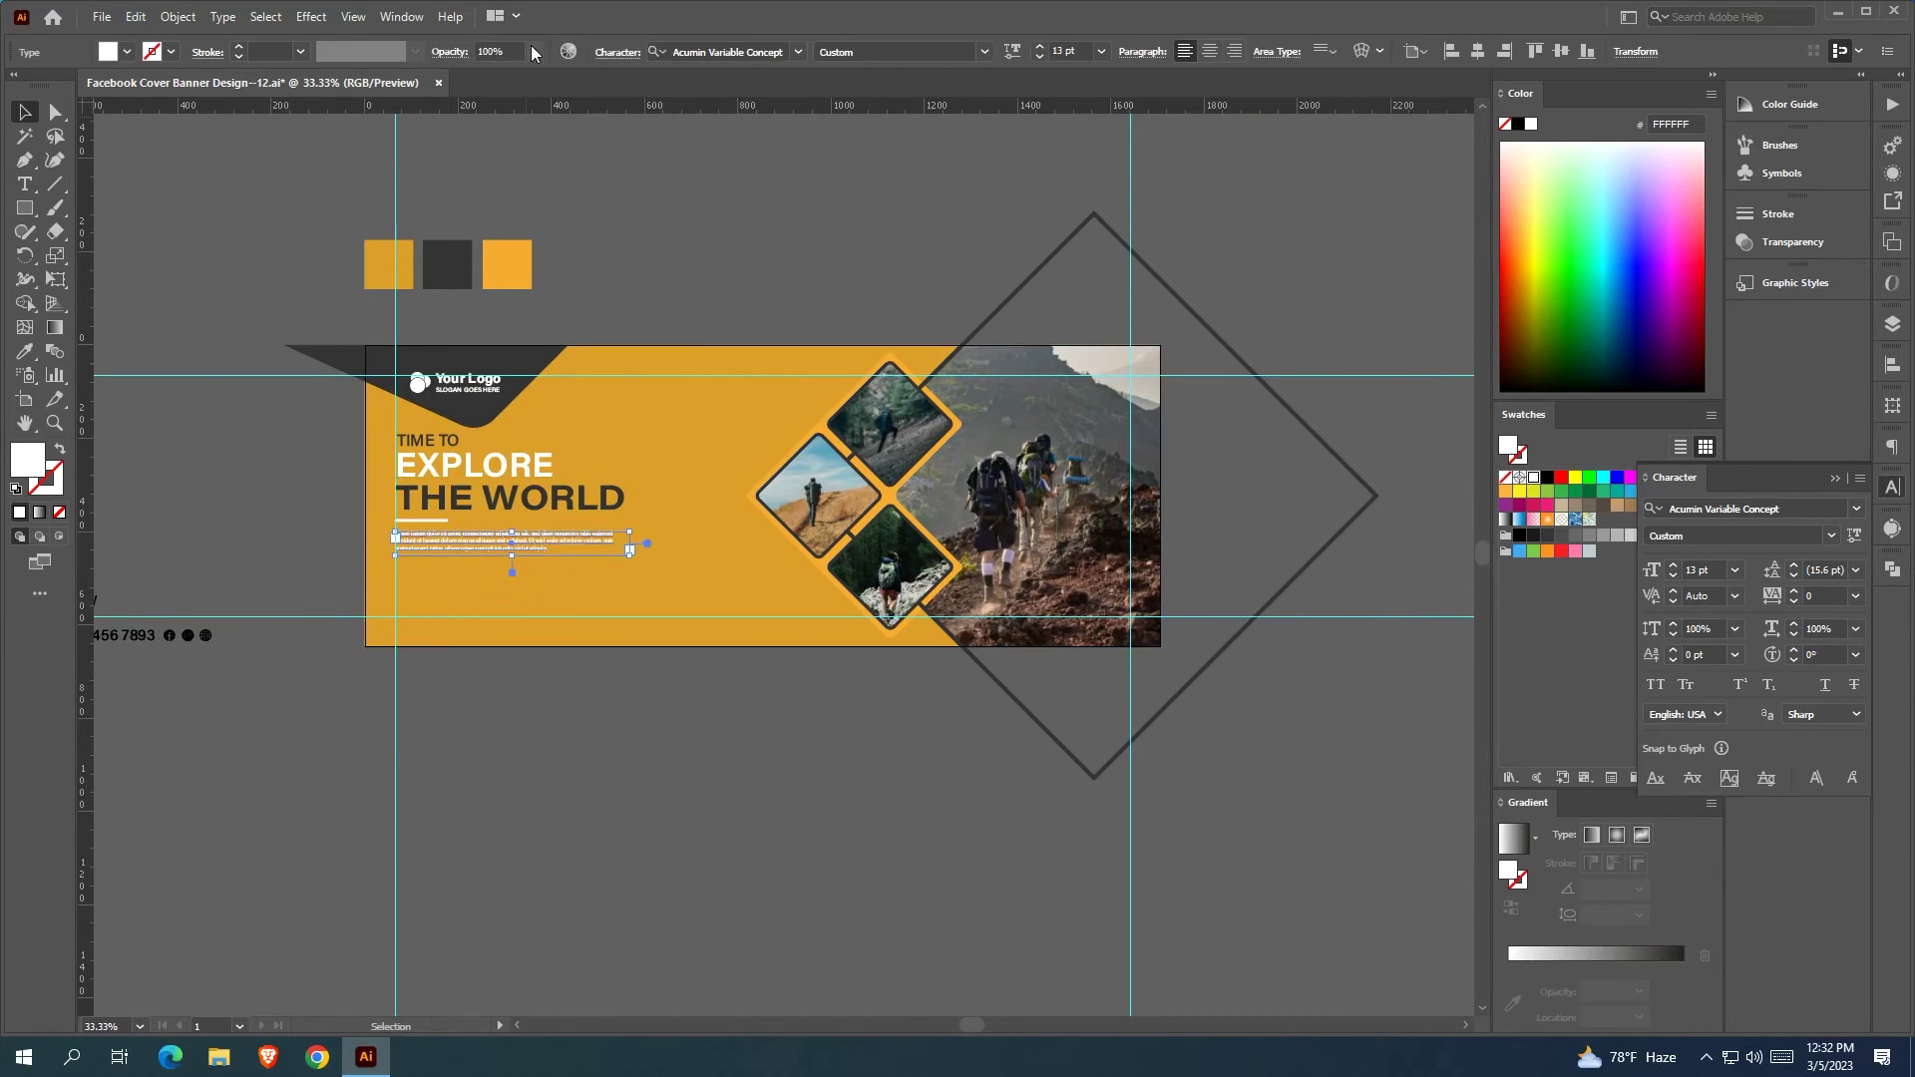
scroll(469, 544, "up", 3)
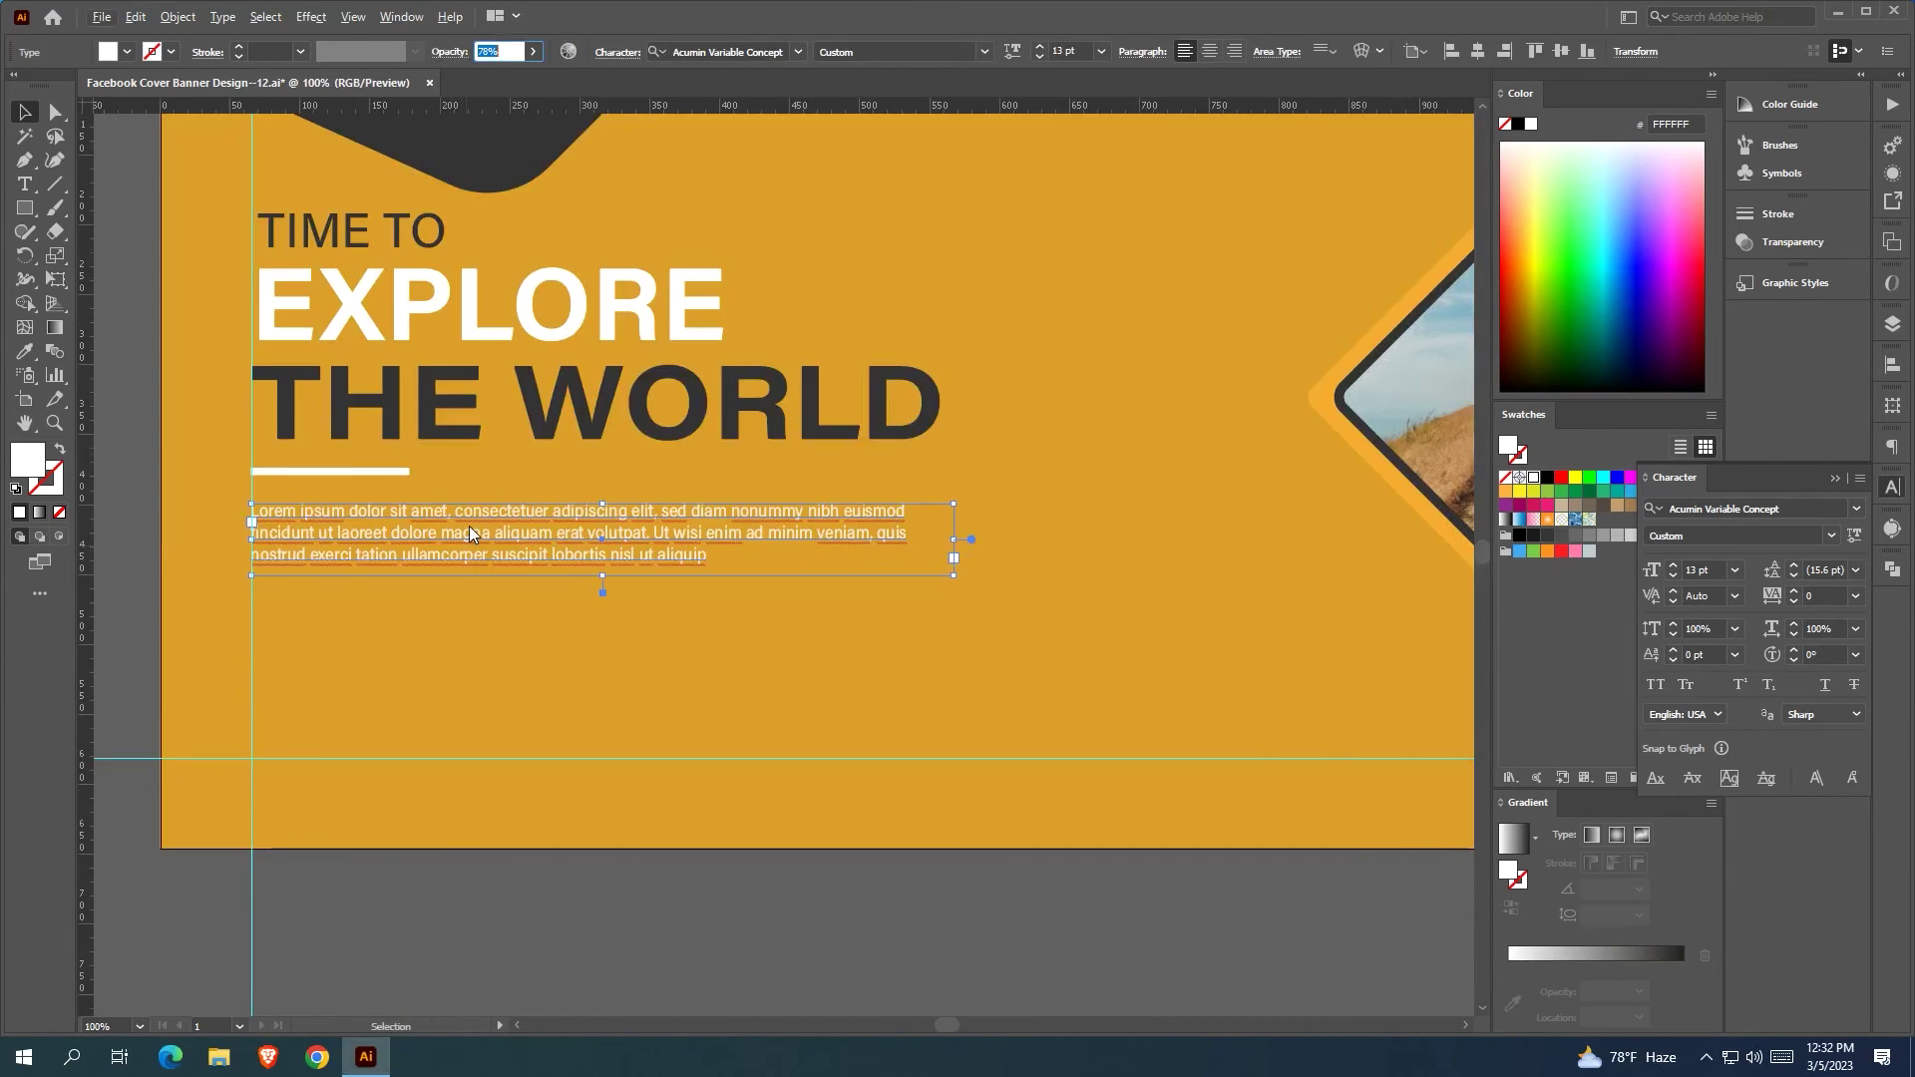
scroll(472, 526, "down", 2)
left_click(1124, 203)
scroll(1072, 198, "left", 3)
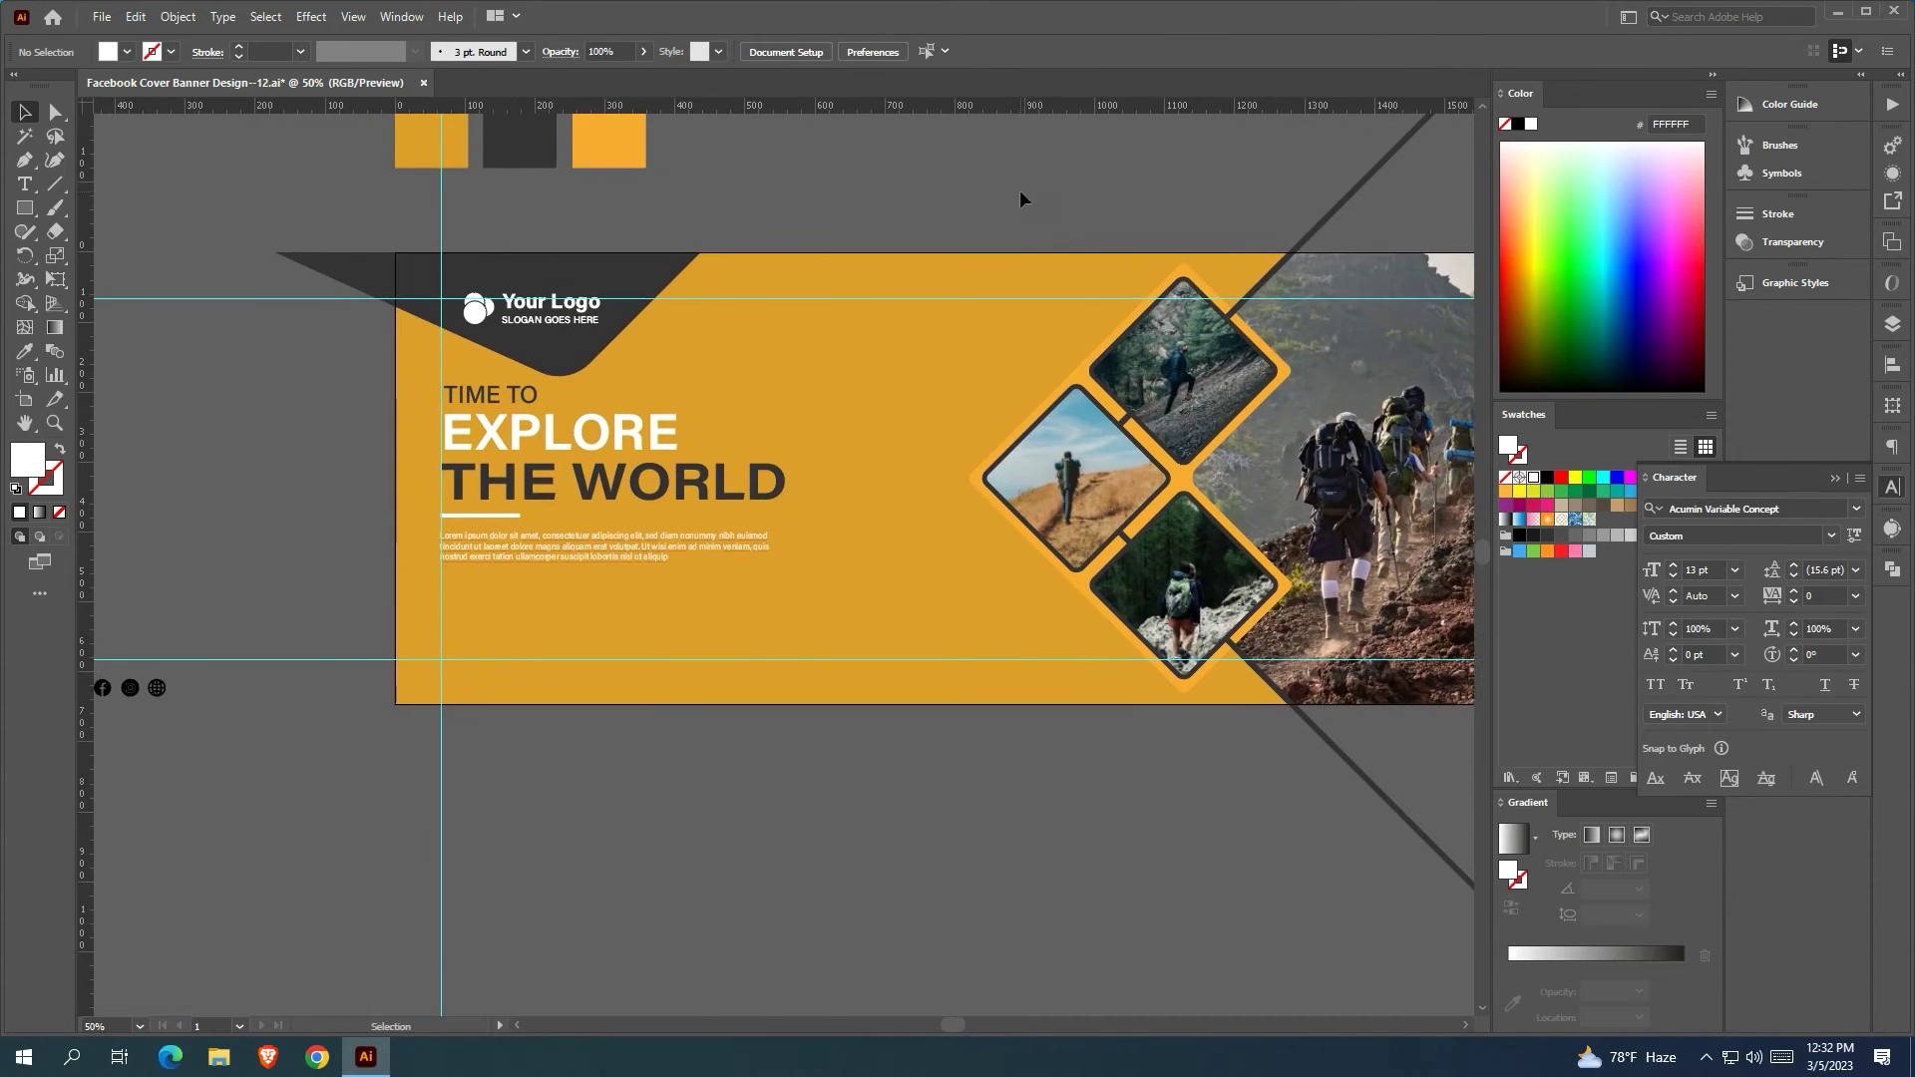
Place the phone and social icon row at the banner's lower-left margin and draw a rectangle about 45 px high above it
left_click_drag(506, 688, 1132, 649)
left_click(589, 647)
left_click_drag(495, 554, 622, 610)
left_click_drag(593, 599, 665, 604)
left_click(867, 539)
scroll(566, 589, "up", 1)
key("v")
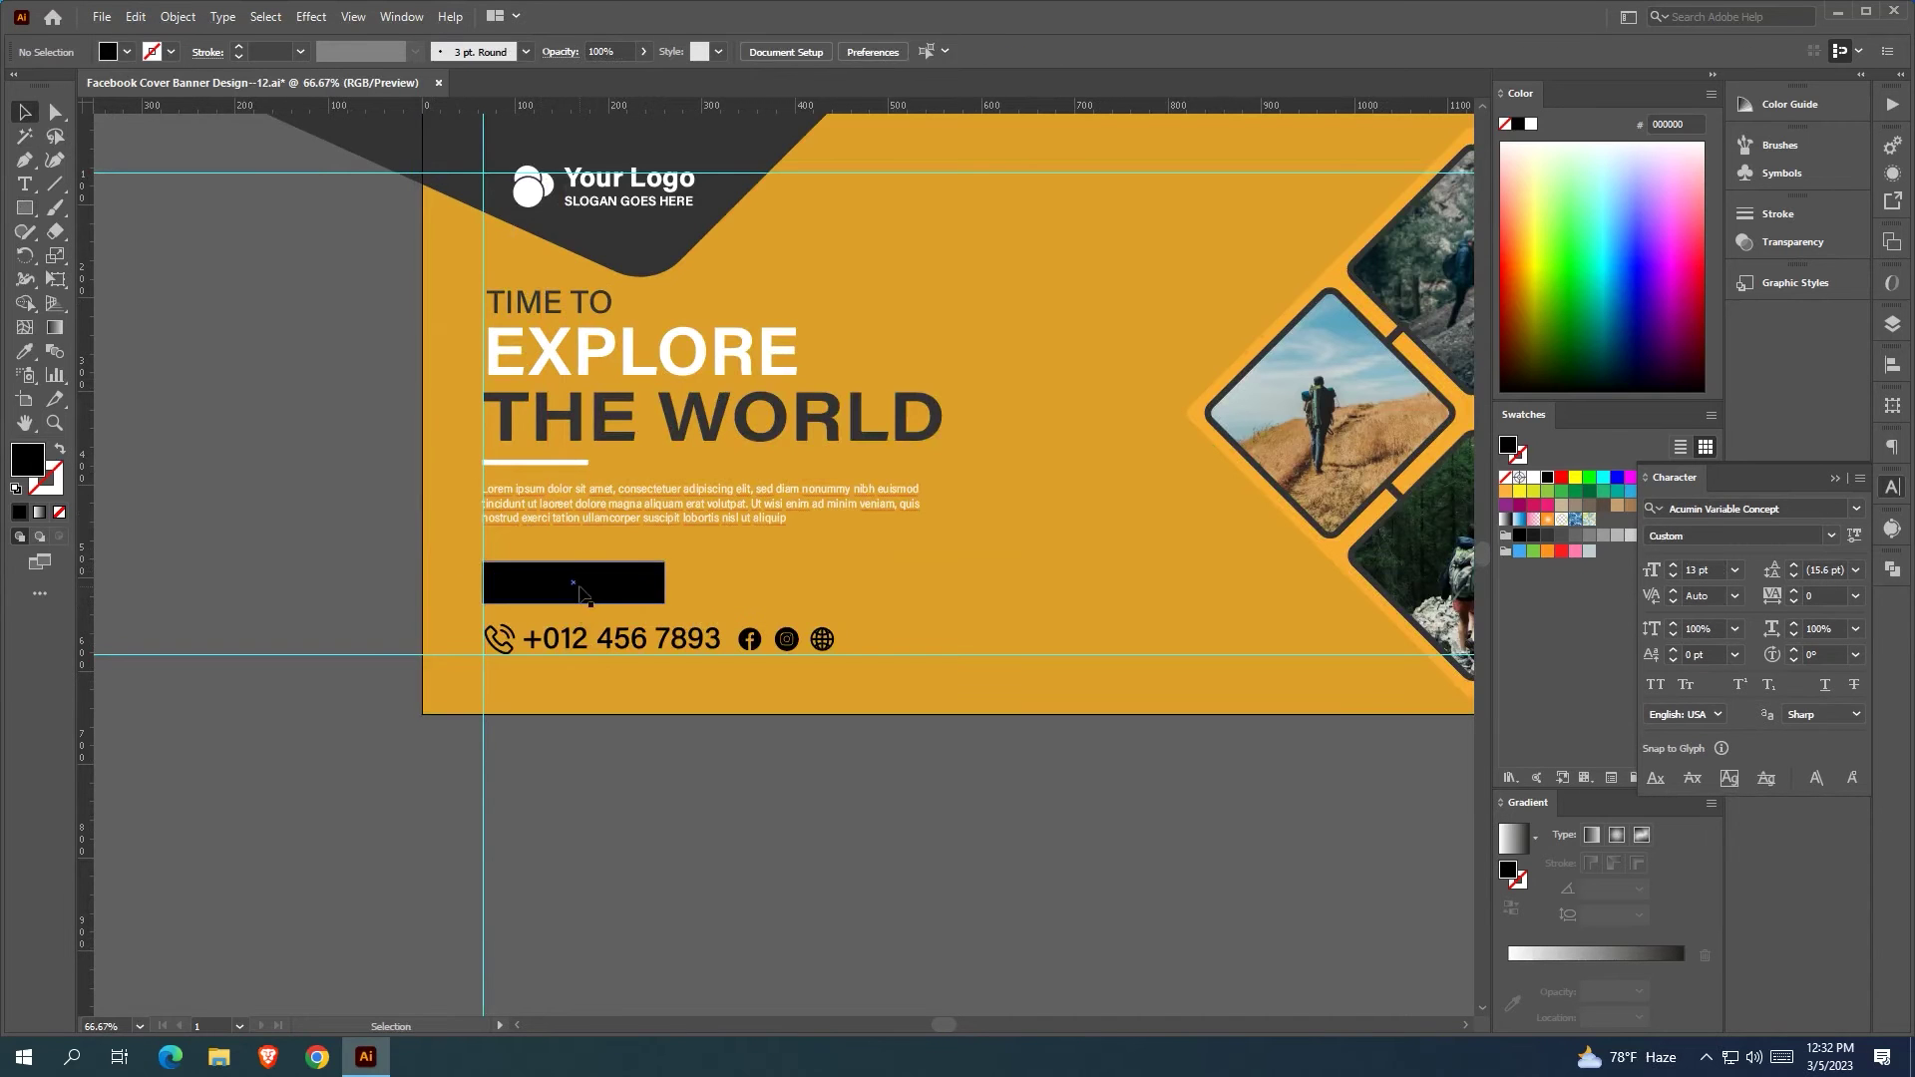
Recolor the new rectangle white by sampling the white line beneath the headline
left_click_drag(304, 485, 198, 537)
key("i")
left_click(436, 514)
key("v")
Move the "GO NOW" text onto the white rectangle and arrange the stacking so the text sits in front
left_click(399, 595)
left_click_drag(397, 637, 469, 644)
left_click(516, 639)
right_click(461, 632)
mouse_move(759, 540)
left_click(830, 531)
left_click(448, 742)
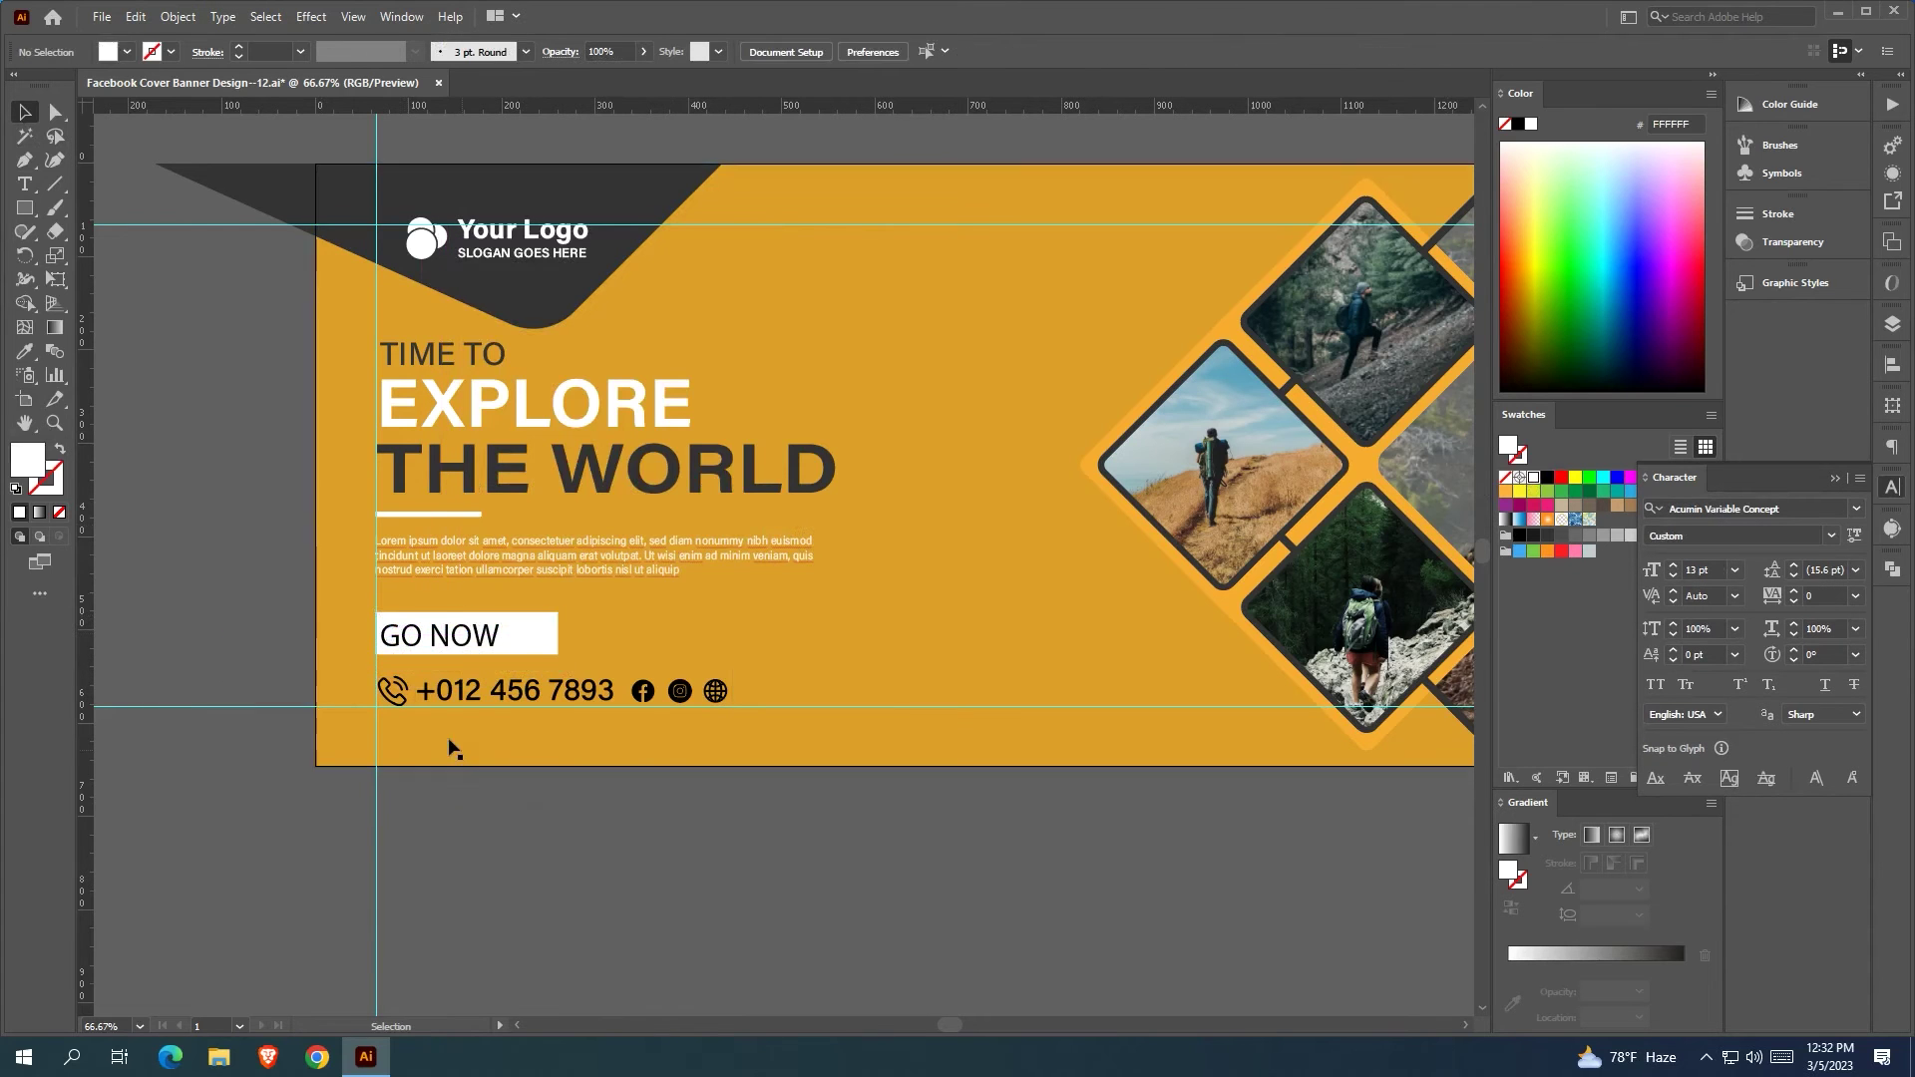
Center the "GO NOW" text and the white rectangle horizontally on each other
scroll(429, 705, "up", 1)
left_click(514, 604)
left_click(579, 601, "shift")
left_click(674, 51)
Narrow the white rectangle to about 177 px and round its corners to a radius of about 21 px
left_click(598, 612)
scroll(611, 579, "up", 1)
mouse_move(659, 576)
left_mouse_down()
mouse_move(579, 603)
mouse_move(656, 607)
left_mouse_up()
scroll(336, 509, "down", 1)
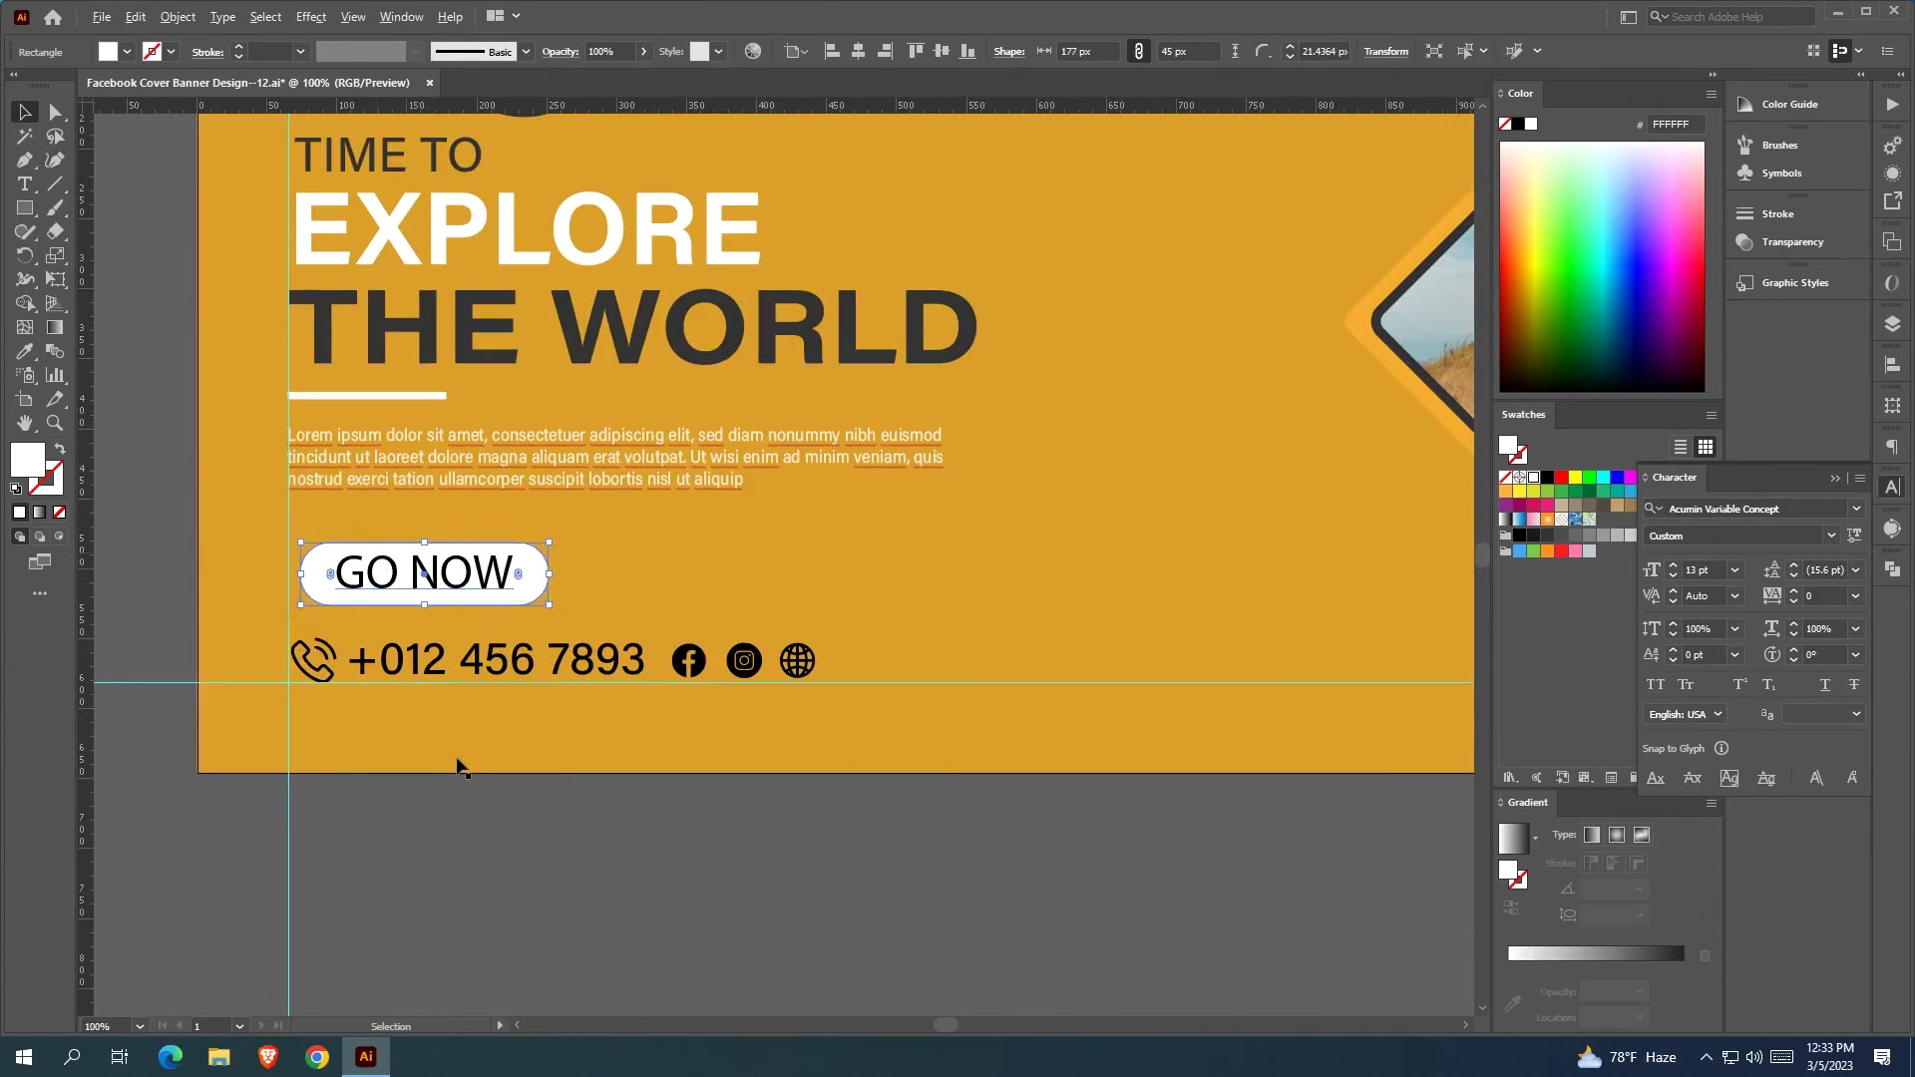
Set the "GO NOW" text in Acumin Variable Concept and make its font weight bolder
left_click(424, 574)
left_click(799, 51)
scroll(798, 287, "up", 15)
left_click(830, 146)
left_click(1012, 51)
left_click_drag(828, 110, 905, 111)
left_click(20, 112)
left_click(133, 325)
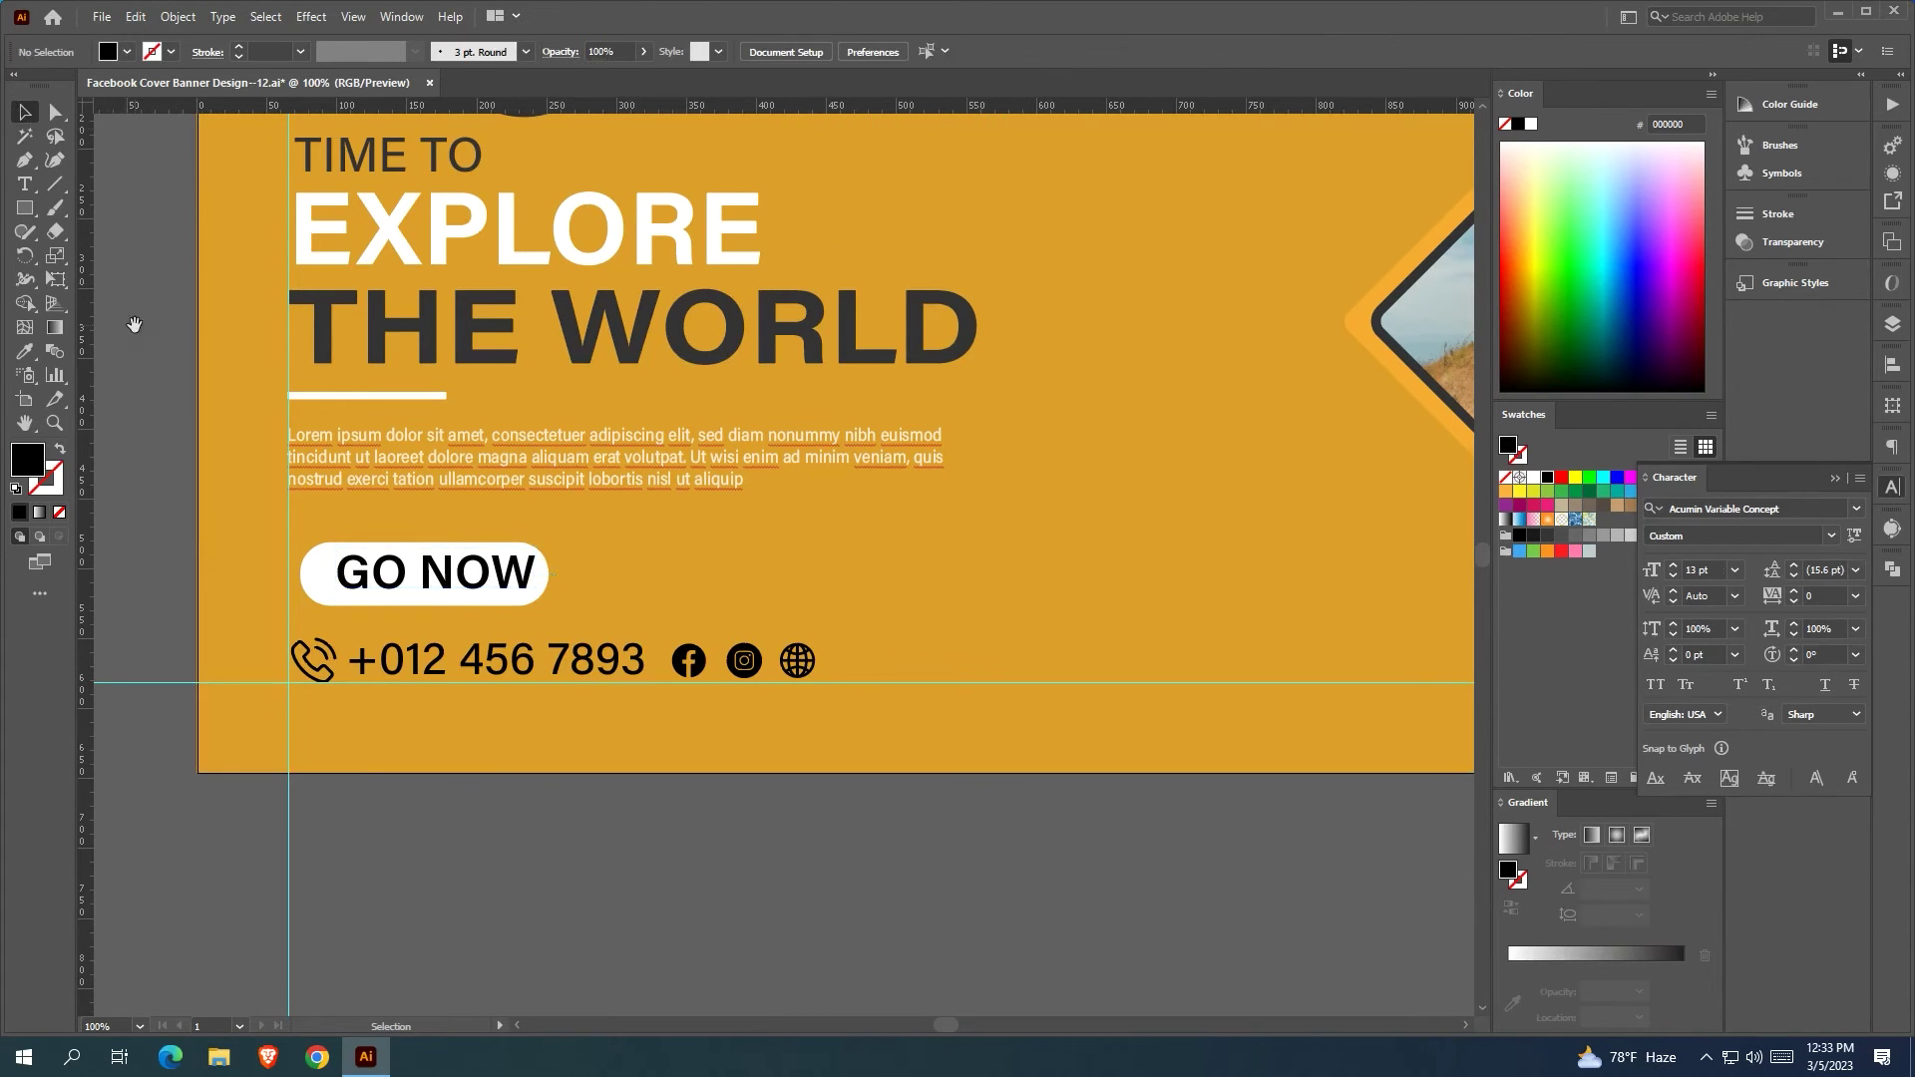
Recolor the rounded button shape dark grey by sampling the shape behind the logo
left_click_drag(133, 325, 359, 303)
left_click(548, 544)
left_click_drag(548, 544, 521, 628)
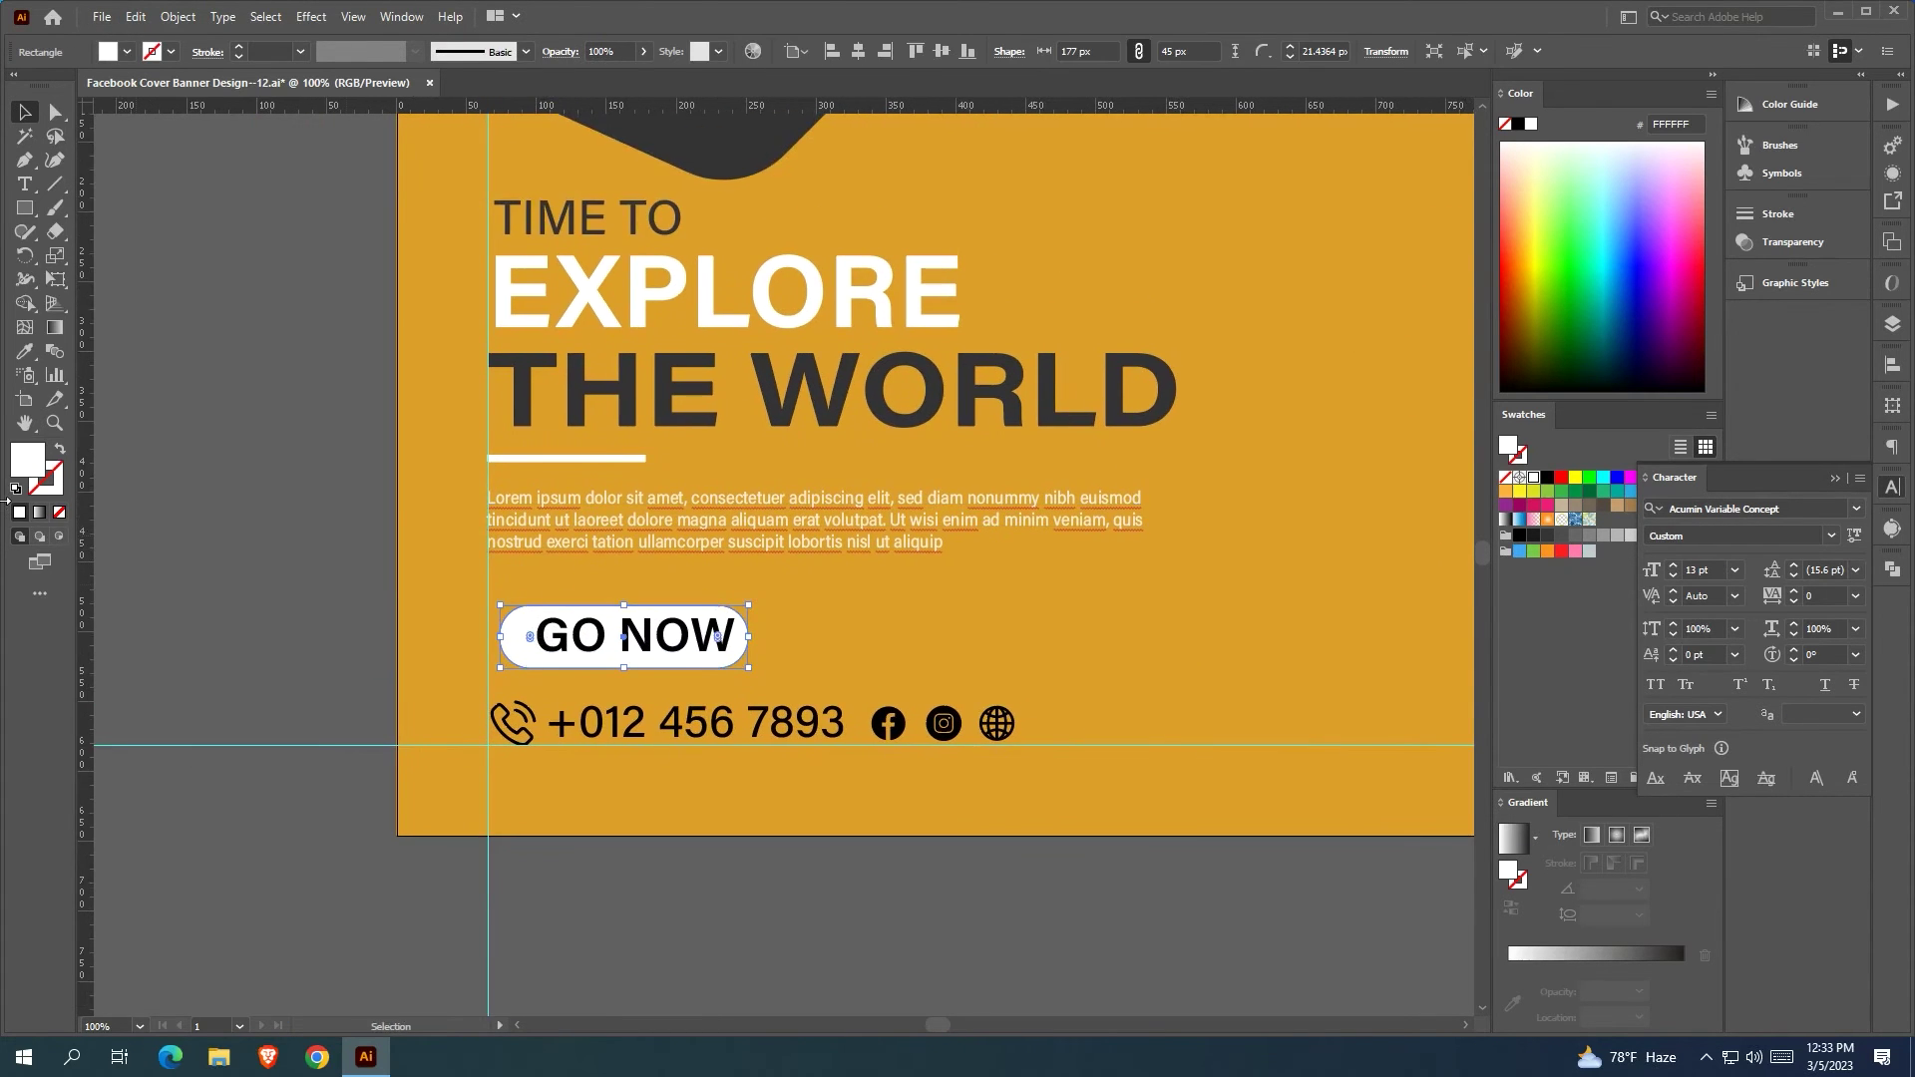
key("i")
left_click(641, 132)
left_click(22, 112)
left_click(342, 526)
Recolor the "GO NOW" text white and center it on the dark button shape
left_click(638, 644)
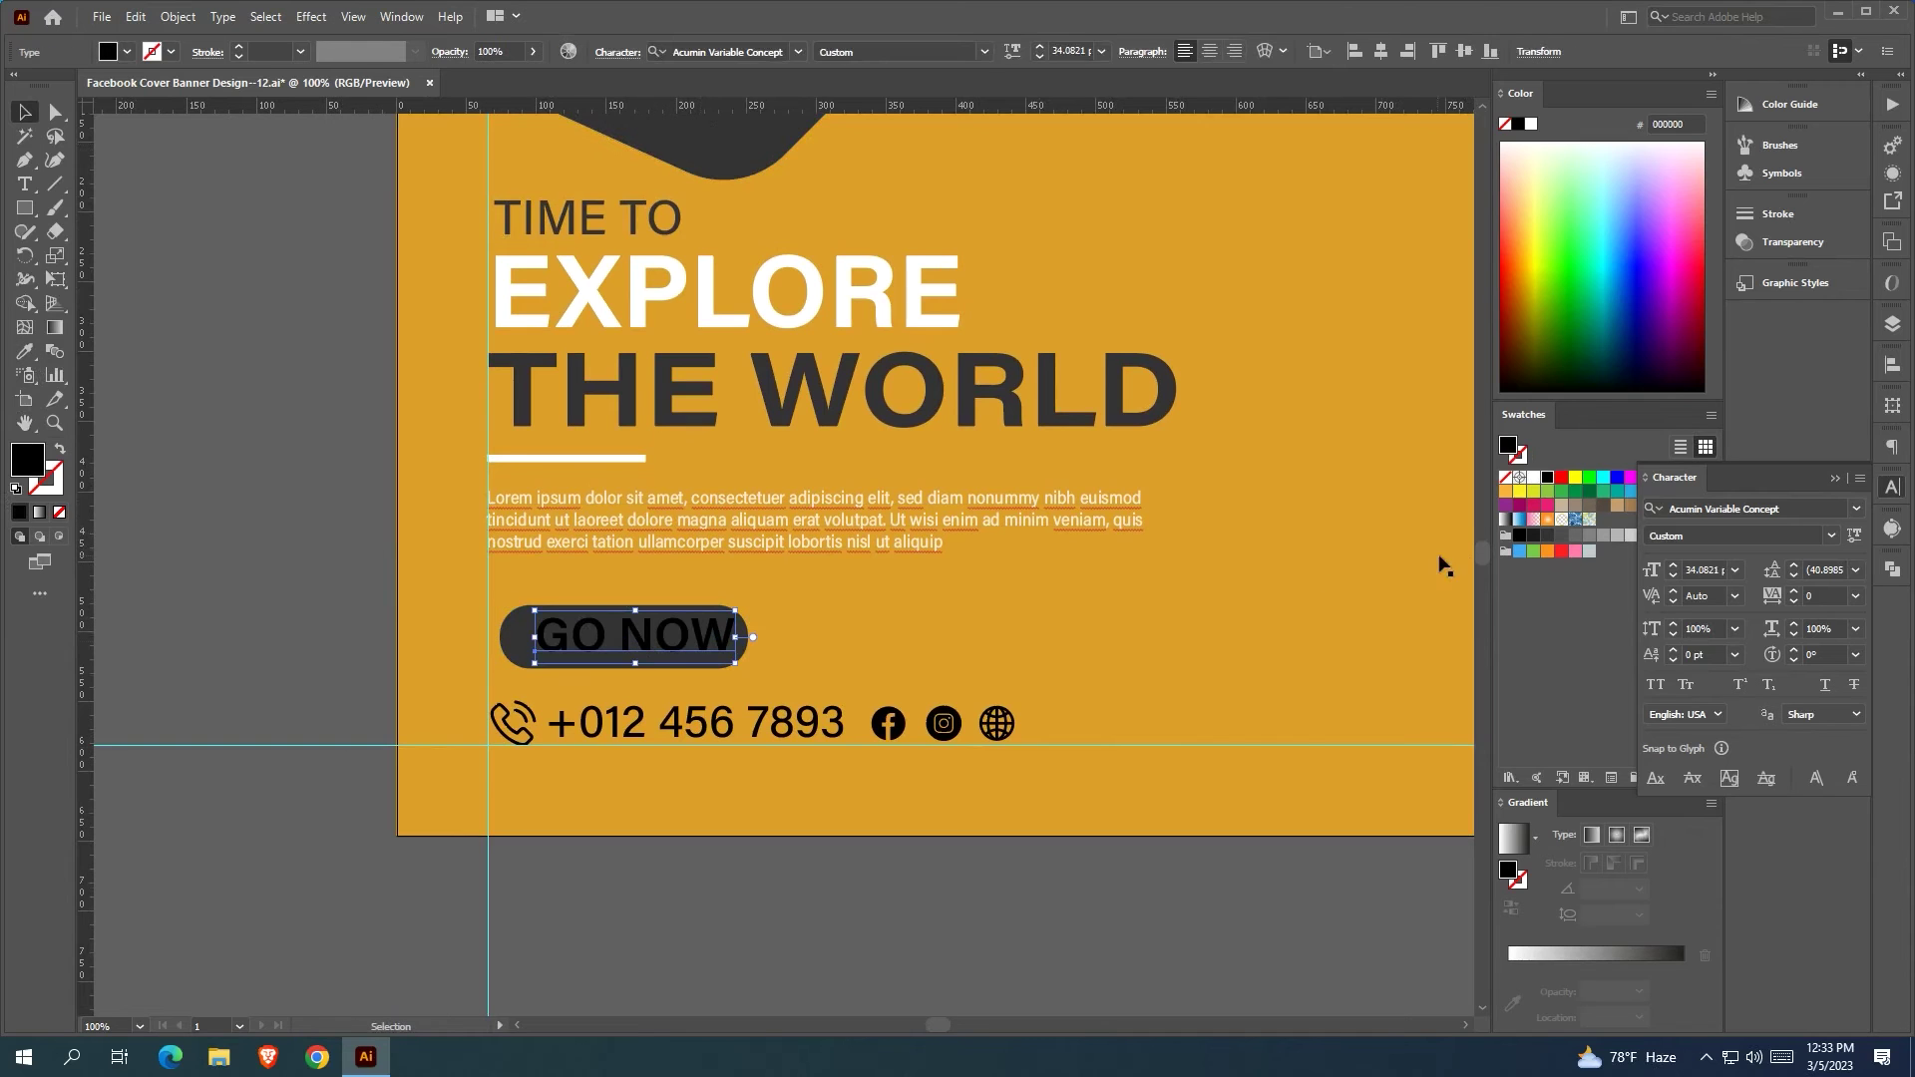
left_click(1534, 479)
left_click(206, 653)
left_click(519, 636, "shift")
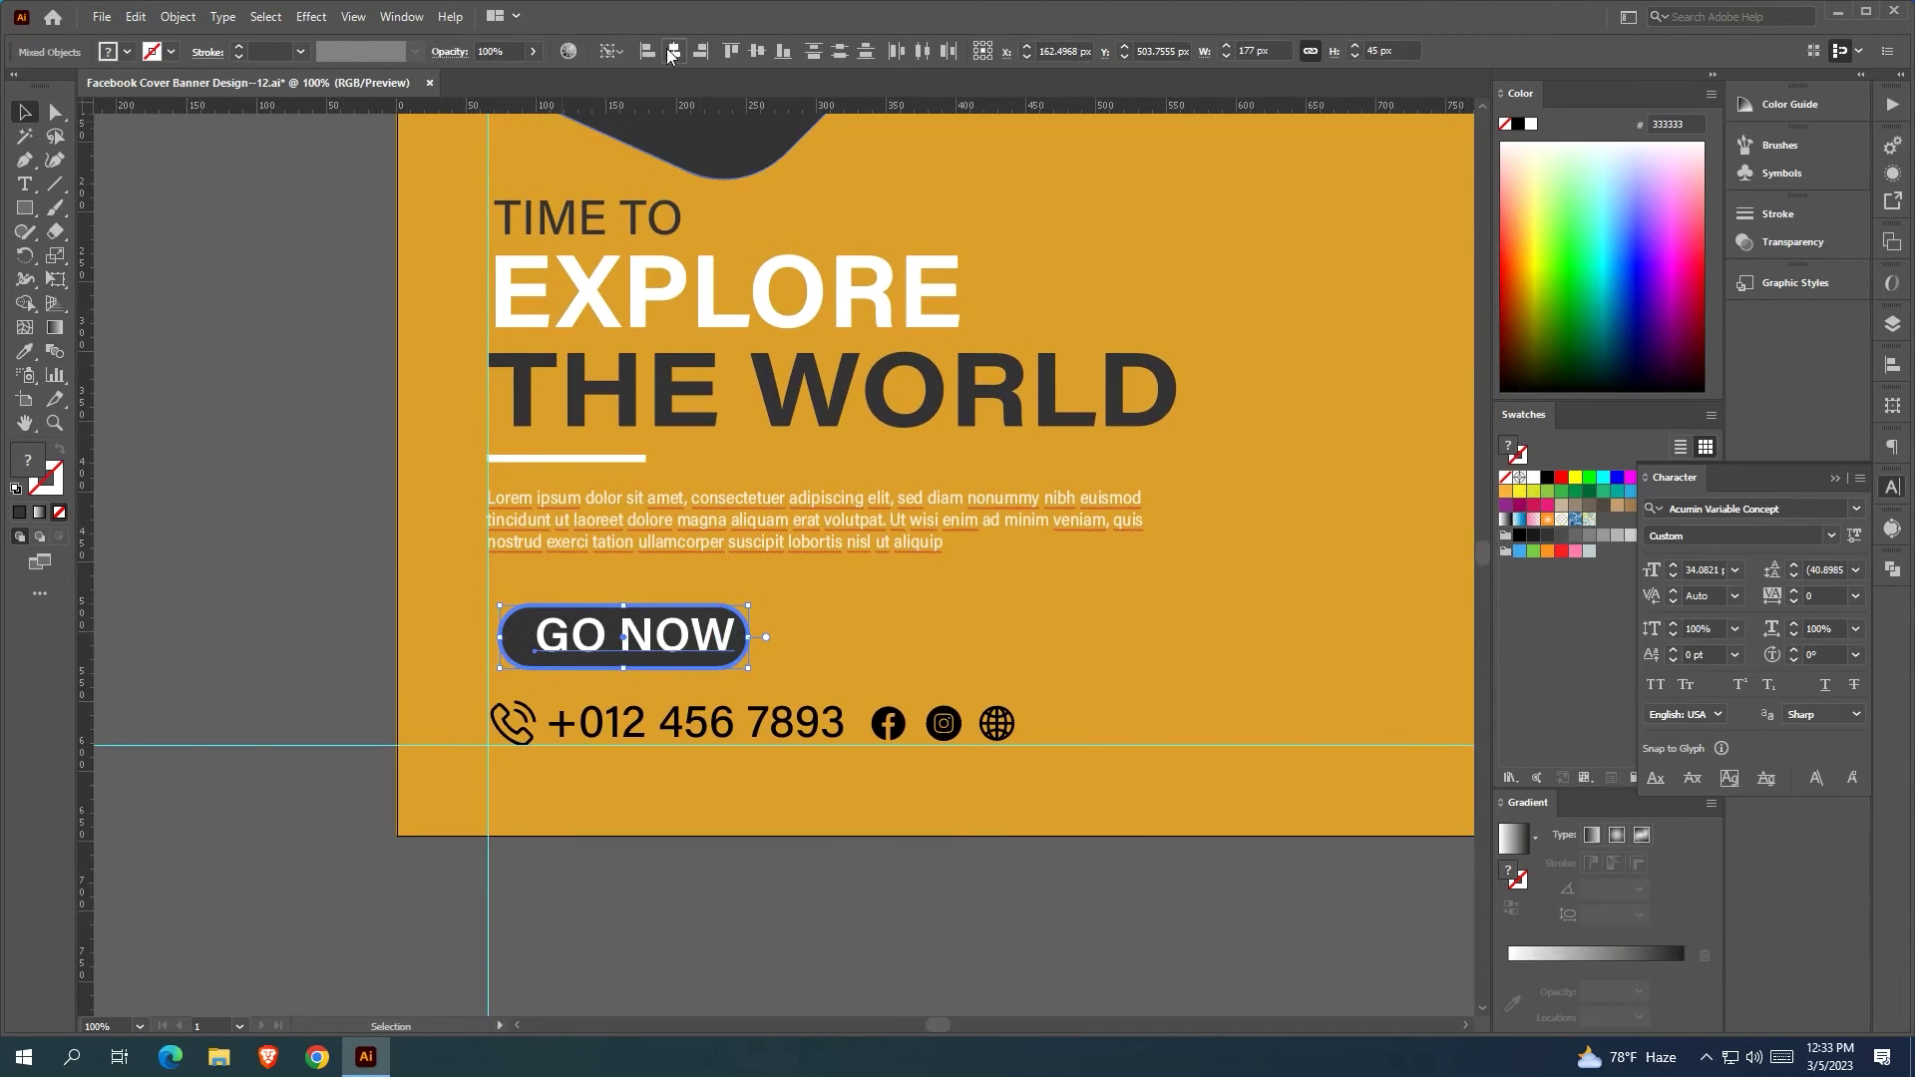
left_click(838, 52)
left_click(235, 457)
Recolor the Facebook, Instagram and globe icons white
scroll(457, 893, "right", 5)
left_click(771, 723)
left_click(717, 722, "shift")
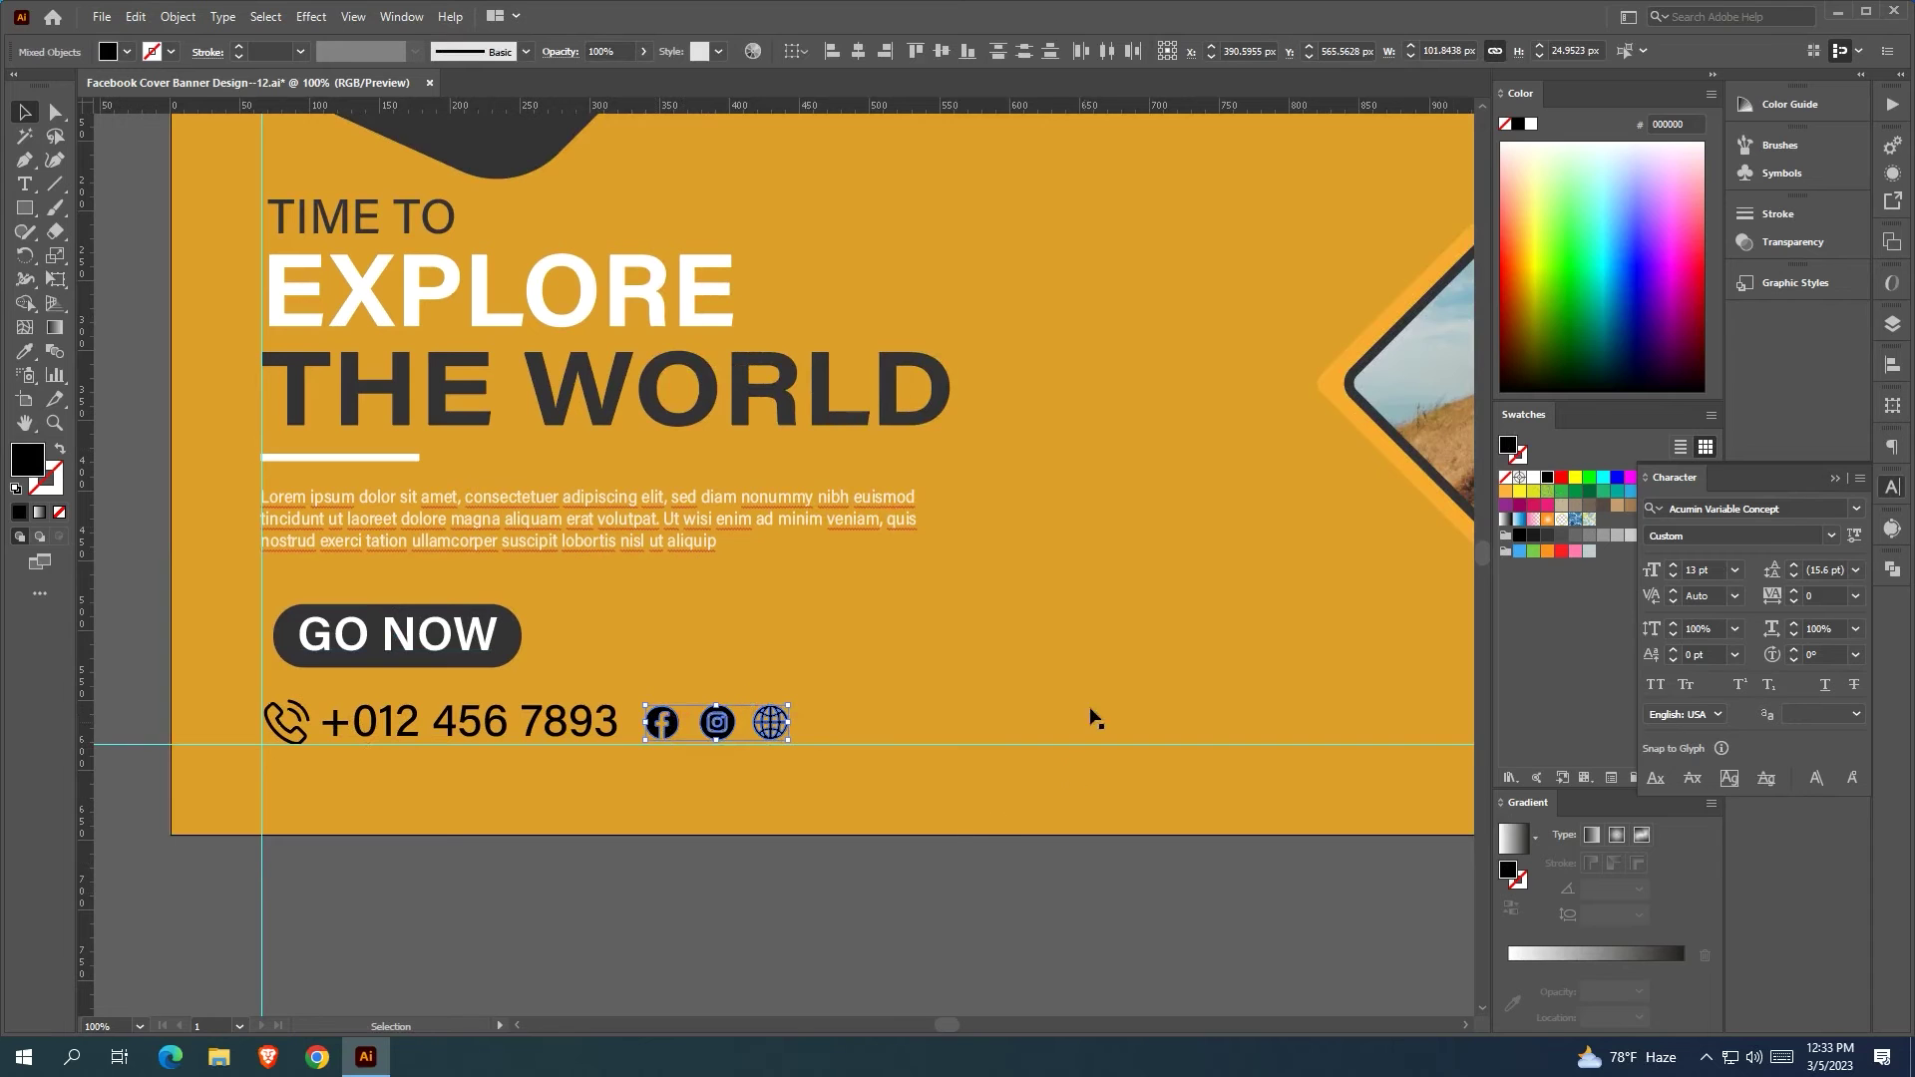
left_click(1535, 478)
Recolor the phone number text and the phone icon white
left_click(595, 738)
left_click(591, 732)
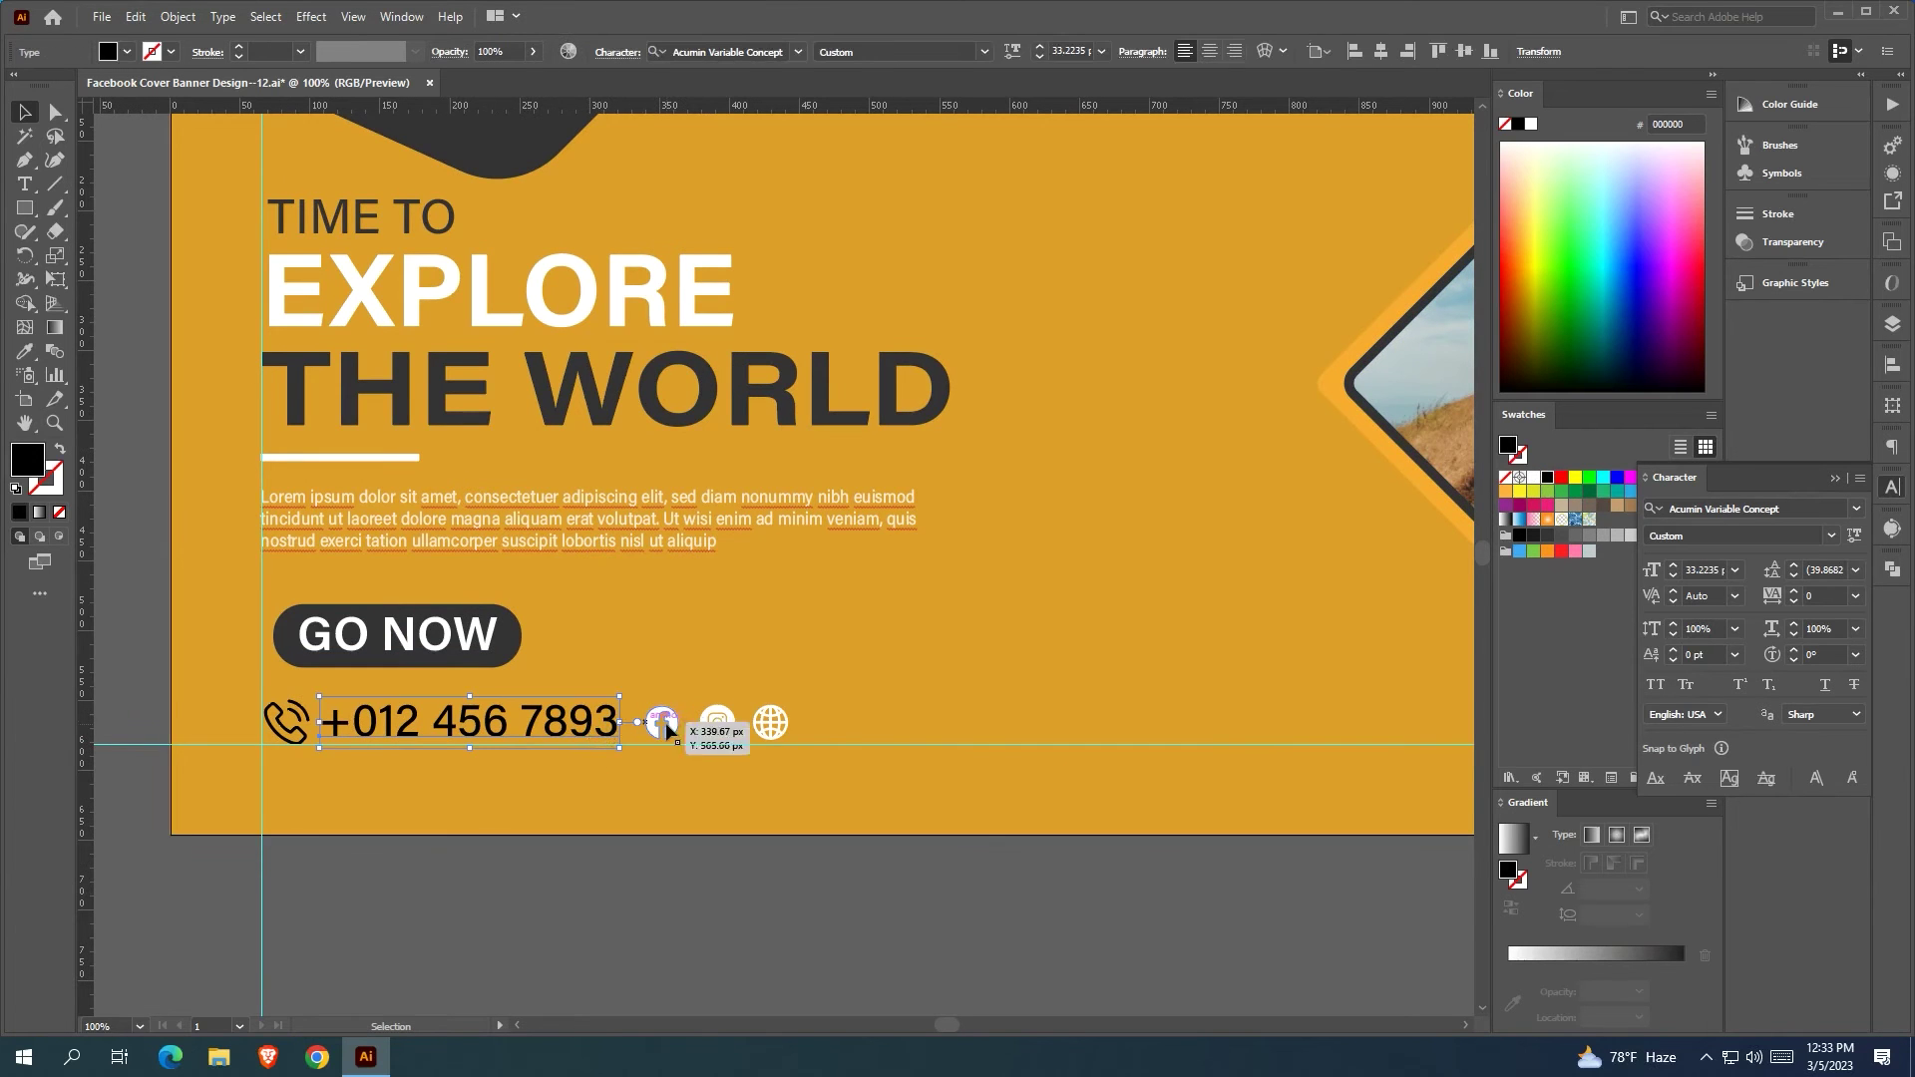
scroll(666, 731, "down", 2)
left_click(738, 948)
left_click_drag(738, 948, 614, 964)
left_click(495, 748)
left_click(356, 751, "shift")
left_click(1533, 477)
left_click(476, 830)
Move the three social icons together to the right, so their row ends near the headline's right edge
left_click(507, 749)
scroll(557, 756, "up", 3)
left_click(656, 736)
left_click(591, 733, "shift")
left_click(521, 730, "shift")
scroll(523, 731, "down", 2)
left_click_drag(527, 730, 640, 733)
Scale the "GO NOW" button and its text down to about 155 by 39 px at the left margin guide
left_click_drag(457, 728, 378, 676)
left_click(416, 675)
left_click(399, 670, "shift")
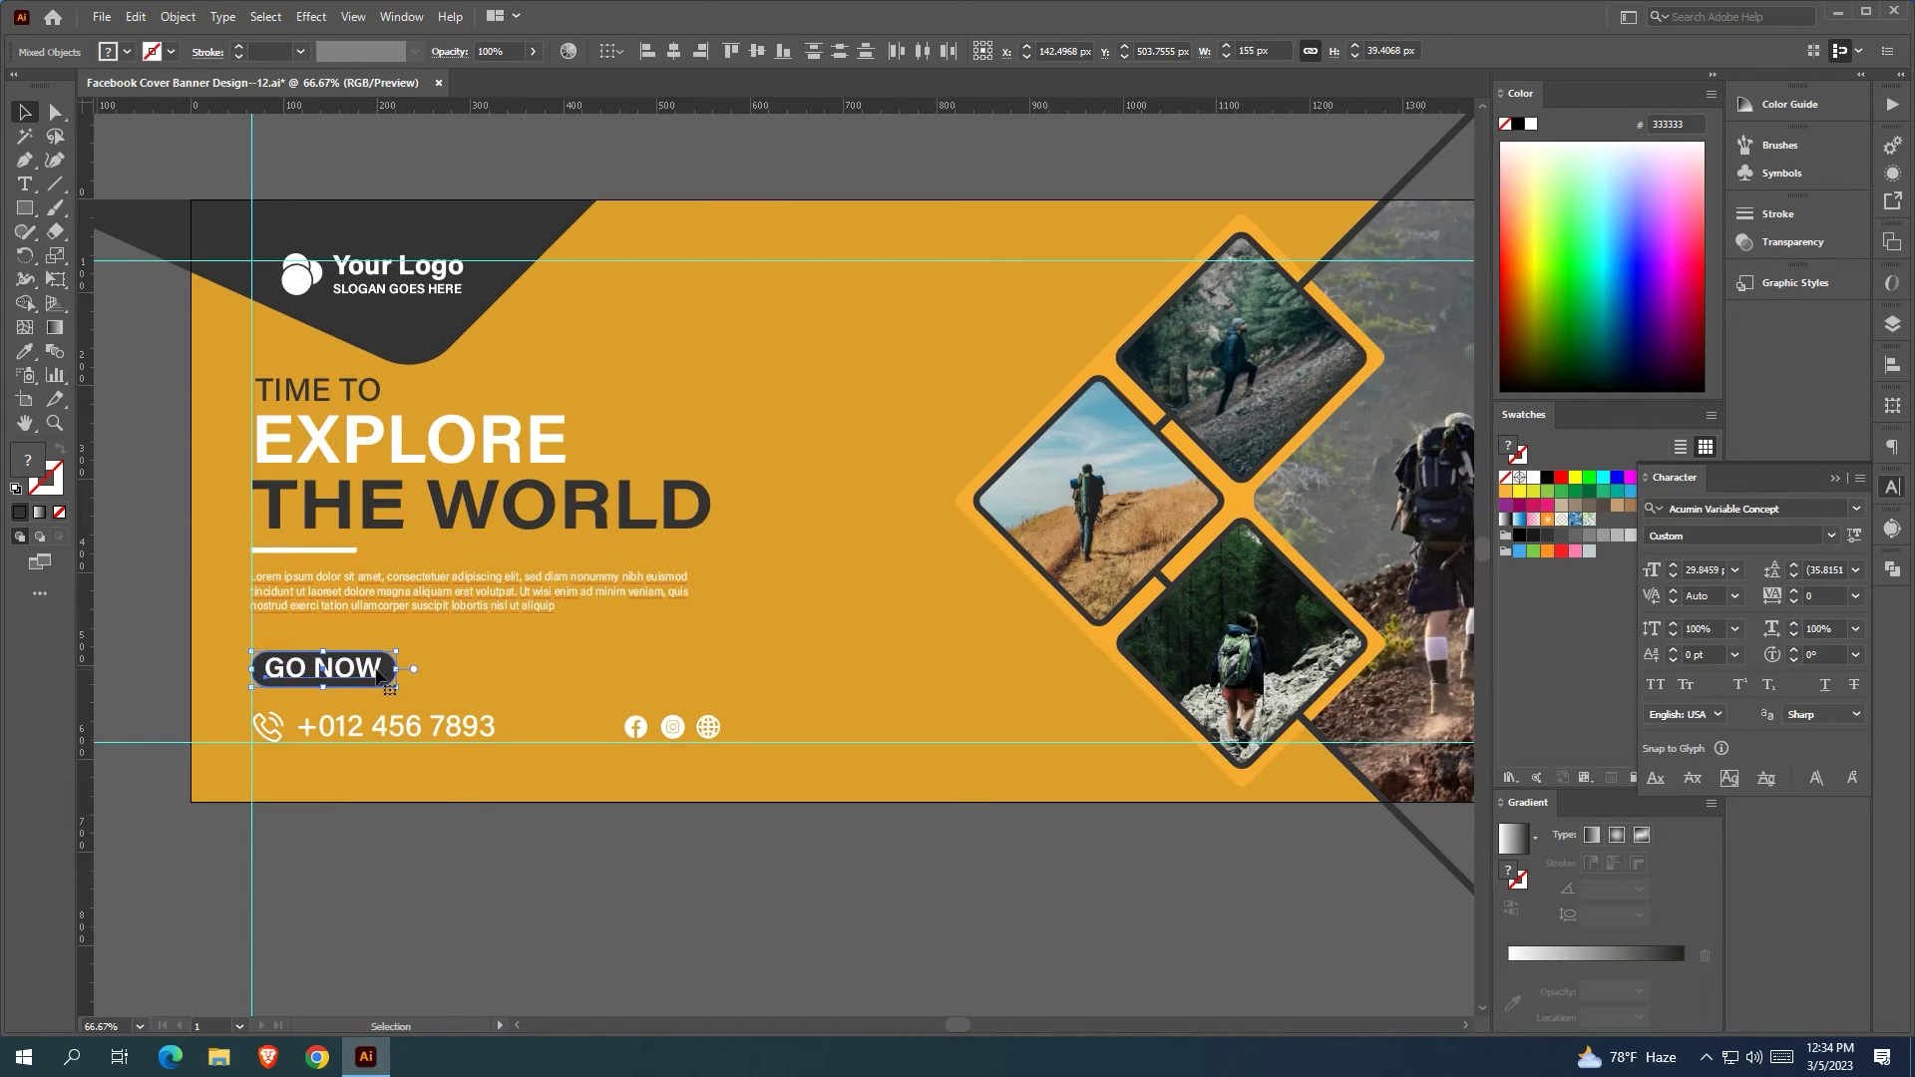
Move the logo and slogan group slightly right and down within the dark corner shape
left_click_drag(312, 281, 325, 292)
left_click(566, 159)
Delete the vertical margin guide and the two horizontal margin guides from the banner
scroll(565, 158, "down", 1)
left_click_drag(565, 159, 575, 357)
scroll(409, 245, "down", 1)
scroll(576, 357, "down", 1)
left_click_drag(666, 256, 985, 218)
key("Delete")
left_click_drag(331, 177, 409, 191)
key("Delete")
left_click_drag(1117, 326, 1290, 666)
key("Delete")
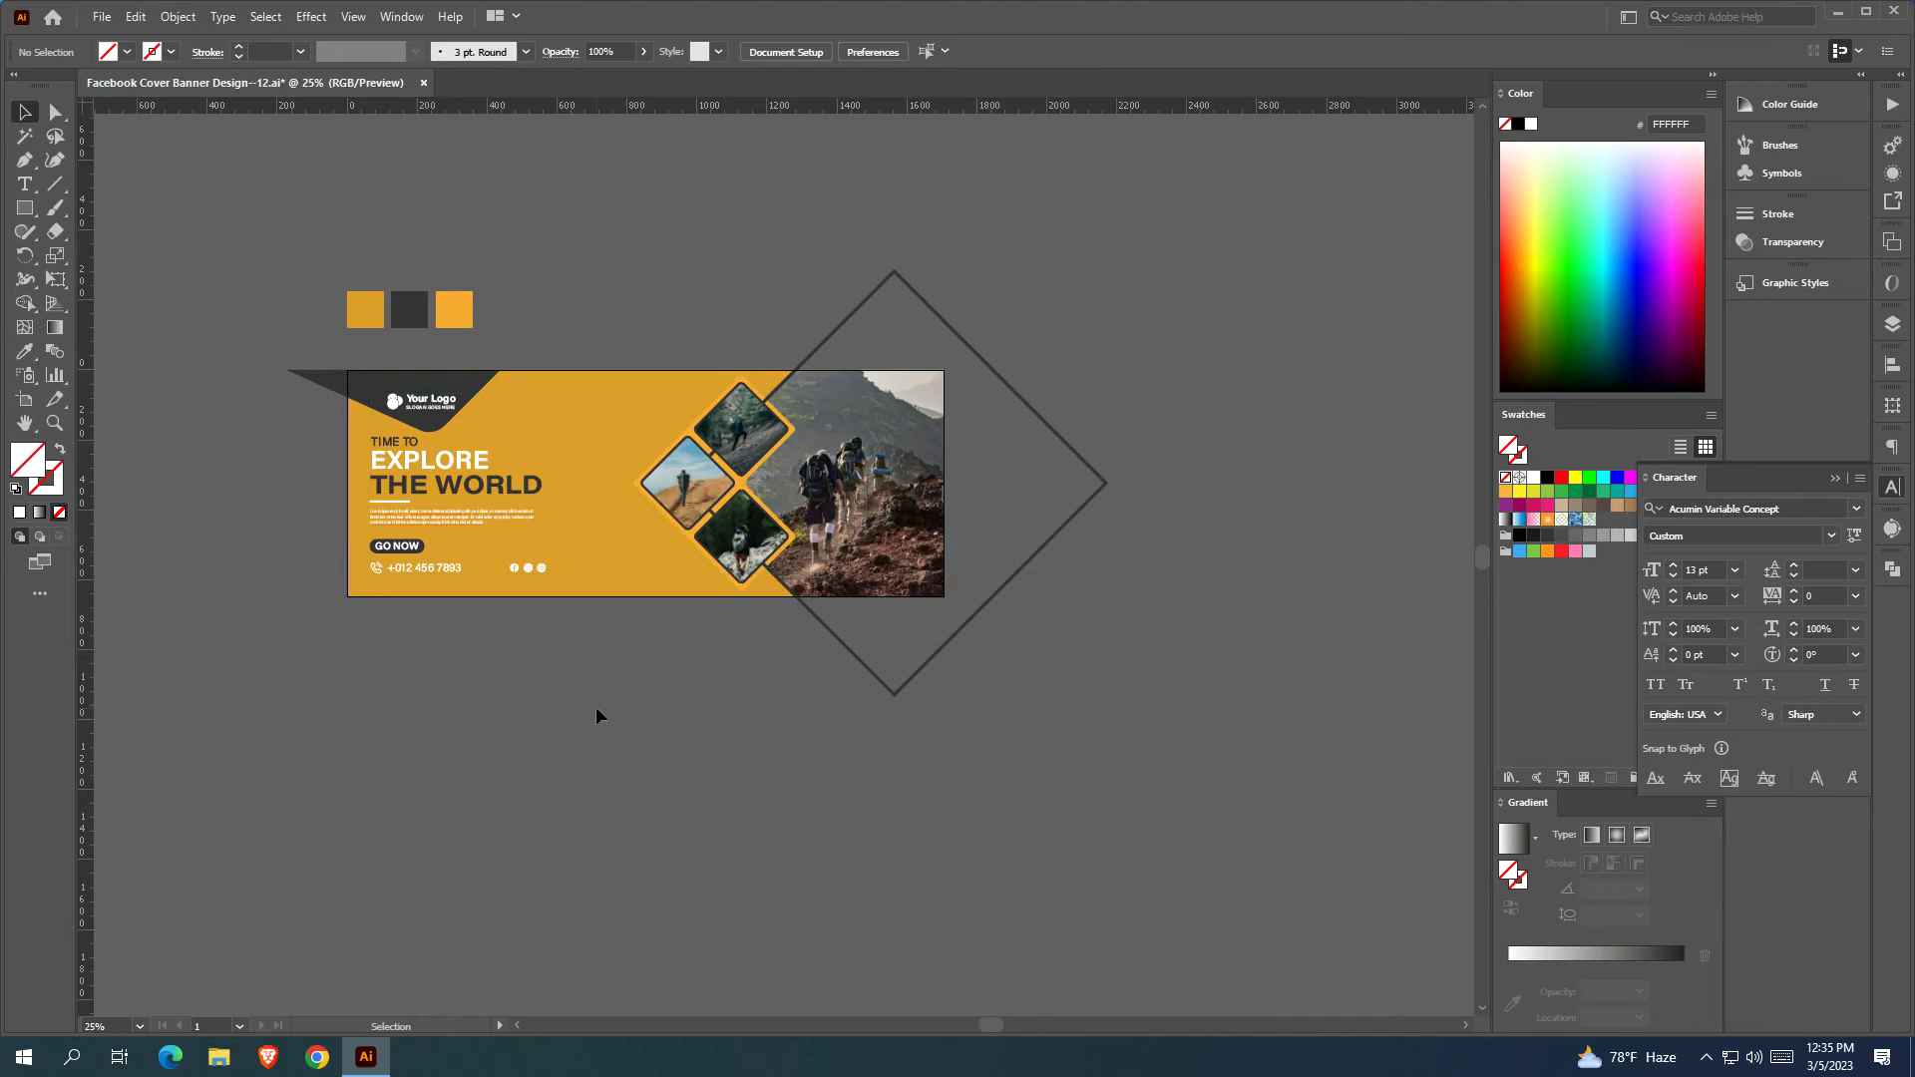
Draw a wide diagonal parallelogram stripe from the banner's top edge down to the paragraph and fill it with the lighter orange swatch
key("ctrl+equal")
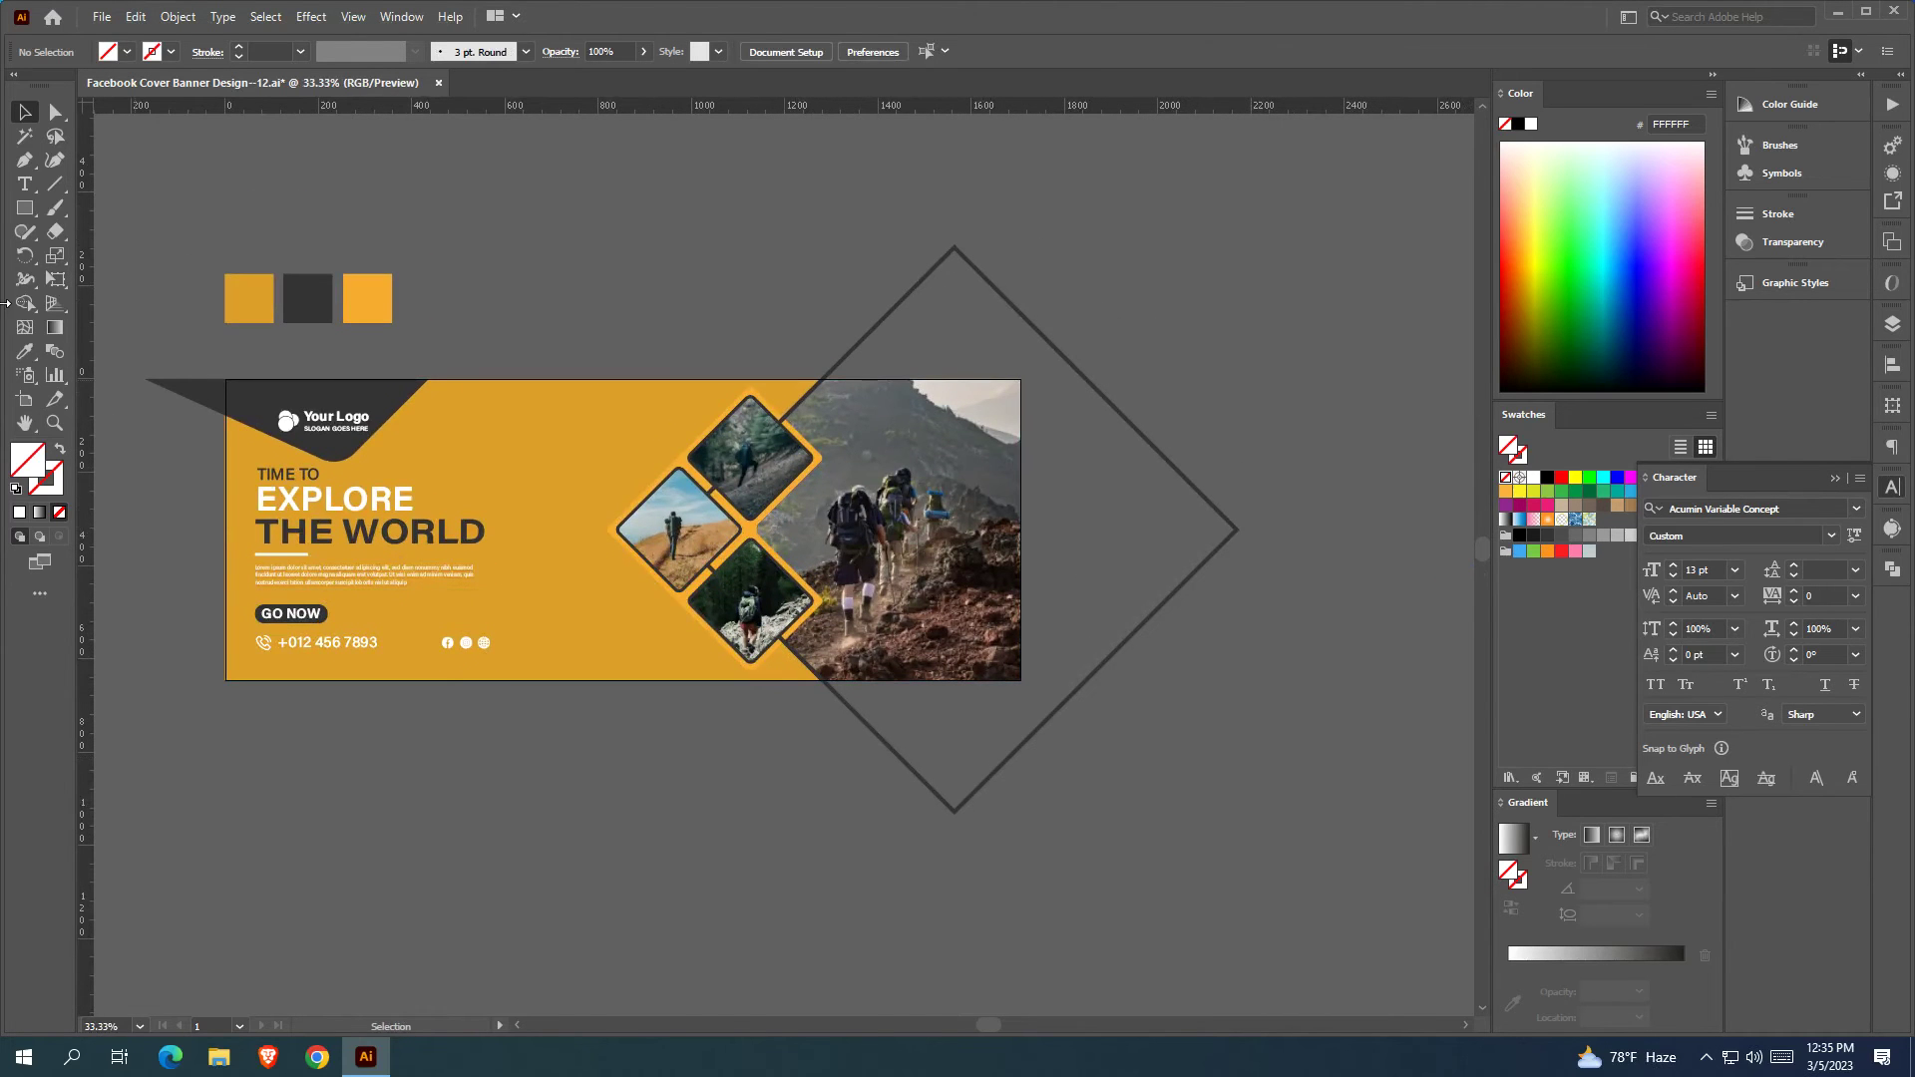
left_click(517, 380)
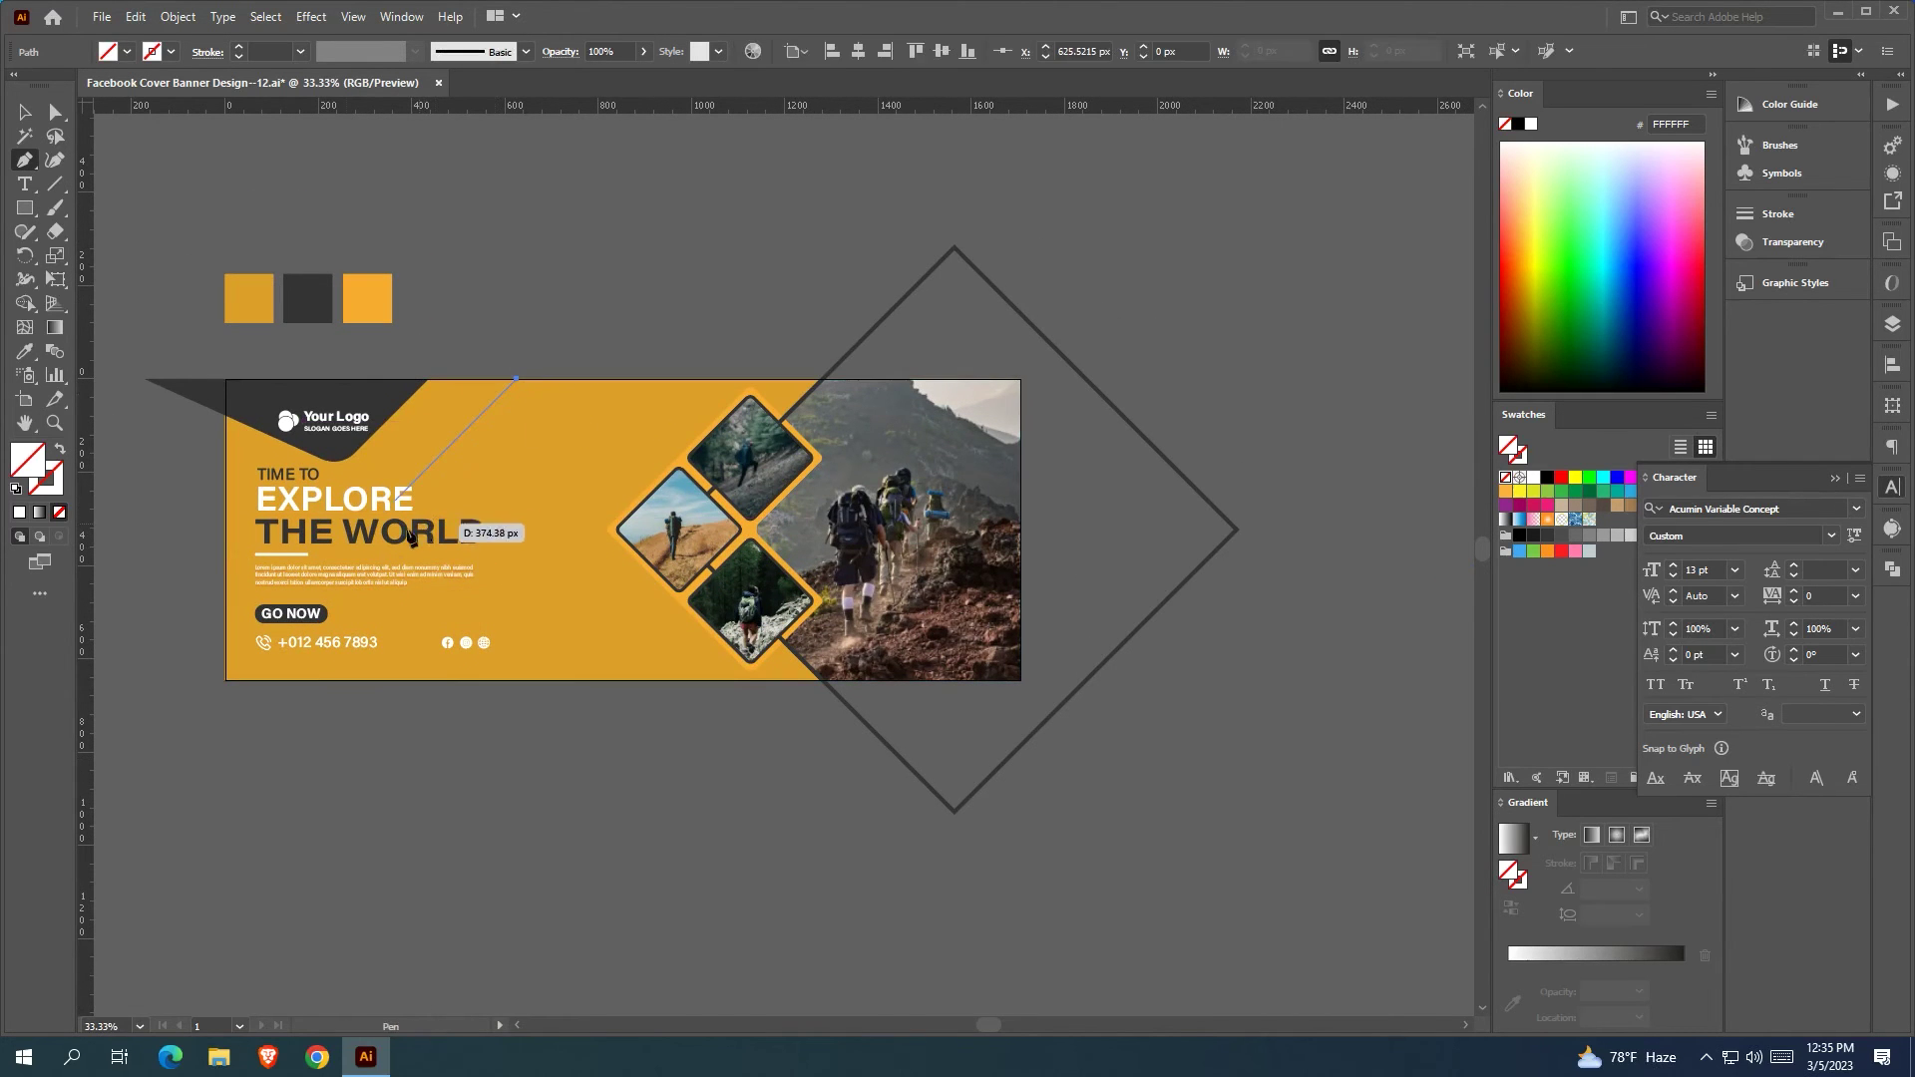
left_click(332, 565)
left_click(429, 564)
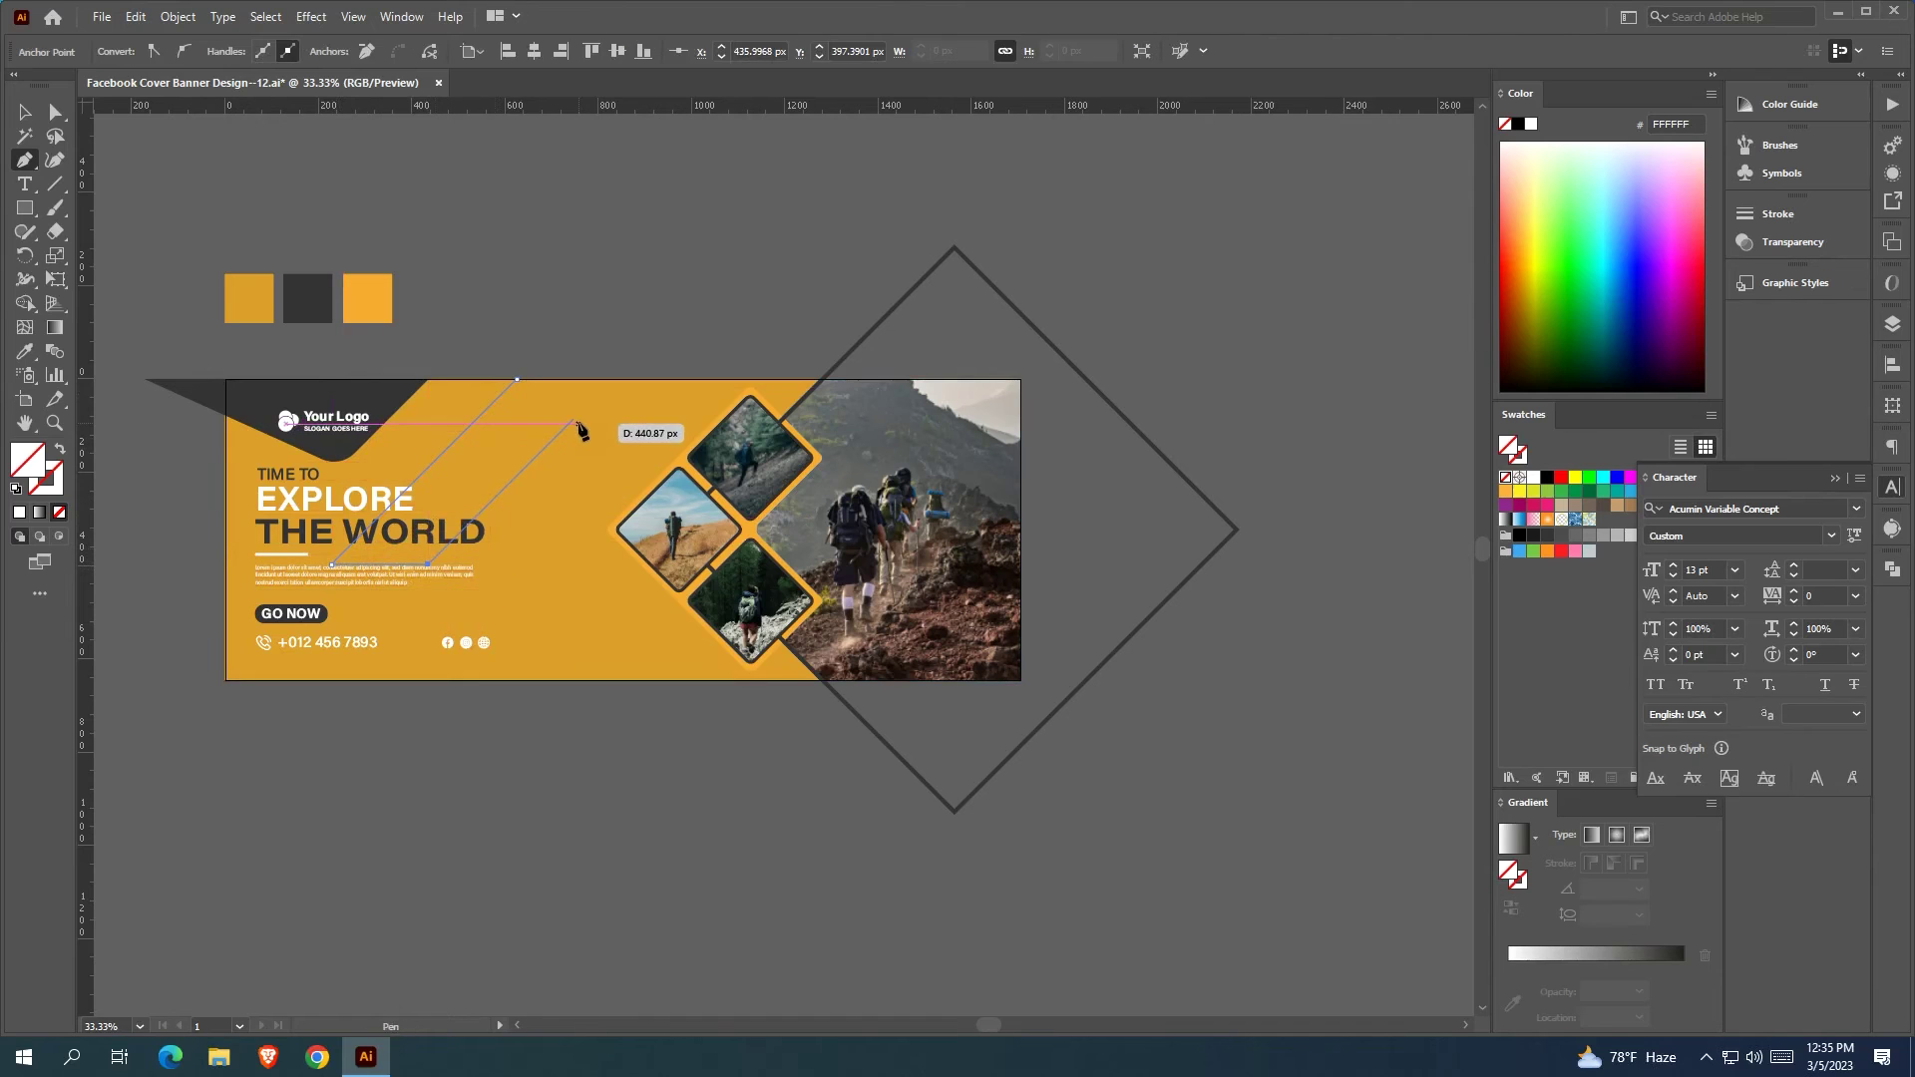
left_click(614, 379)
left_click(516, 380)
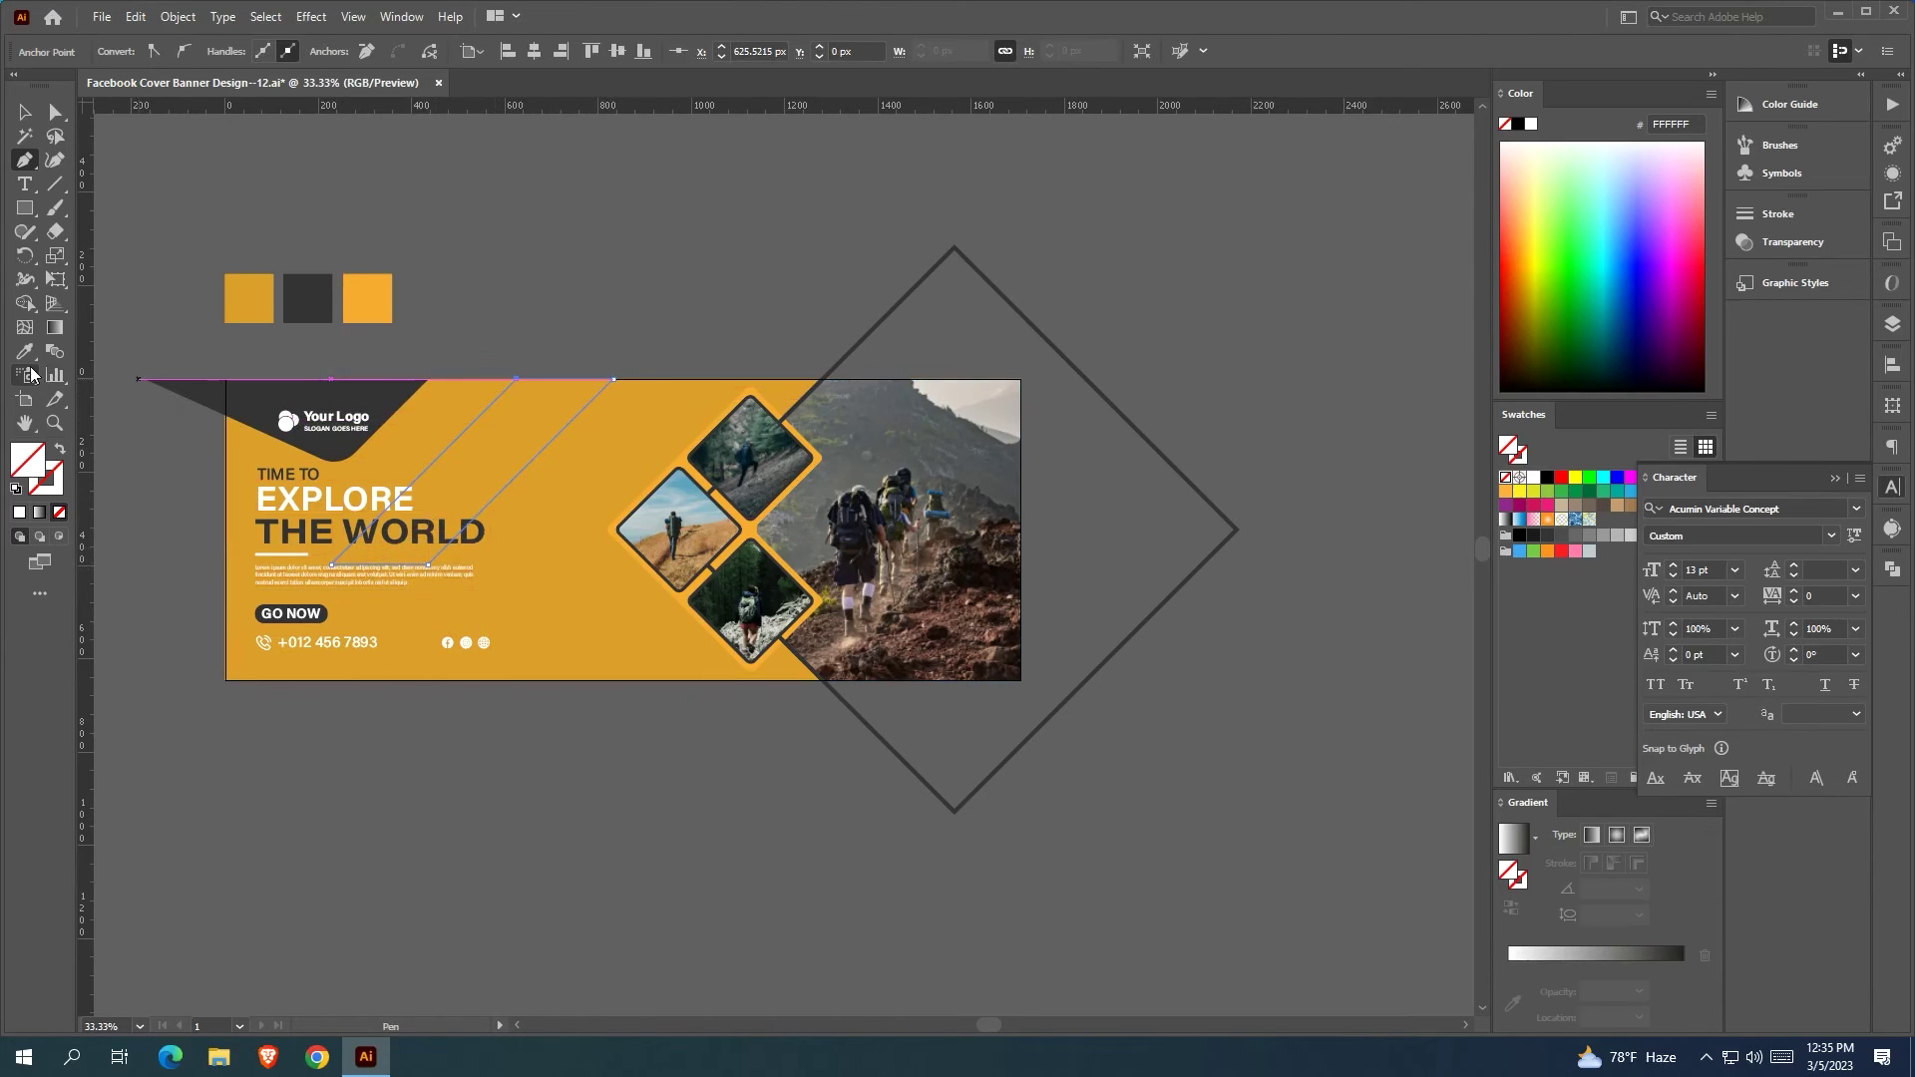
left_click(25, 352)
left_click(365, 290)
left_click(25, 112)
left_click(165, 309)
Bring the headline text and the paragraph to the front, above the diagonal stripe
left_click(306, 541)
left_click(299, 573, "shift")
left_click(295, 475, "shift")
right_click(306, 481)
mouse_move(419, 705)
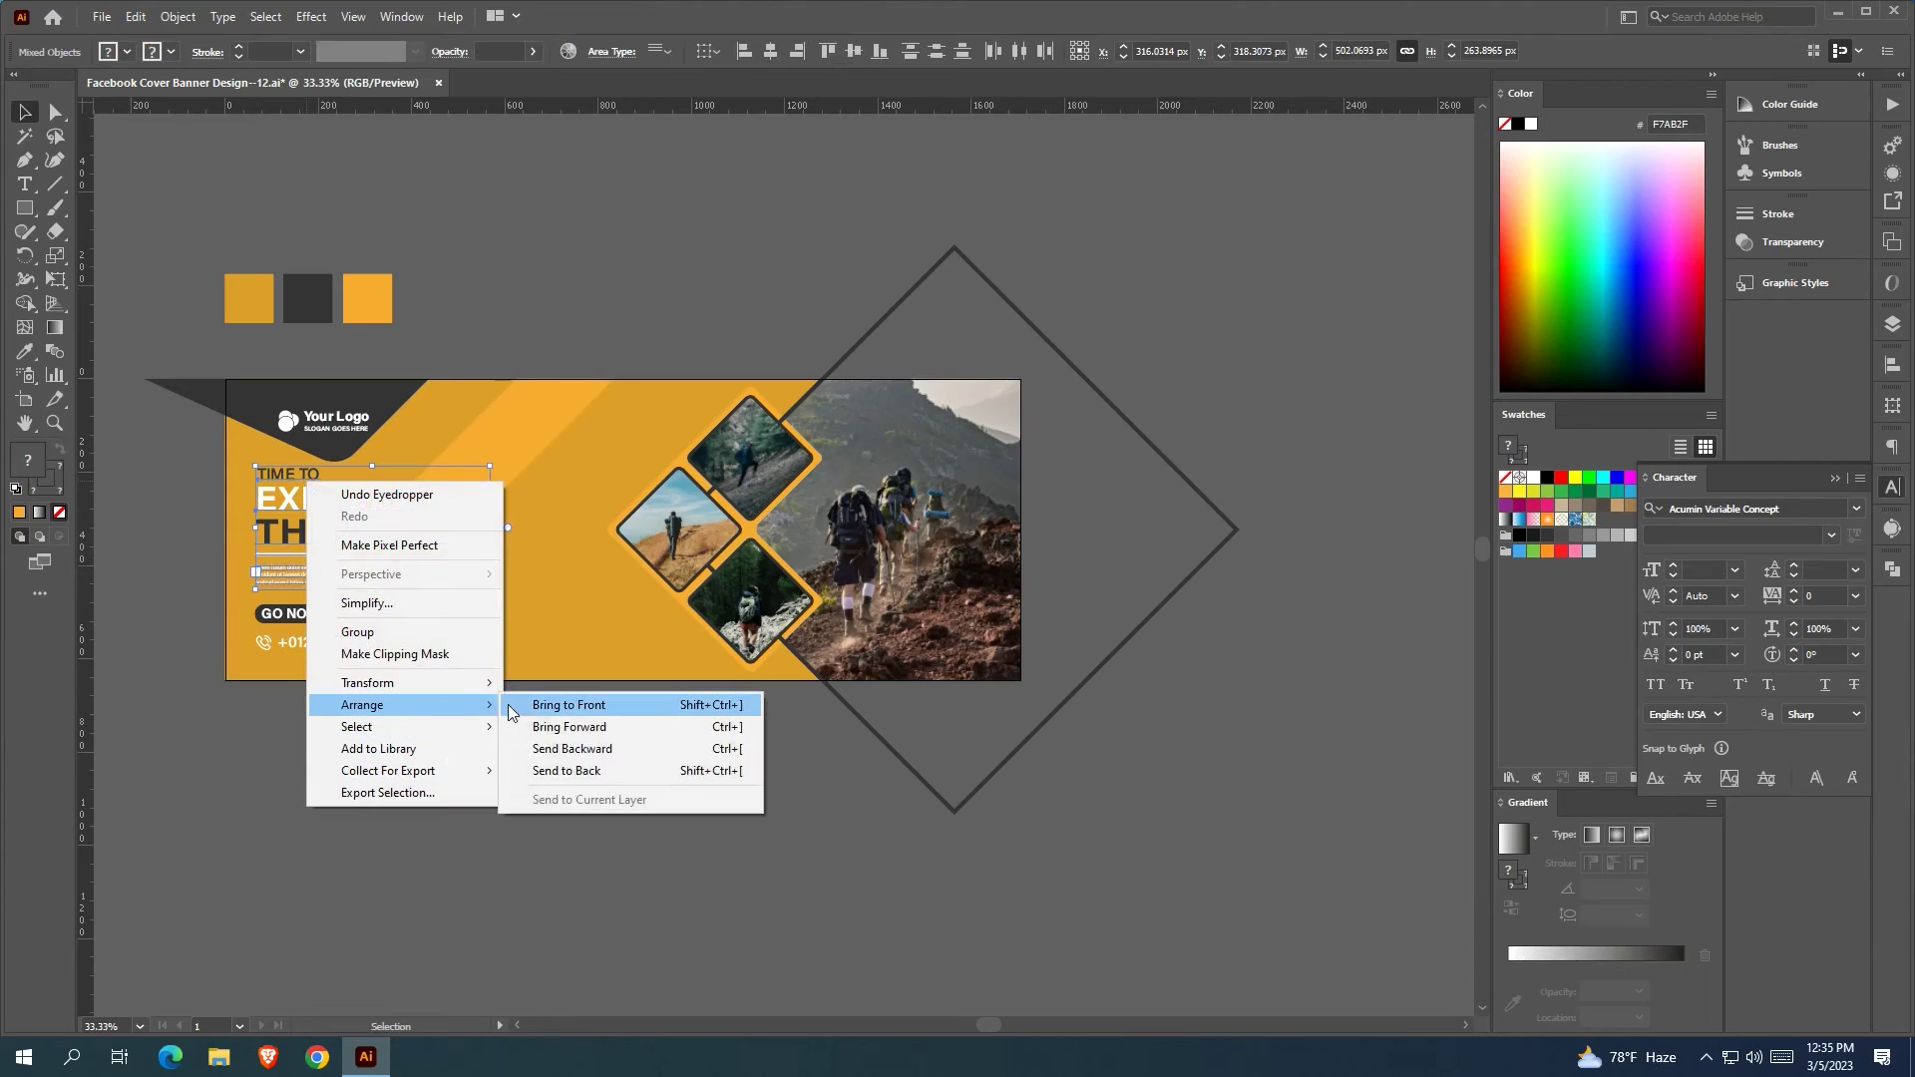
left_click(547, 706)
left_click(547, 710)
Draw a second, narrower parallel diagonal stripe about 98 px wide beside the first, in the same lighter orange
scroll(457, 727, "up", 3)
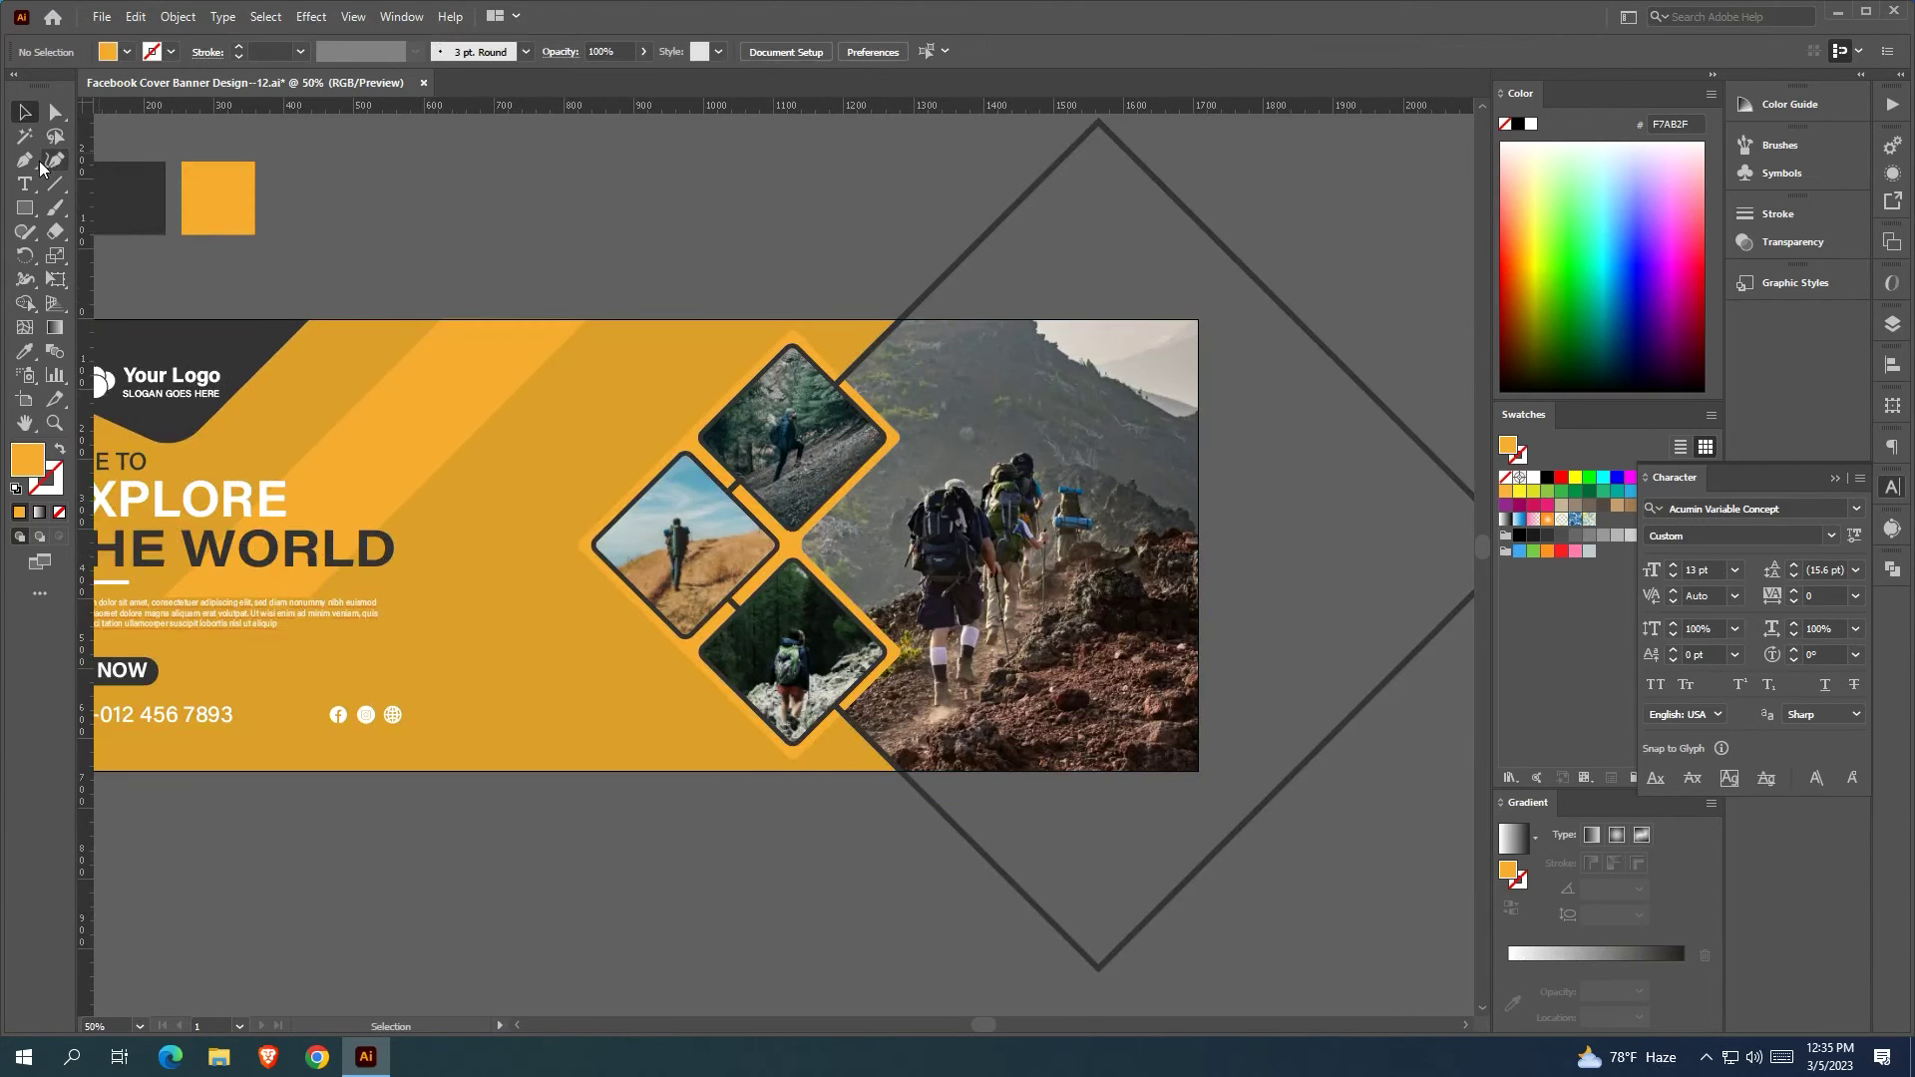
left_click(646, 320)
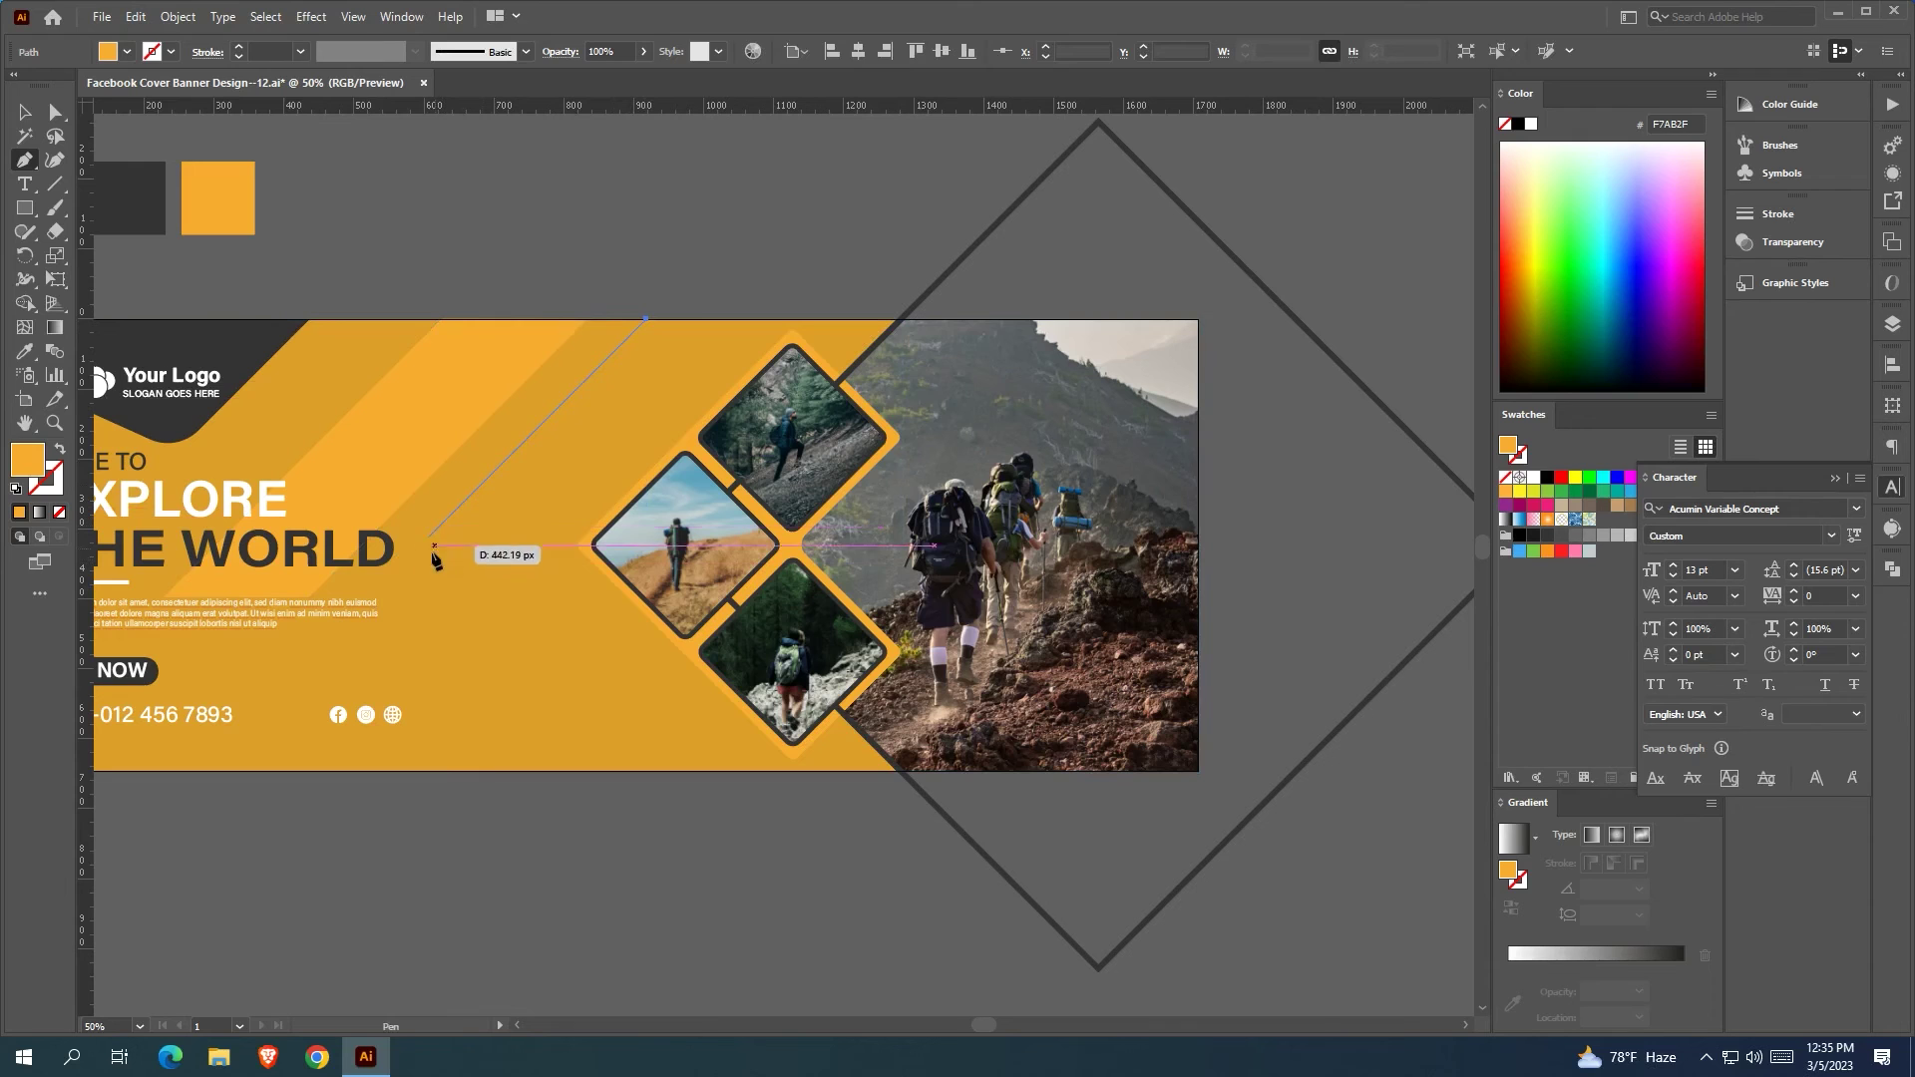
left_click(369, 598)
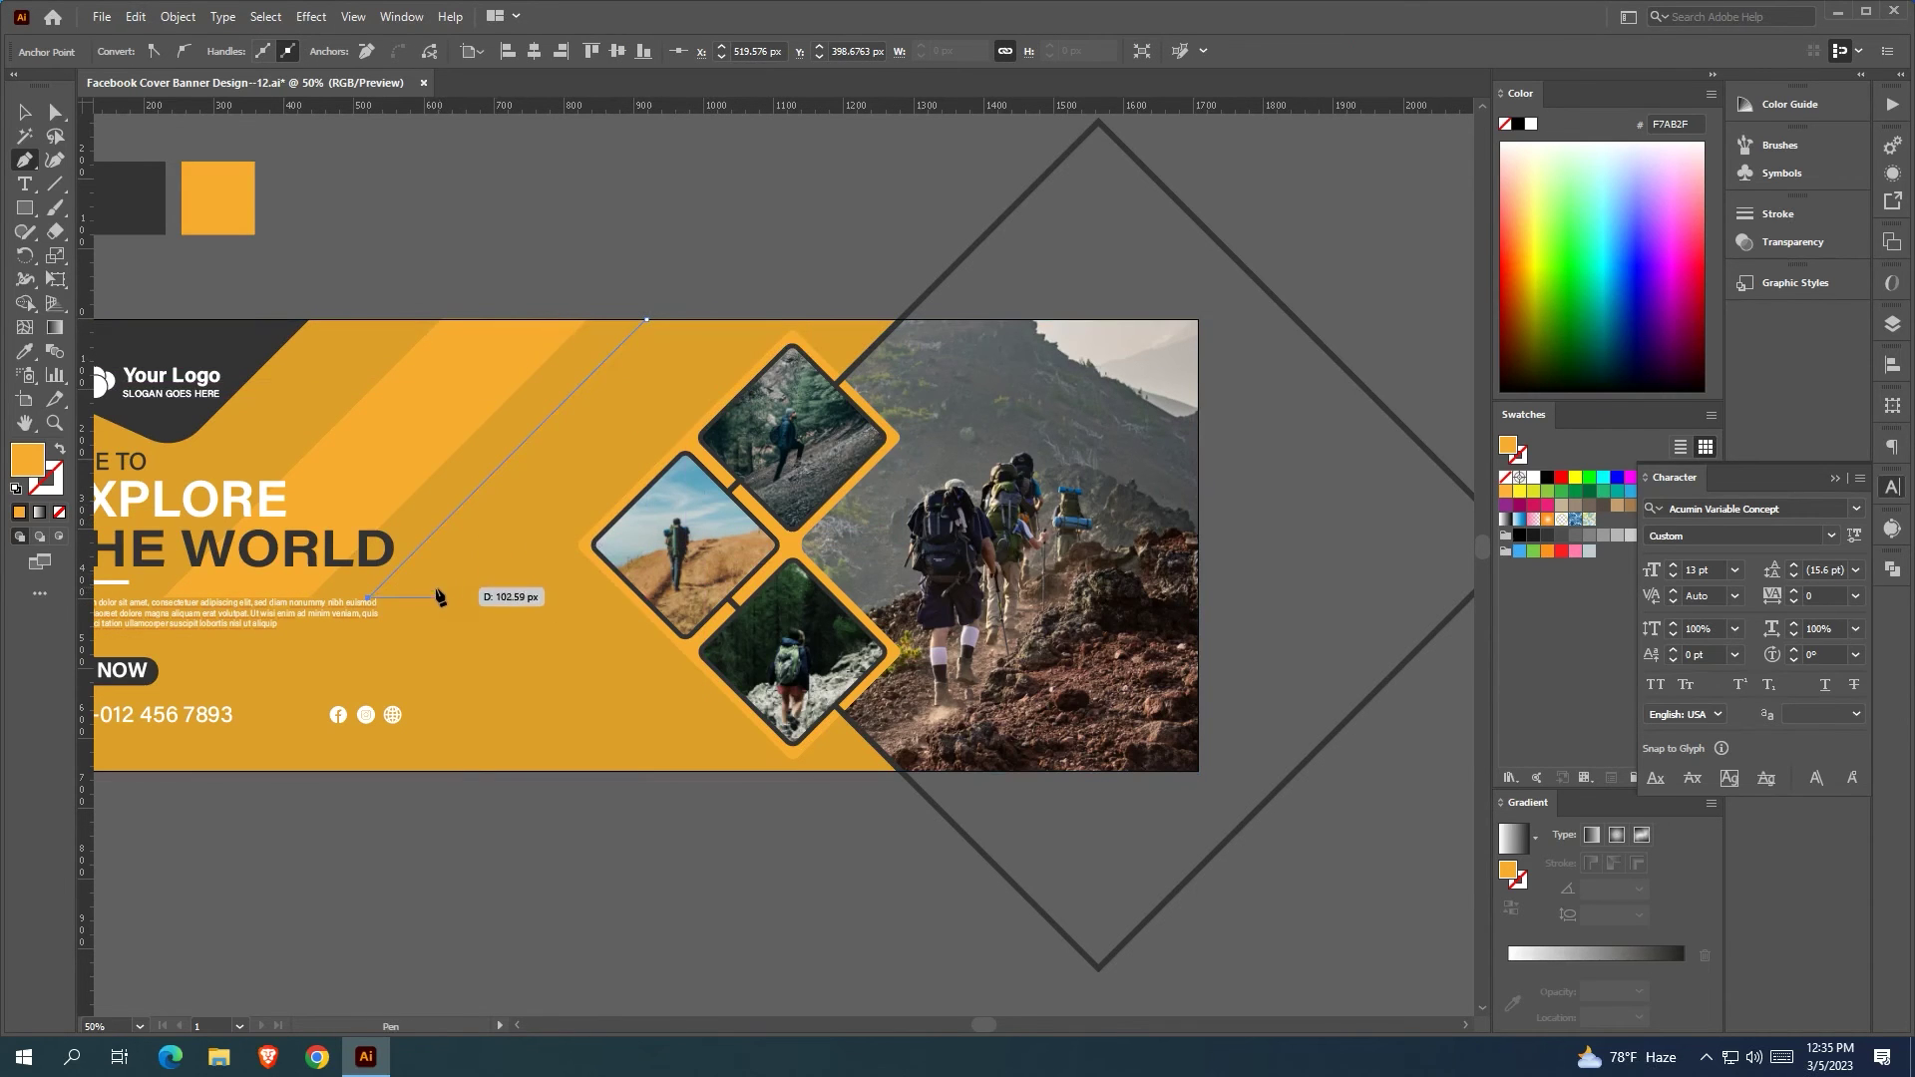
left_click(437, 598)
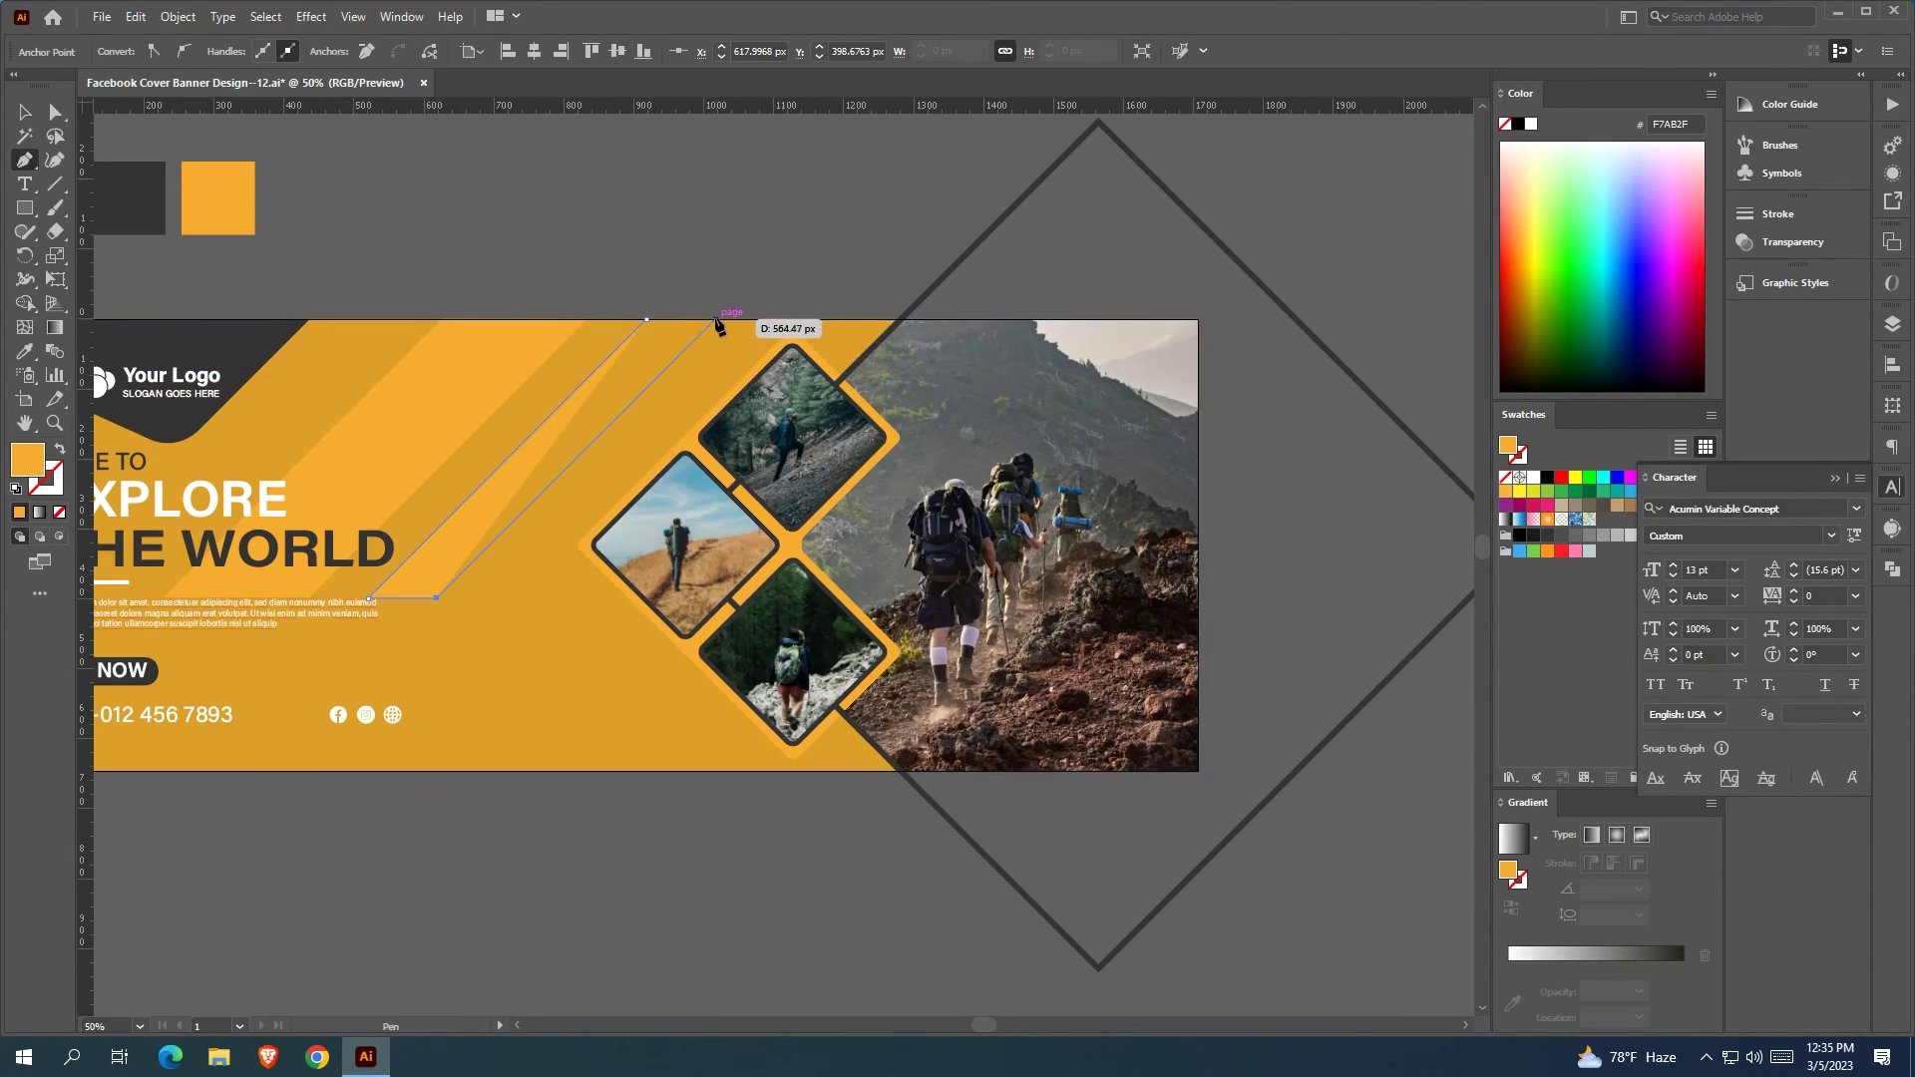
left_click(713, 320)
left_click(25, 112)
left_click(718, 187)
Draw a closed chevron path around the three photo diamonds, its point facing left and its ends on the banner's top and bottom edges
left_click_drag(722, 215, 669, 214)
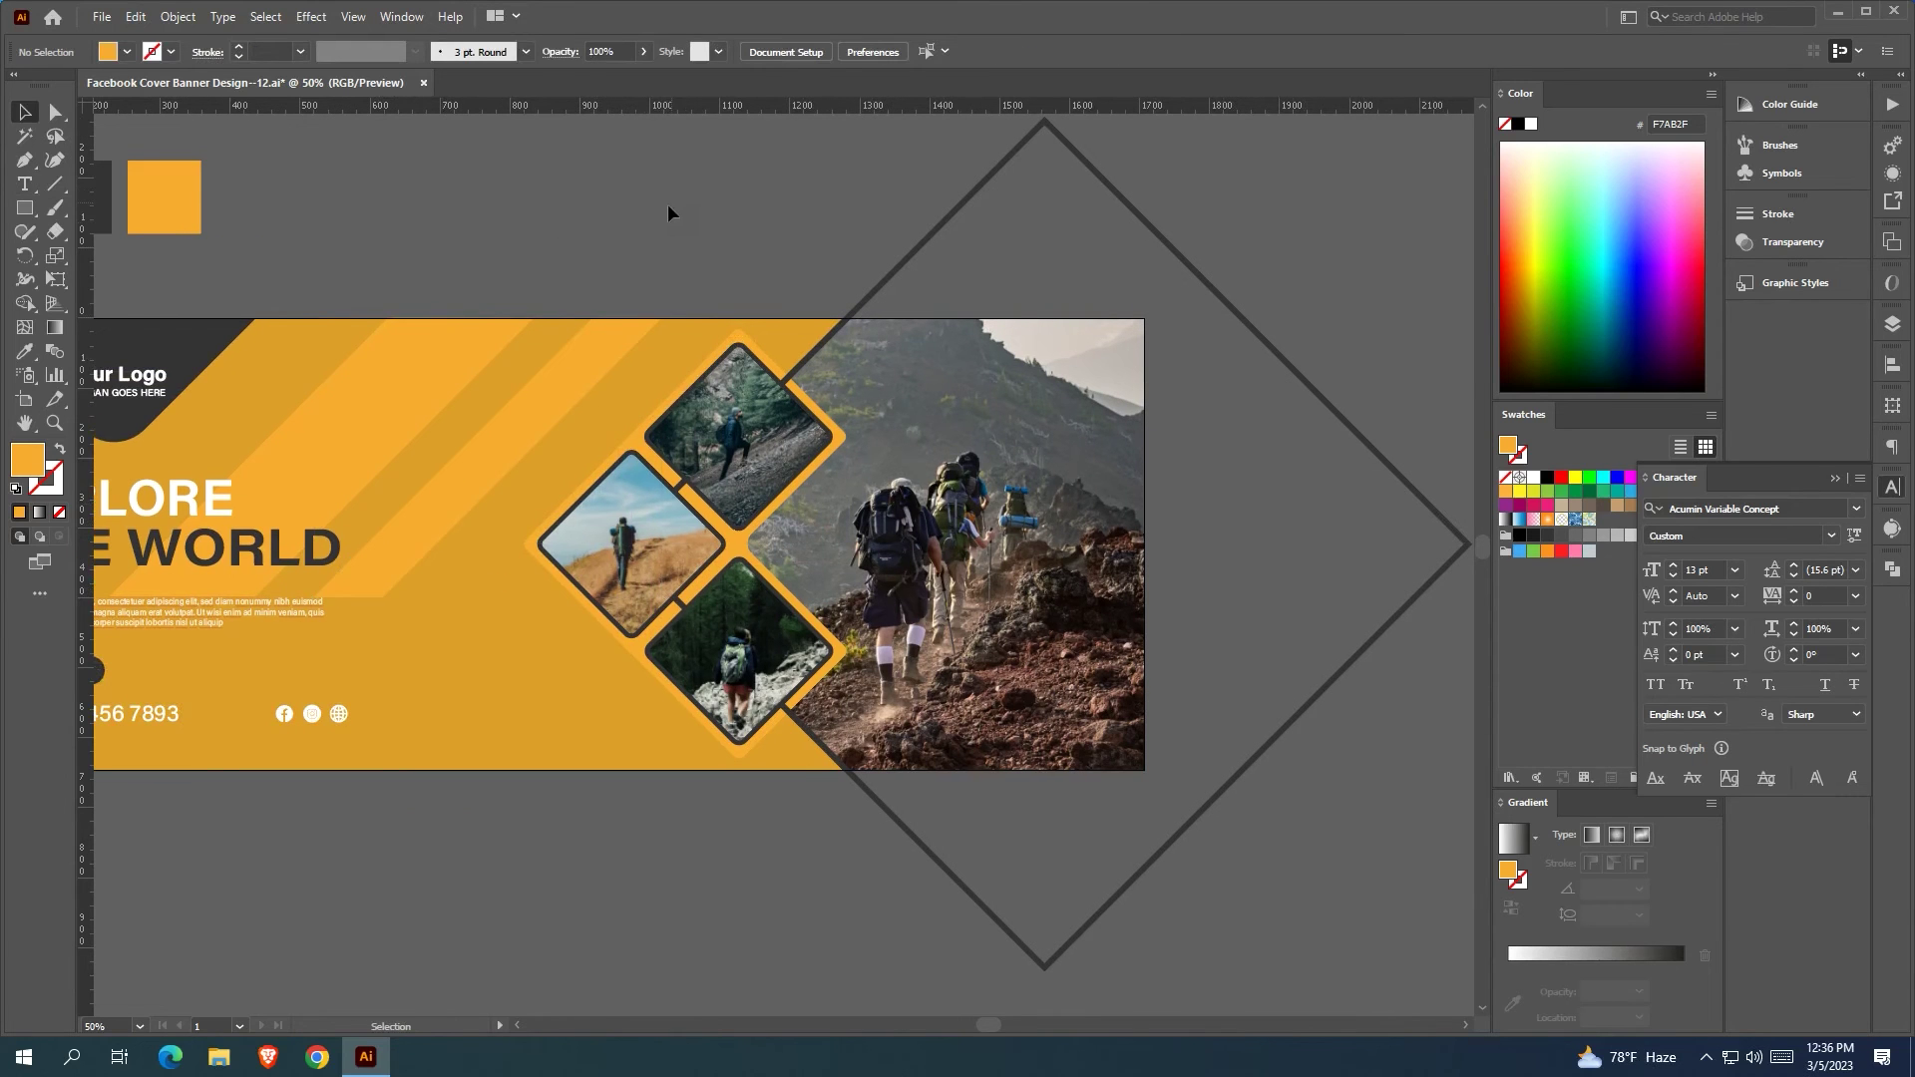
left_click(720, 319)
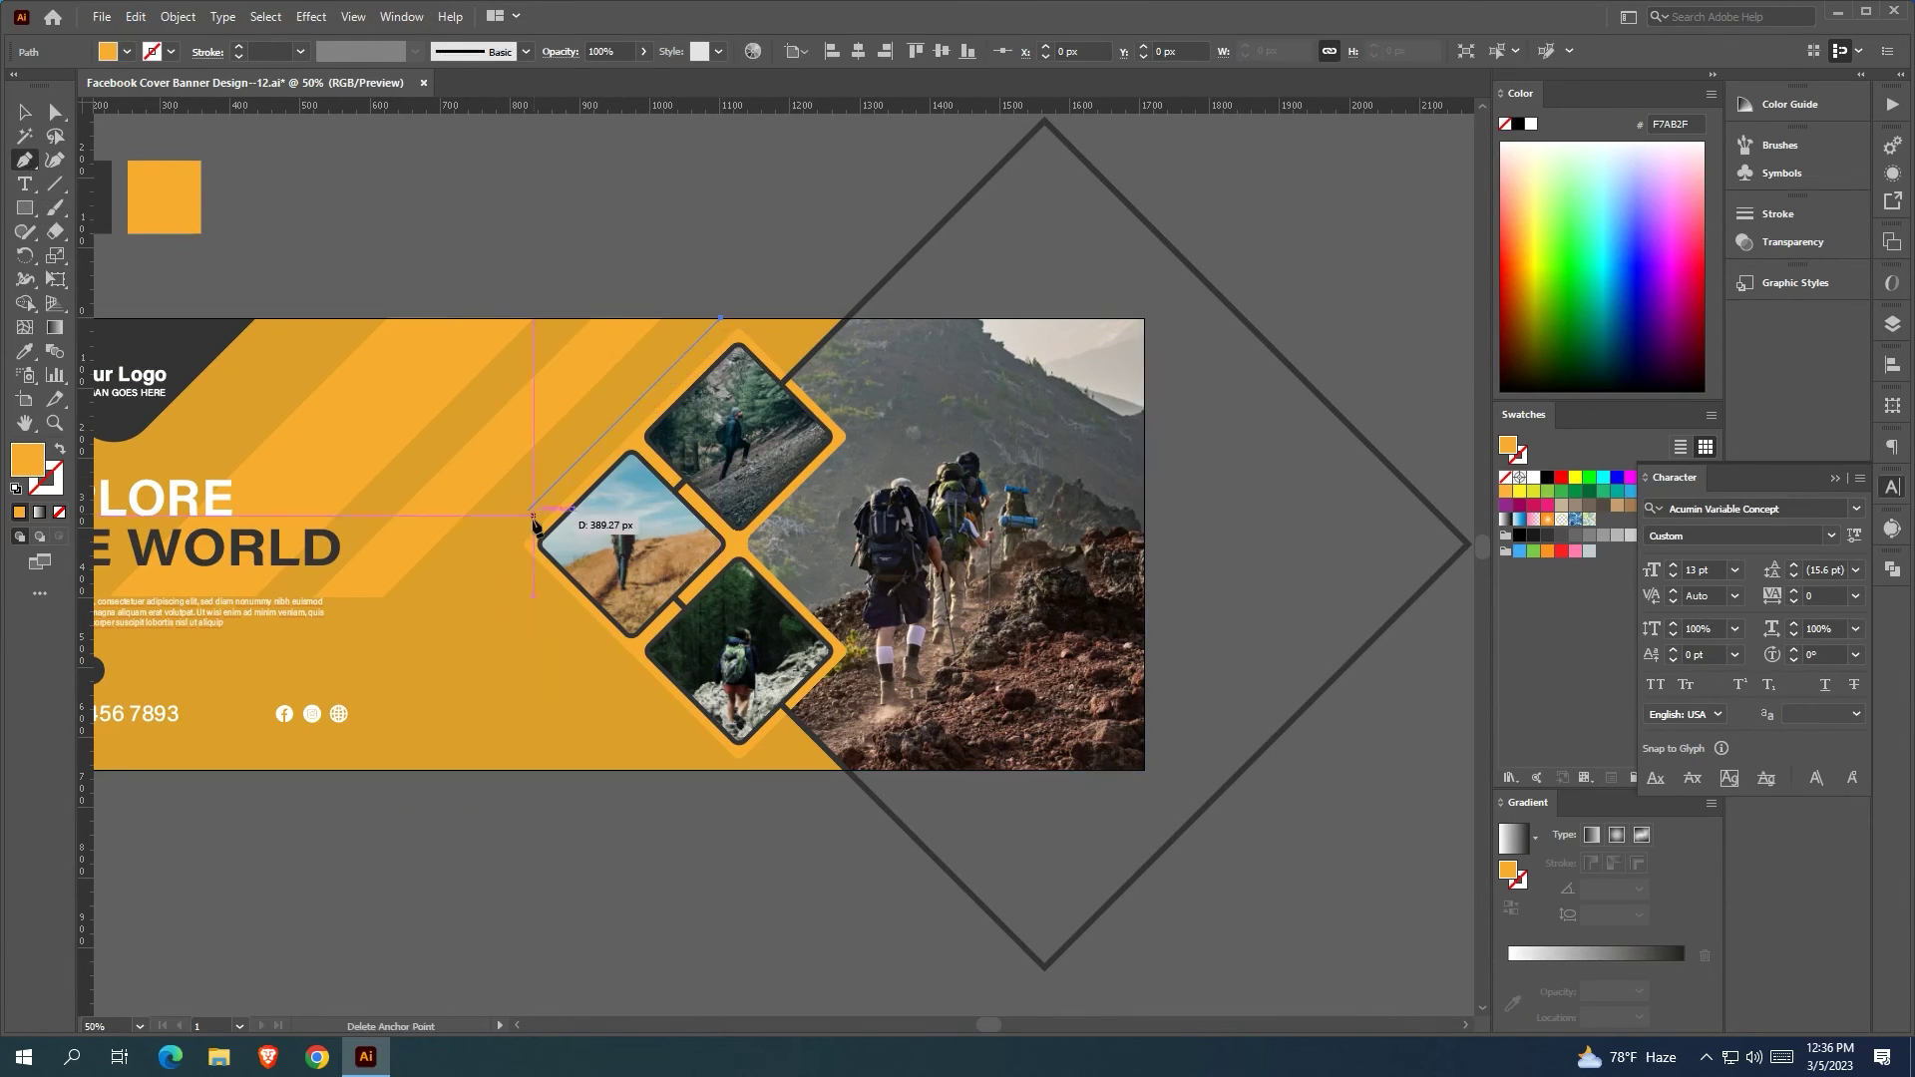
left_click(494, 545)
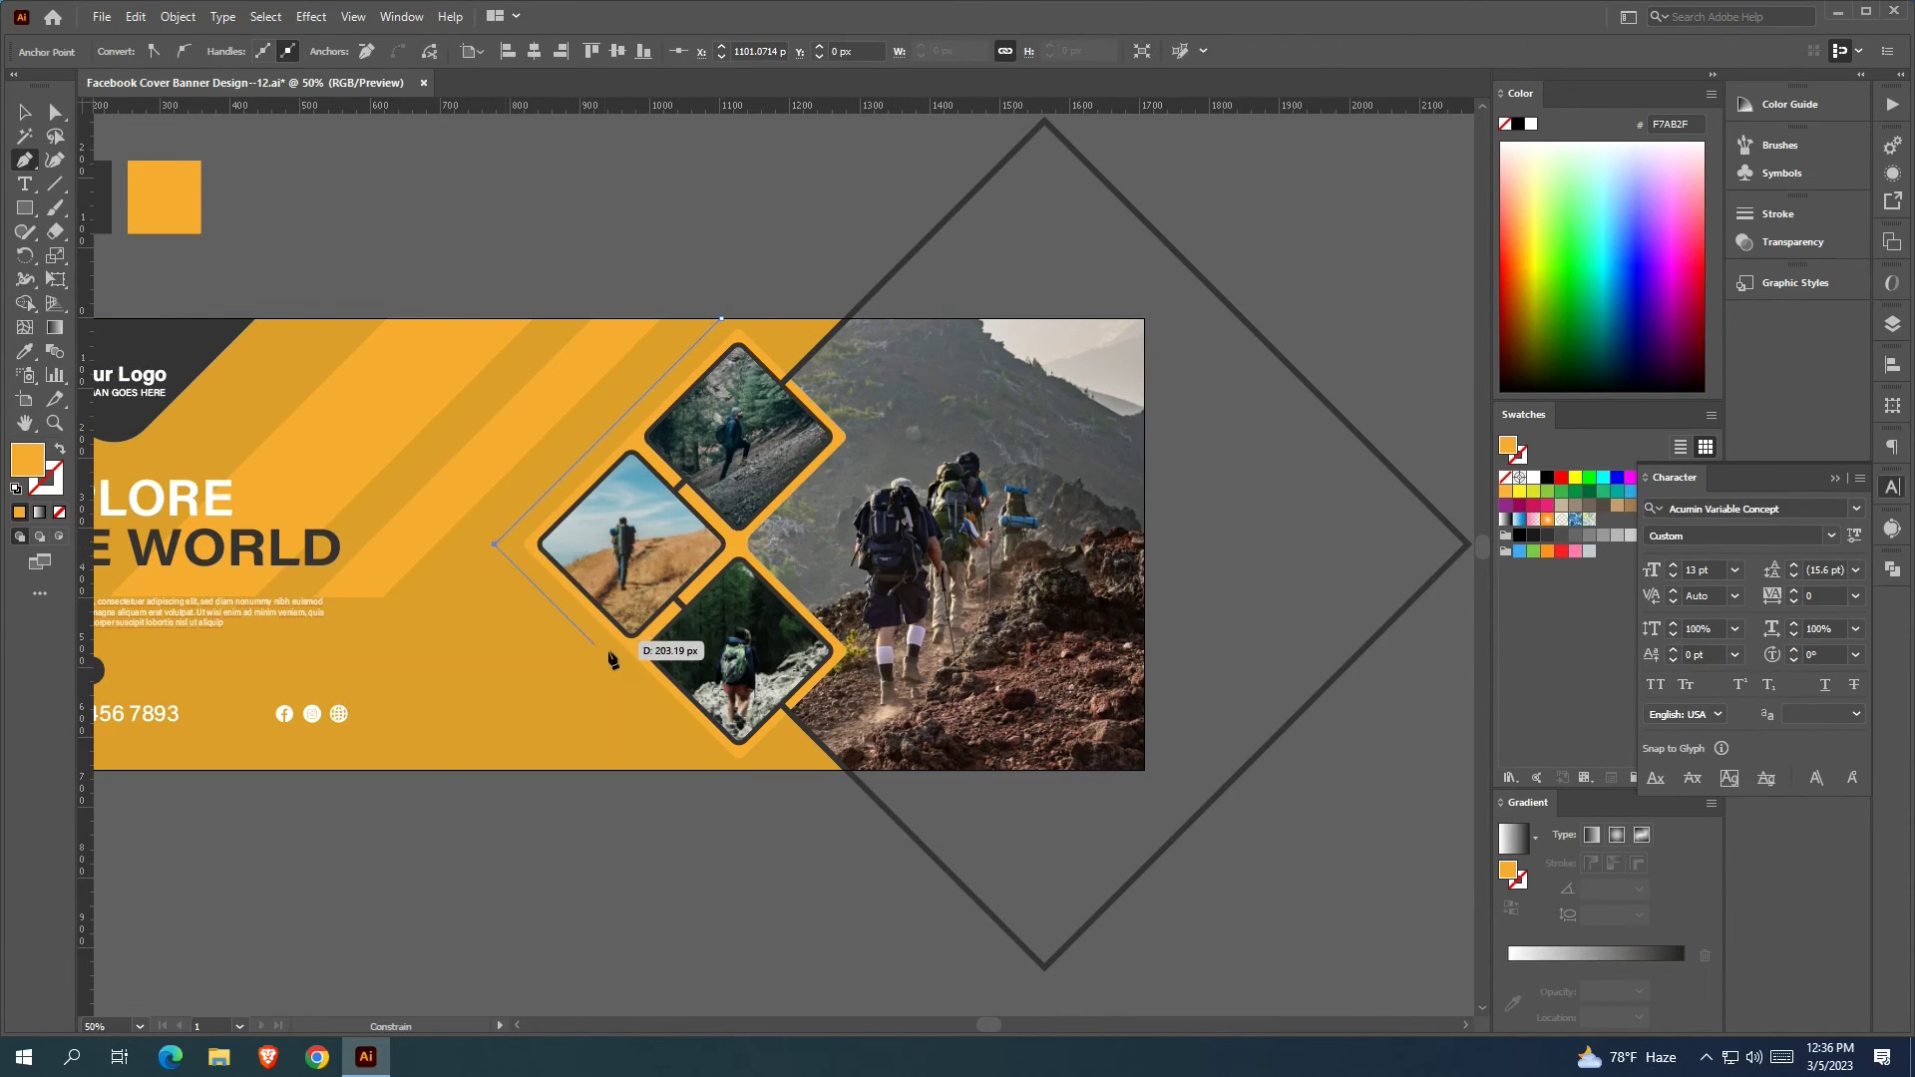
left_click(721, 770)
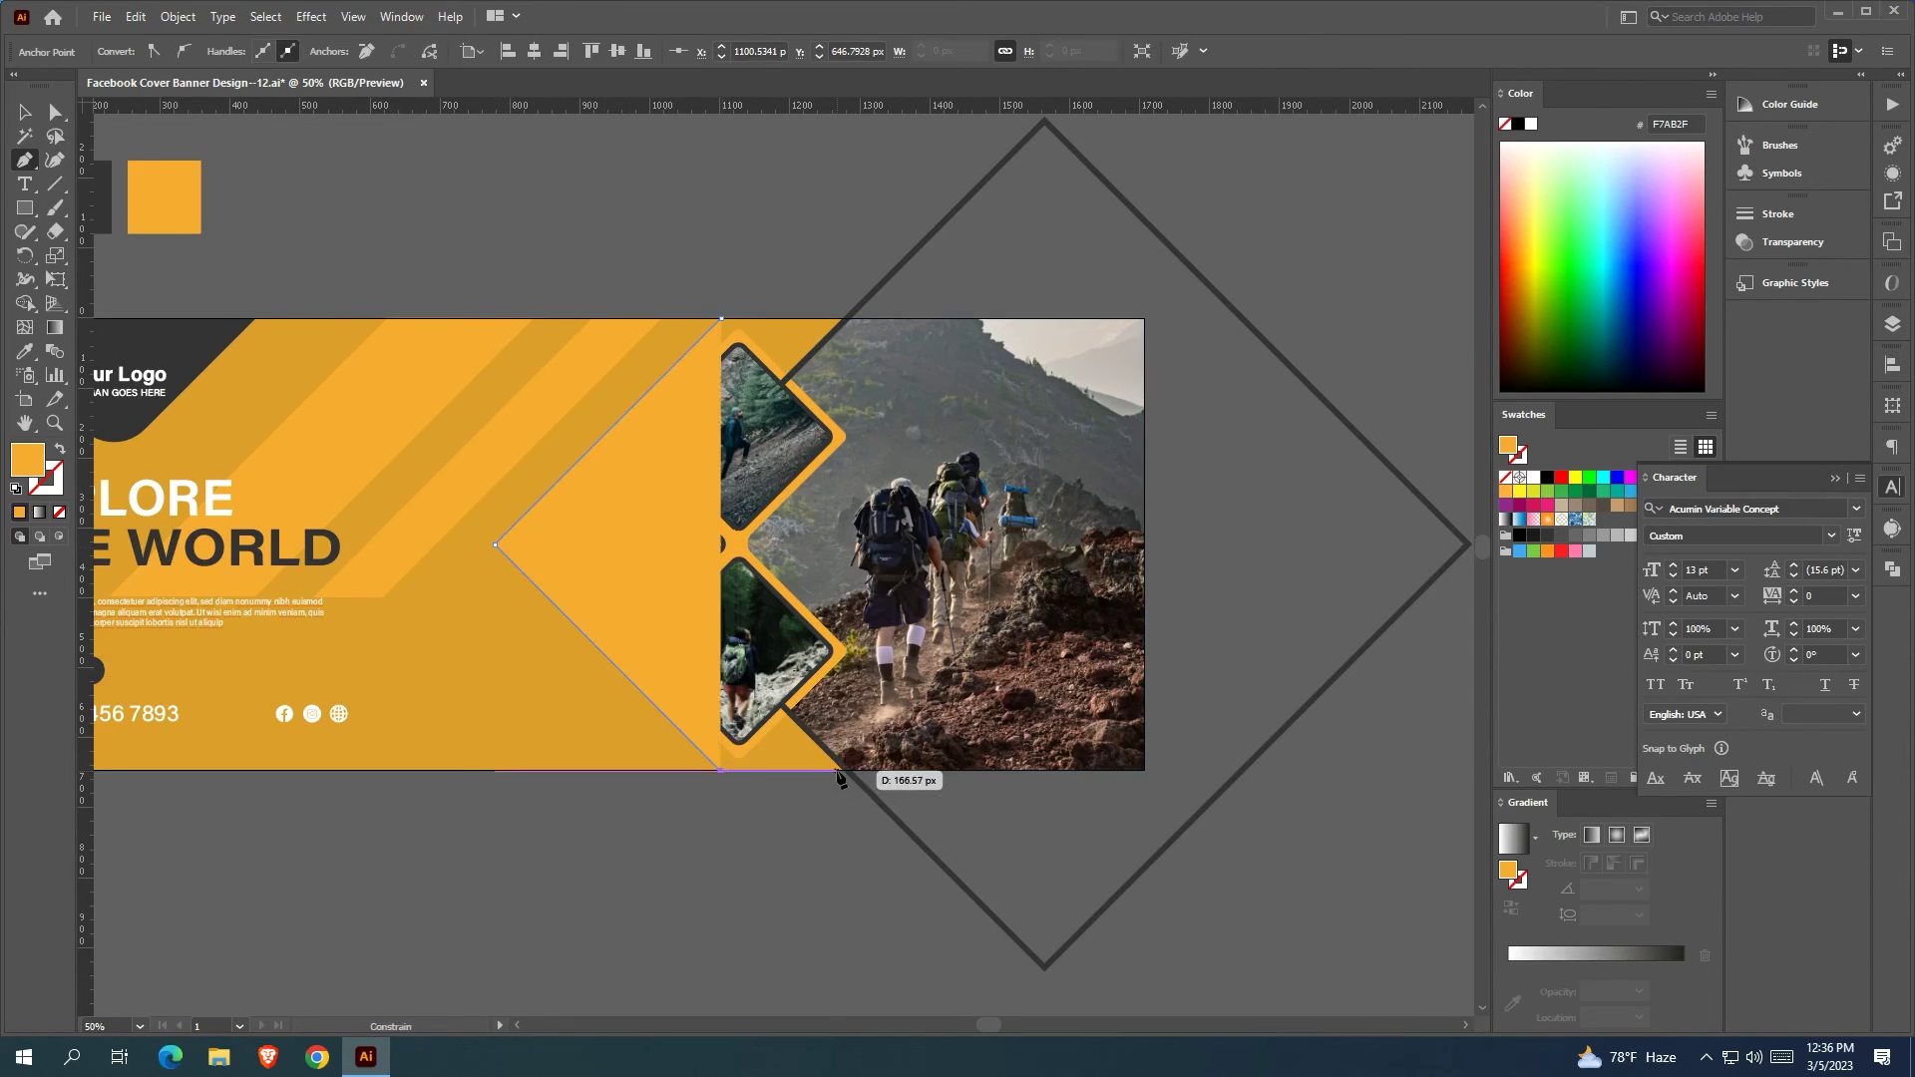
left_click(843, 771)
key("shift+x")
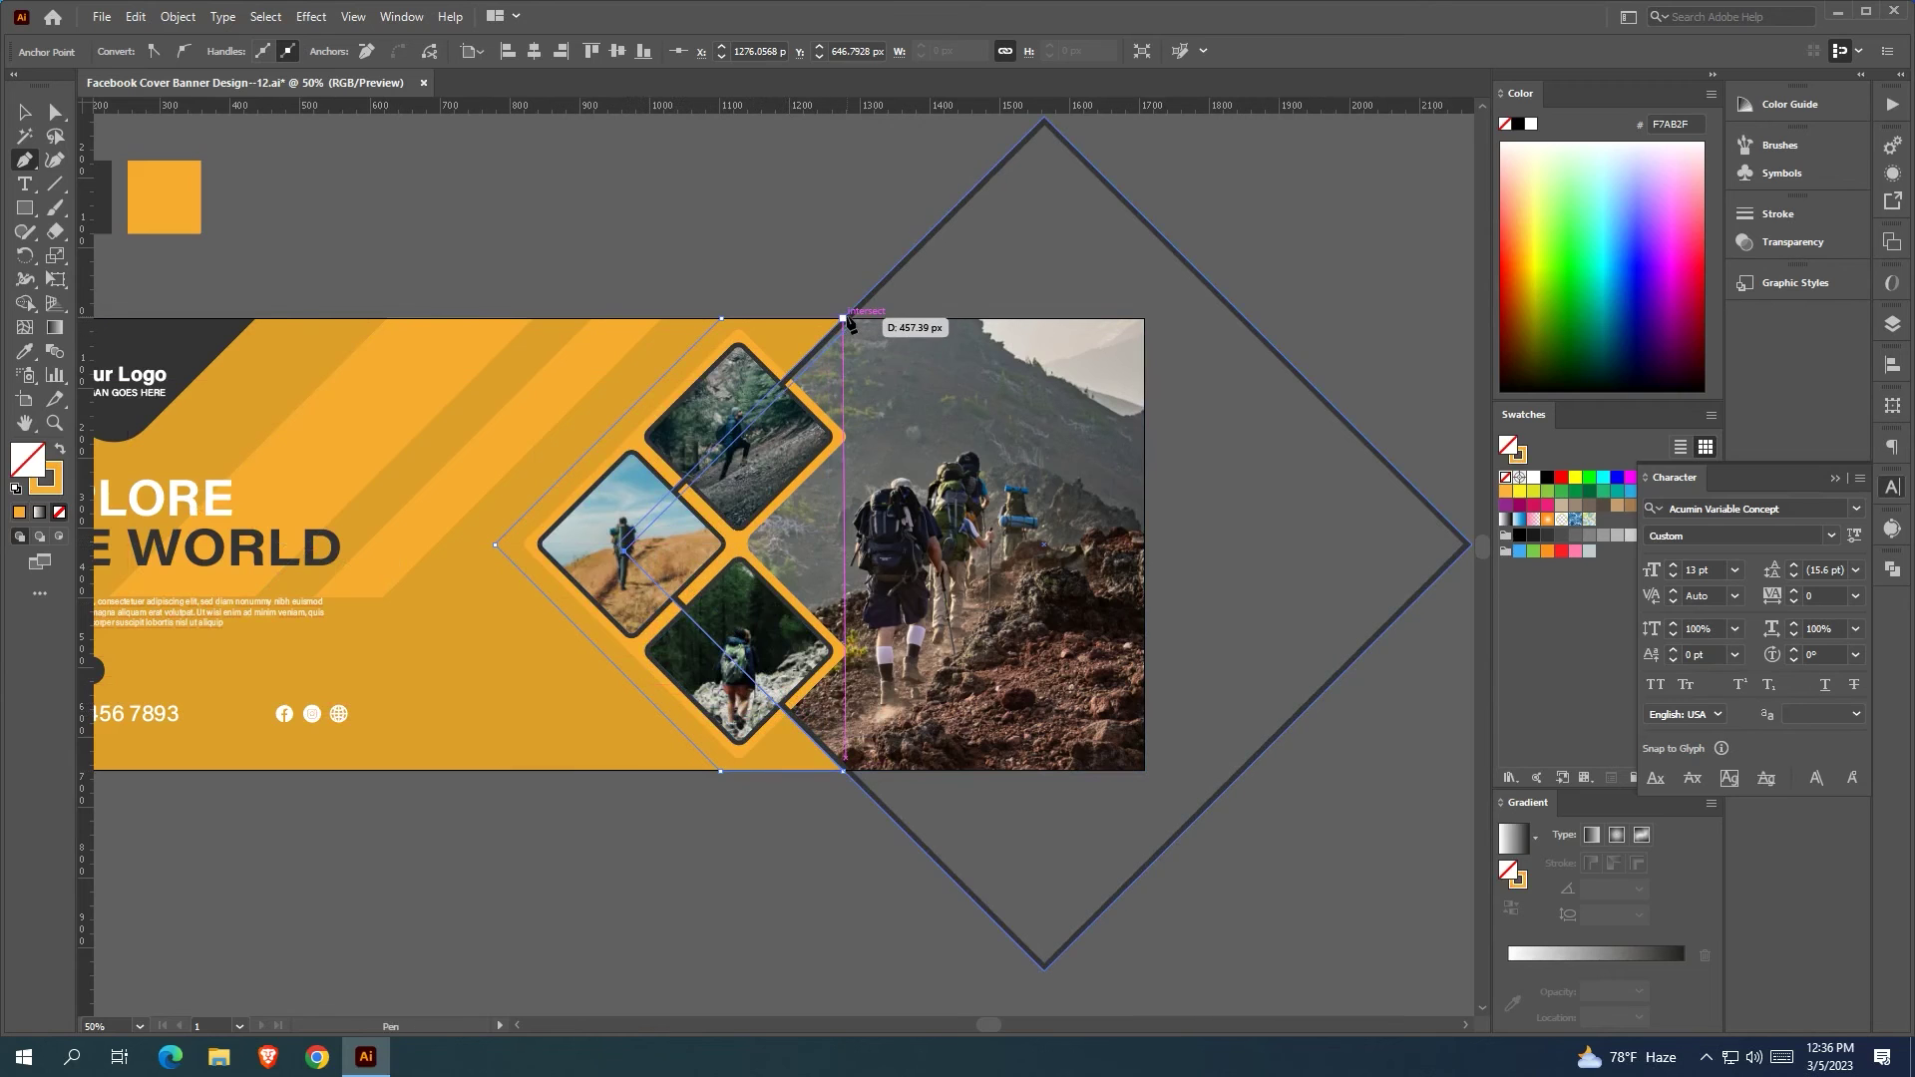
left_click(857, 319)
left_click(720, 319)
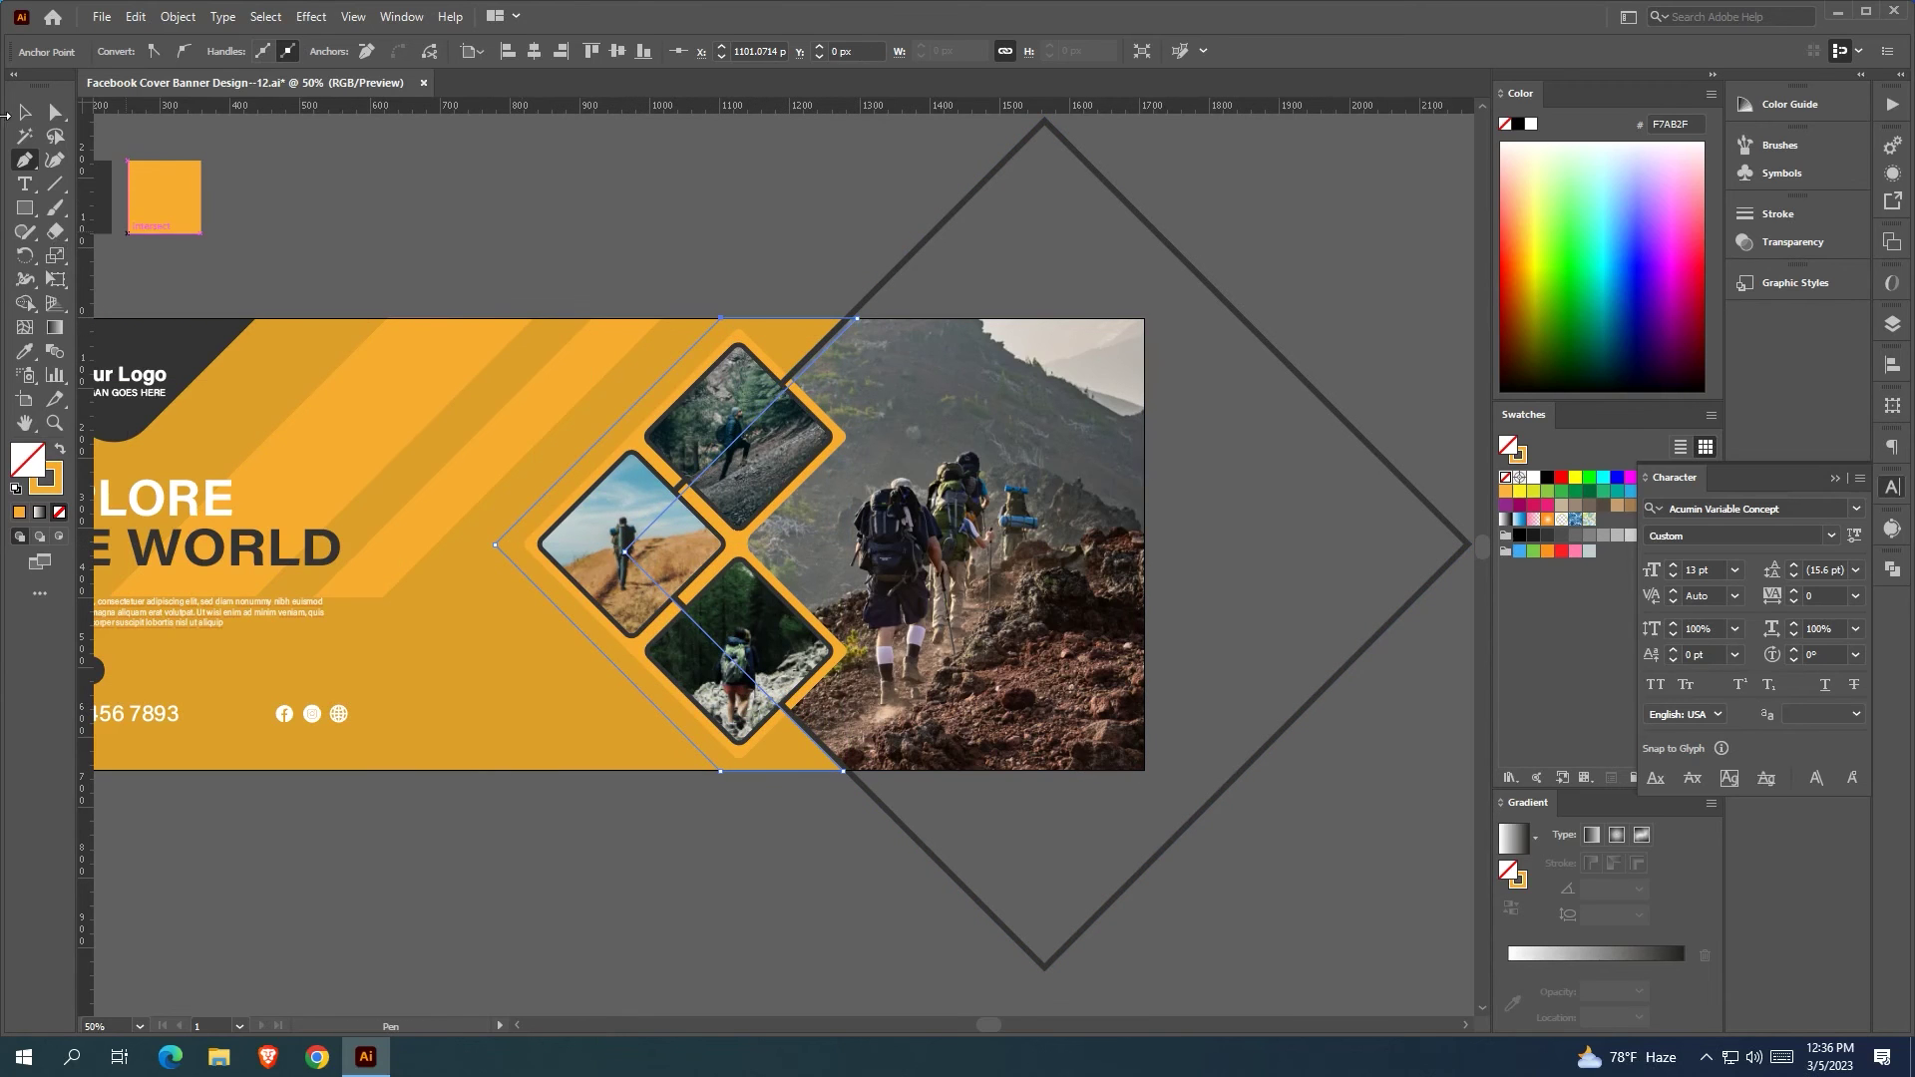
Fill the chevron with the lighter orange swatch color and remove its stroke
left_click(25, 351)
left_click(185, 182)
left_click(25, 111)
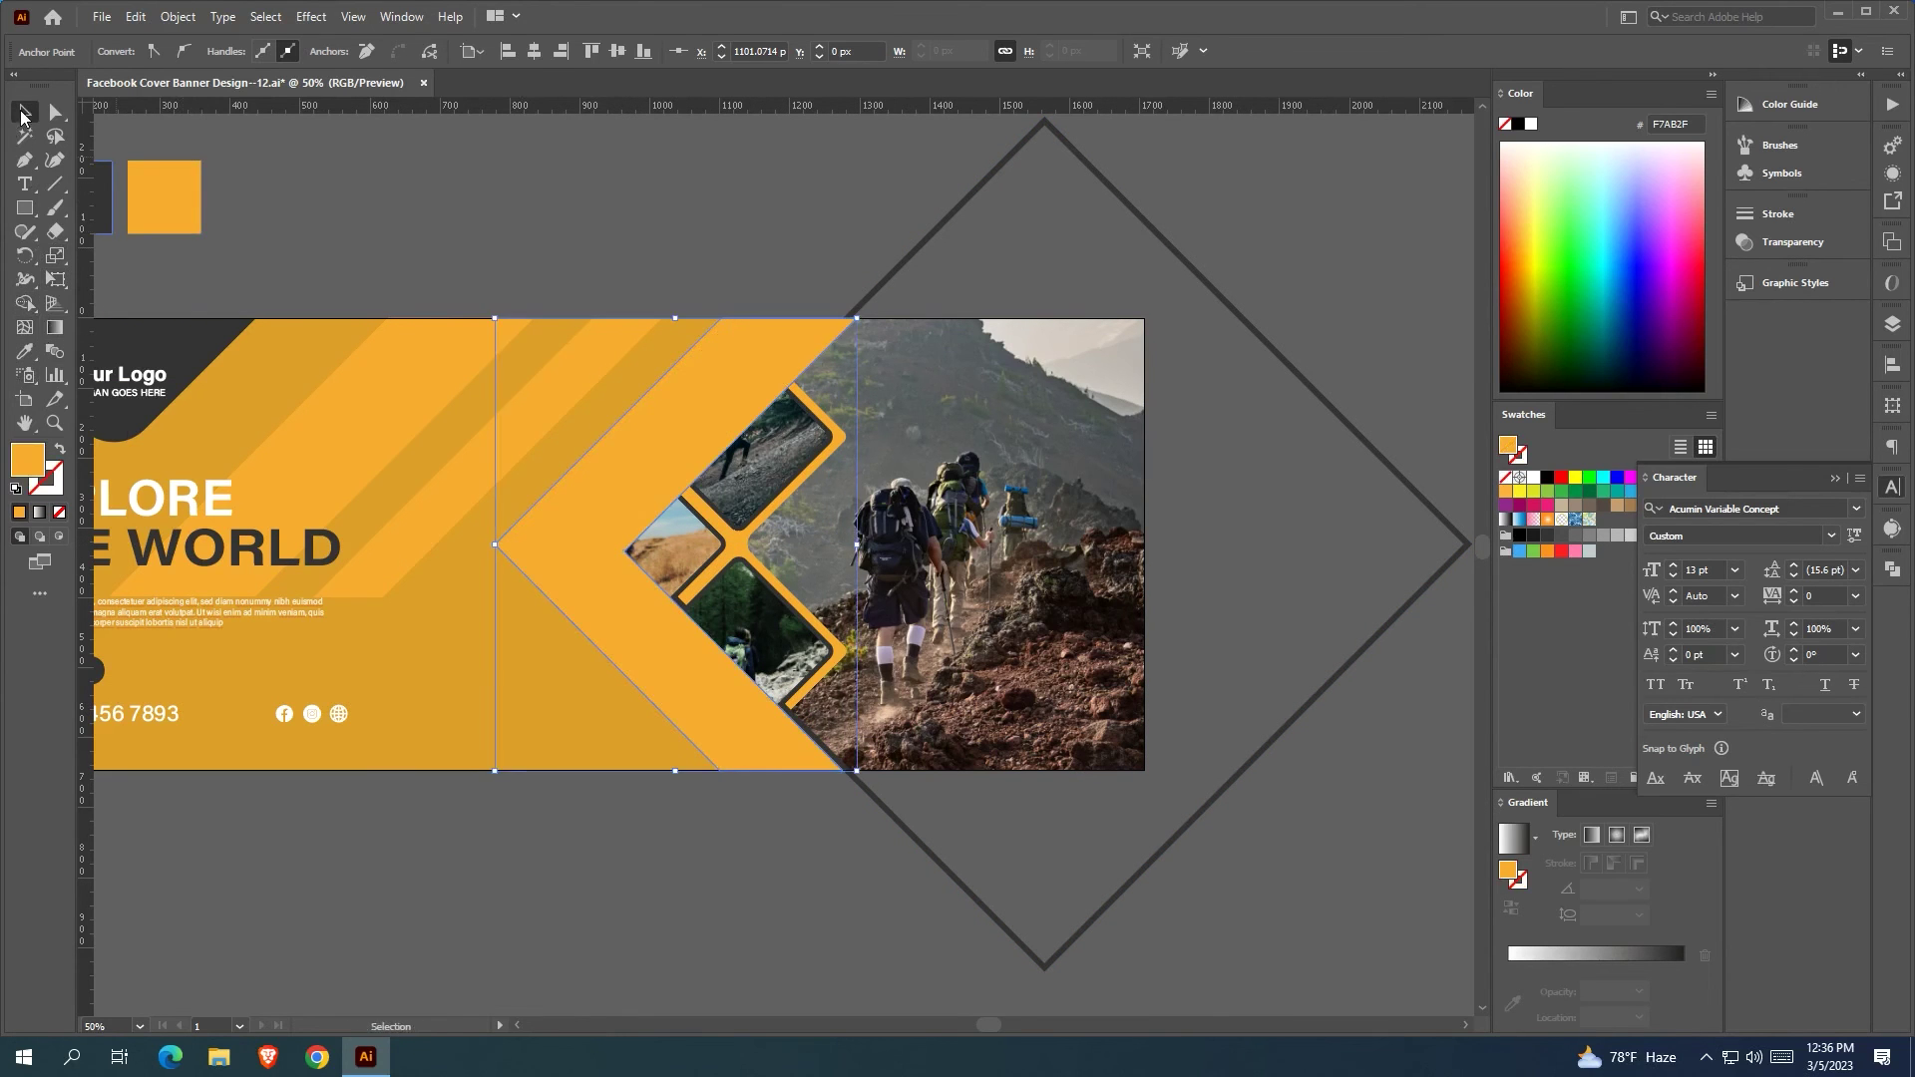
left_click(810, 259)
Bring the photo diamonds, their frame, the dark diamond outline and the large hiking photo to the front of the chevron
scroll(810, 259, "left", 3)
scroll(806, 349, "down", 1)
scroll(804, 389, "right", 2)
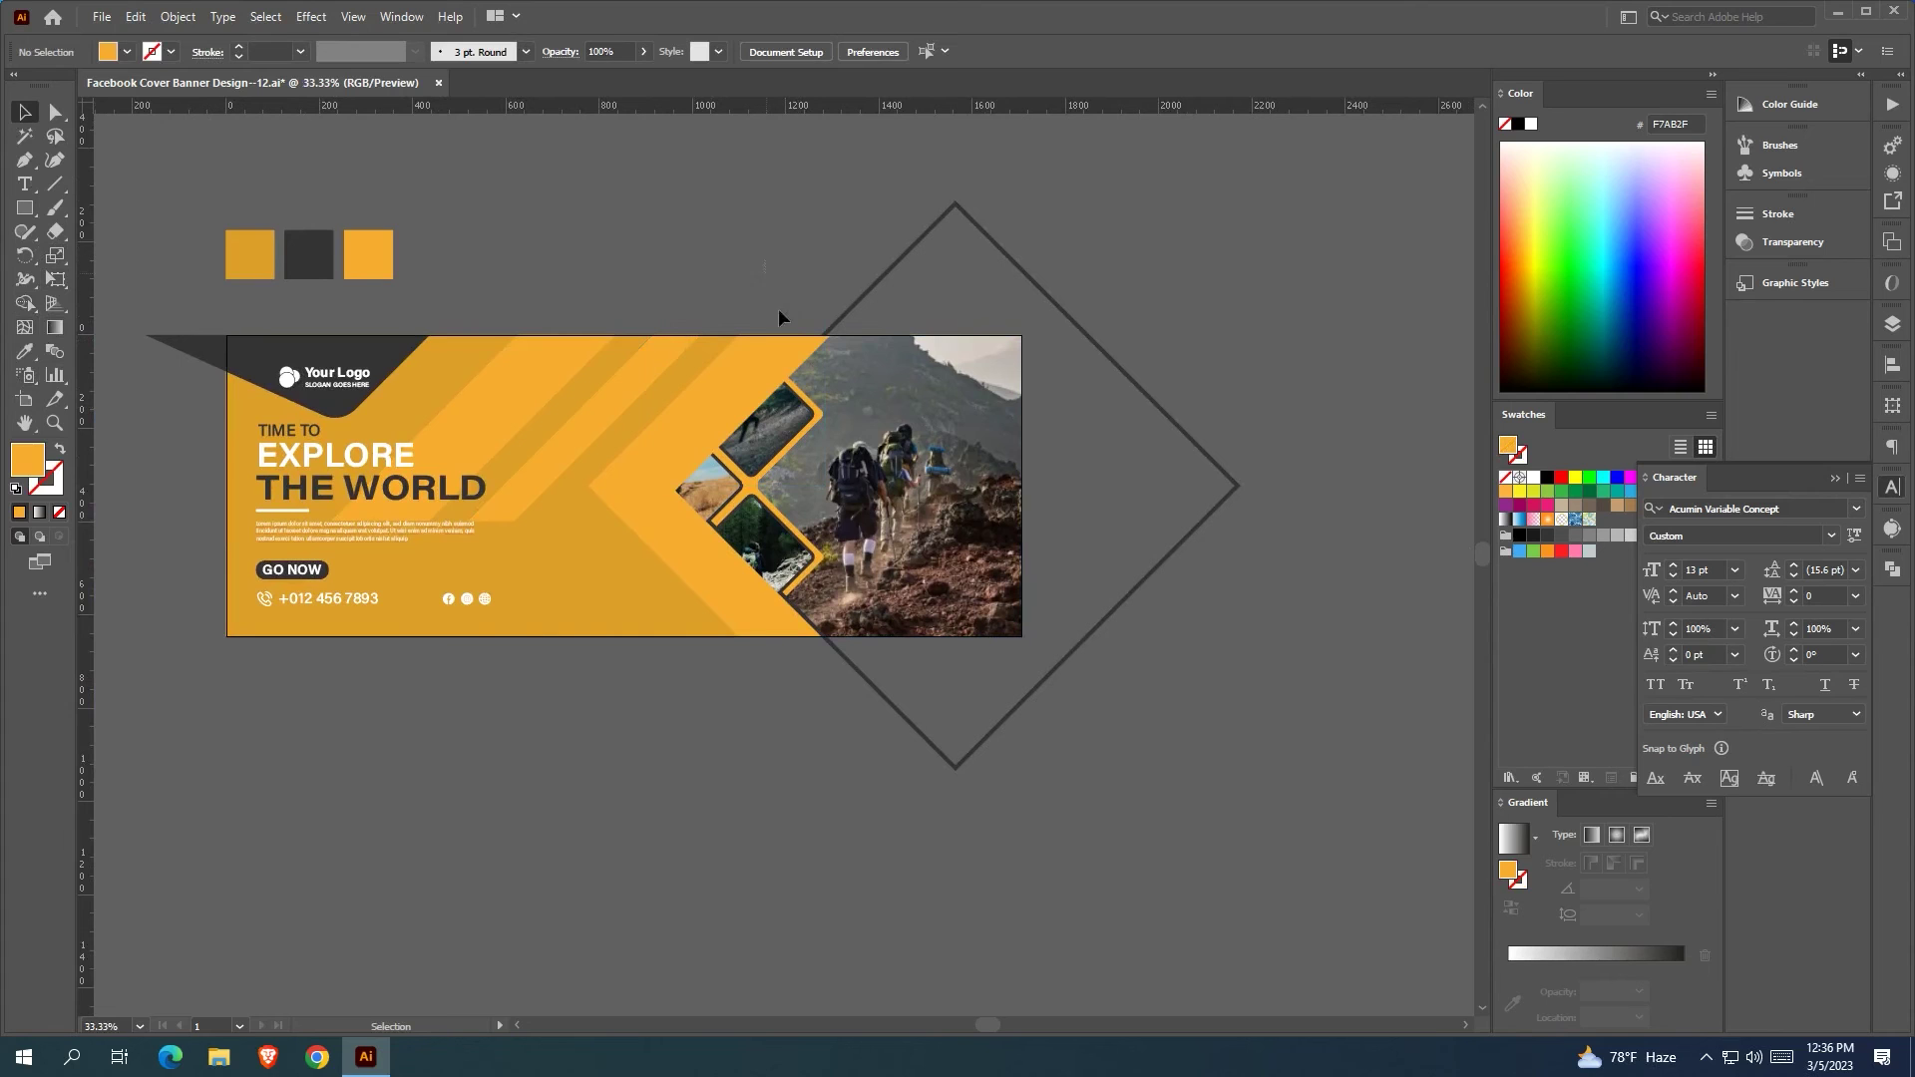
key("ctrl+a")
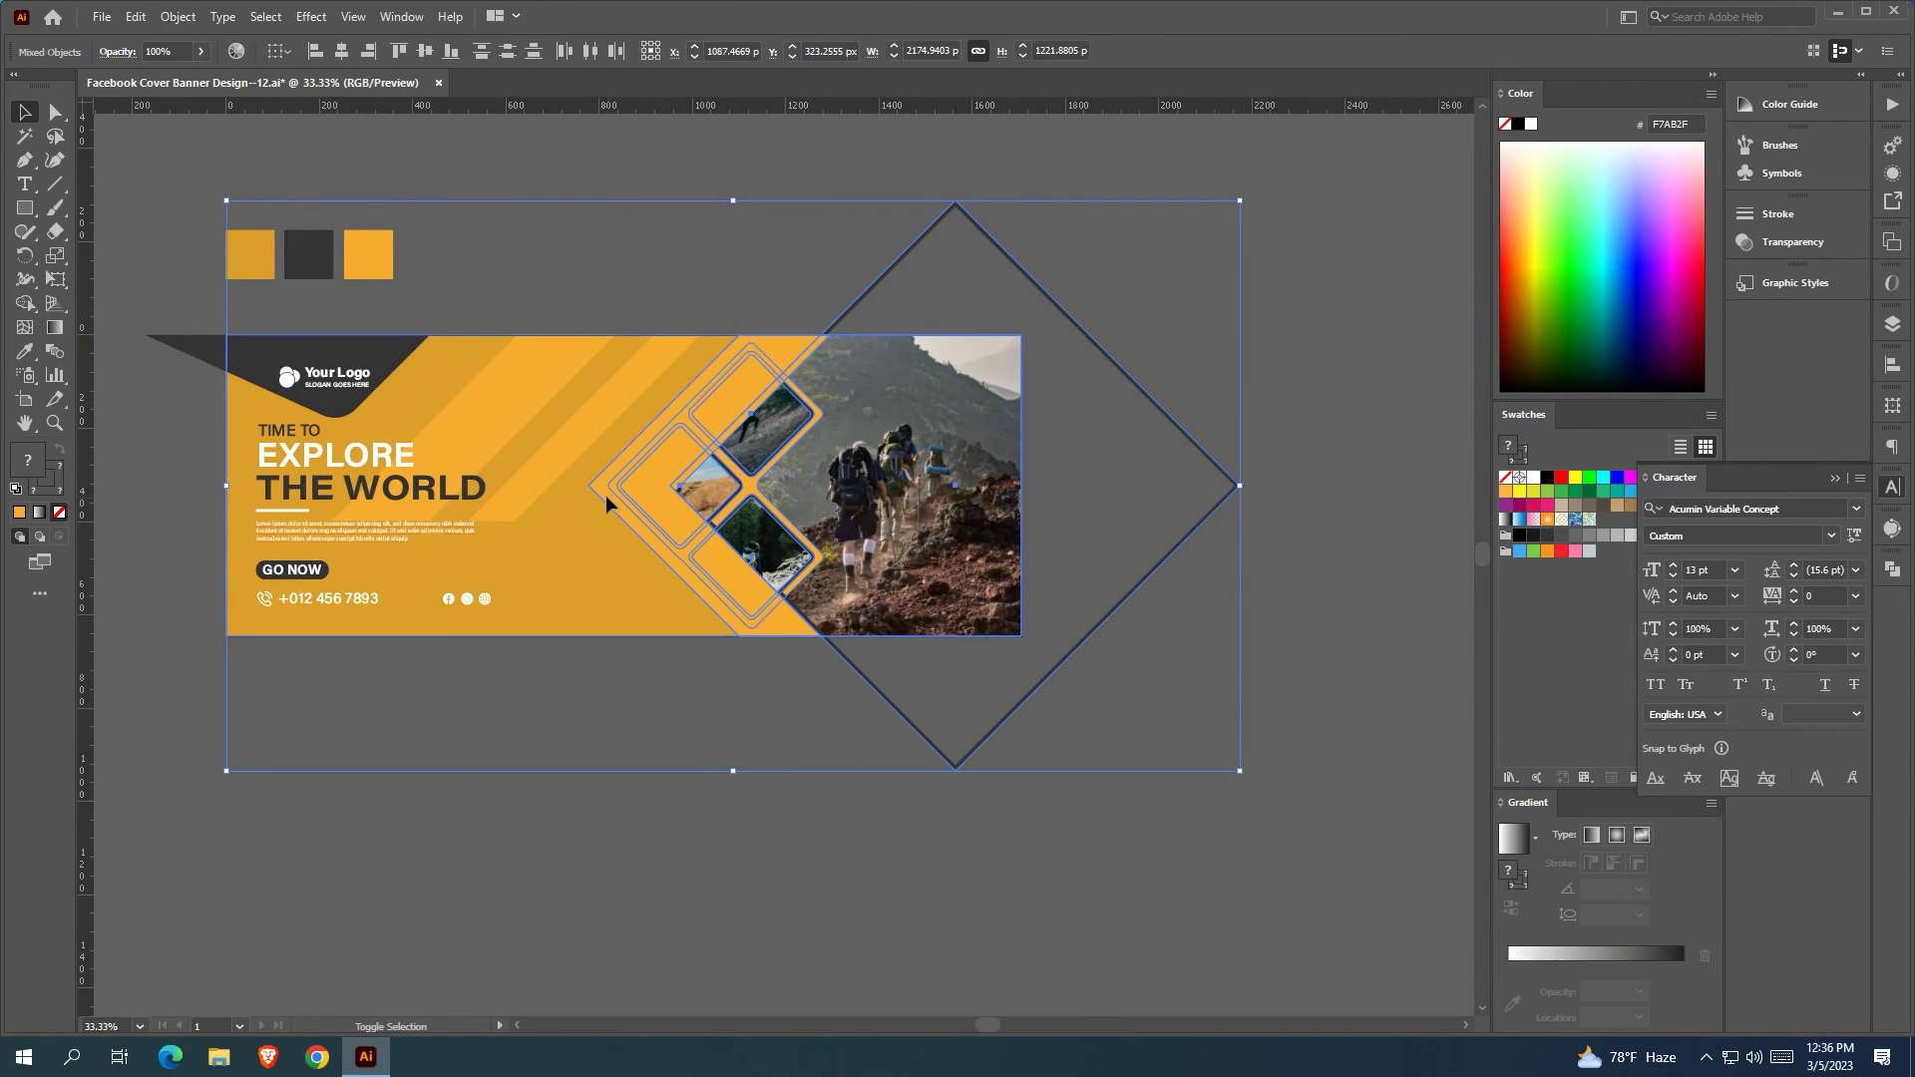
left_click(557, 567, "shift")
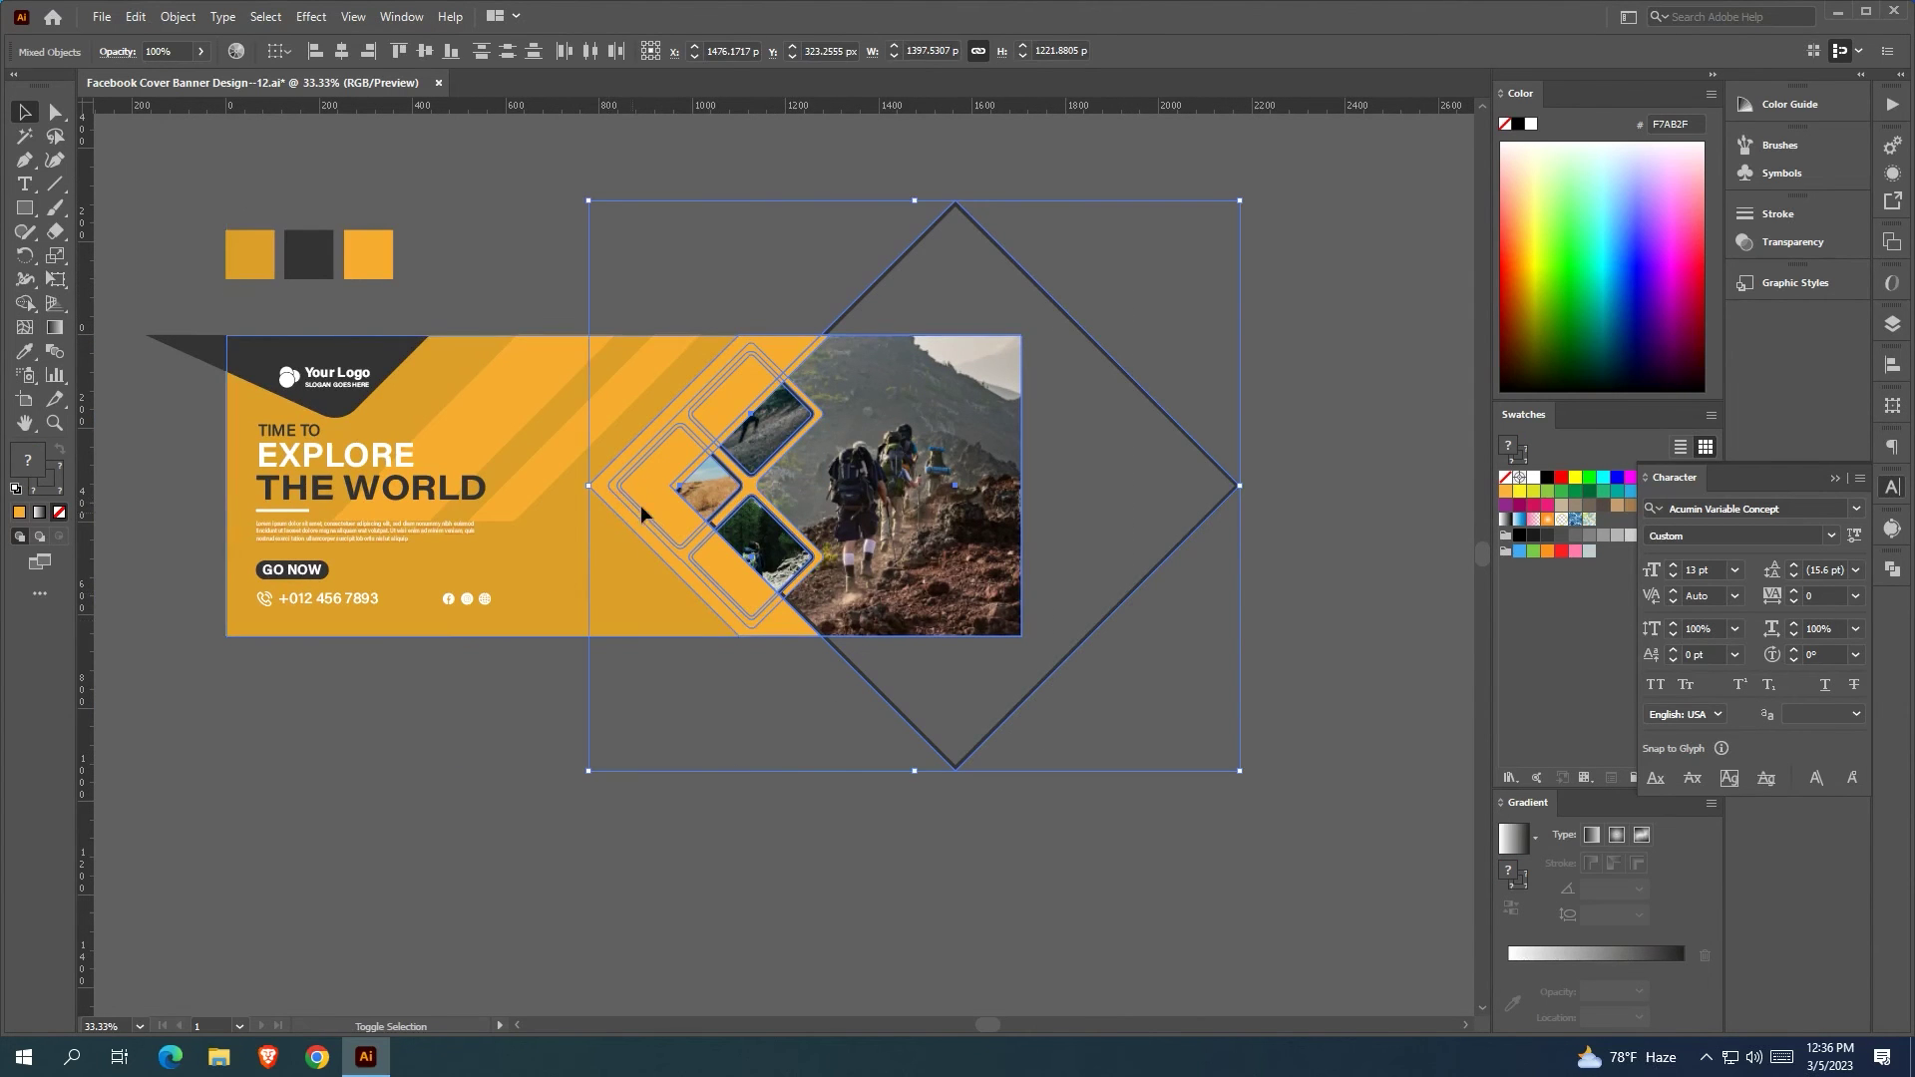
right_click(678, 512)
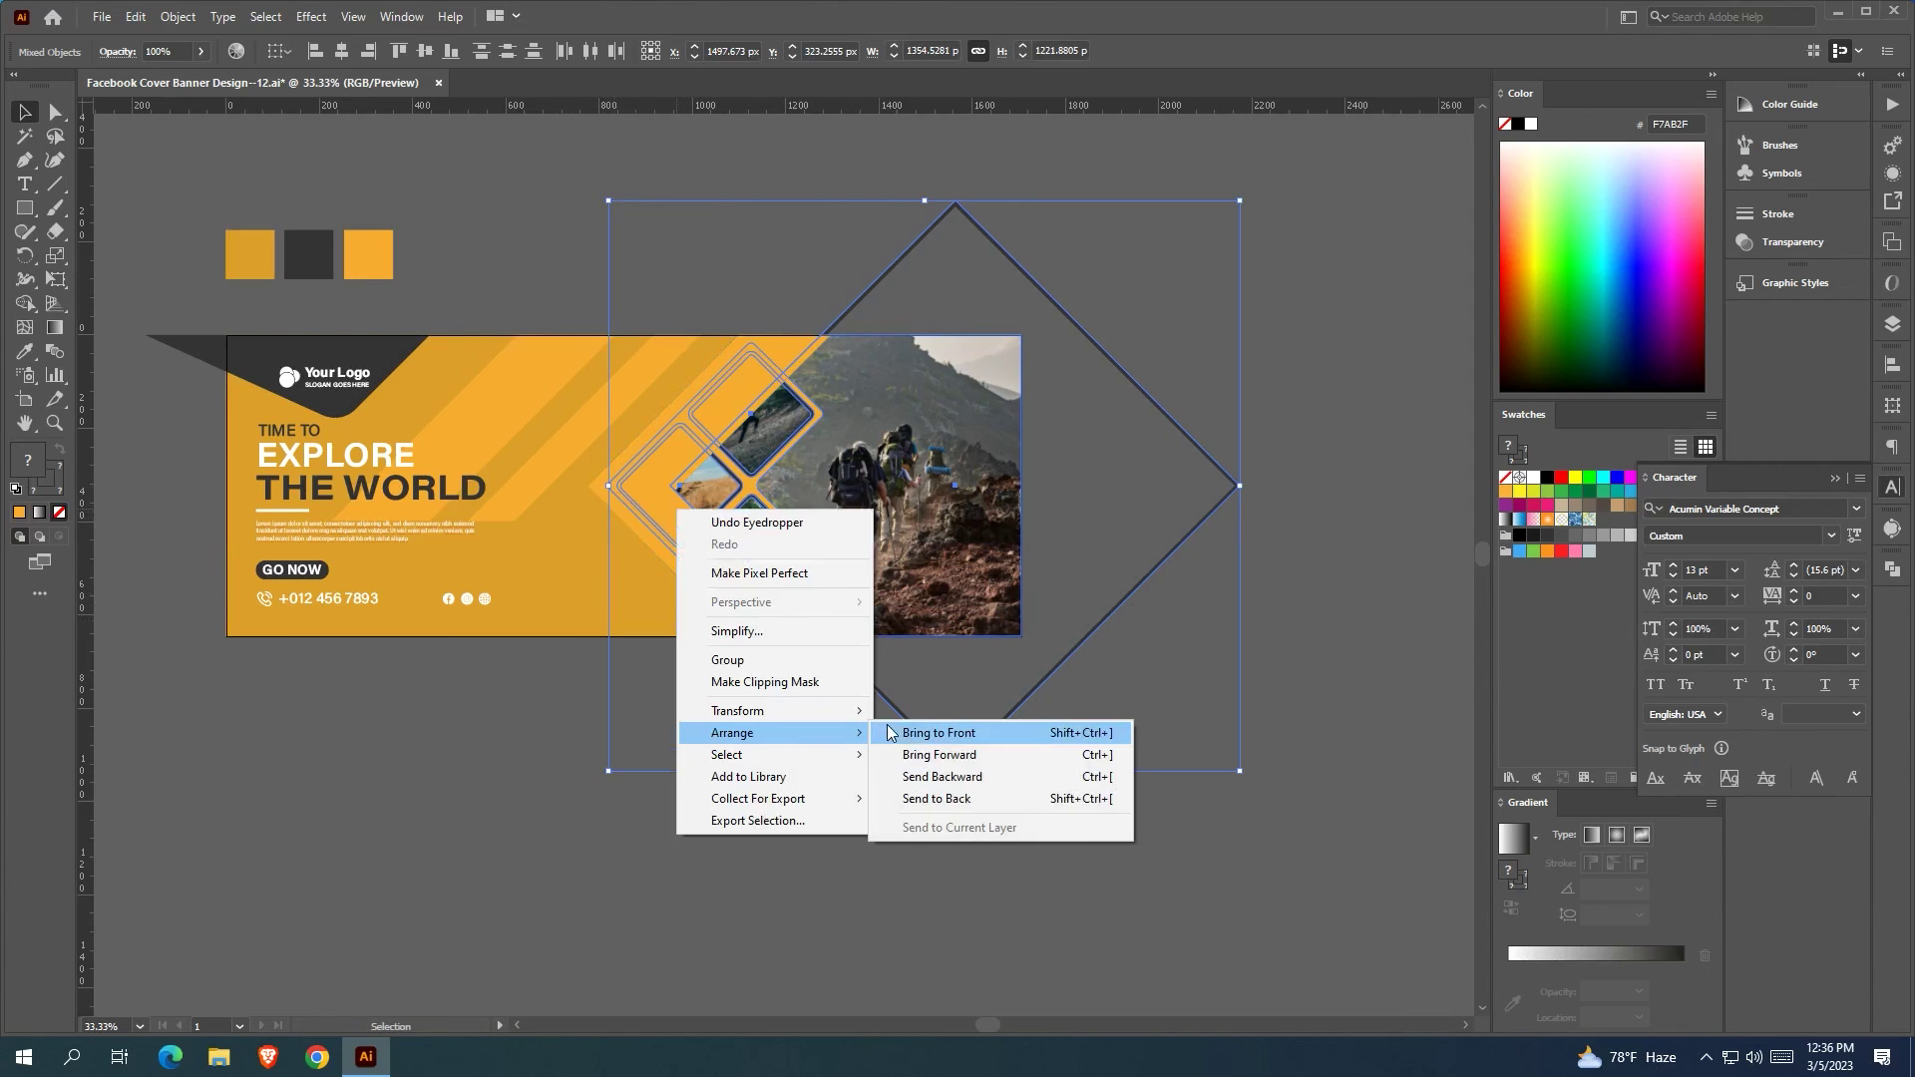
left_click(928, 732)
left_click(758, 718)
Recolor the frame behind the three photo diamonds with the banner's darker orange background color
left_click(679, 418)
left_click(27, 351)
left_click(572, 552)
left_click(25, 114)
left_click(555, 176)
Offset the path of the darker orange frame around the photo diamonds by 10 px with miter joins
left_click_drag(598, 203, 722, 241)
scroll(692, 276, "up", 1)
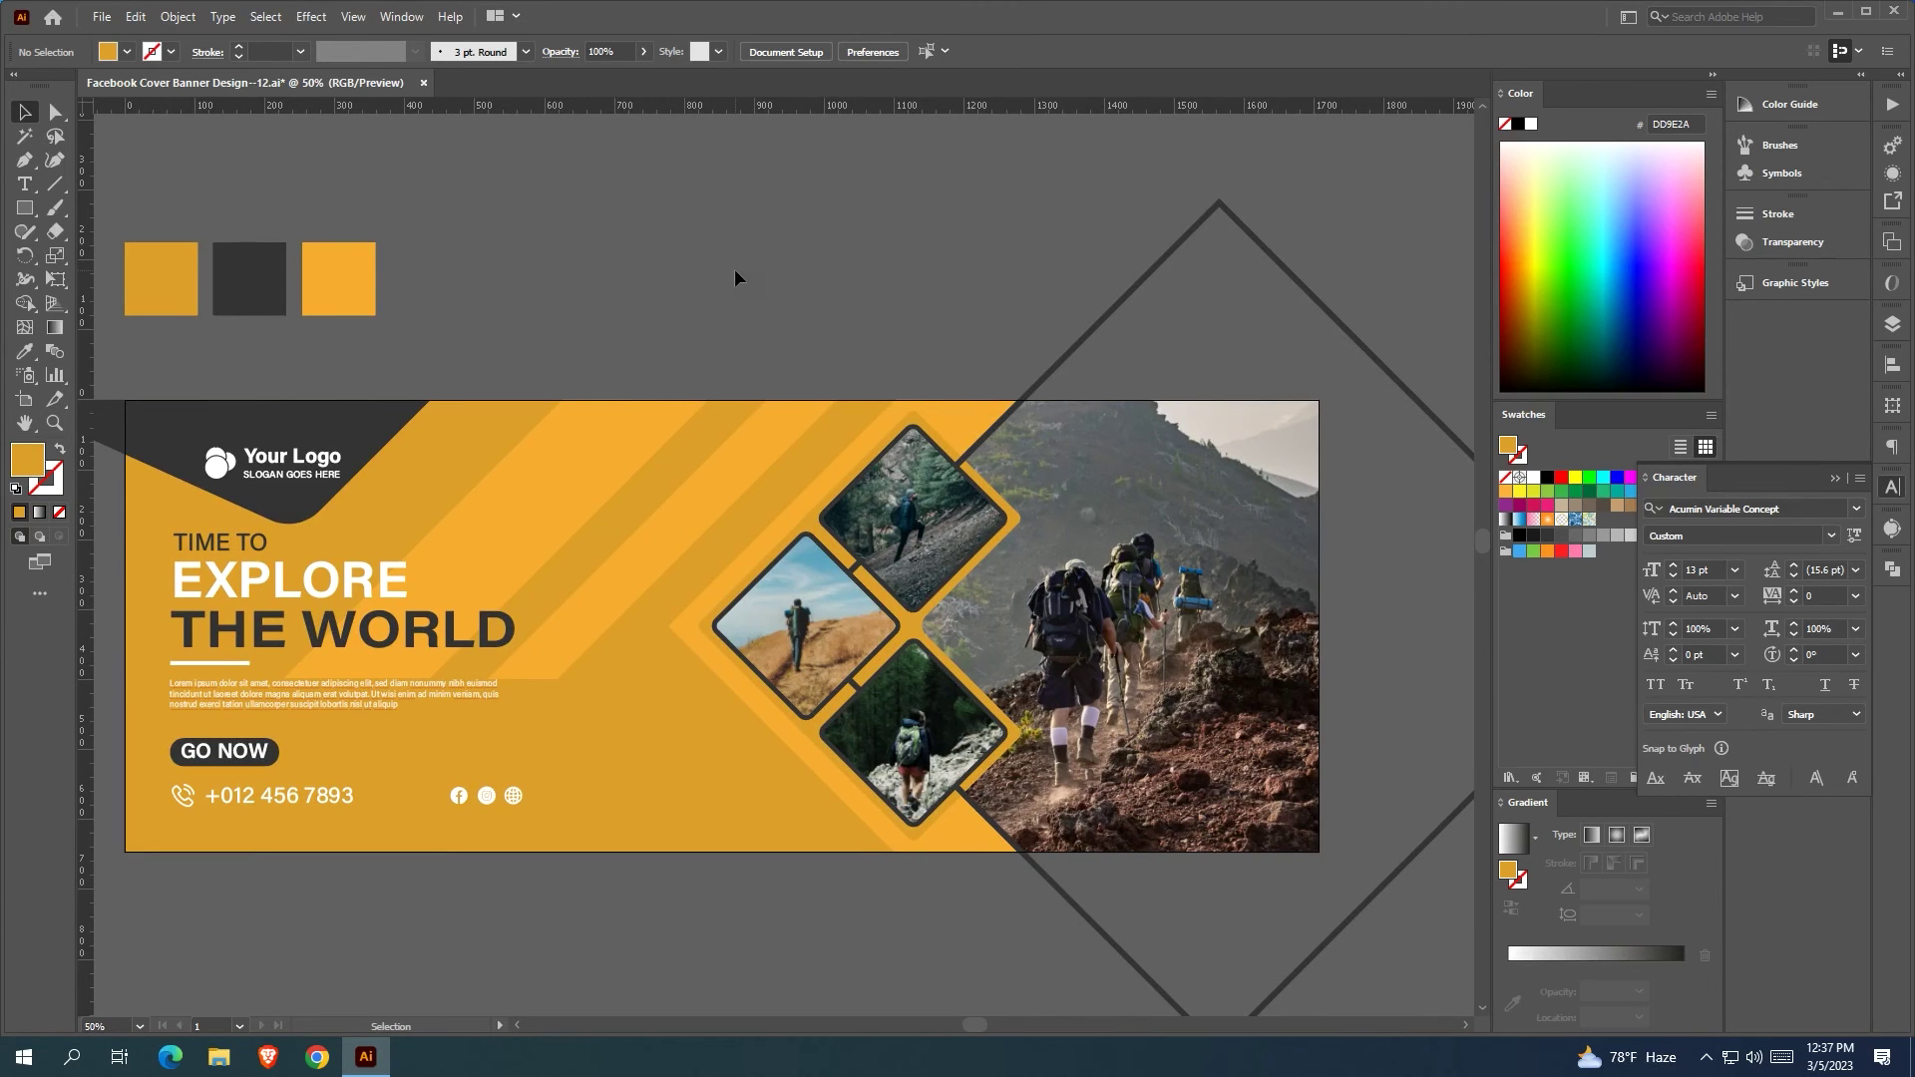
scroll(734, 269, "down", 1)
left_click_drag(734, 269, 666, 325)
scroll(834, 465, "up", 1)
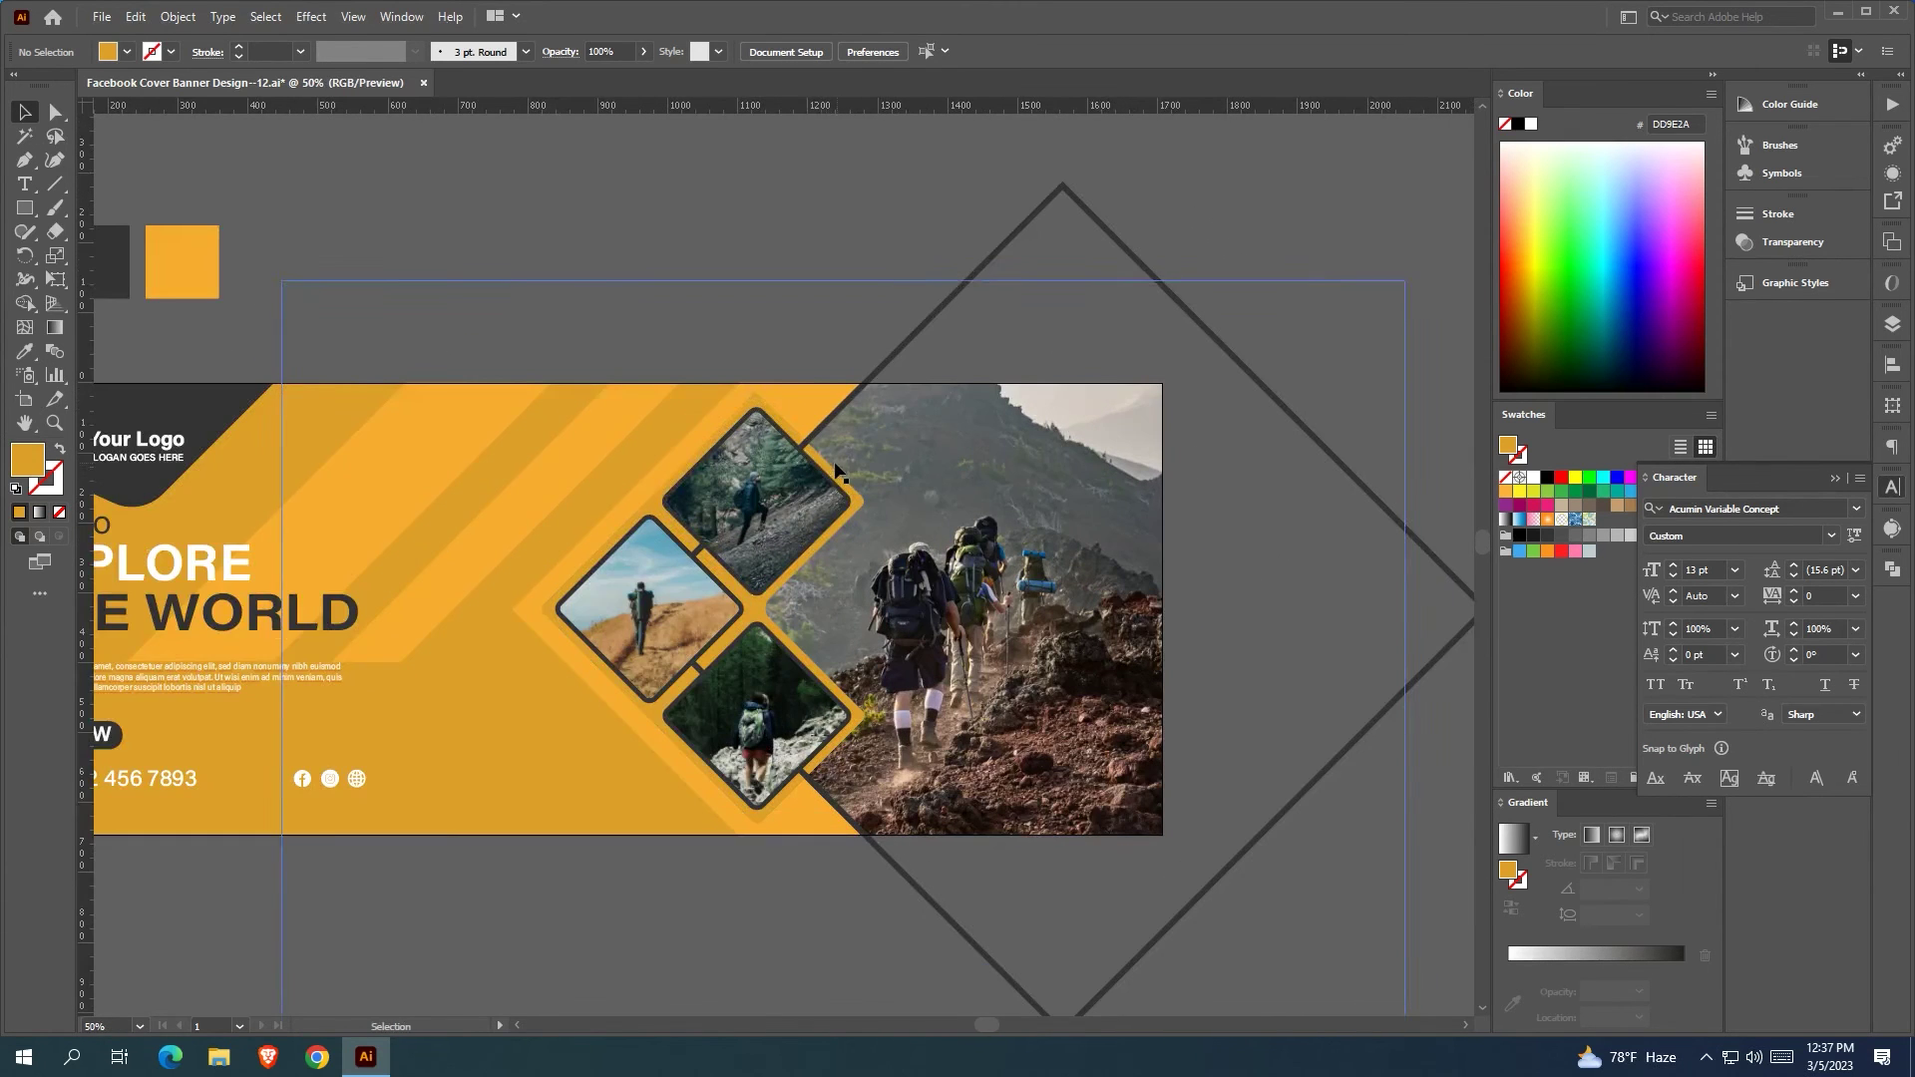
left_click(599, 479)
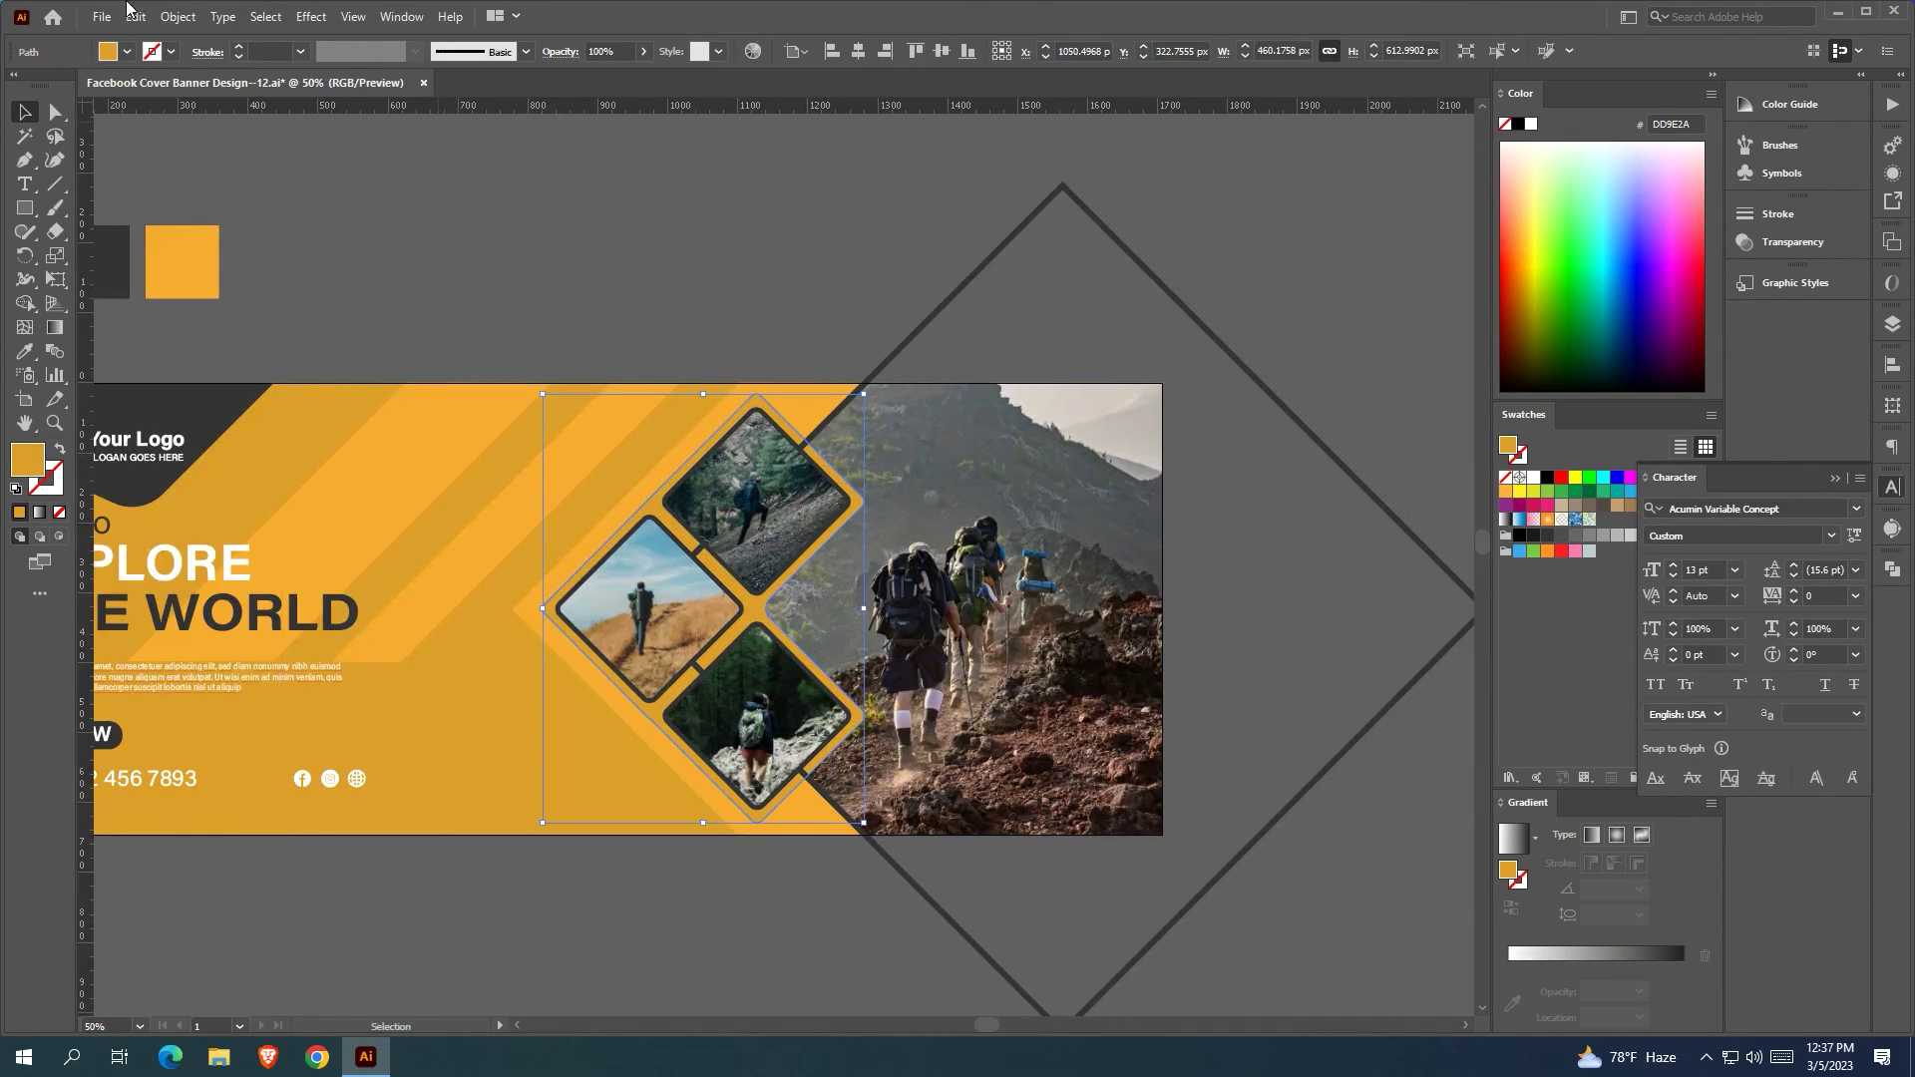
left_click(177, 17)
mouse_move(280, 499)
left_click(496, 563)
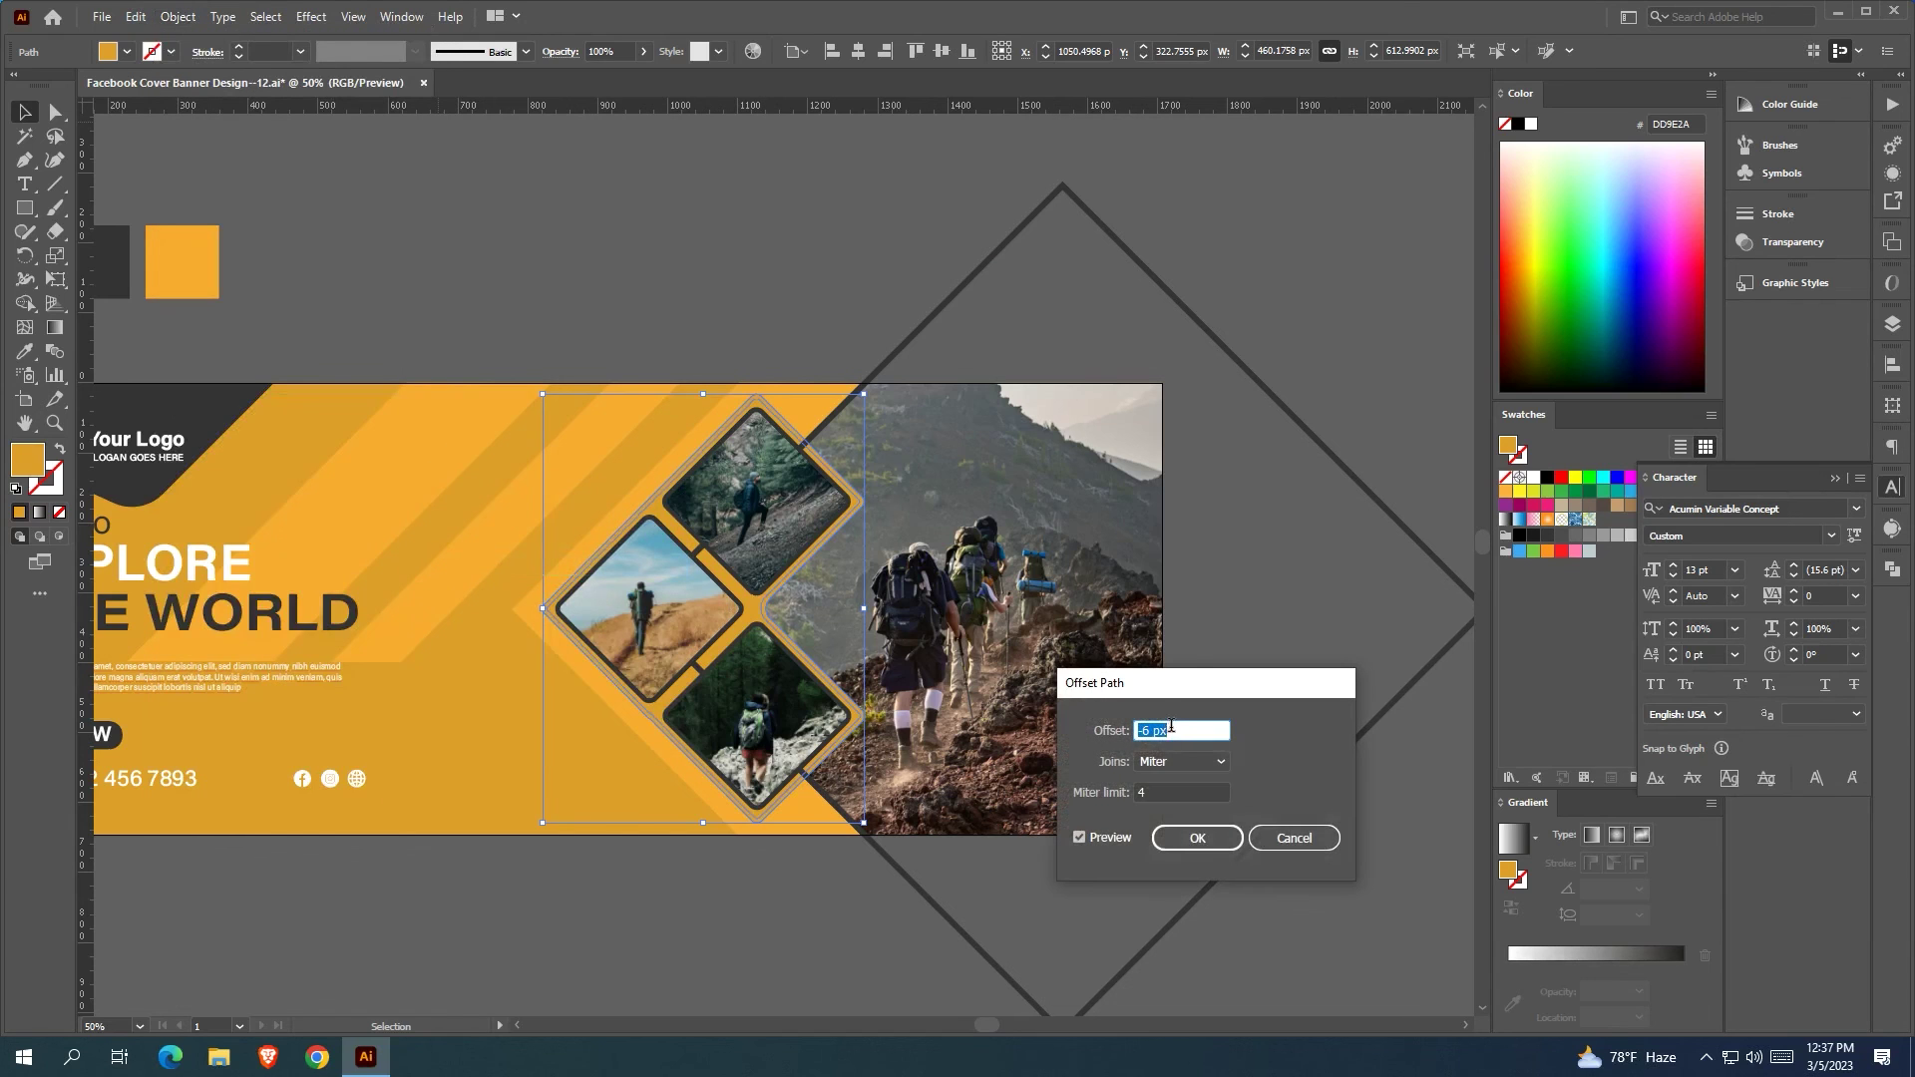
type("8")
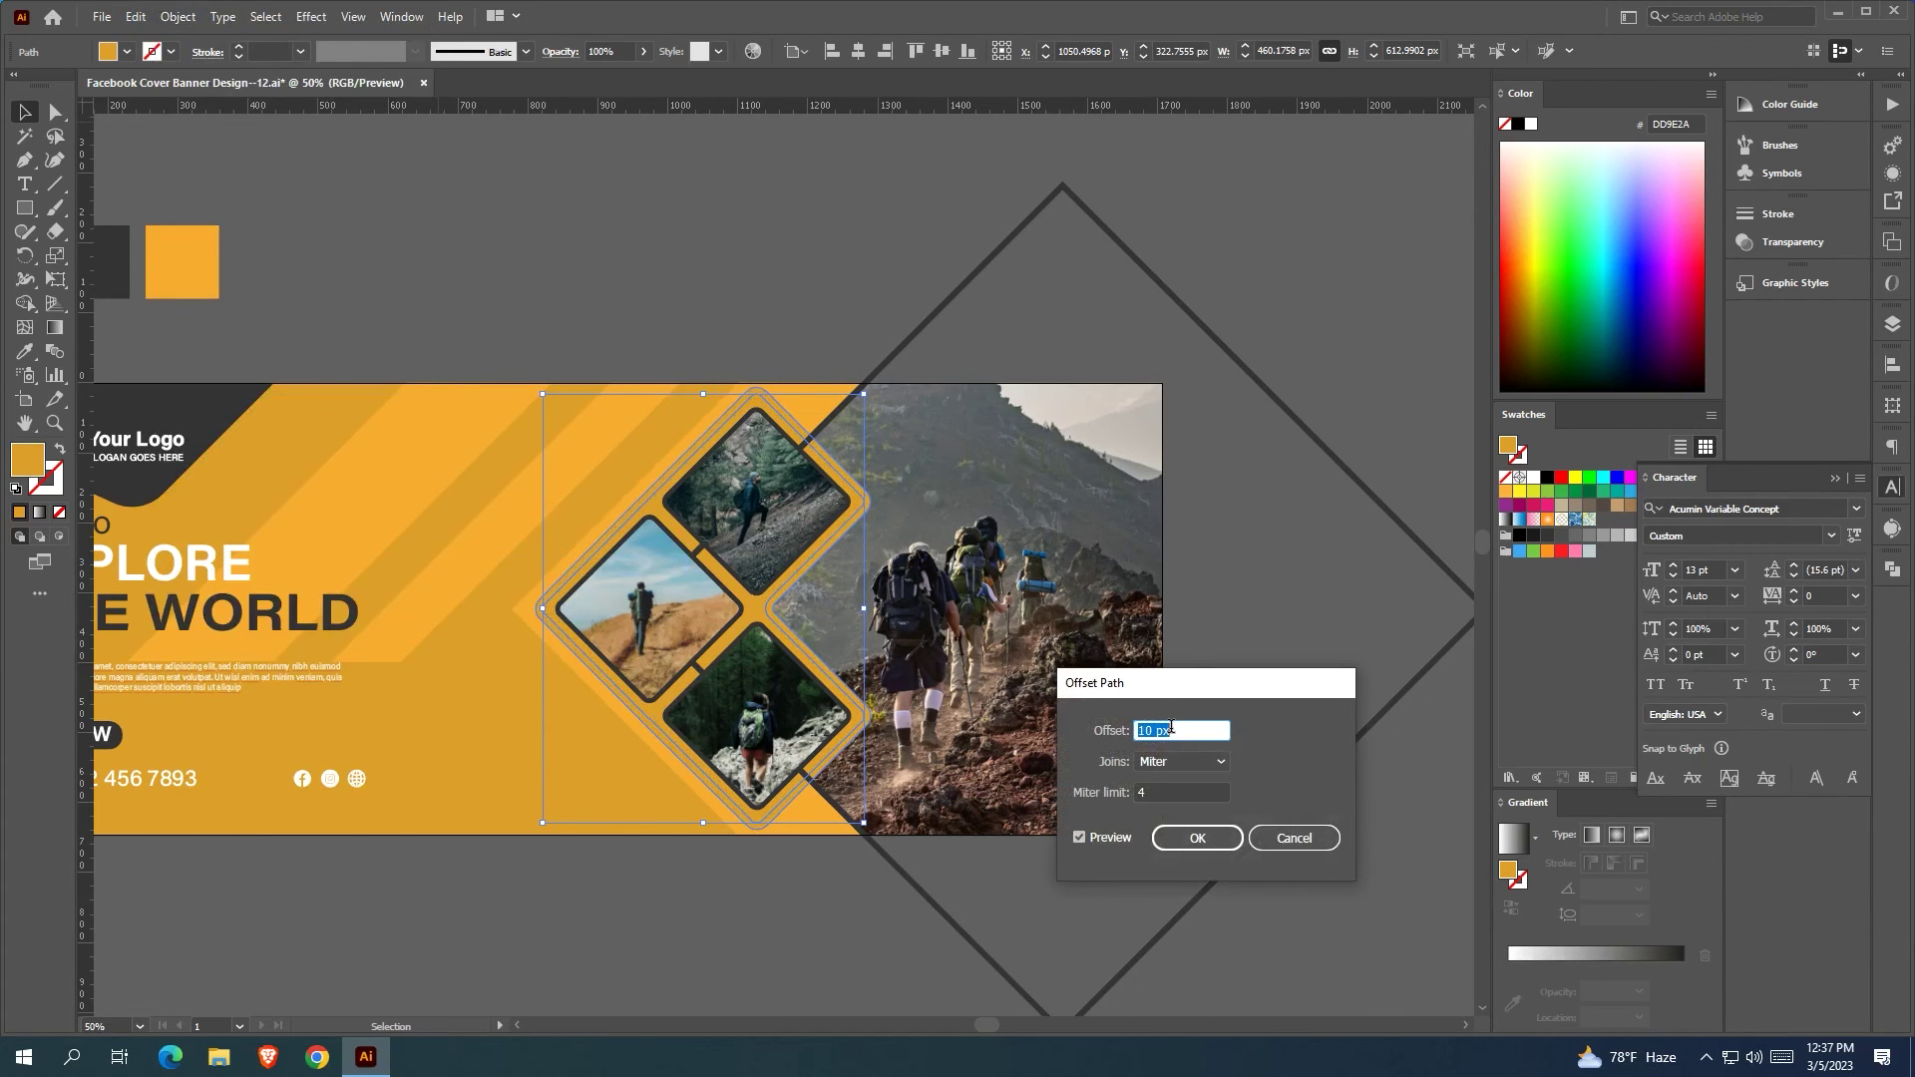
left_click(1167, 838)
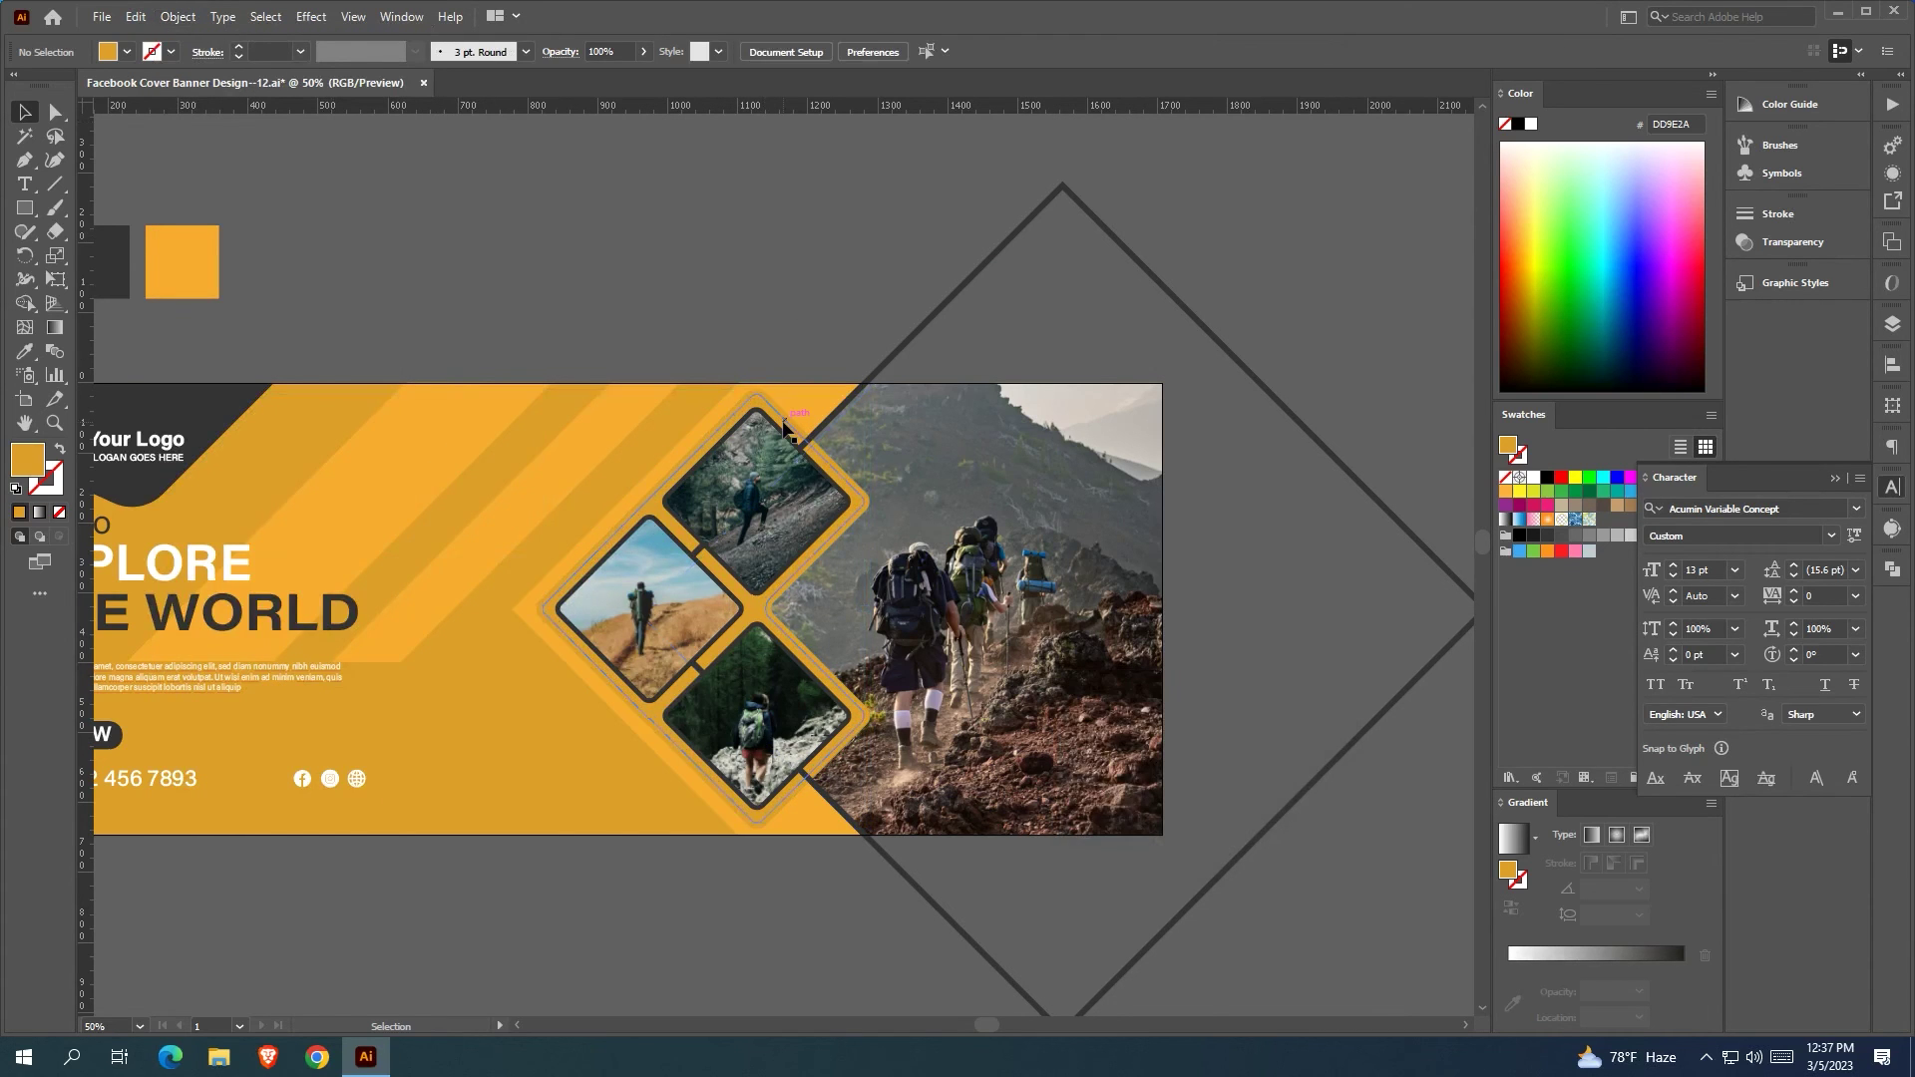
left_click(748, 371)
Nudge the left-side anchor points of the lighter orange chevron slightly farther left to widen its band
left_click_drag(744, 340, 912, 344)
left_click(56, 113)
left_click(706, 534)
key("Left")
key("Left")
key("Left")
key("Left")
key("Left")
key("Left")
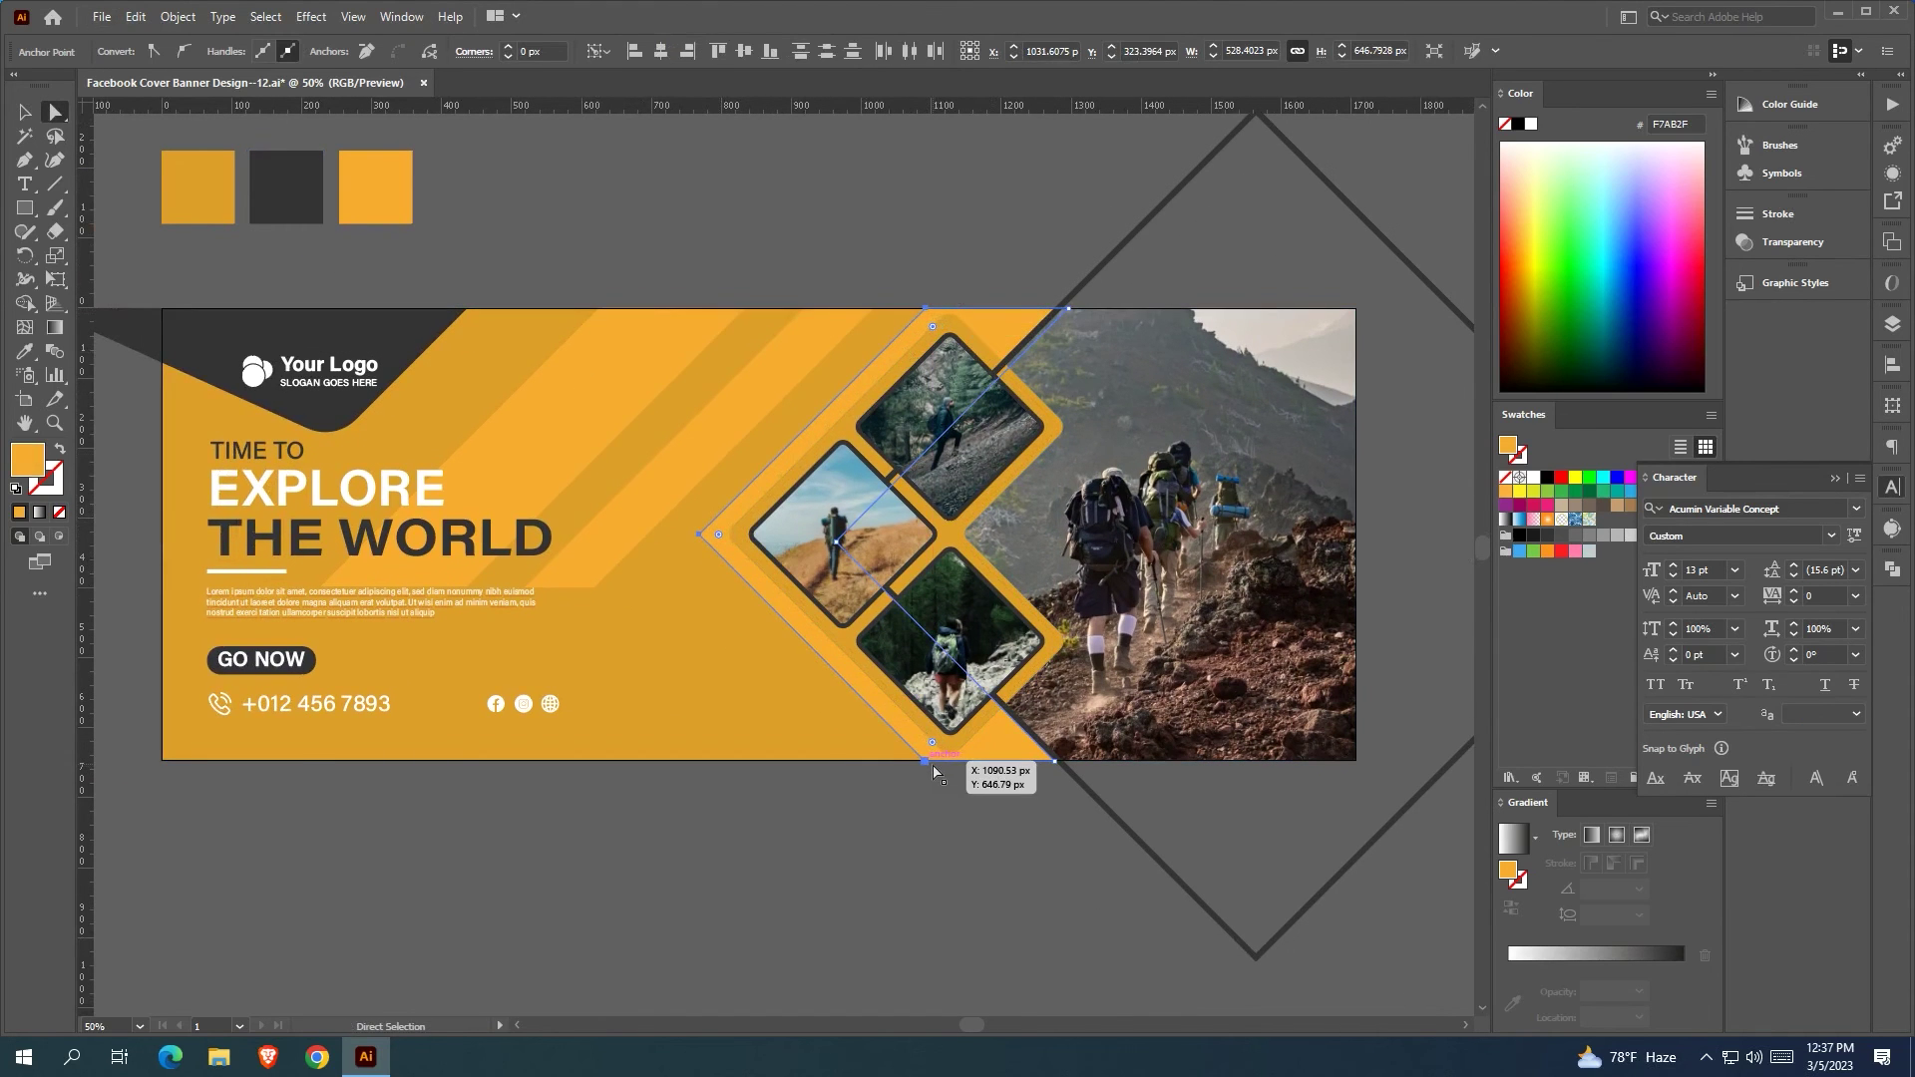
left_click(914, 189)
Give the wide diagonal stripe a linear gradient from the darker orange swatch (DD9E2A) to the lighter orange swatch (F7AB2F)
left_click_drag(912, 189, 911, 194)
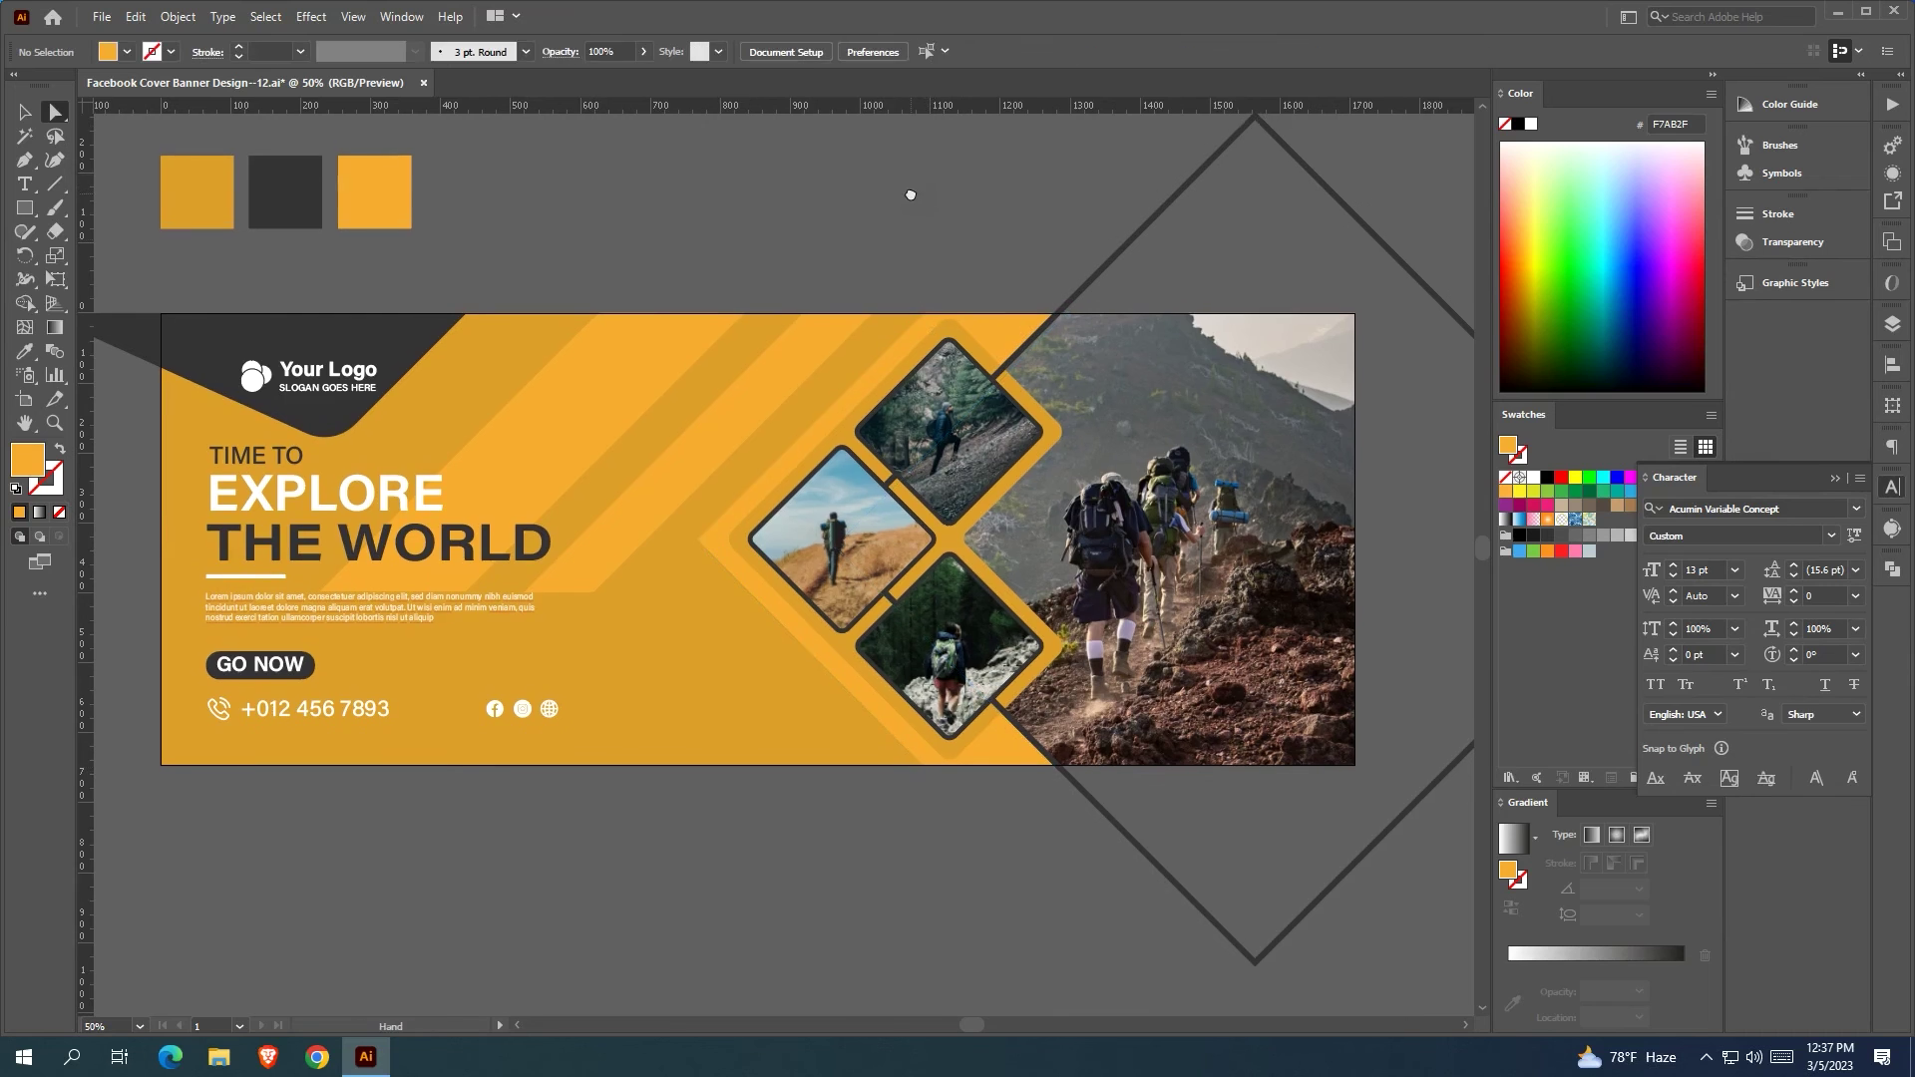
left_click(741, 392)
left_click(622, 389)
left_click(1644, 952)
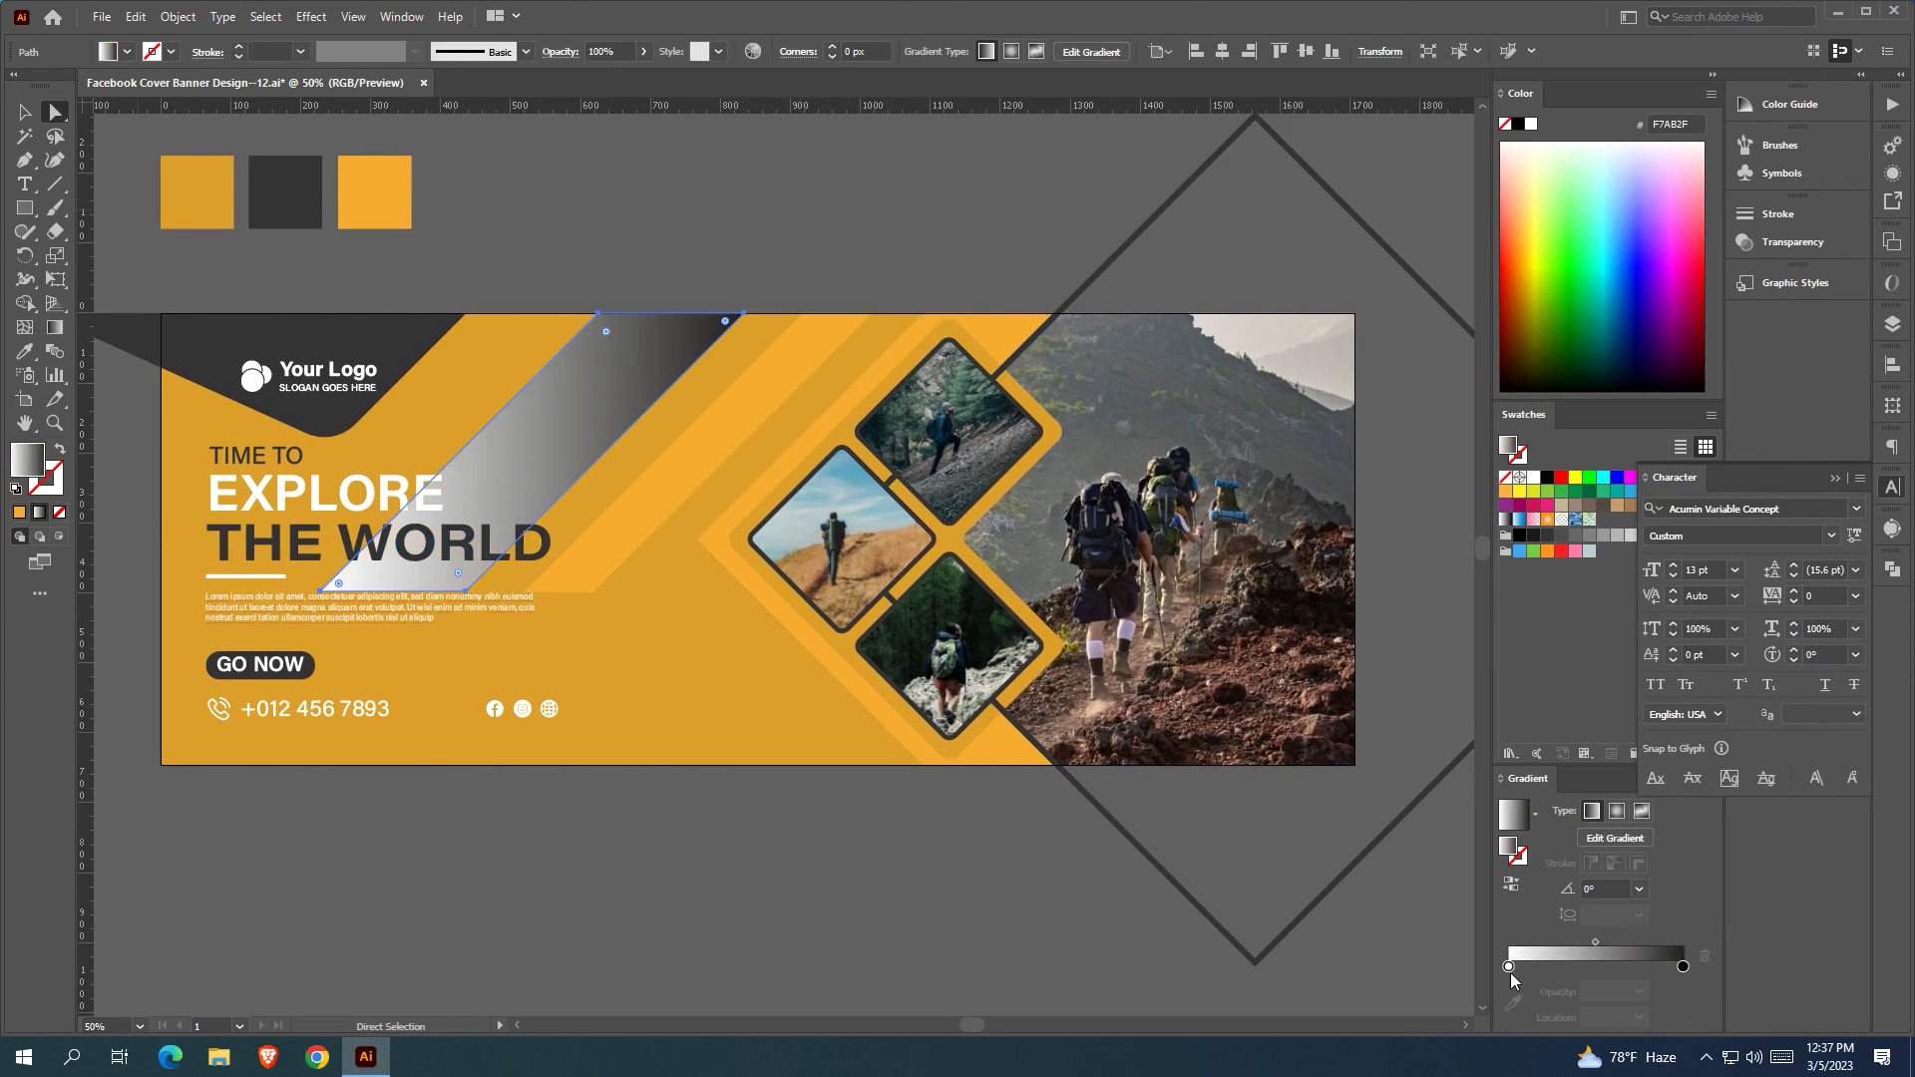
left_click(1510, 967)
left_click(1513, 1003)
left_click(197, 192)
left_click(1683, 967)
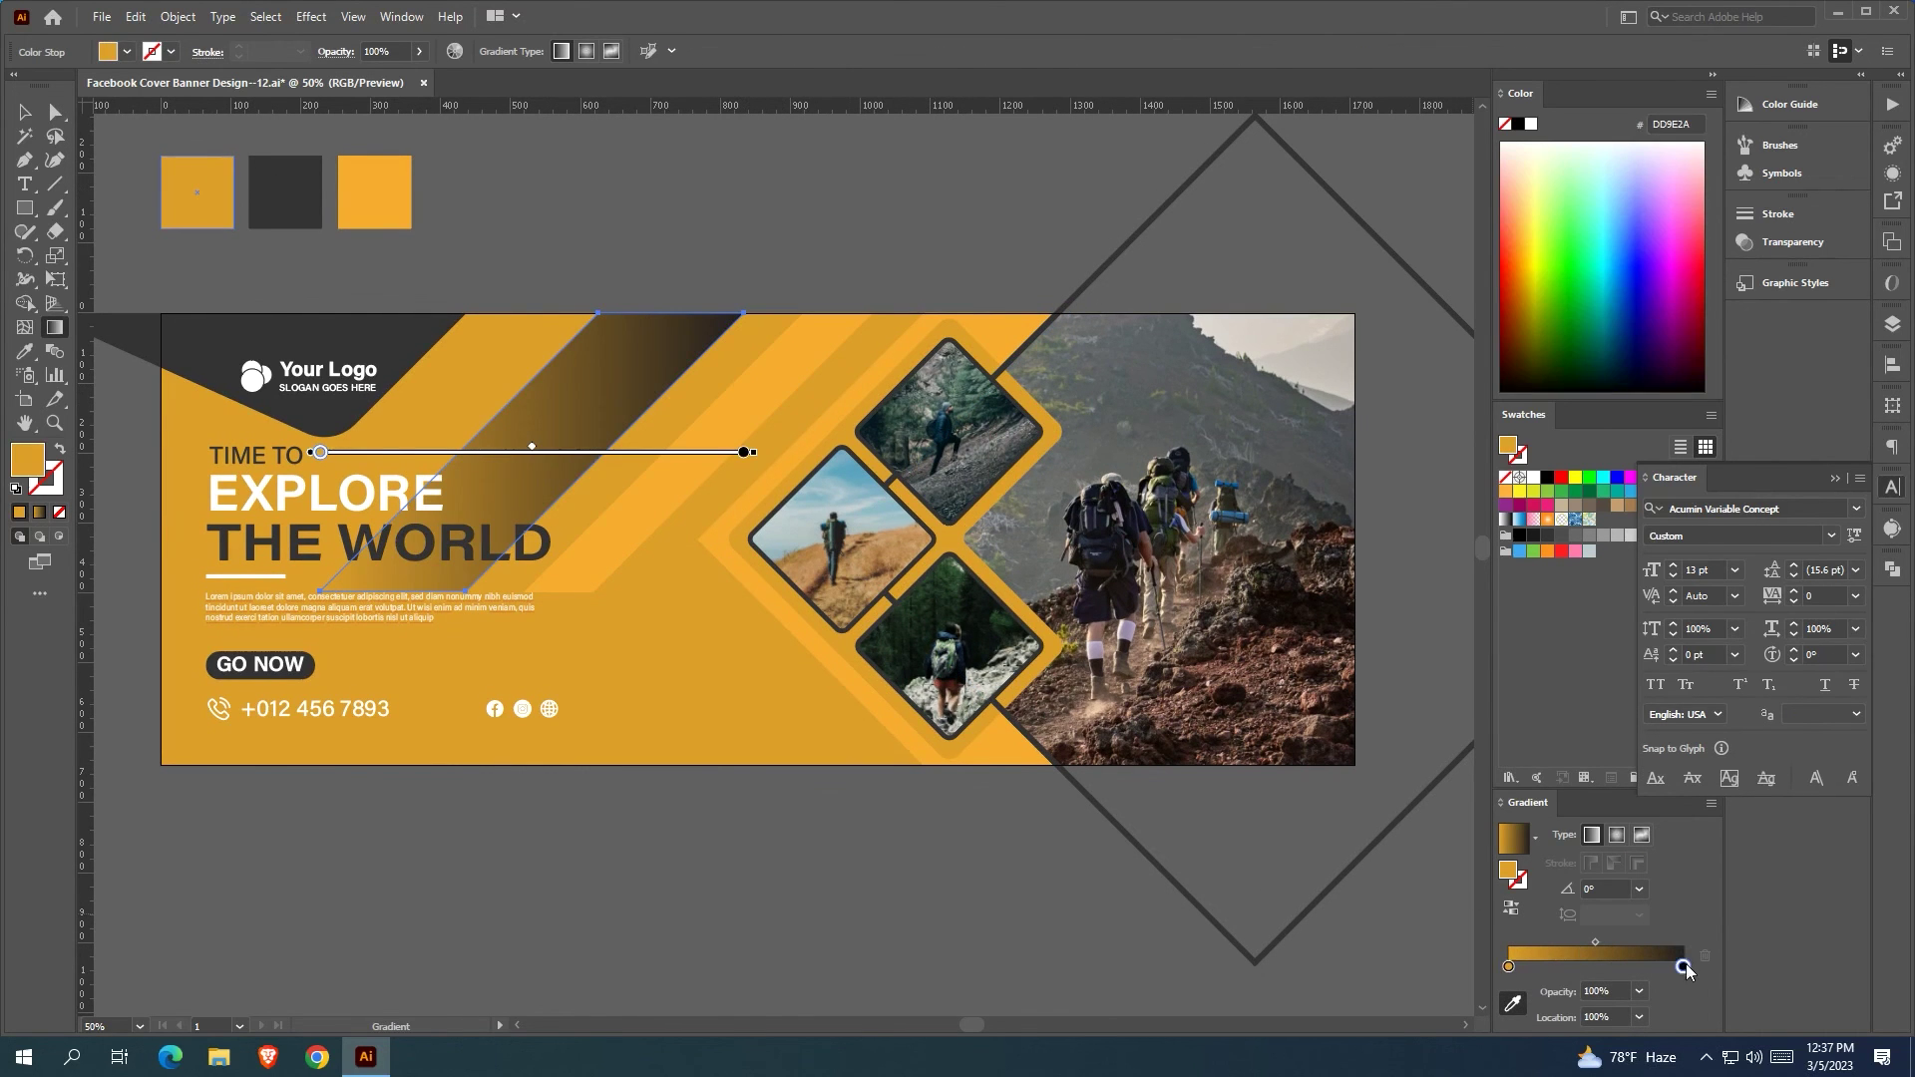
left_click(375, 191)
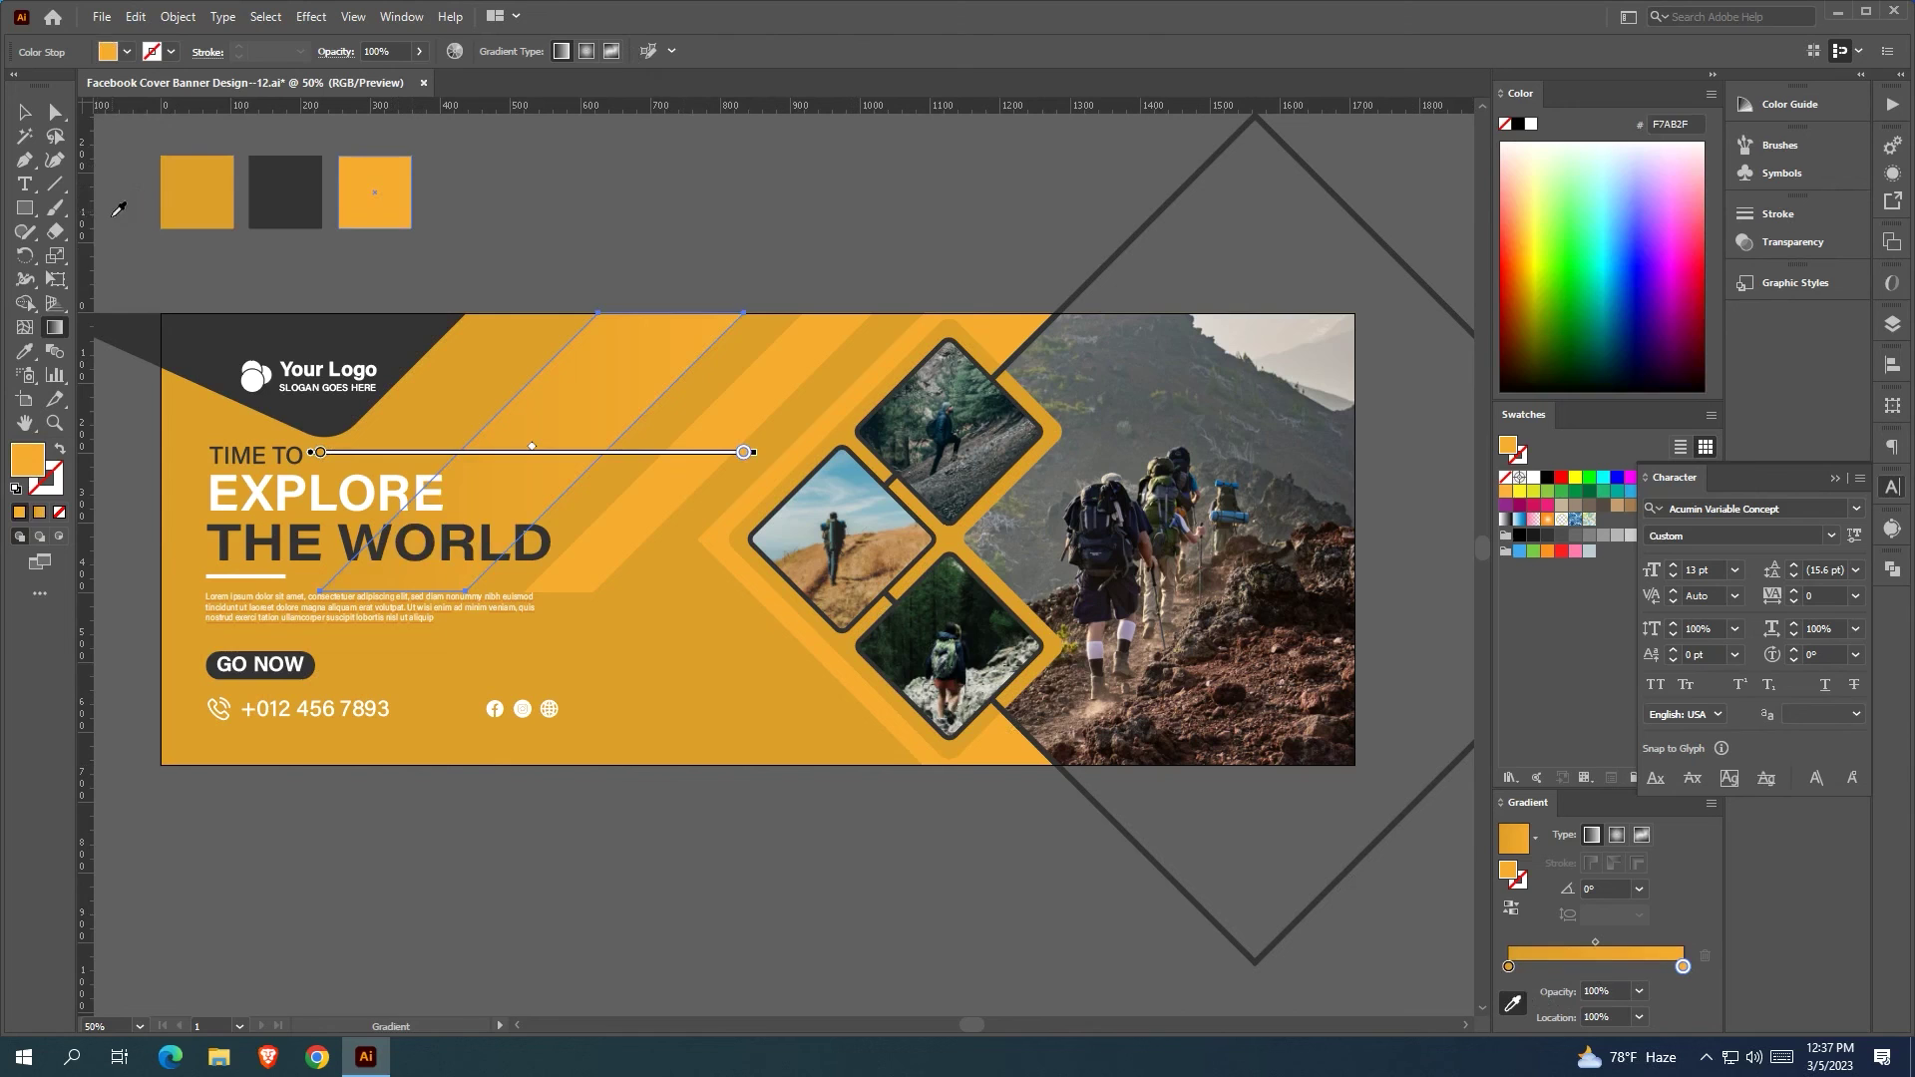
Run the wide stripe's gradient diagonally along its length, with the darker orange at its lower end
left_click_drag(661, 294, 481, 513)
mouse_move(402, 588)
left_mouse_down()
mouse_move(633, 320)
mouse_move(608, 357)
mouse_move(664, 315)
left_mouse_up()
left_click_drag(402, 591, 505, 478)
key("v")
left_click(753, 176)
Copy the orange gradient onto the narrow diagonal stripe and angle it about 46° along the stripe's length
left_click_drag(752, 175, 704, 184)
left_click(706, 429)
key("i")
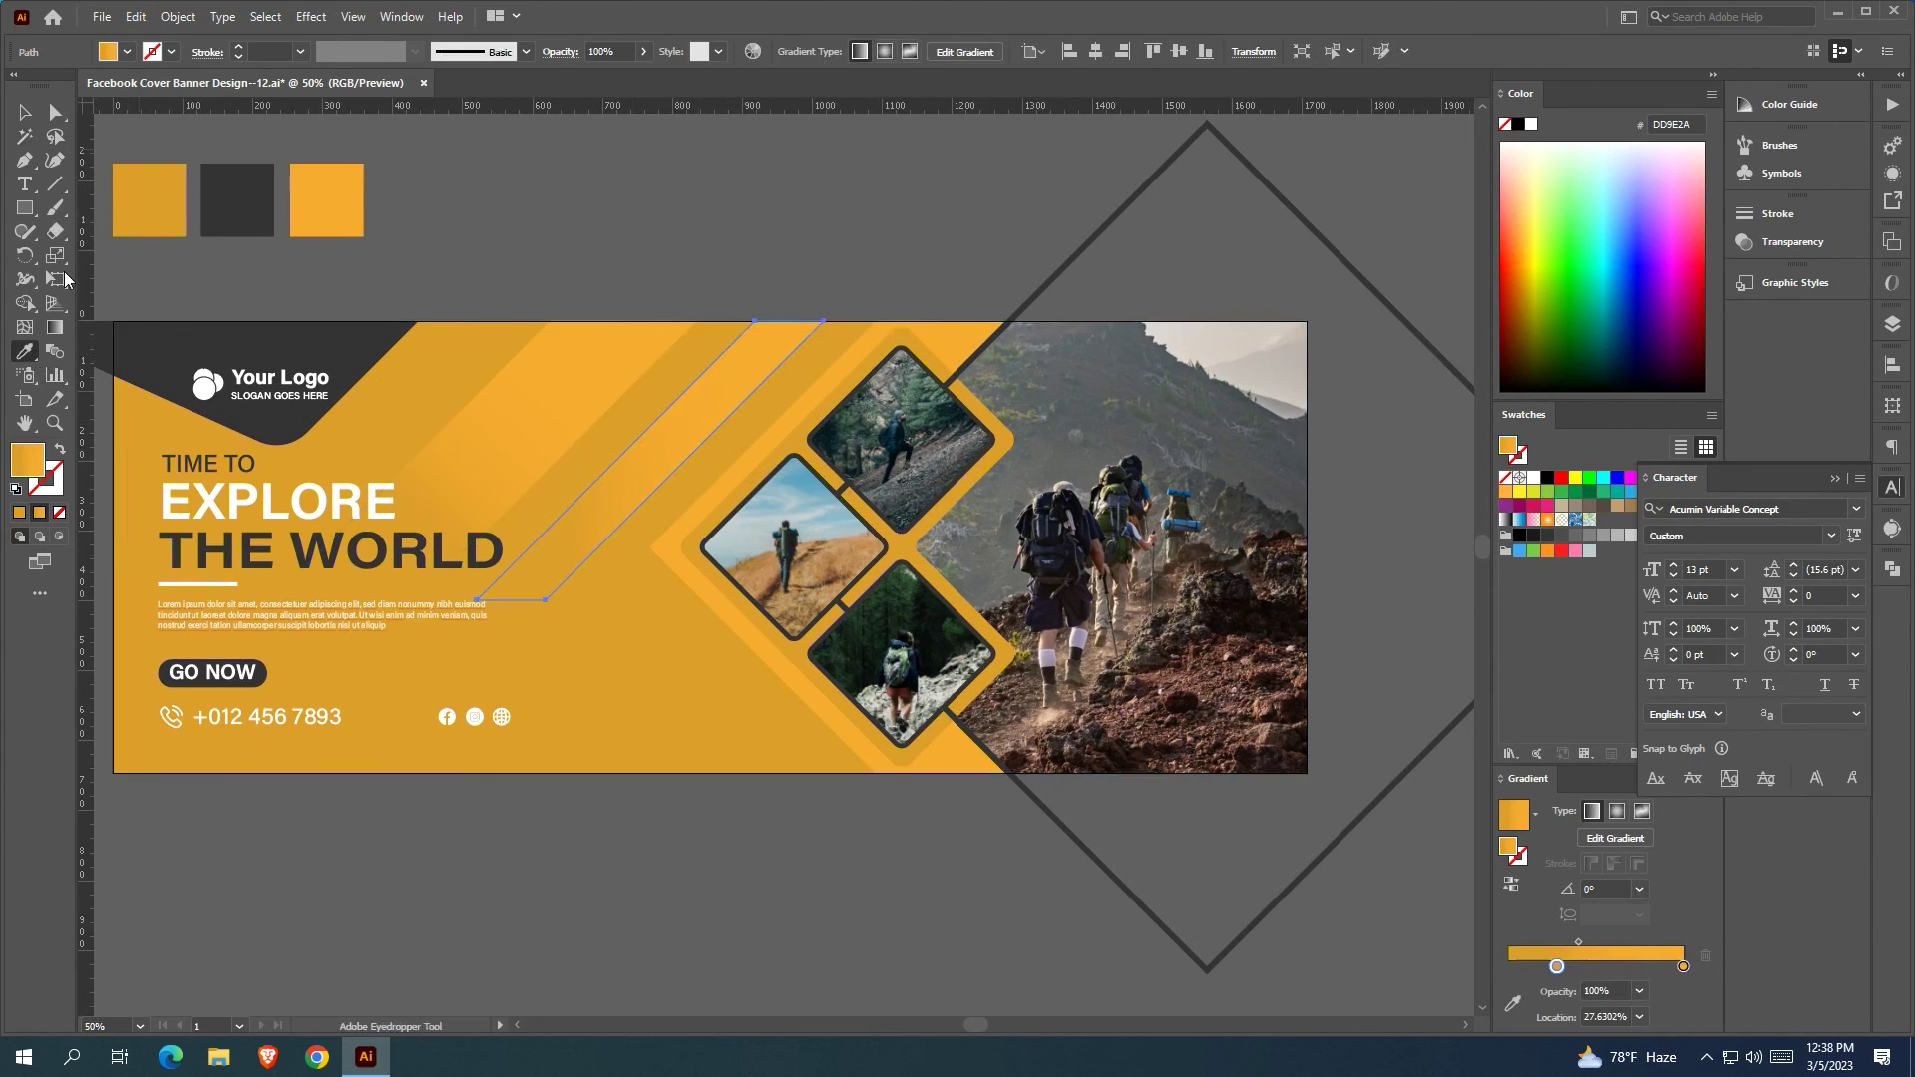
left_click(55, 328)
mouse_move(798, 313)
left_mouse_down()
mouse_move(585, 525)
mouse_move(753, 304)
mouse_move(781, 327)
left_mouse_up()
left_click(591, 519)
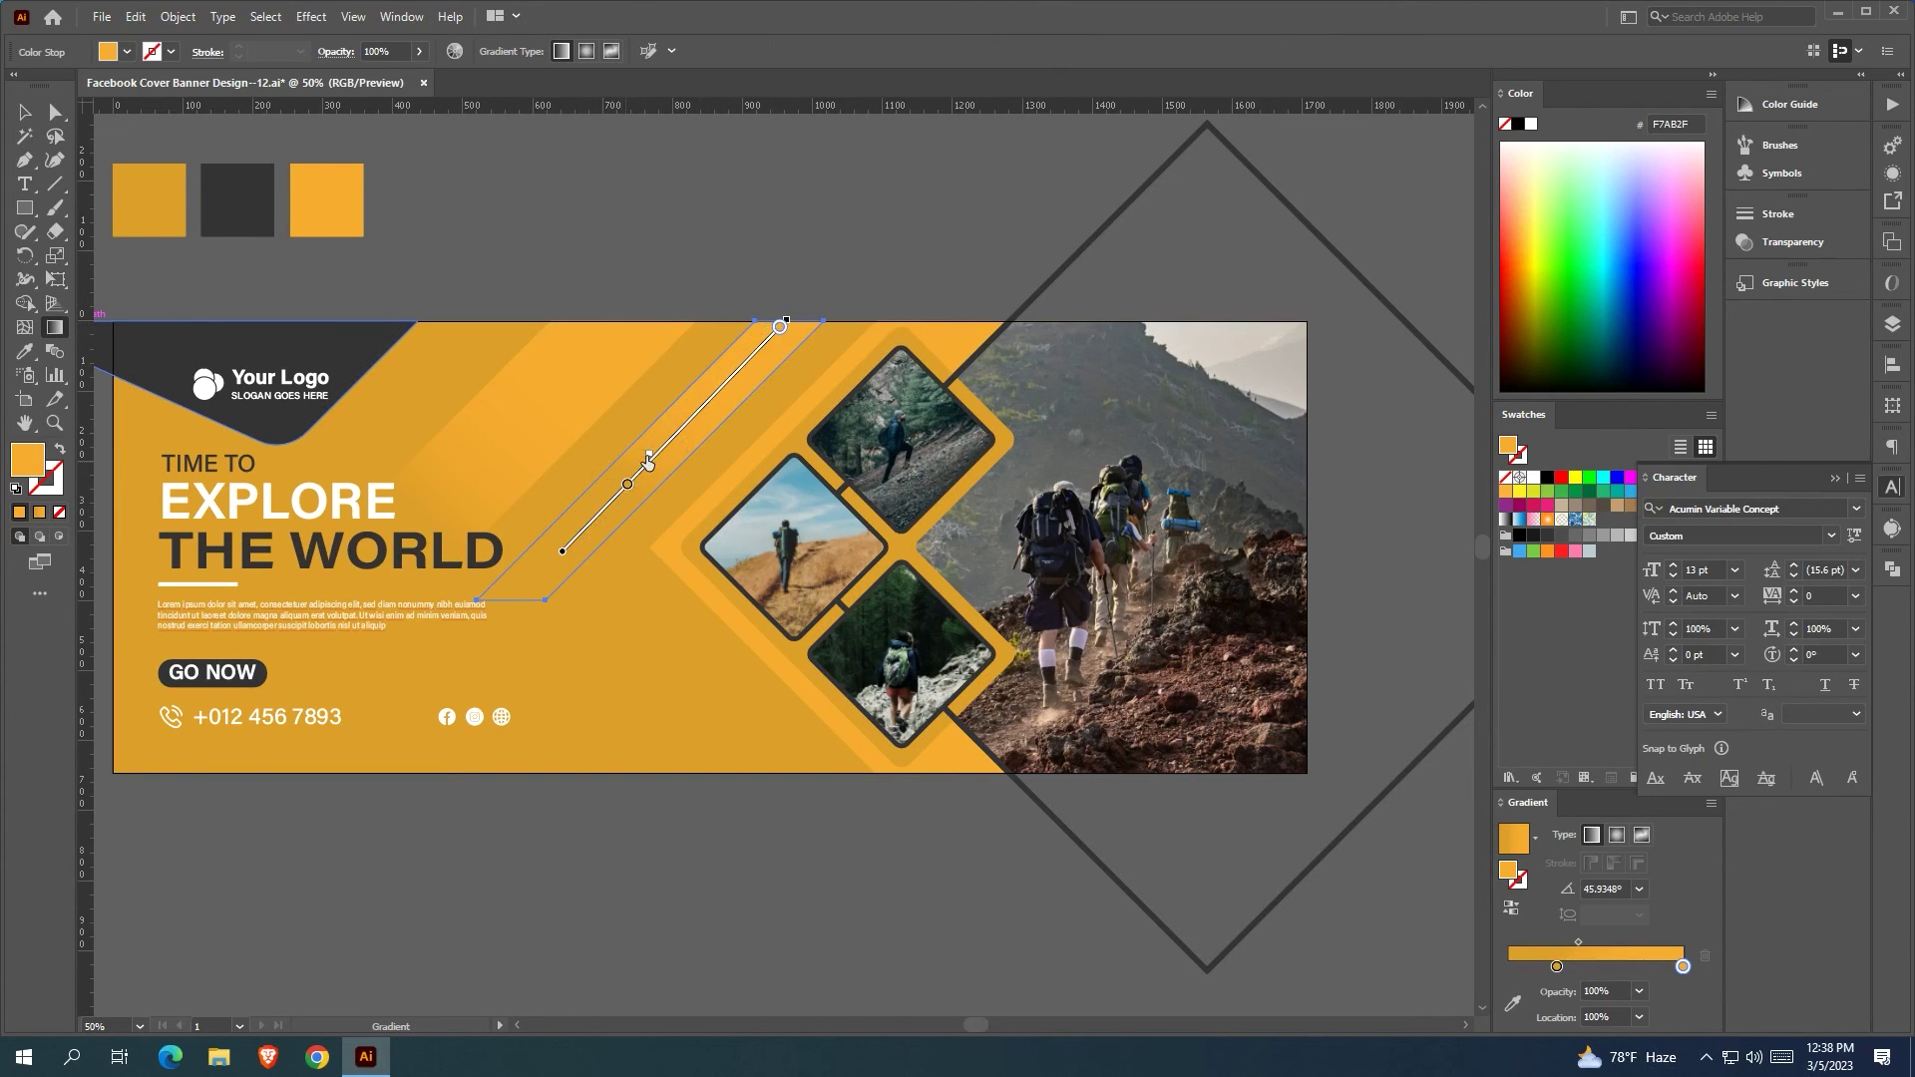
left_click_drag(629, 487, 621, 492)
left_click(25, 112)
left_click(765, 200)
Move the darker orange stop of the narrow stripe's gradient to location 0% at the lower end
left_click_drag(765, 199, 733, 206)
left_click(635, 445)
left_click(56, 327)
left_click_drag(578, 511, 538, 548)
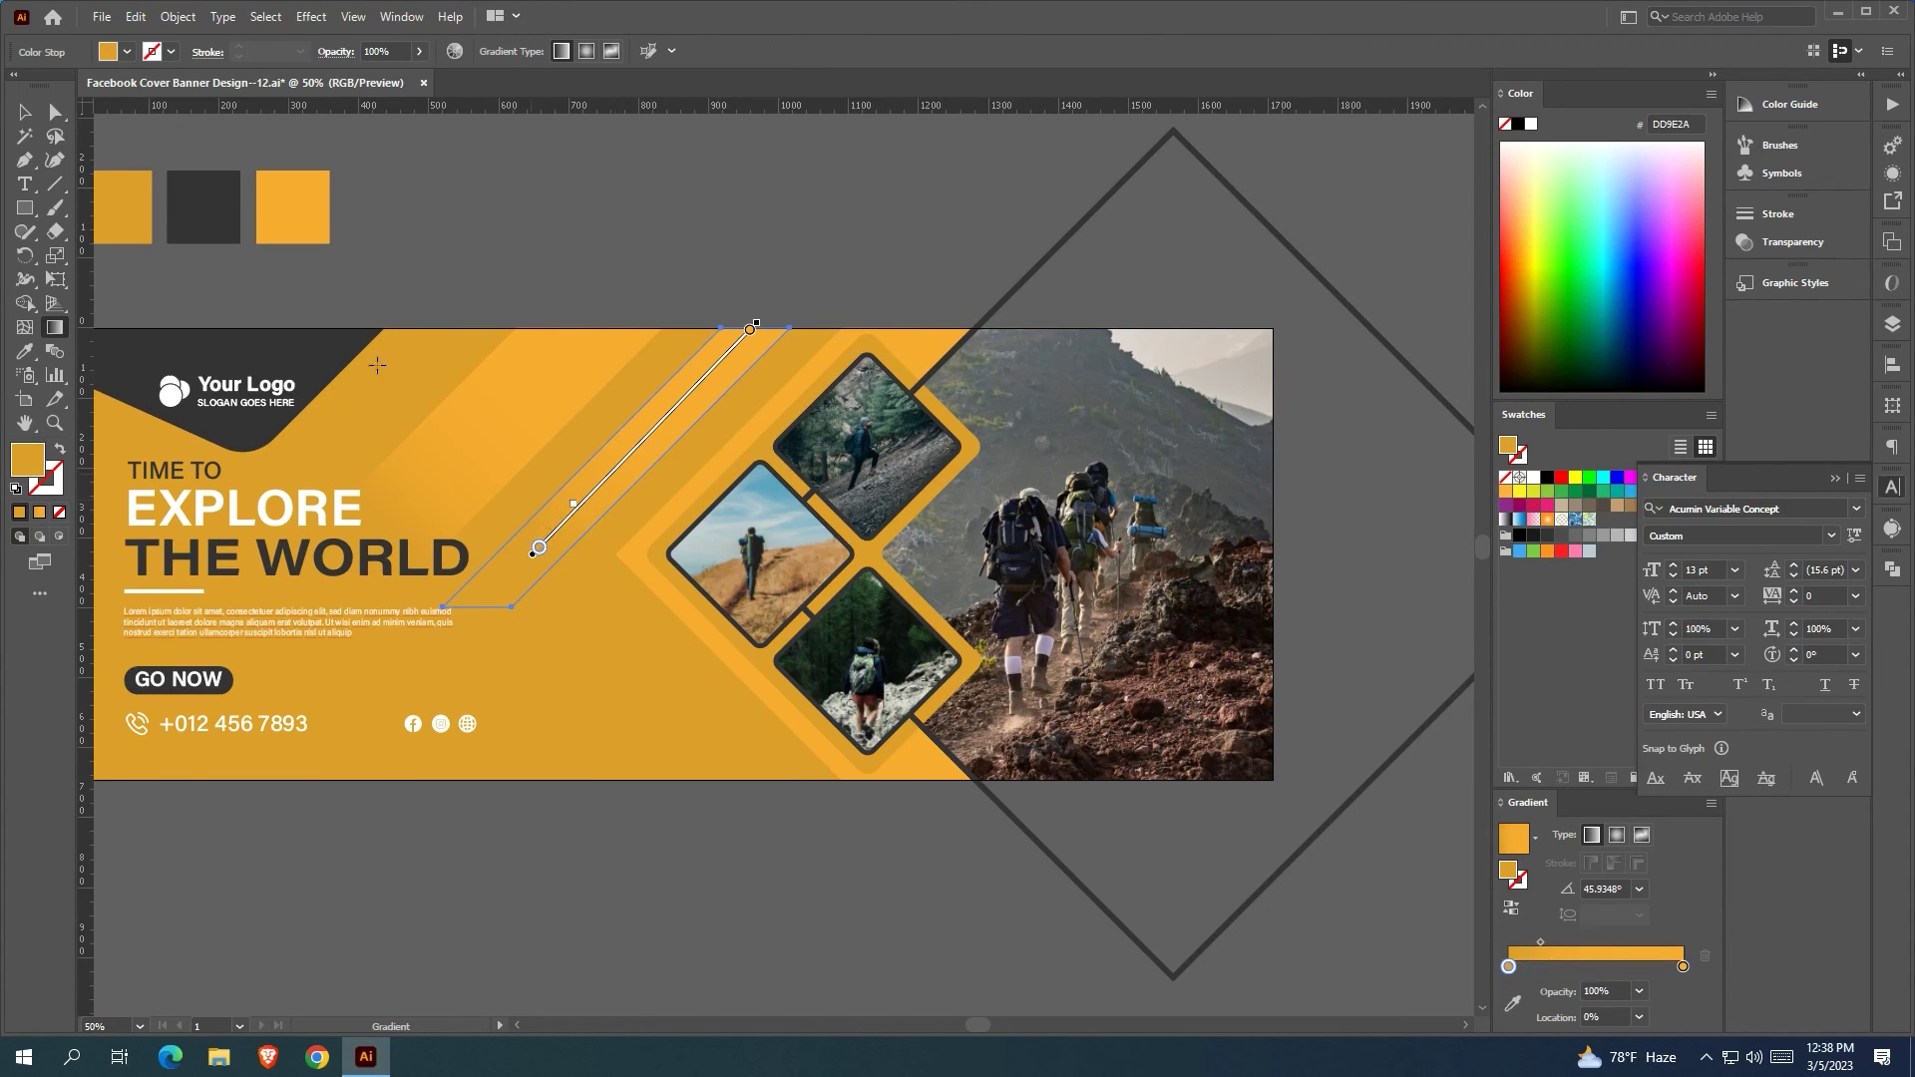
Deselect the narrow stripe and check the gradient stripes and chevron across the whole banner
left_click(25, 112)
left_click(692, 243)
mouse_move(695, 244)
left_mouse_down()
mouse_move(775, 241)
mouse_move(669, 249)
left_mouse_up()
scroll(775, 241, "down", 1)
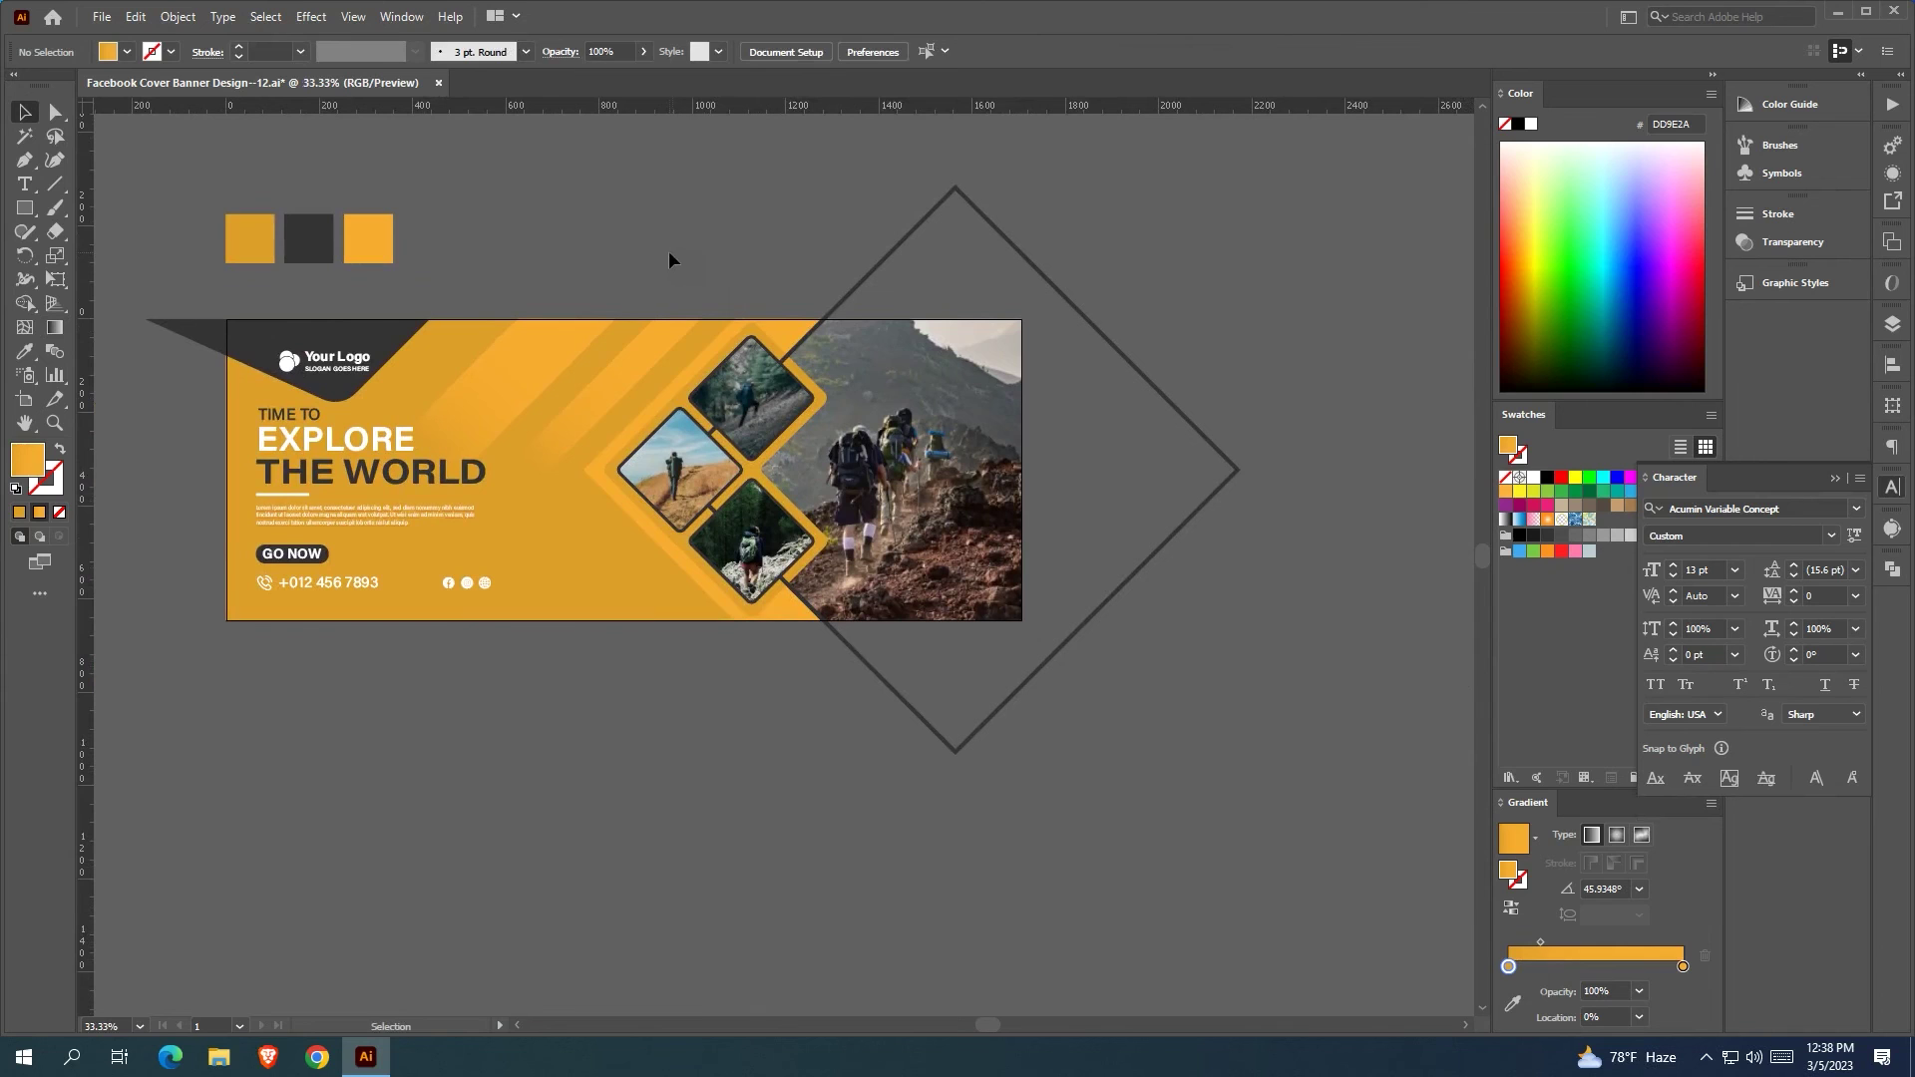
left_click(564, 436)
key("a")
scroll(524, 489, "up", 2)
left_click_drag(591, 469, 665, 452)
left_click(771, 834)
scroll(758, 806, "down", 3)
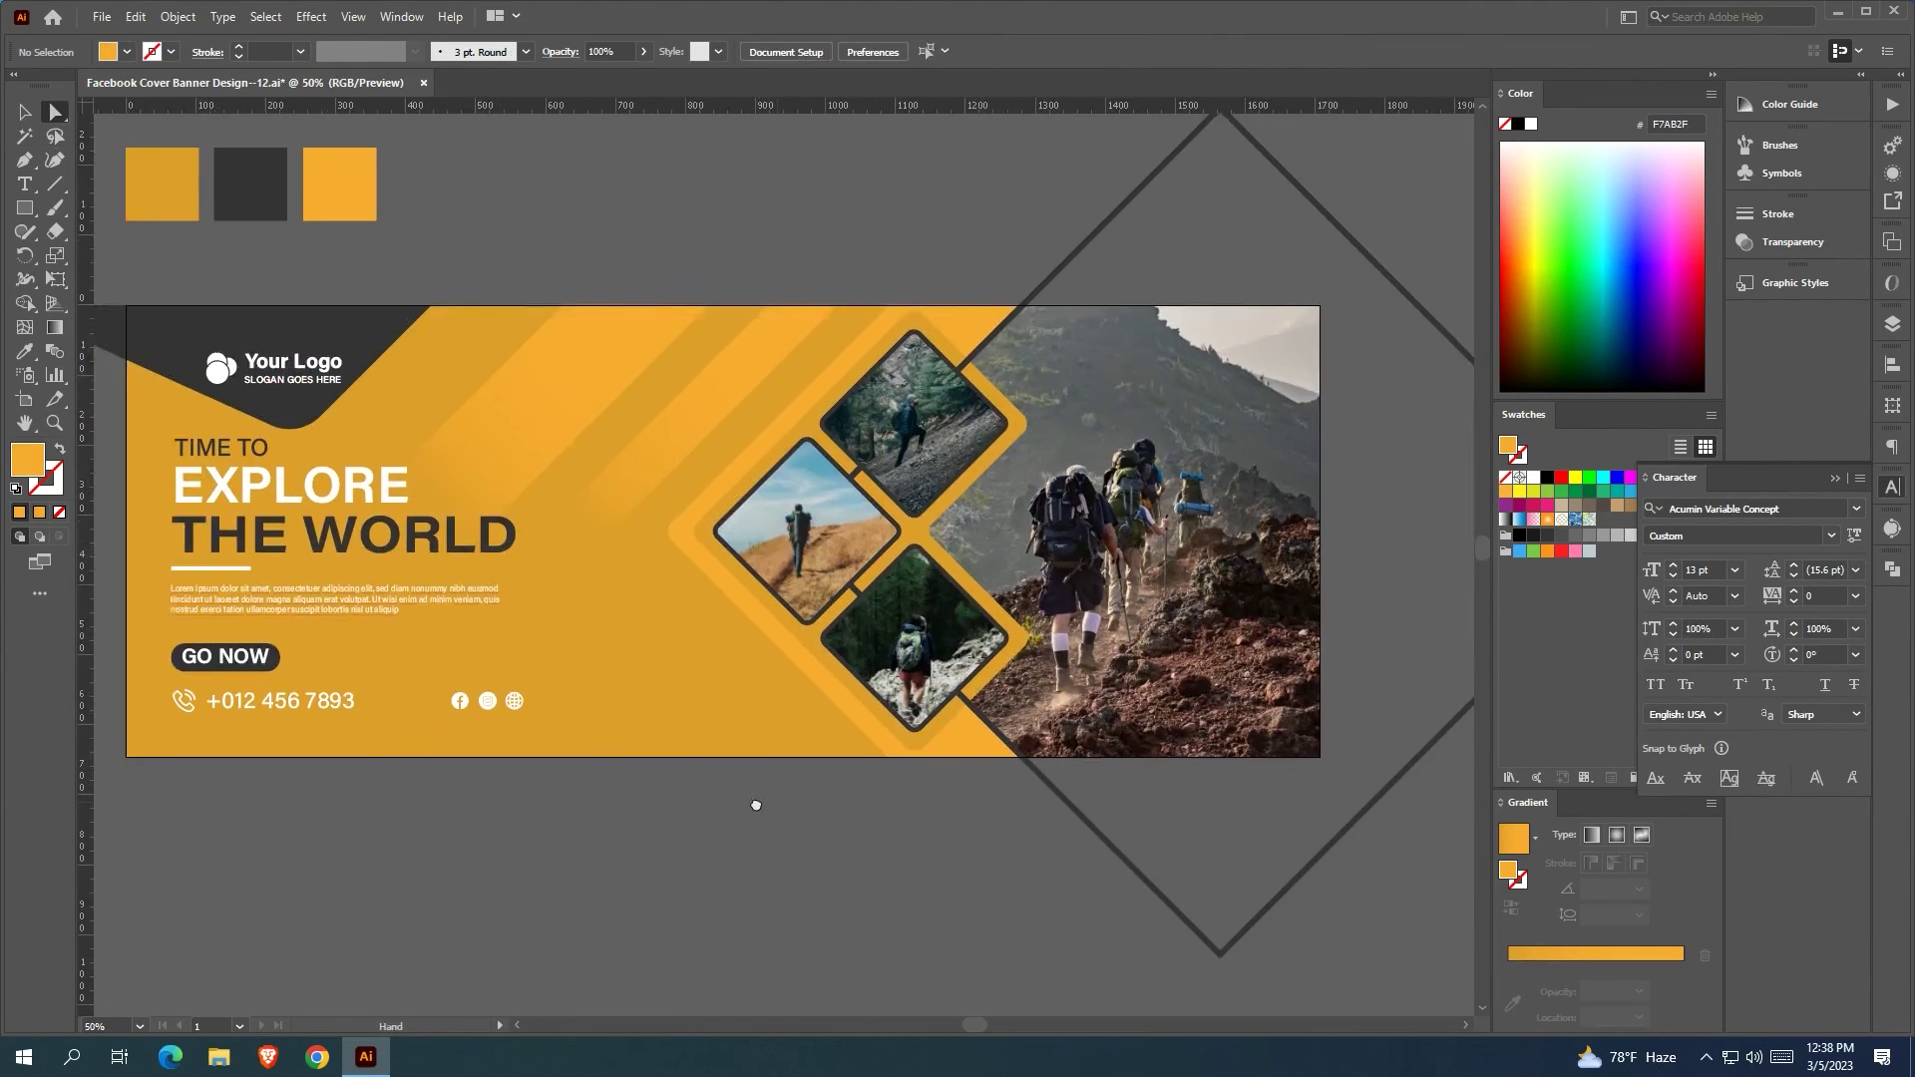
Fill the chevron-shaped frame around the three diamond photos with the lighter orange swatch (F7AB2F)
left_click_drag(845, 854, 701, 727)
scroll(709, 726, "up", 1)
left_click(783, 449)
left_click(24, 351)
left_click(342, 304)
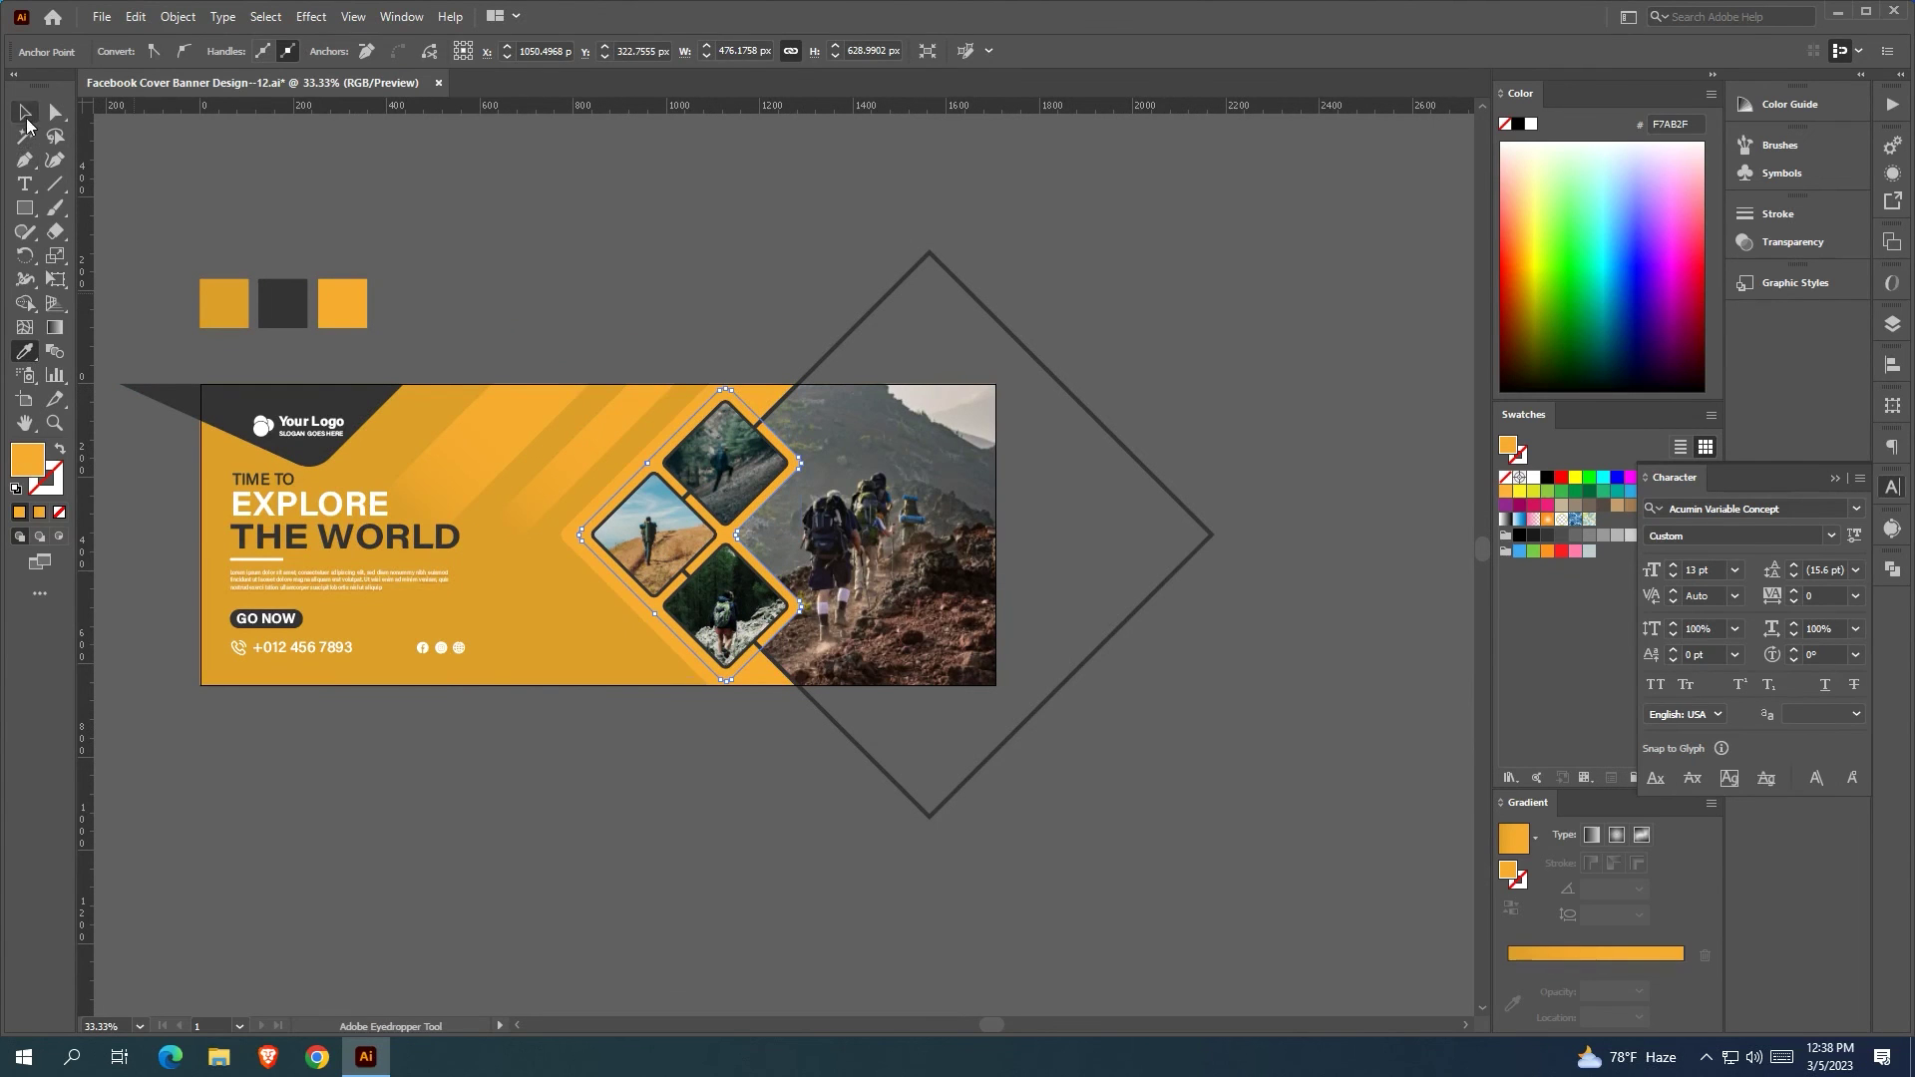
left_click(25, 112)
left_click(747, 200)
left_click_drag(748, 199, 702, 196)
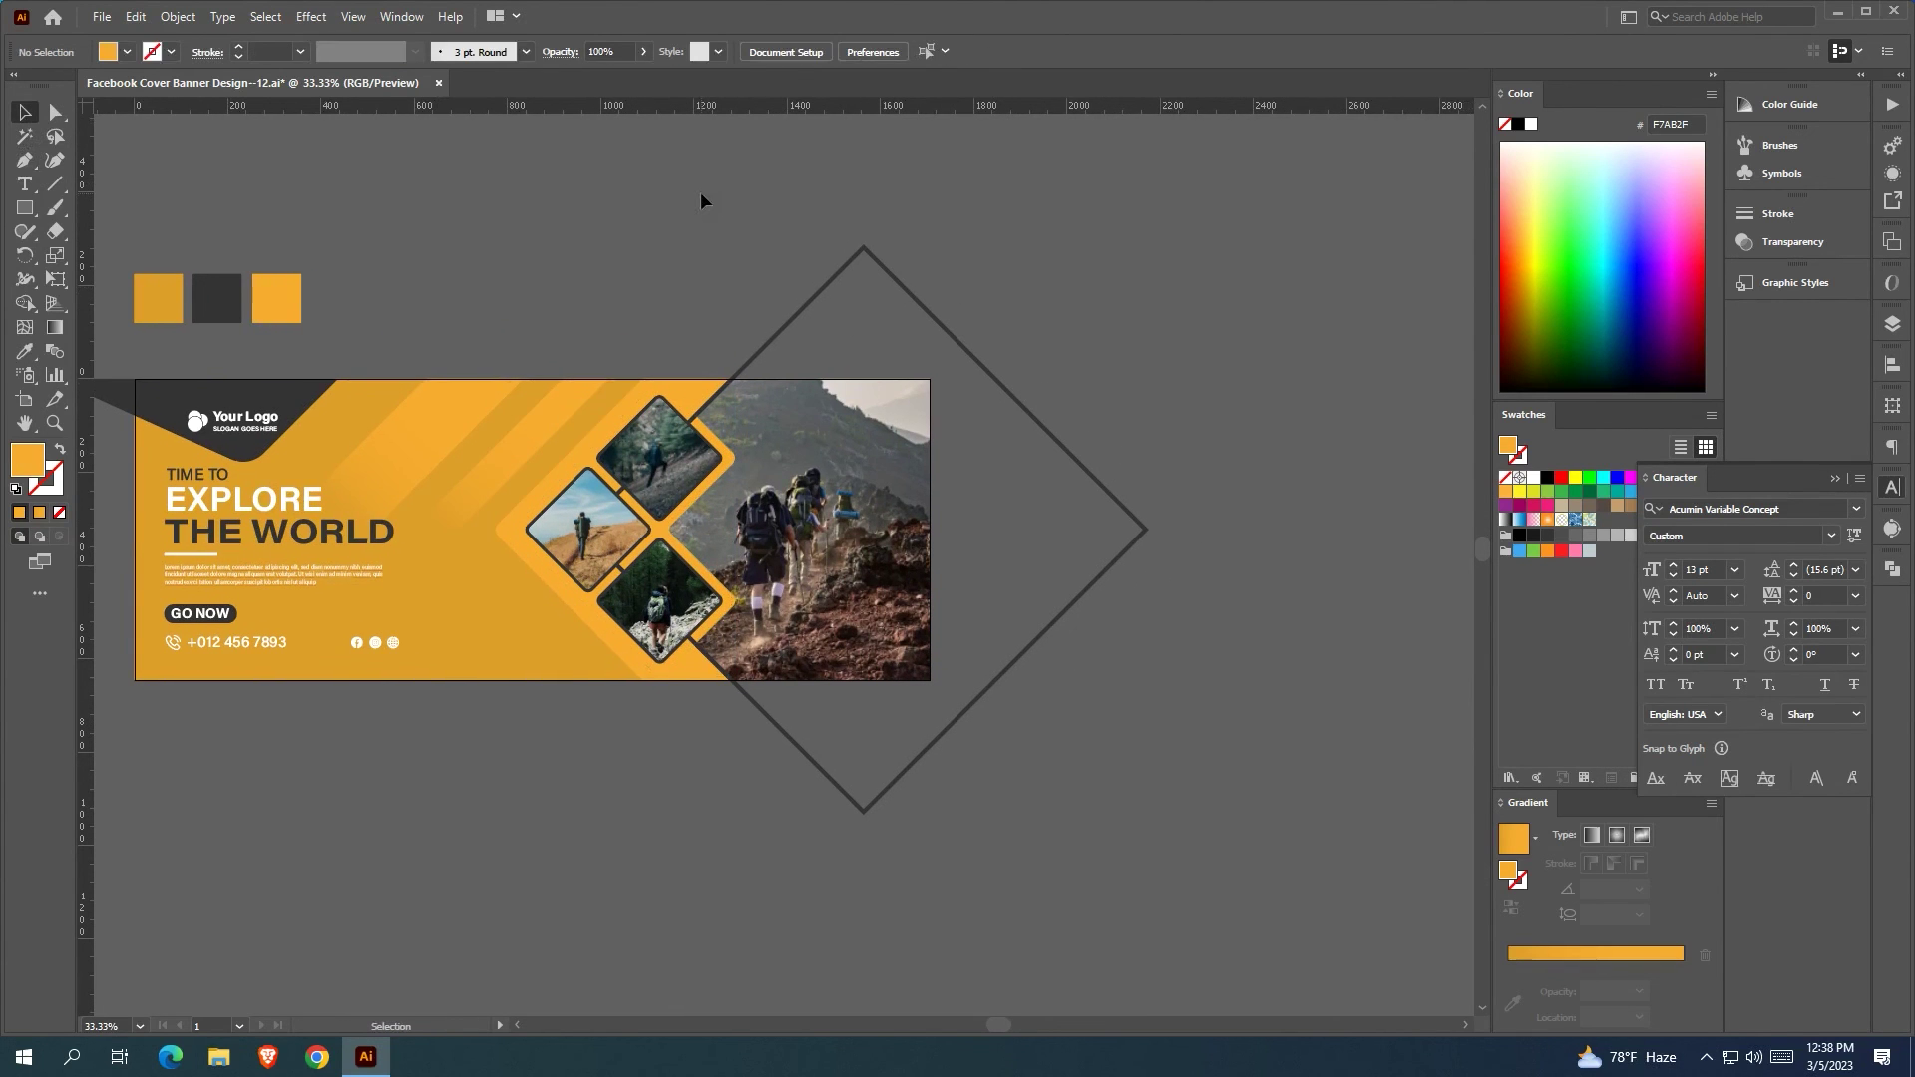
Draw a rectangle covering the entire artboard on top of the banner artwork
left_click_drag(700, 192, 816, 198)
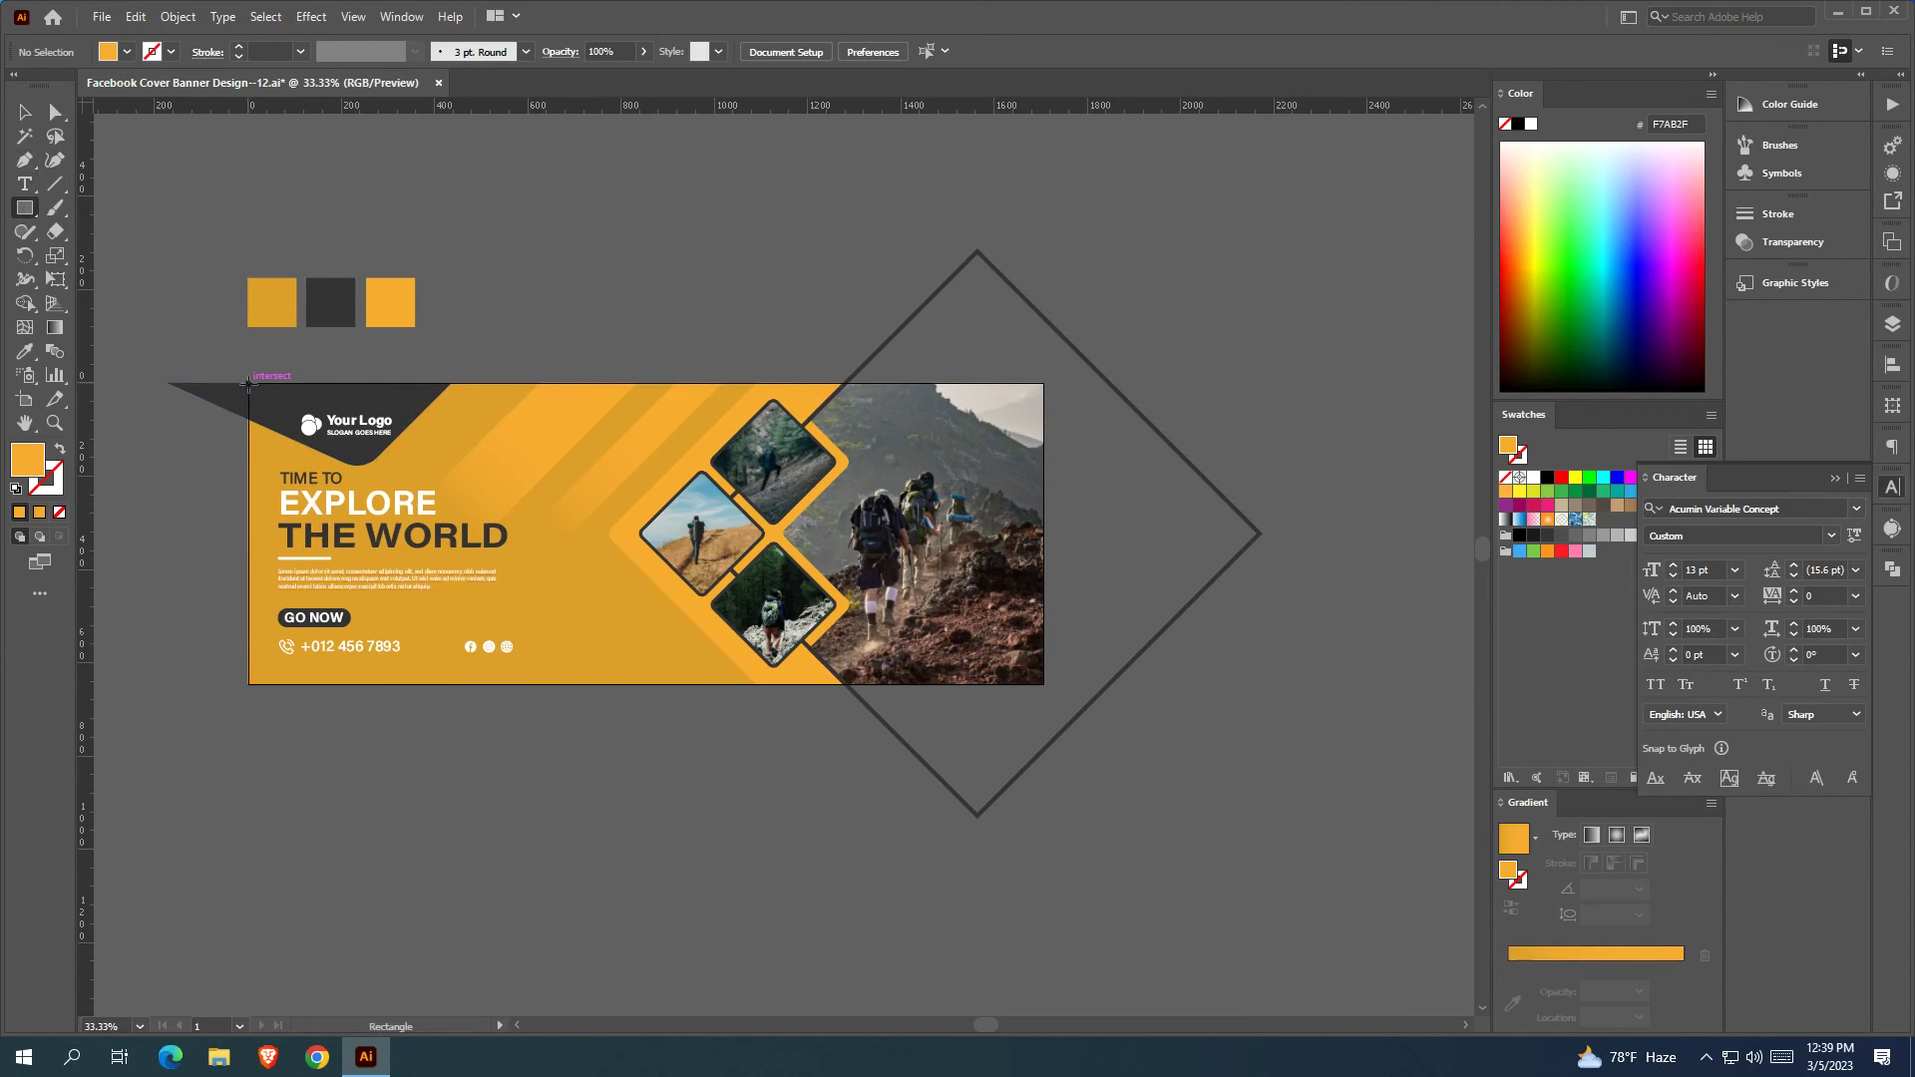
mouse_move(247, 384)
left_mouse_down()
mouse_move(878, 703)
mouse_move(1043, 684)
left_mouse_up()
left_click(25, 112)
left_click_drag(595, 327, 644, 289)
Clip all the banner artwork to the artboard-sized rectangle with a clipping mask
left_click_drag(287, 330, 922, 667)
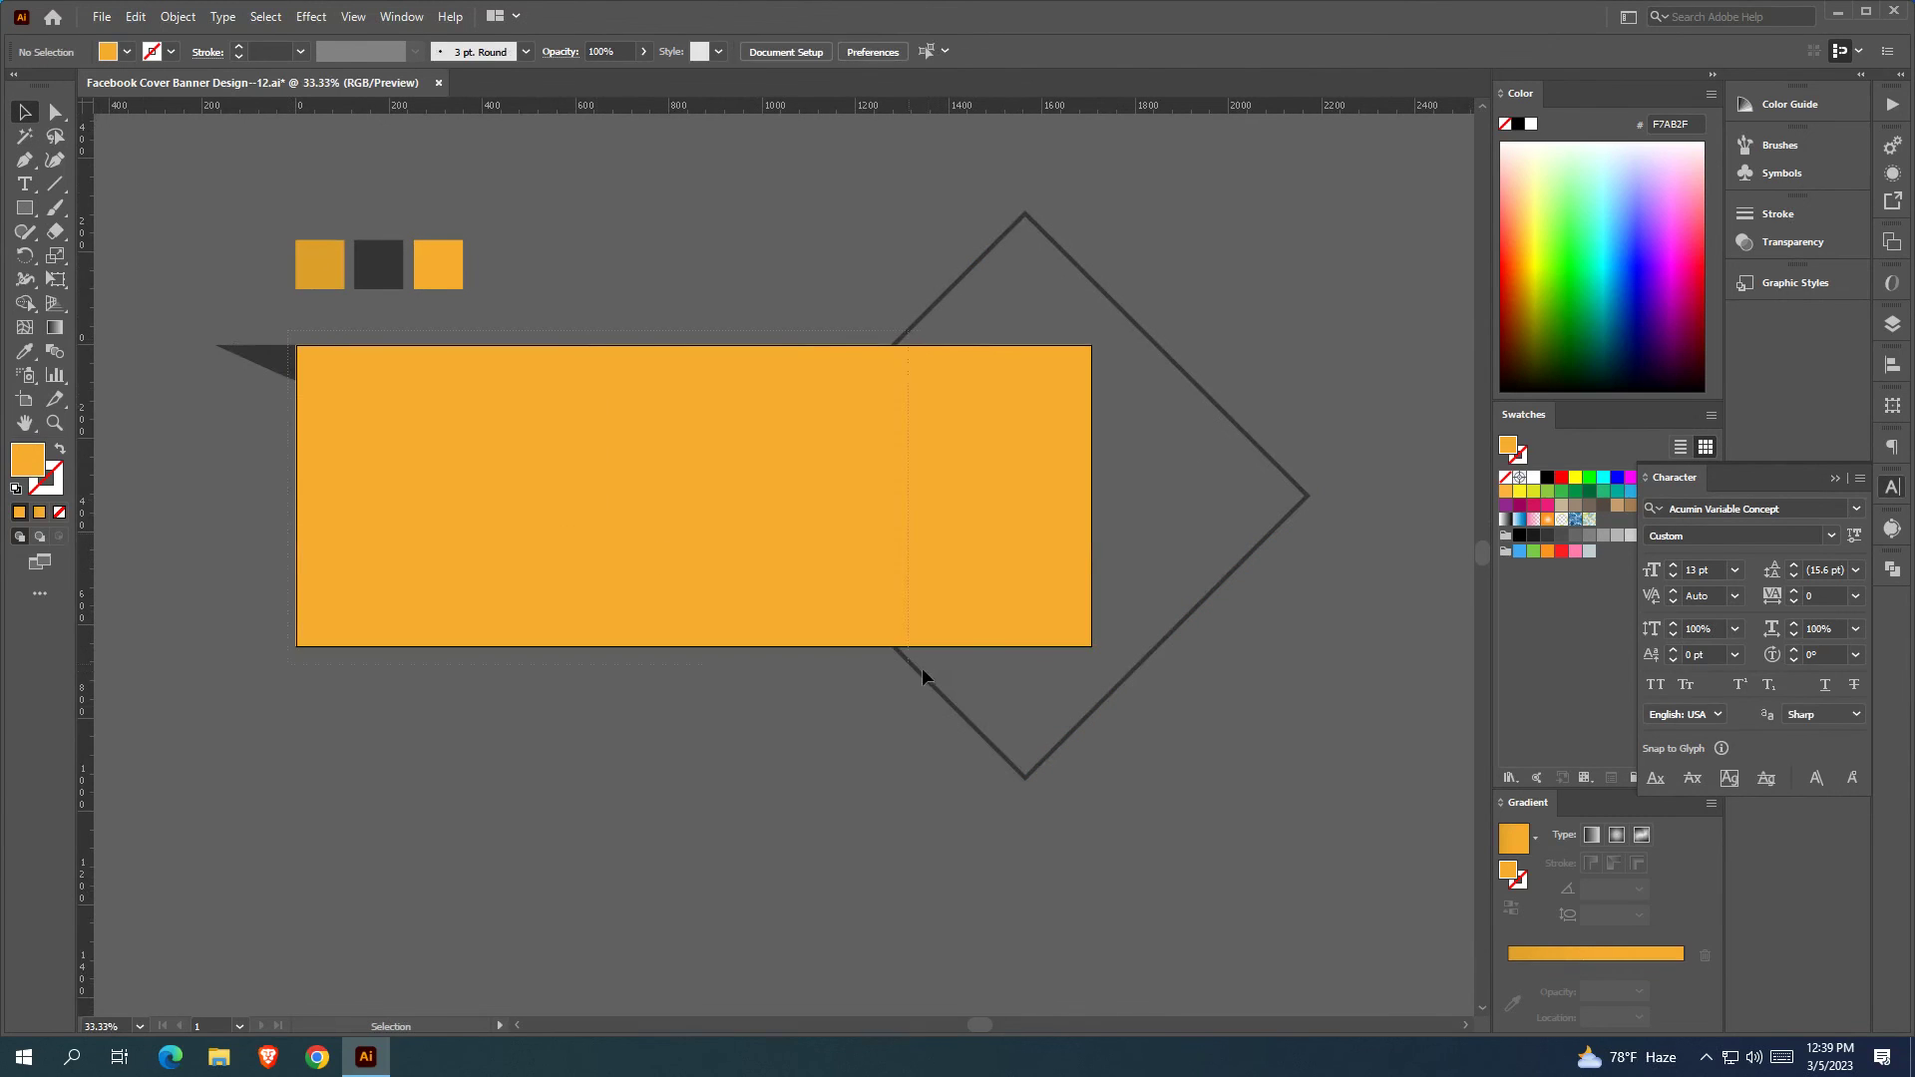
key("a")
key("ctrl+a")
key("v")
right_click(890, 496)
left_click(948, 669)
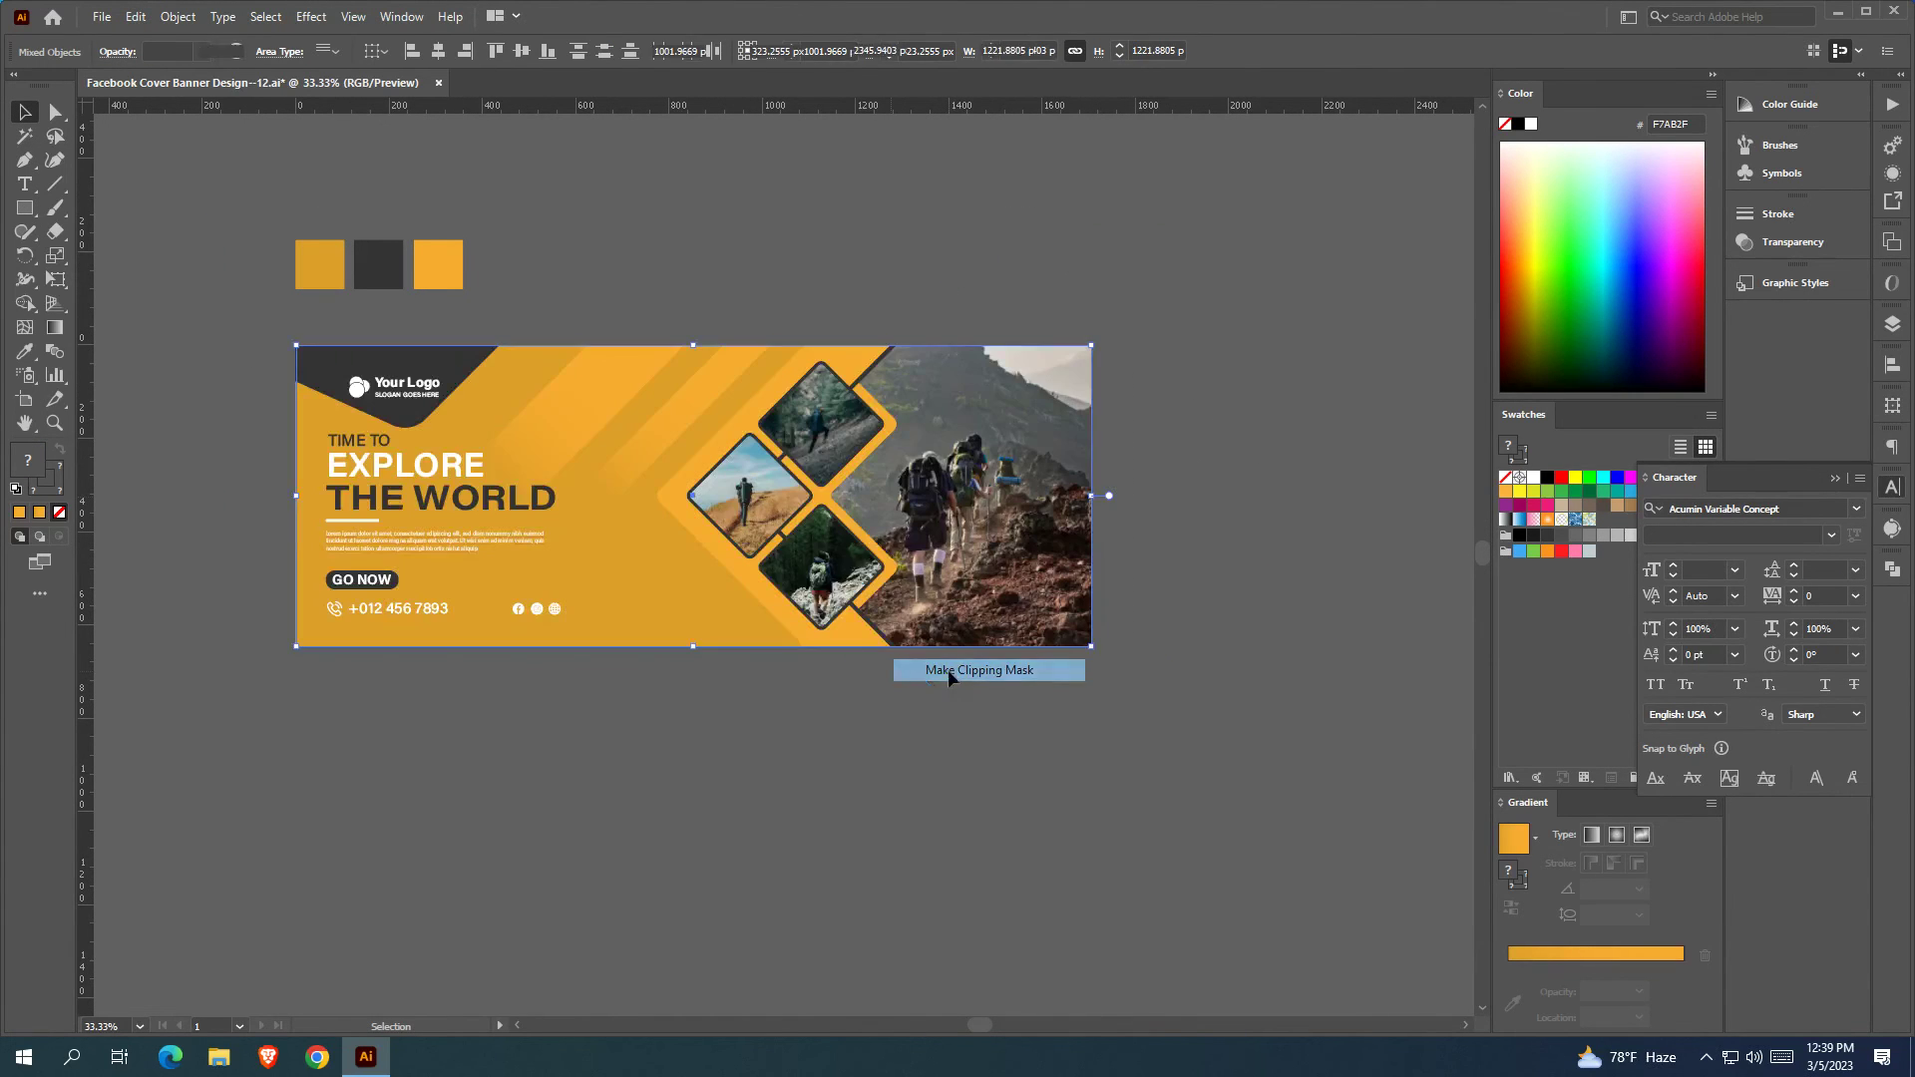
left_click(878, 768)
Delete the three colour swatch squares above the banner
scroll(272, 315, "up", 1)
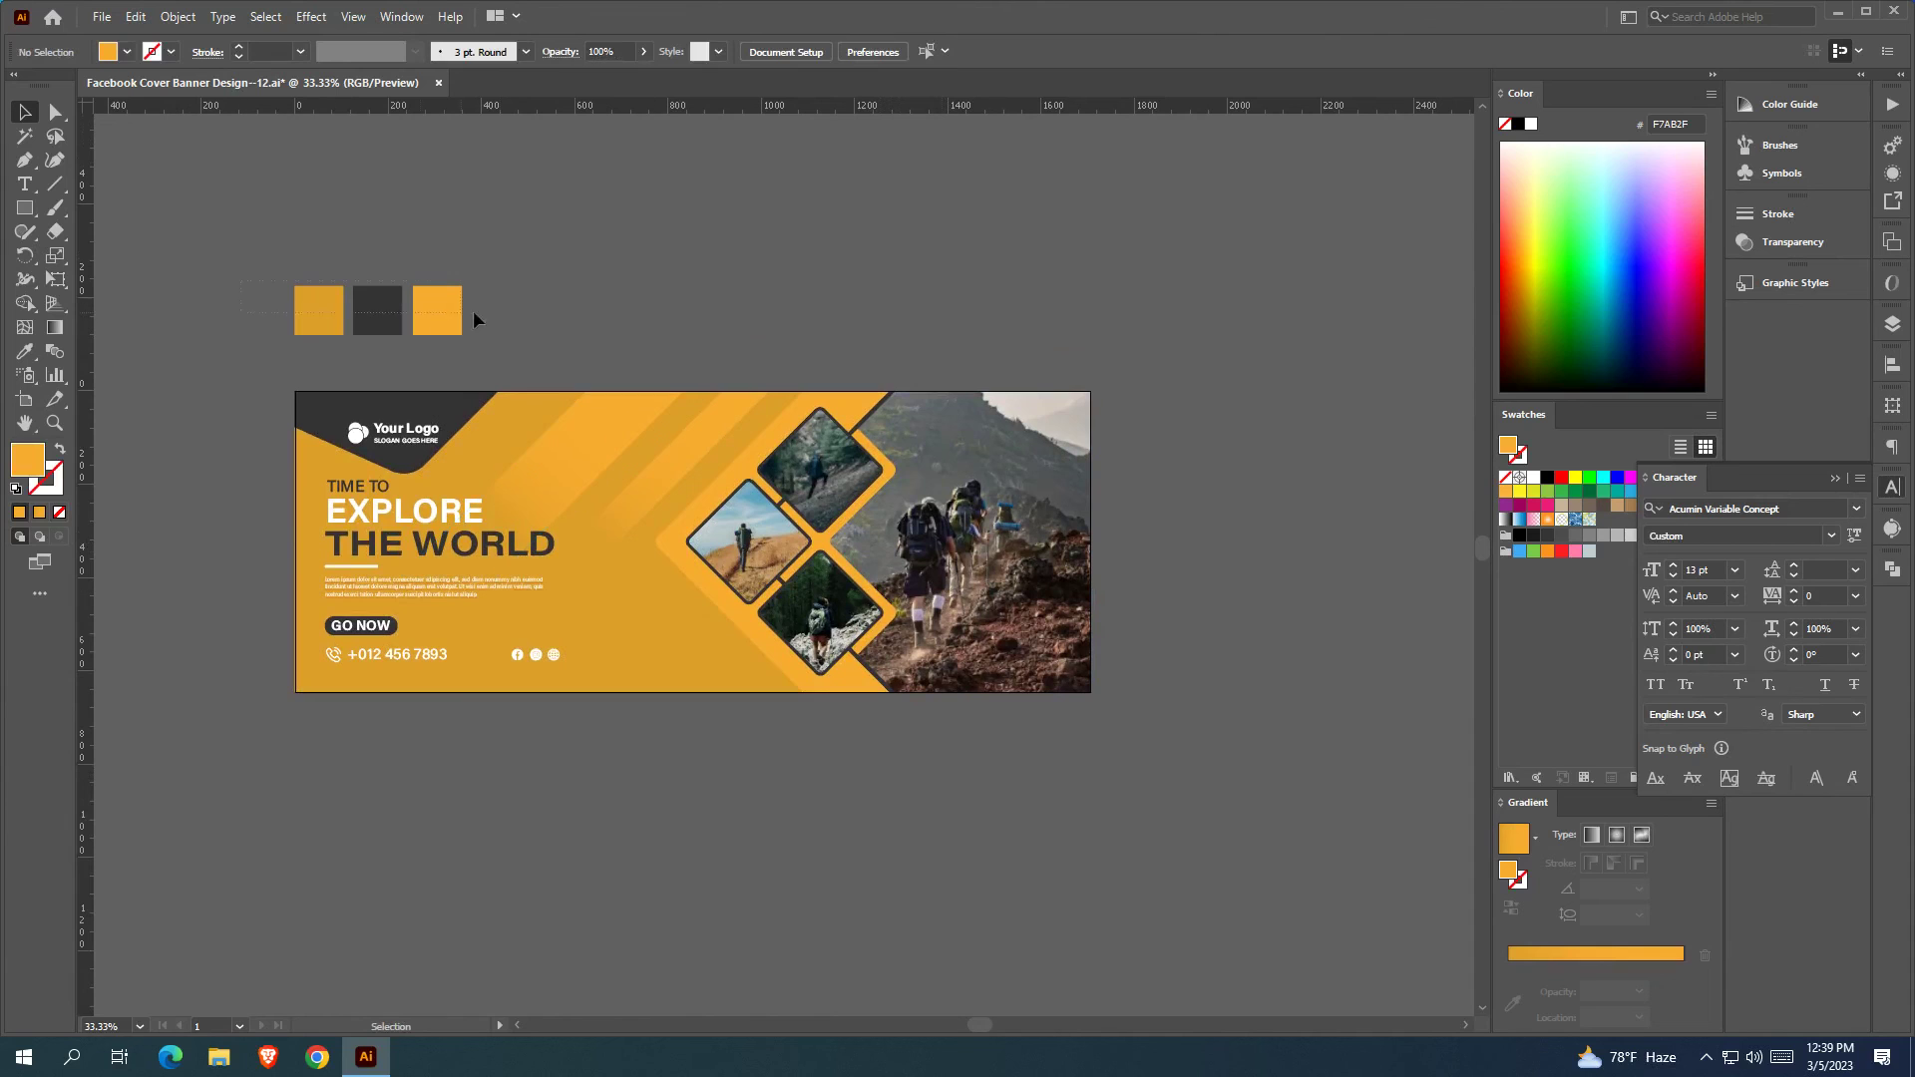
key("Delete")
left_click_drag(534, 311, 507, 255)
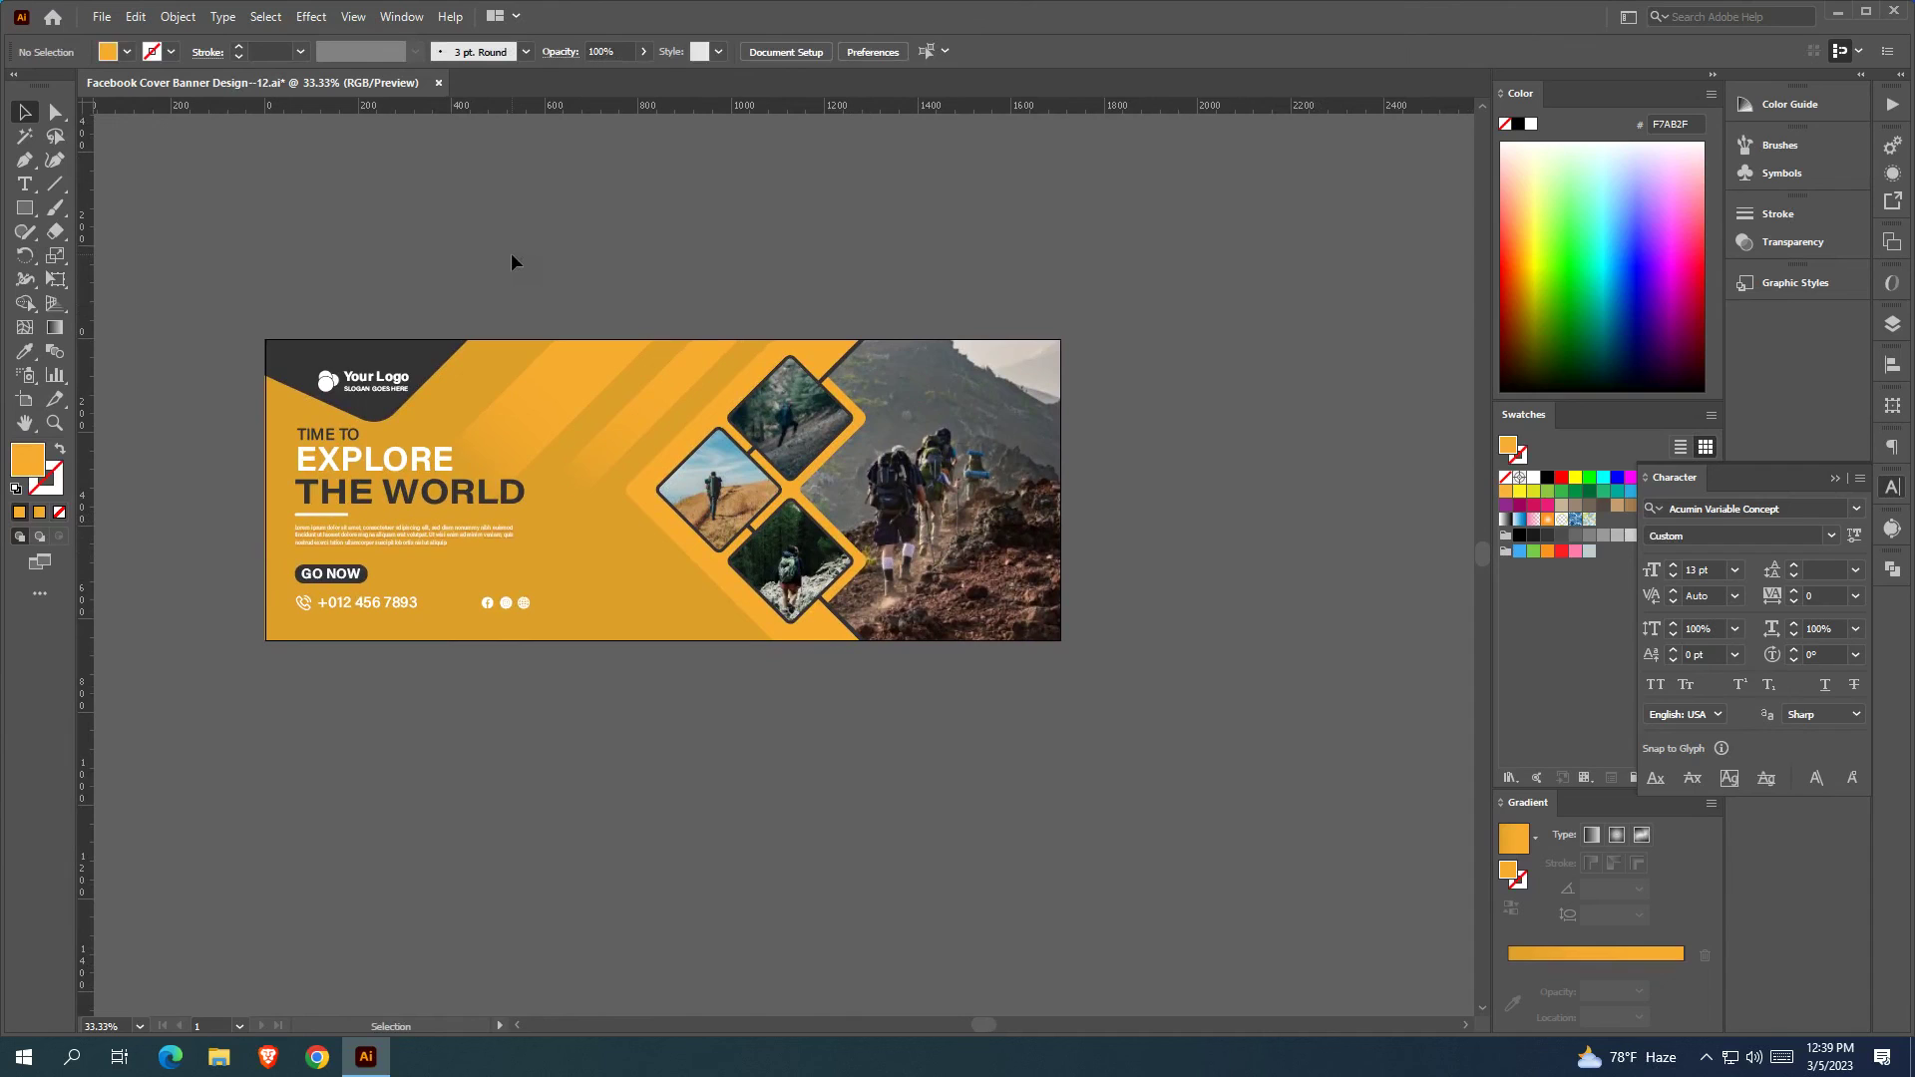